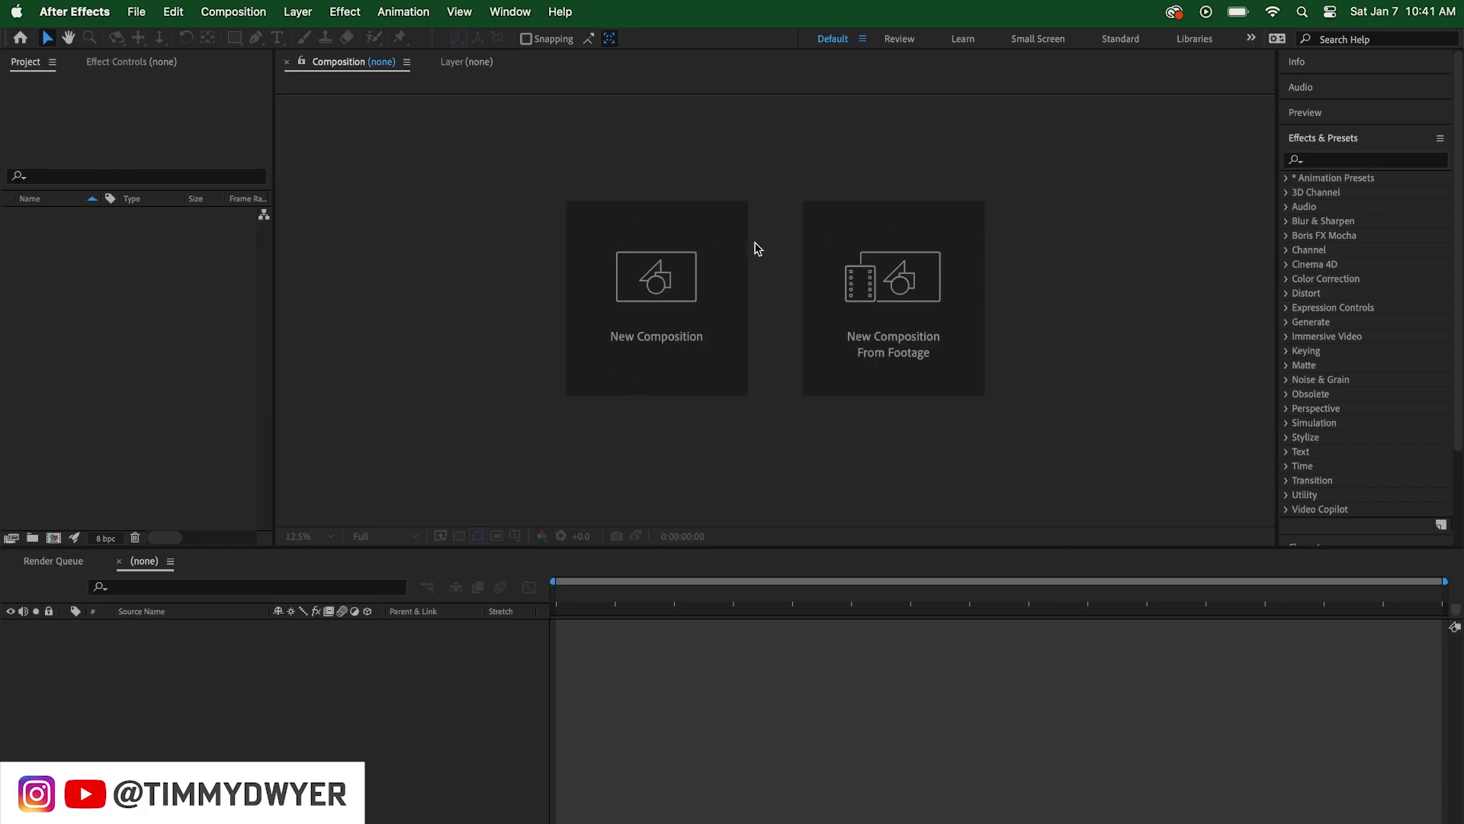
Create a 1920 x 1080, 30 fps composition named Clouds with a 30-second duration
click(640, 372)
click(641, 371)
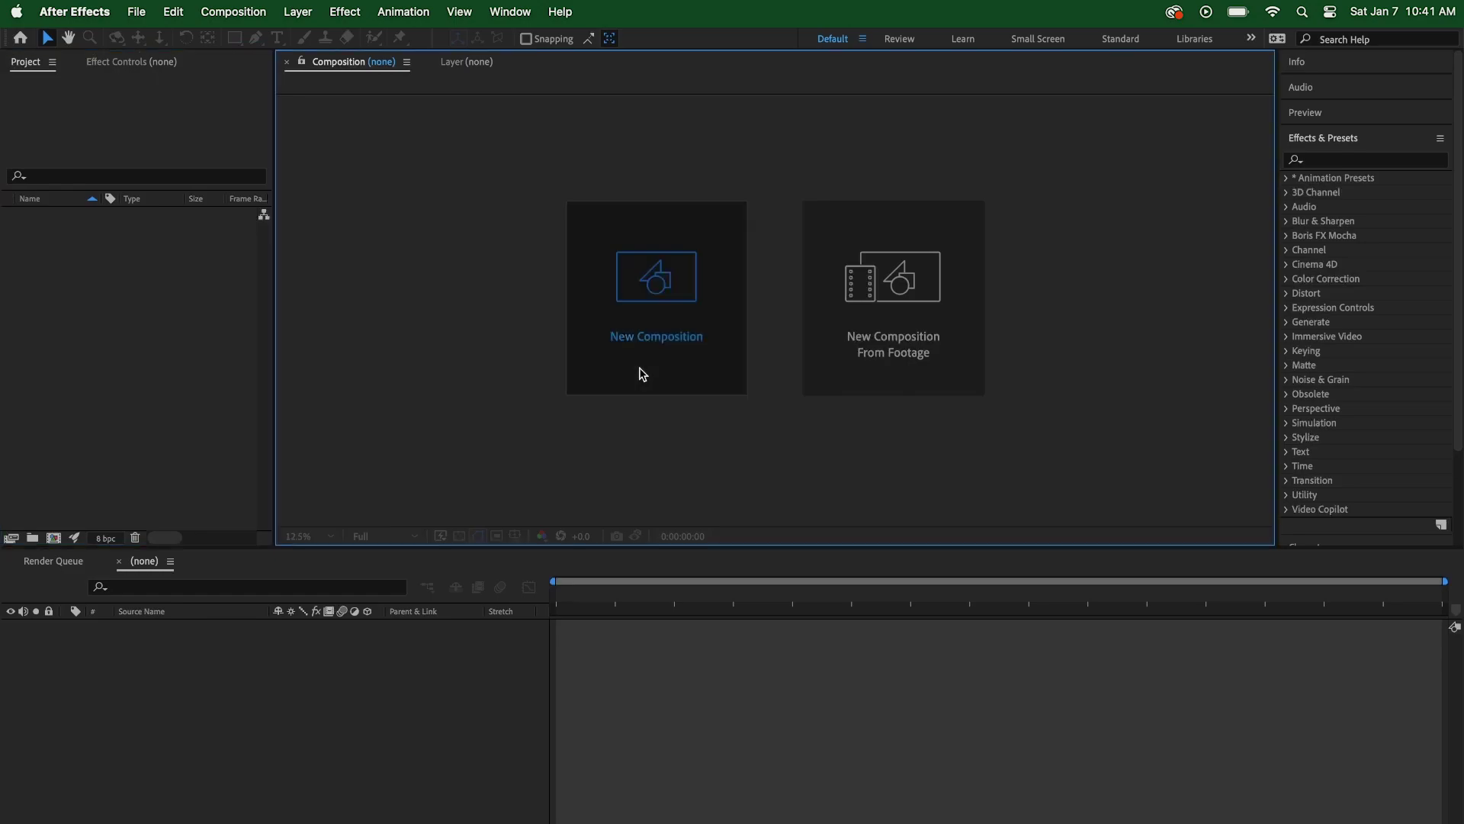
text(Cloiuds)
key(BackSpace)
key(BackSpace)
key(BackSpace)
key(BackSpace)
key(BackSpace)
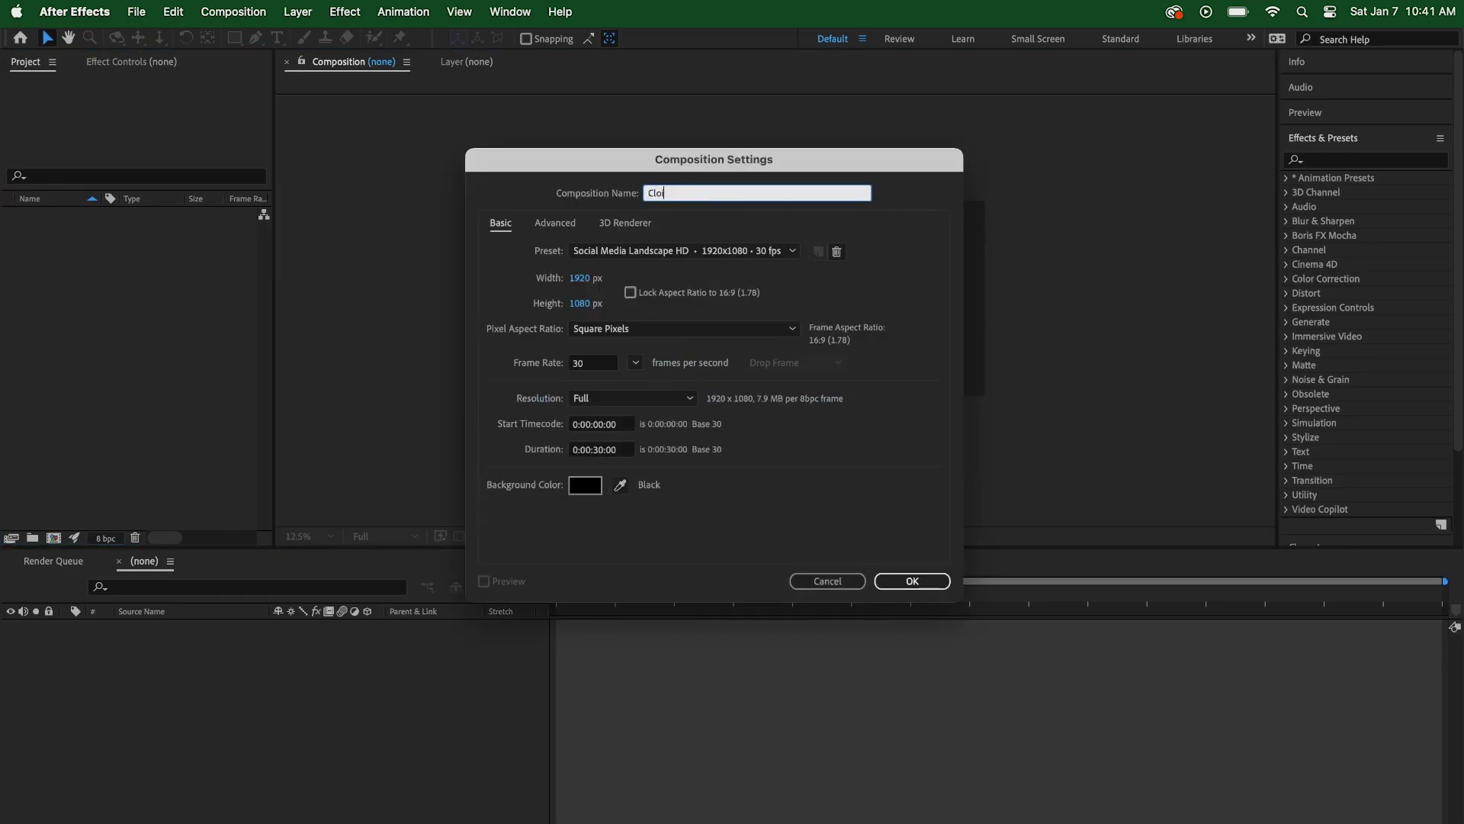
text(ouds)
click(639, 365)
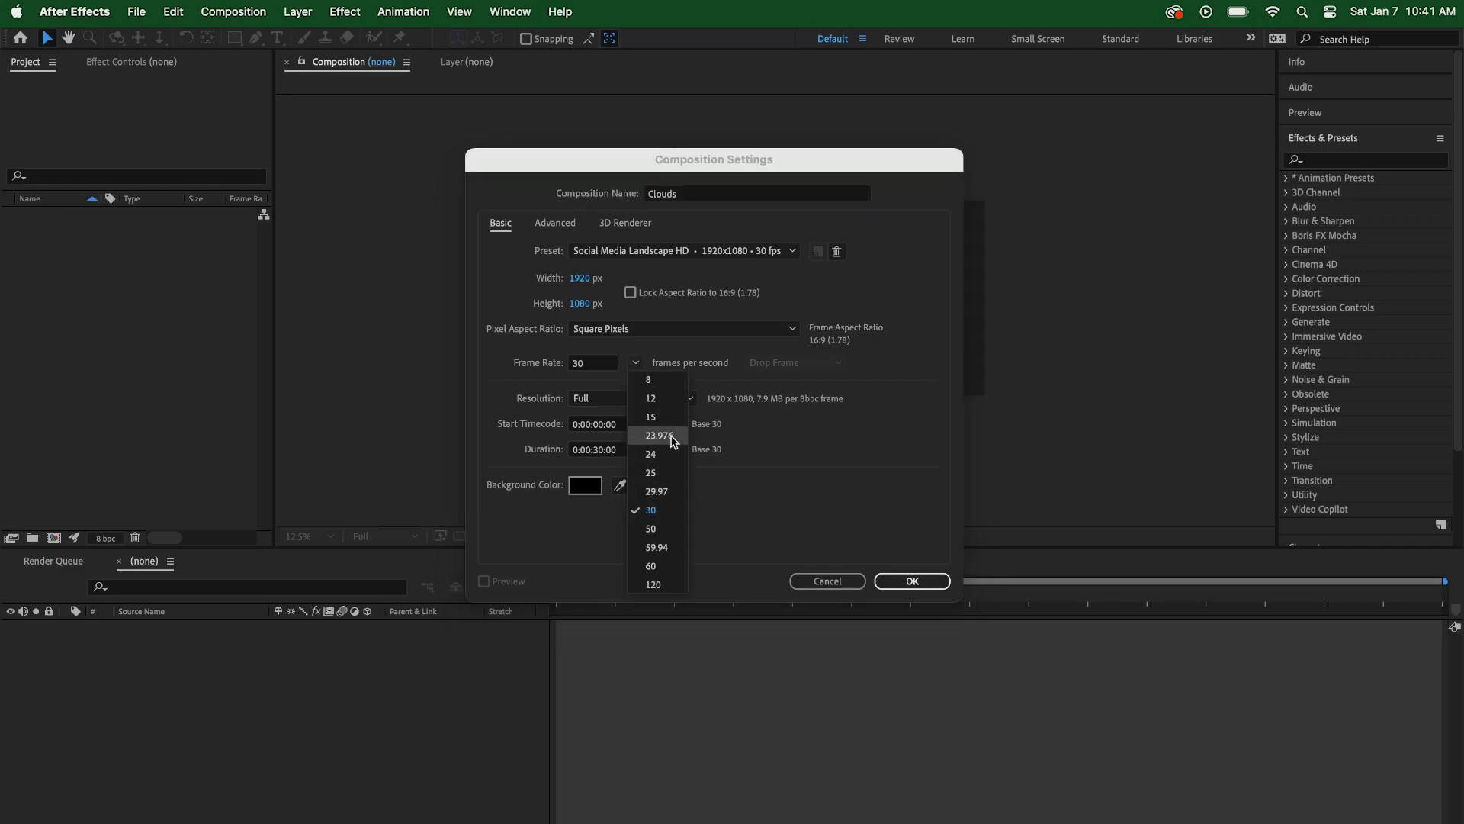
click(832, 405)
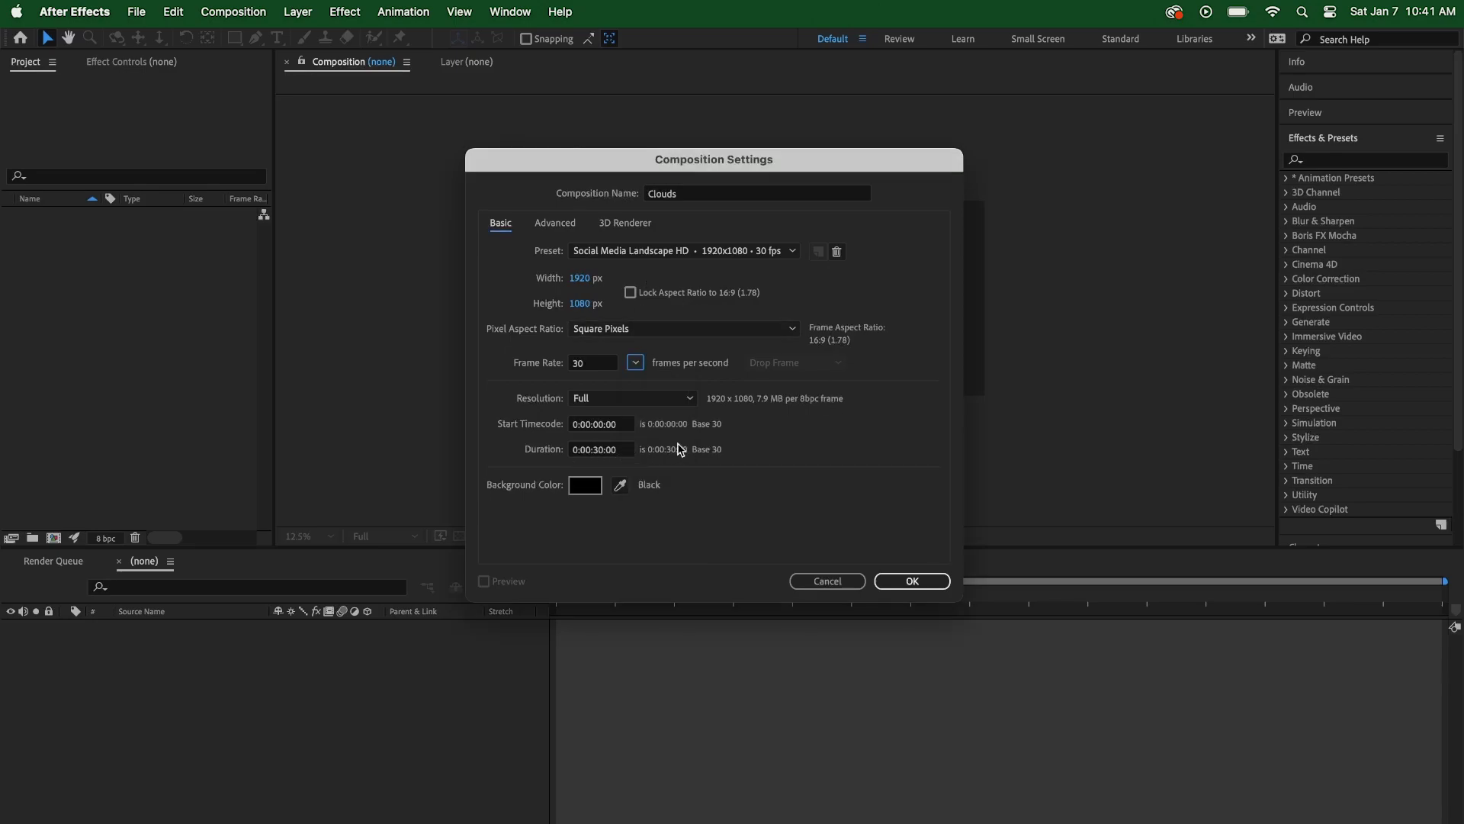
click(920, 579)
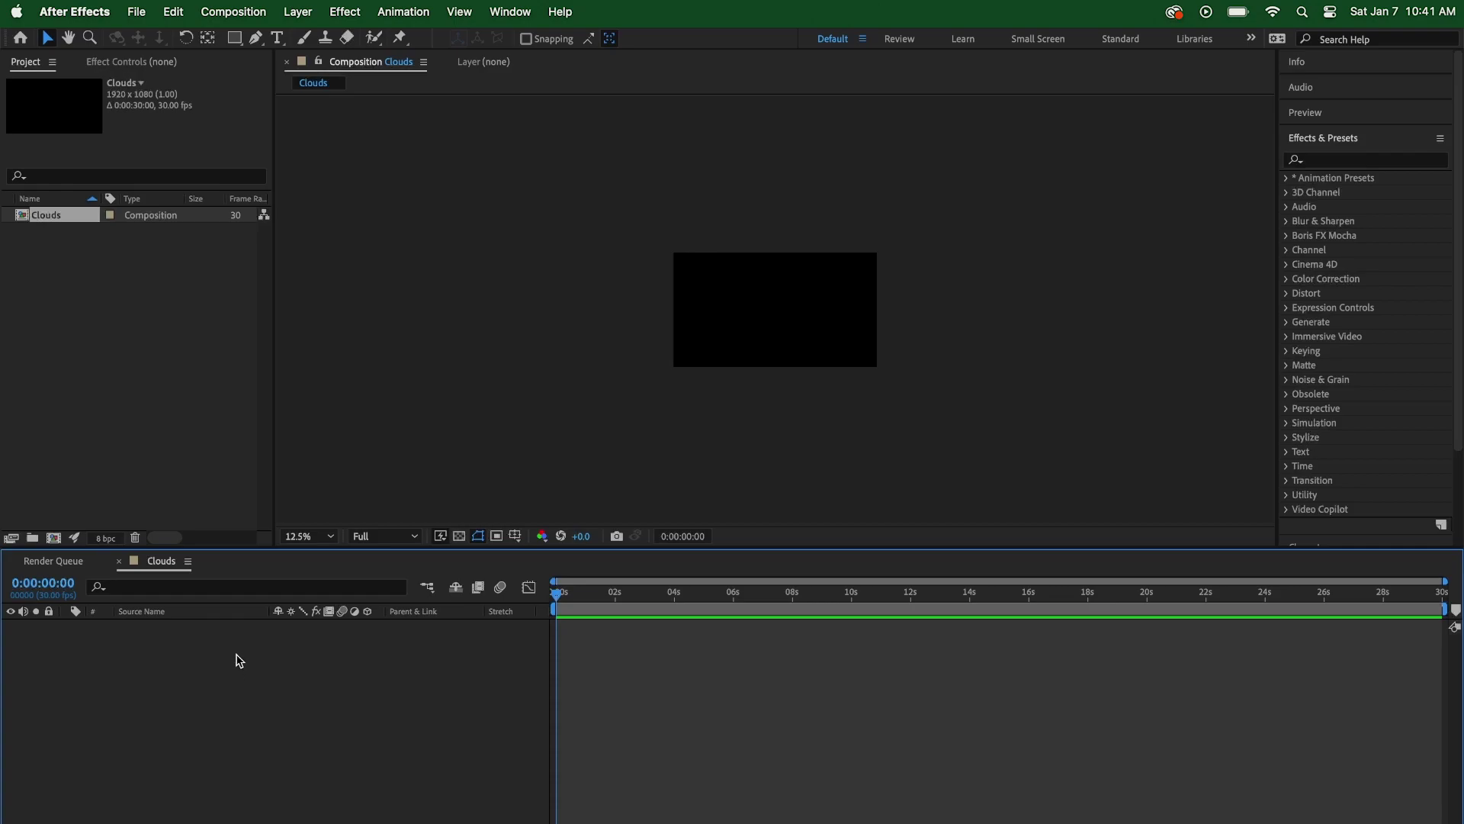
Add a black solid layer matching the composition size to the Clouds composition
click(298, 12)
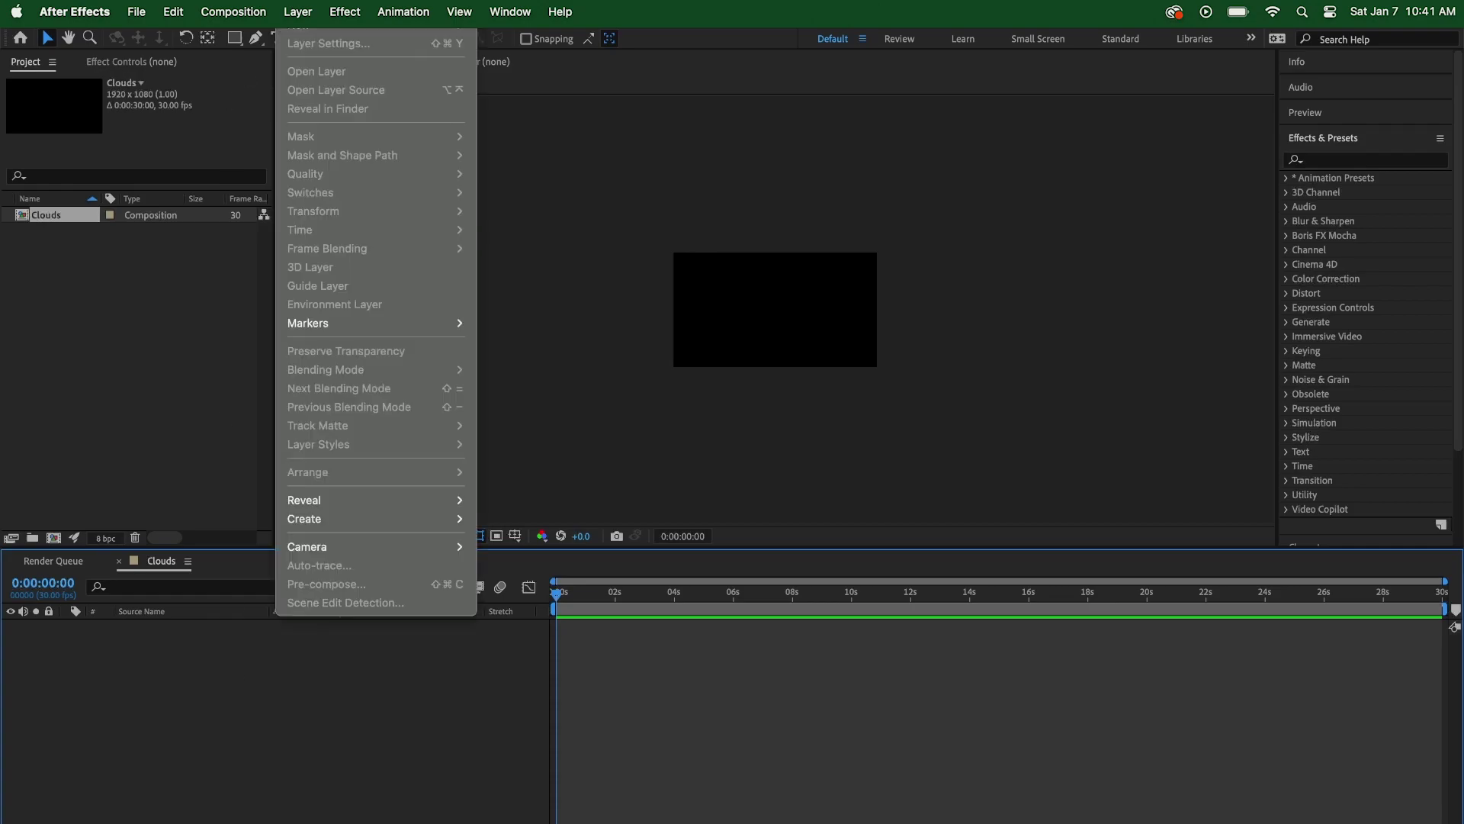
mouse_move(309, 29)
click(503, 43)
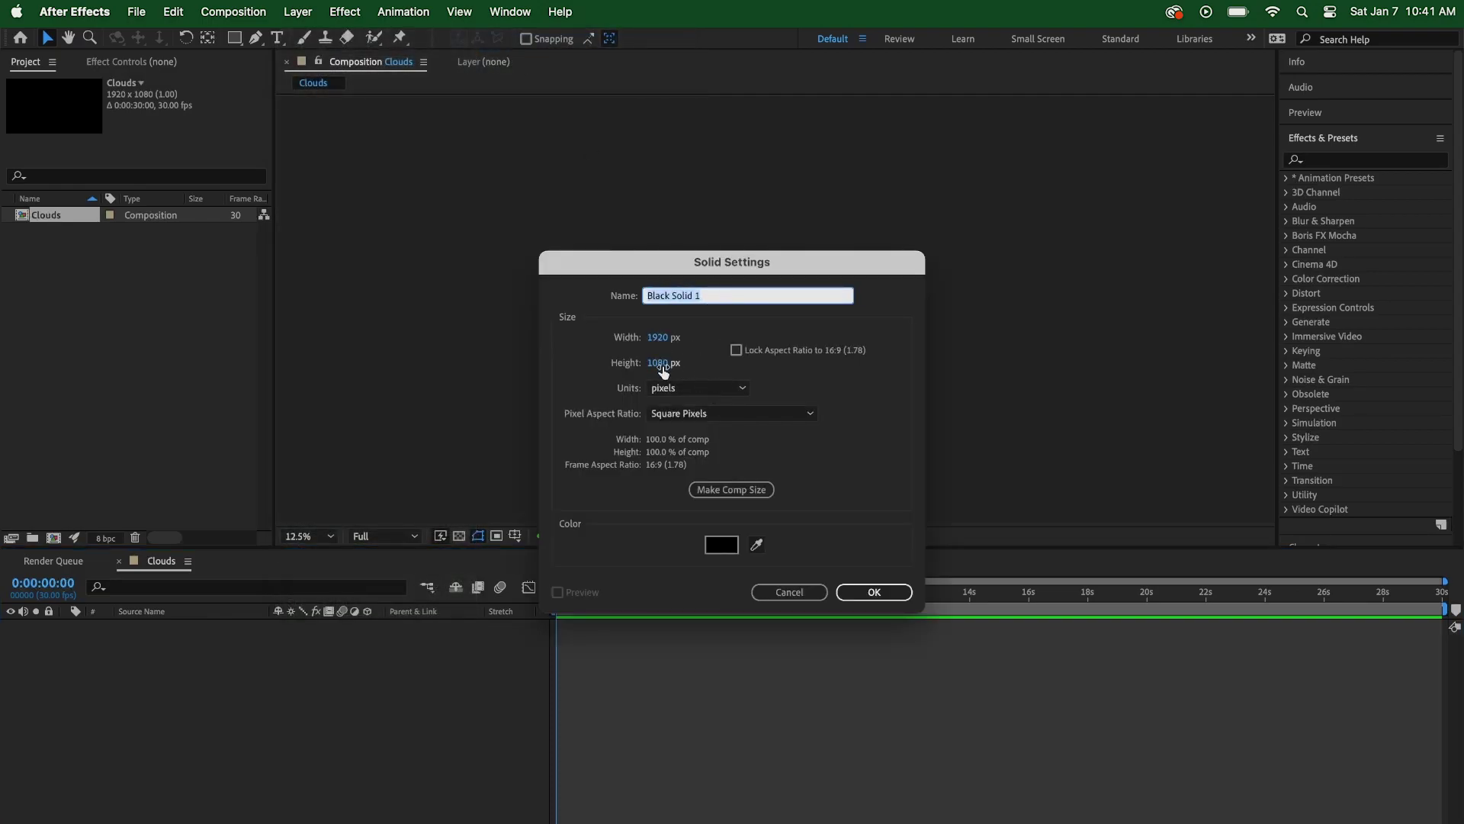
click(729, 491)
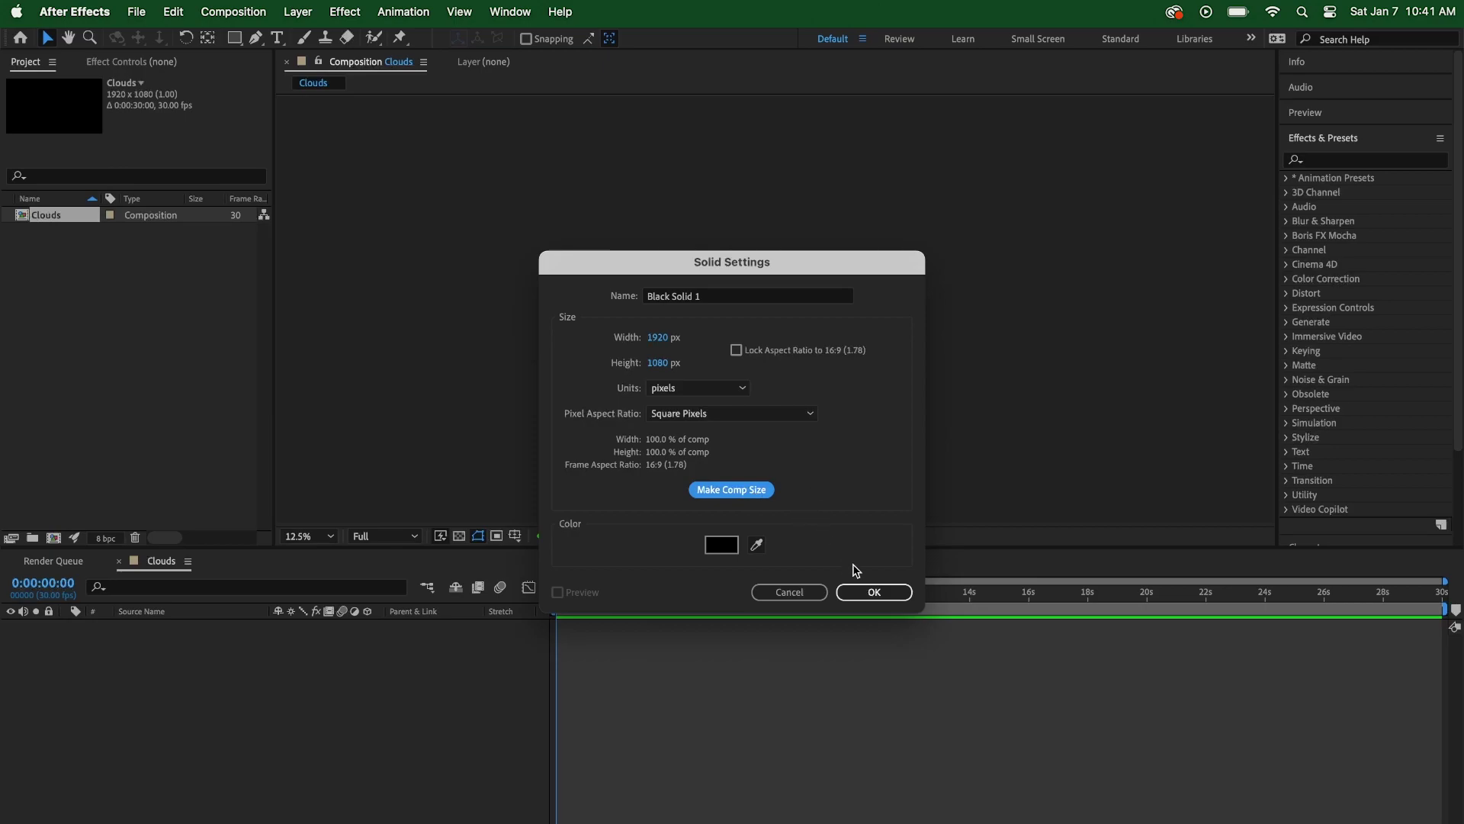
click(888, 594)
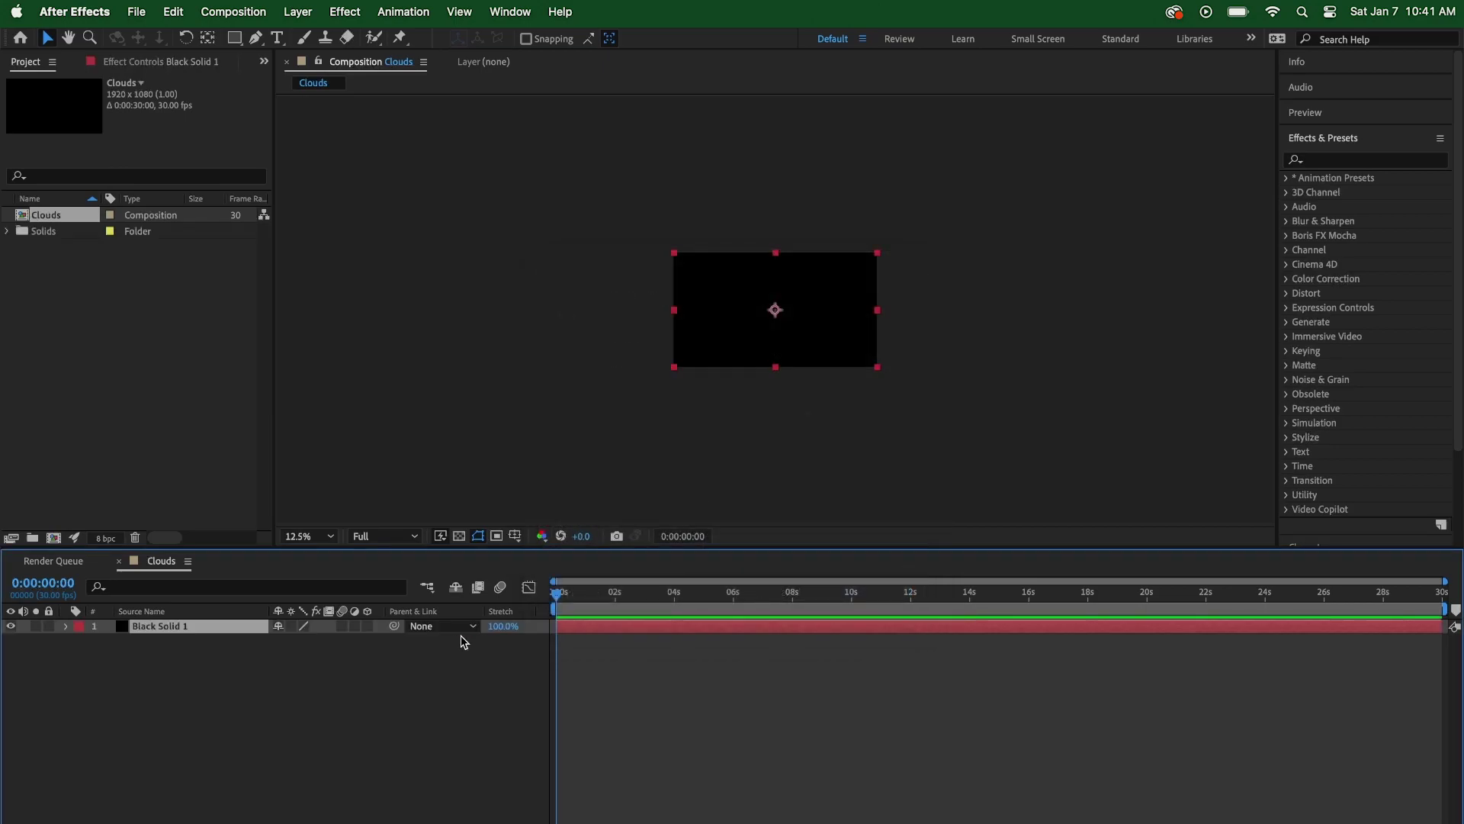
Find the Fractal Noise effect by searching for "fractal" and apply it to the black solid layer
key(period)
click(1288, 385)
click(1289, 385)
scroll(1326, 398, down, 3)
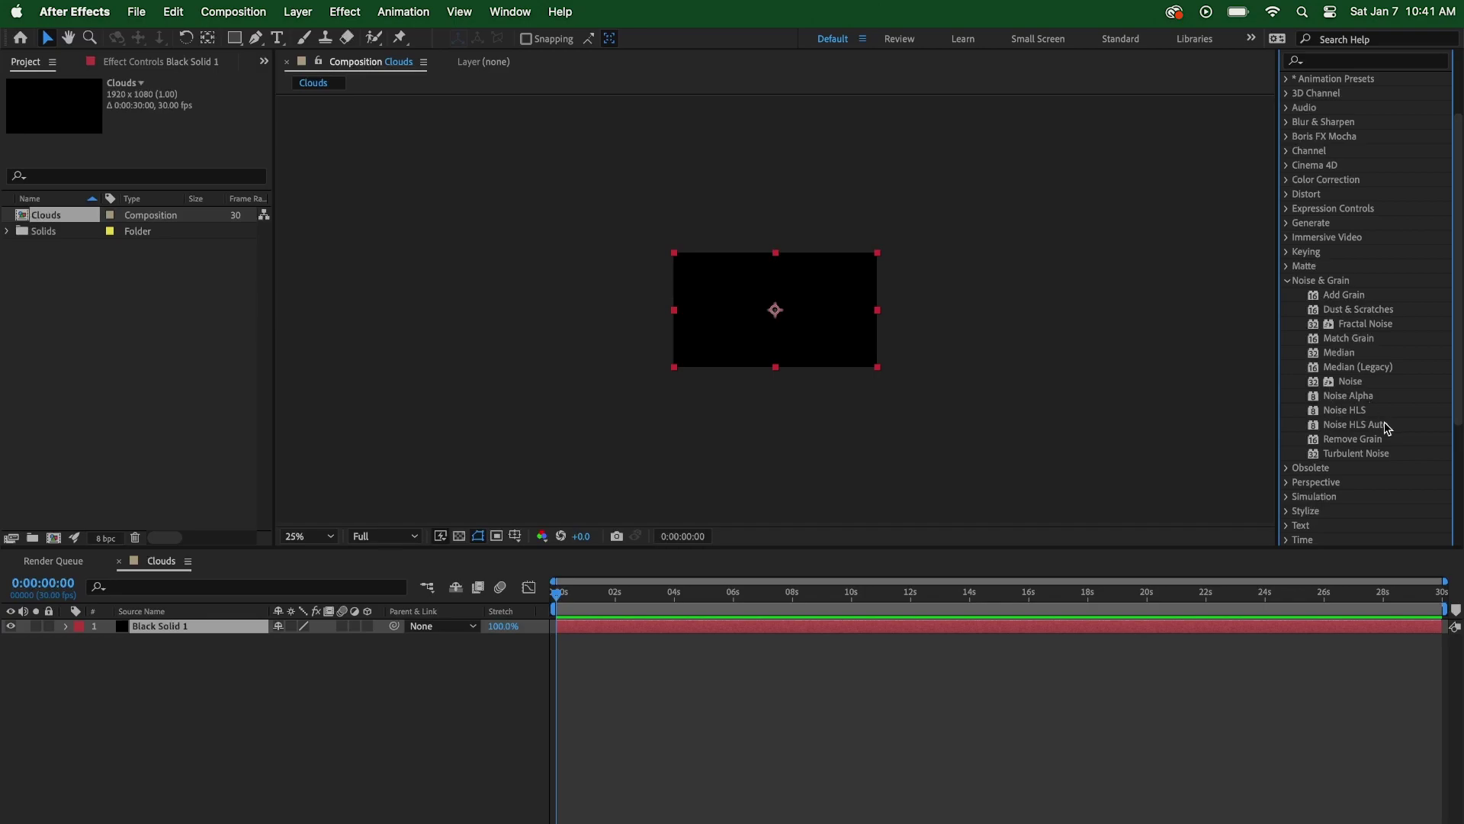
click(1354, 326)
scroll(1353, 335, up, 3)
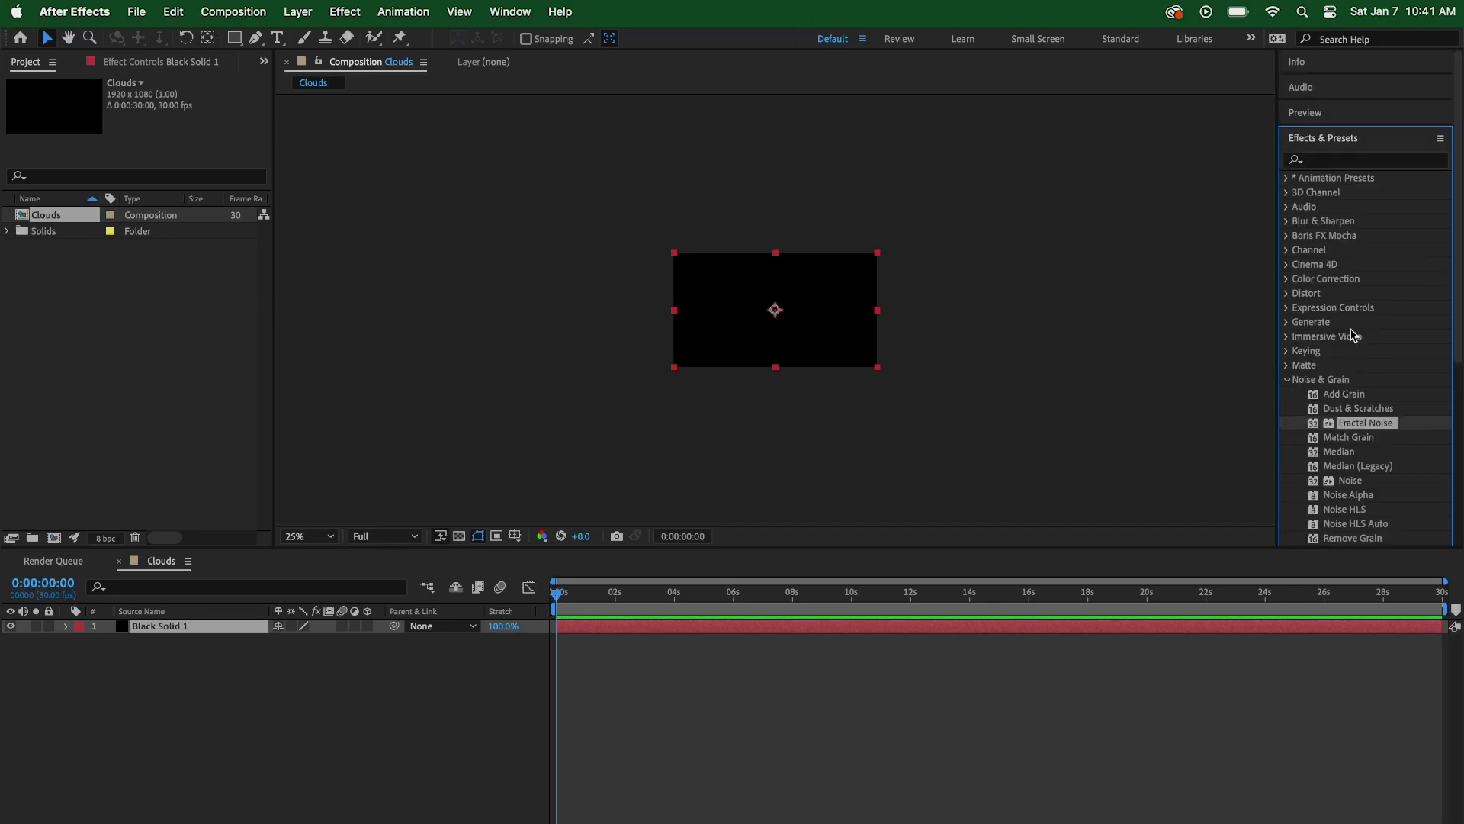
click(1330, 162)
text(fractal)
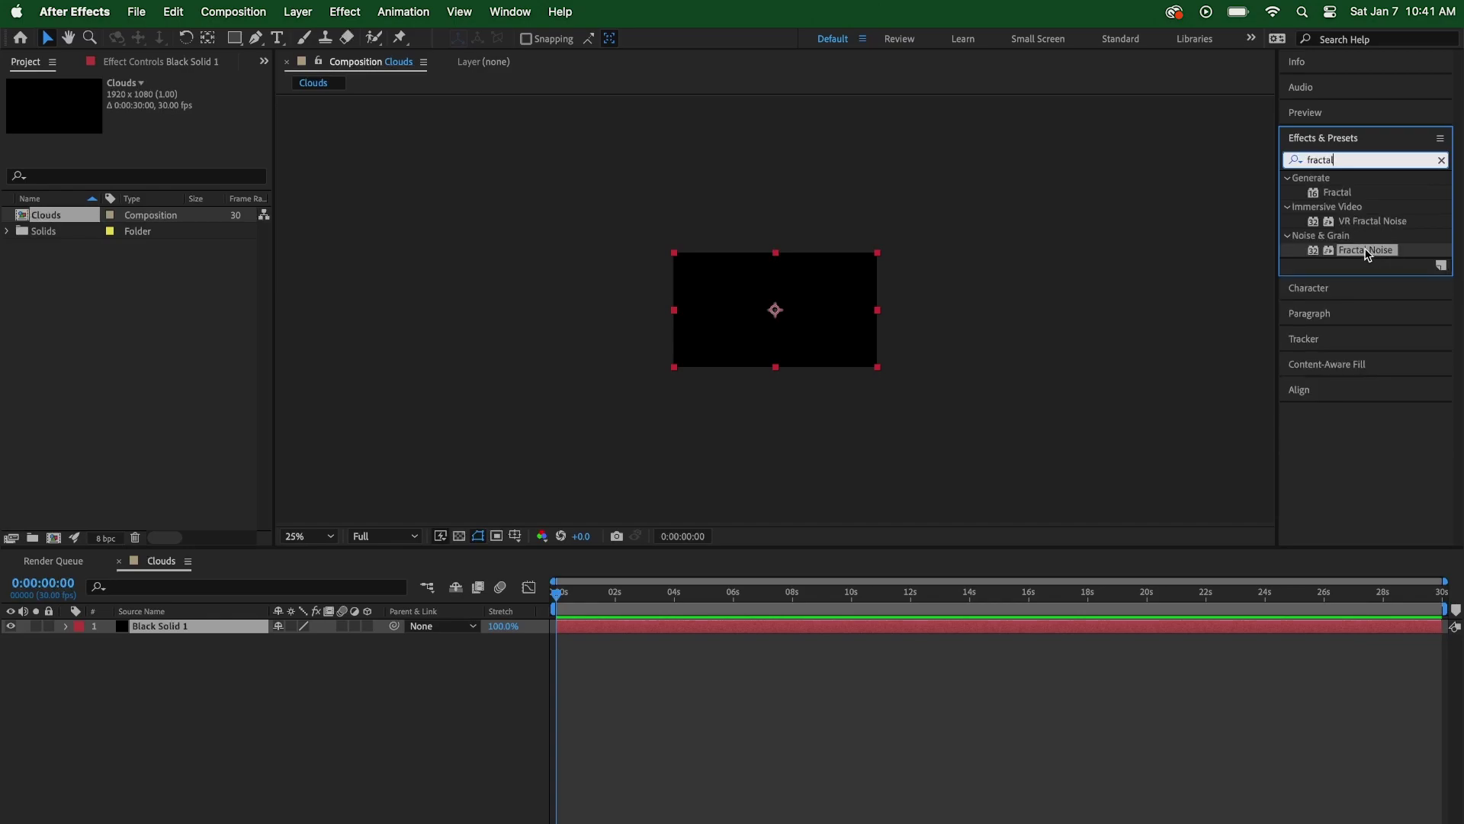
drag(1334, 254, 253, 634)
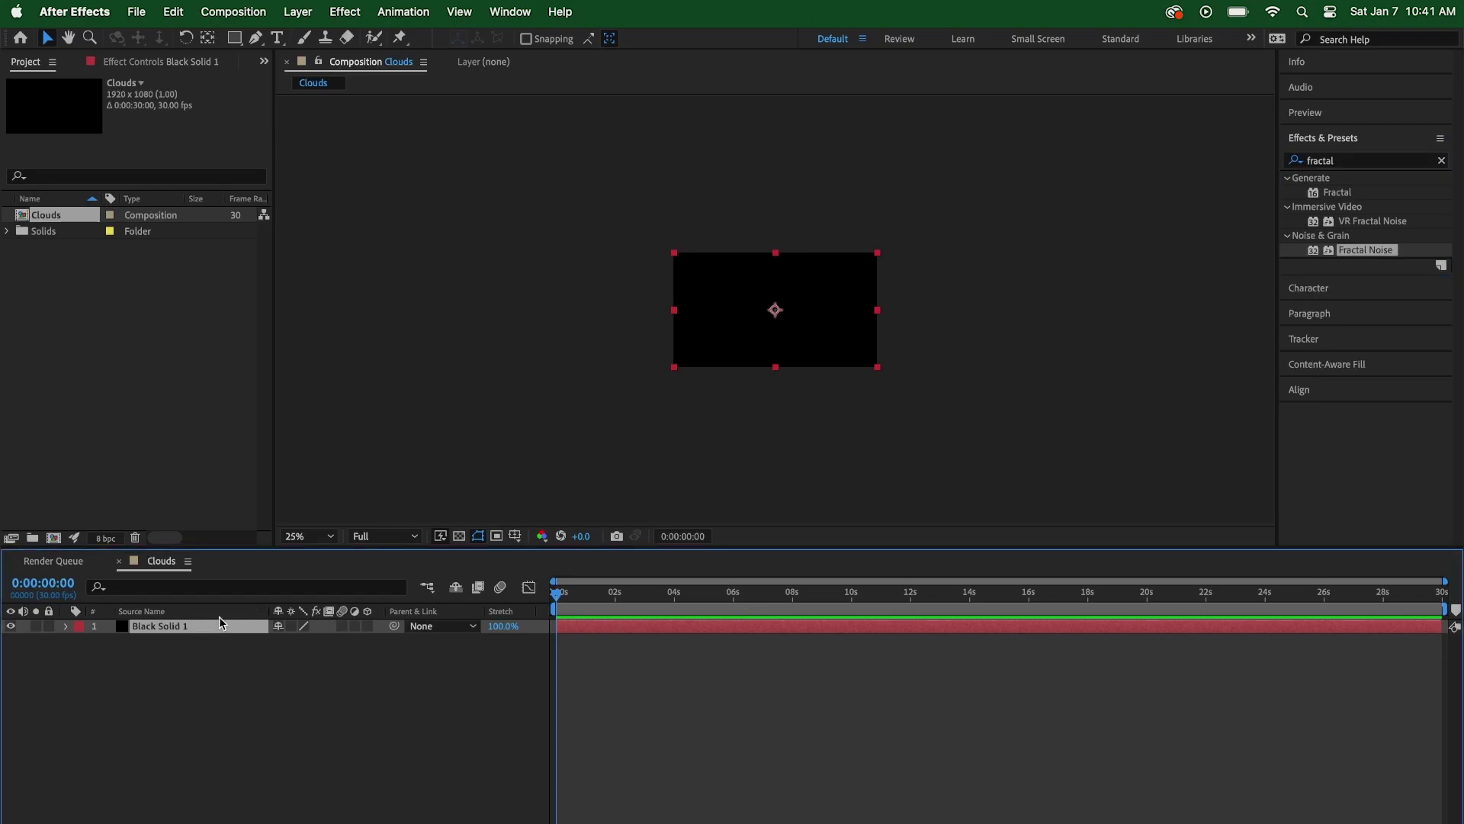
double_click(1353, 255)
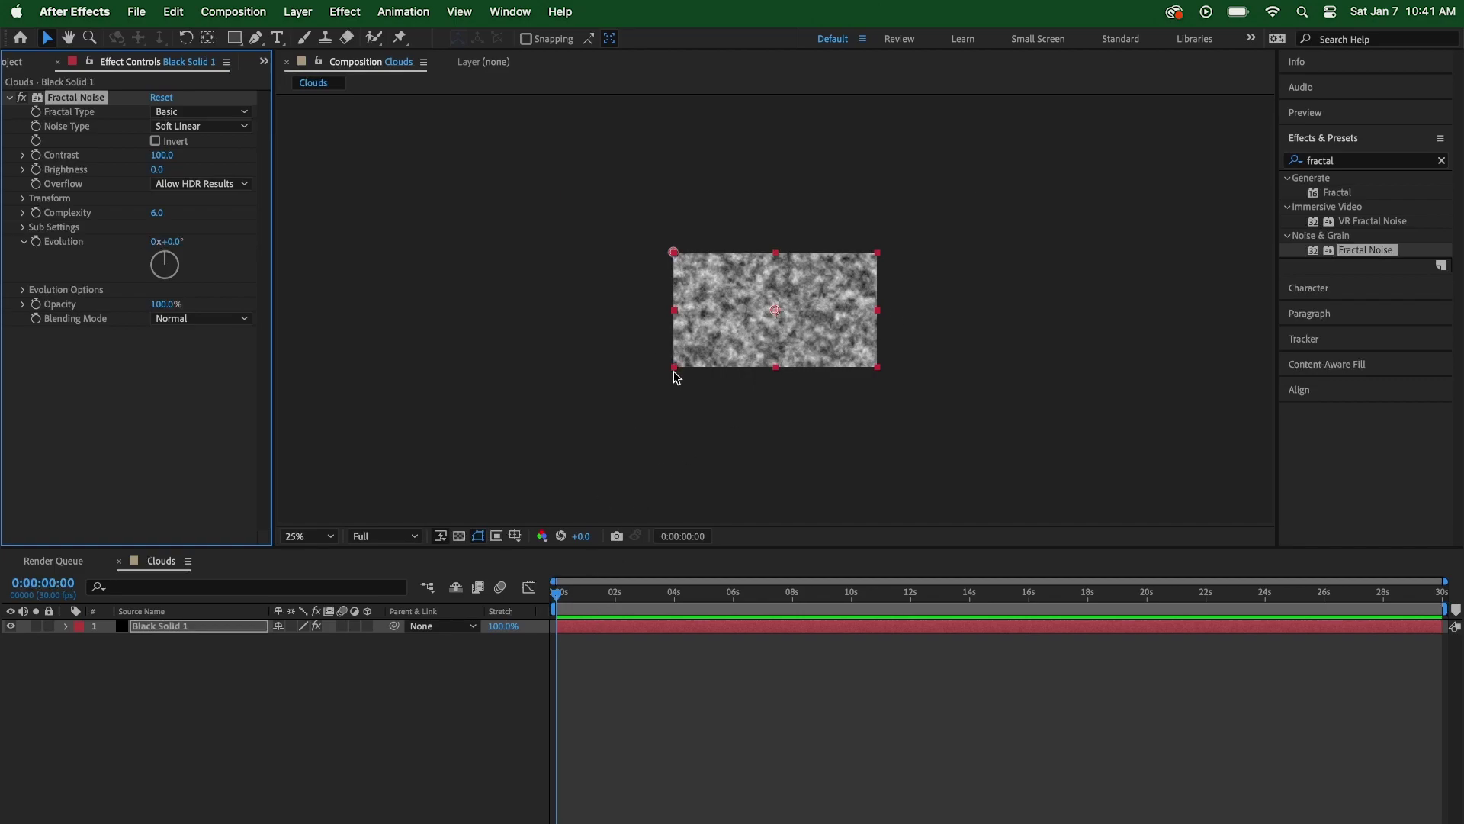
Set the Fractal Noise's fractal type to Turbulent Basic and its noise type to Spline
key(period)
key(period)
key(comma)
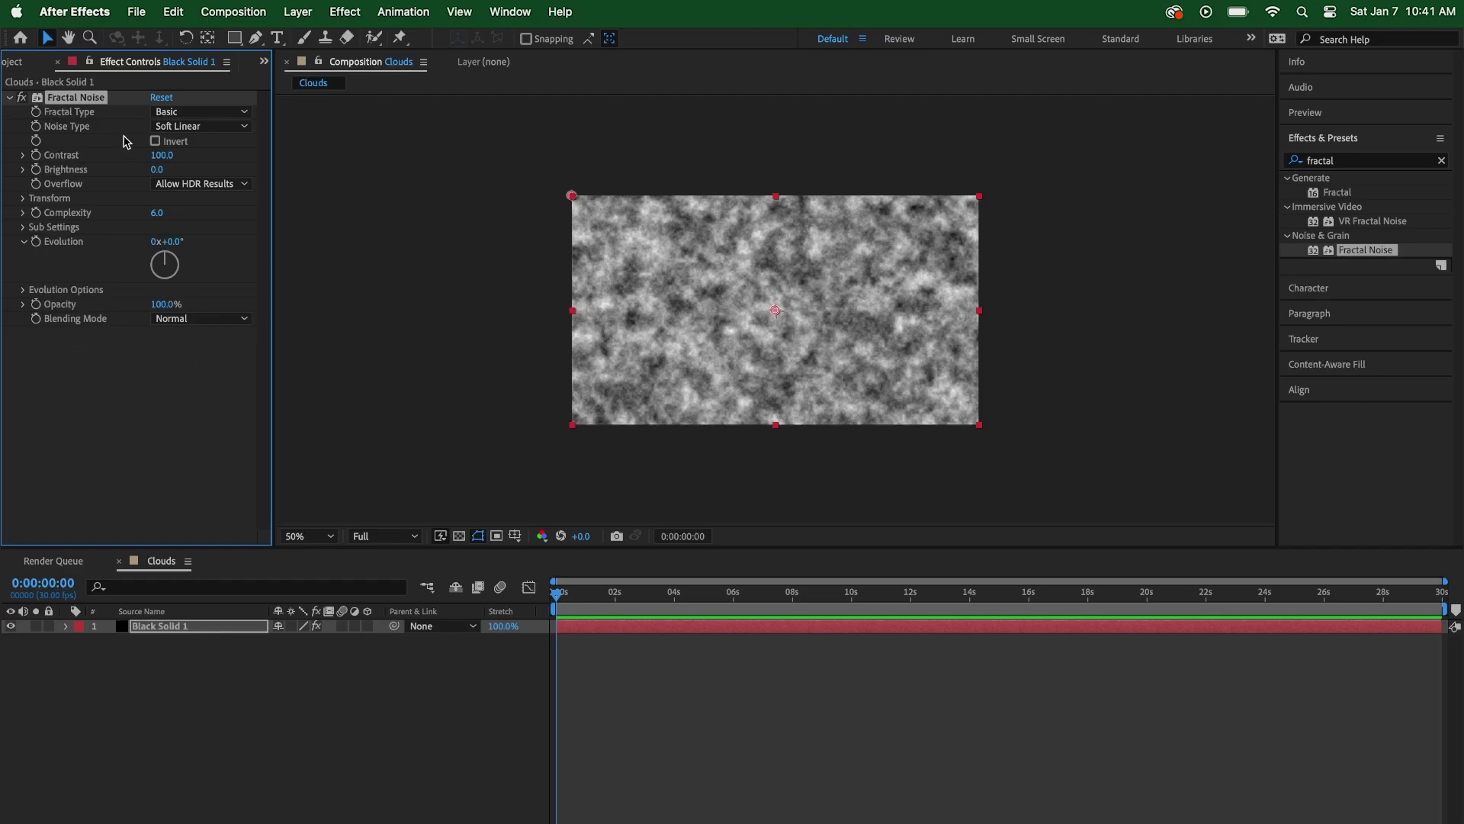
click(206, 120)
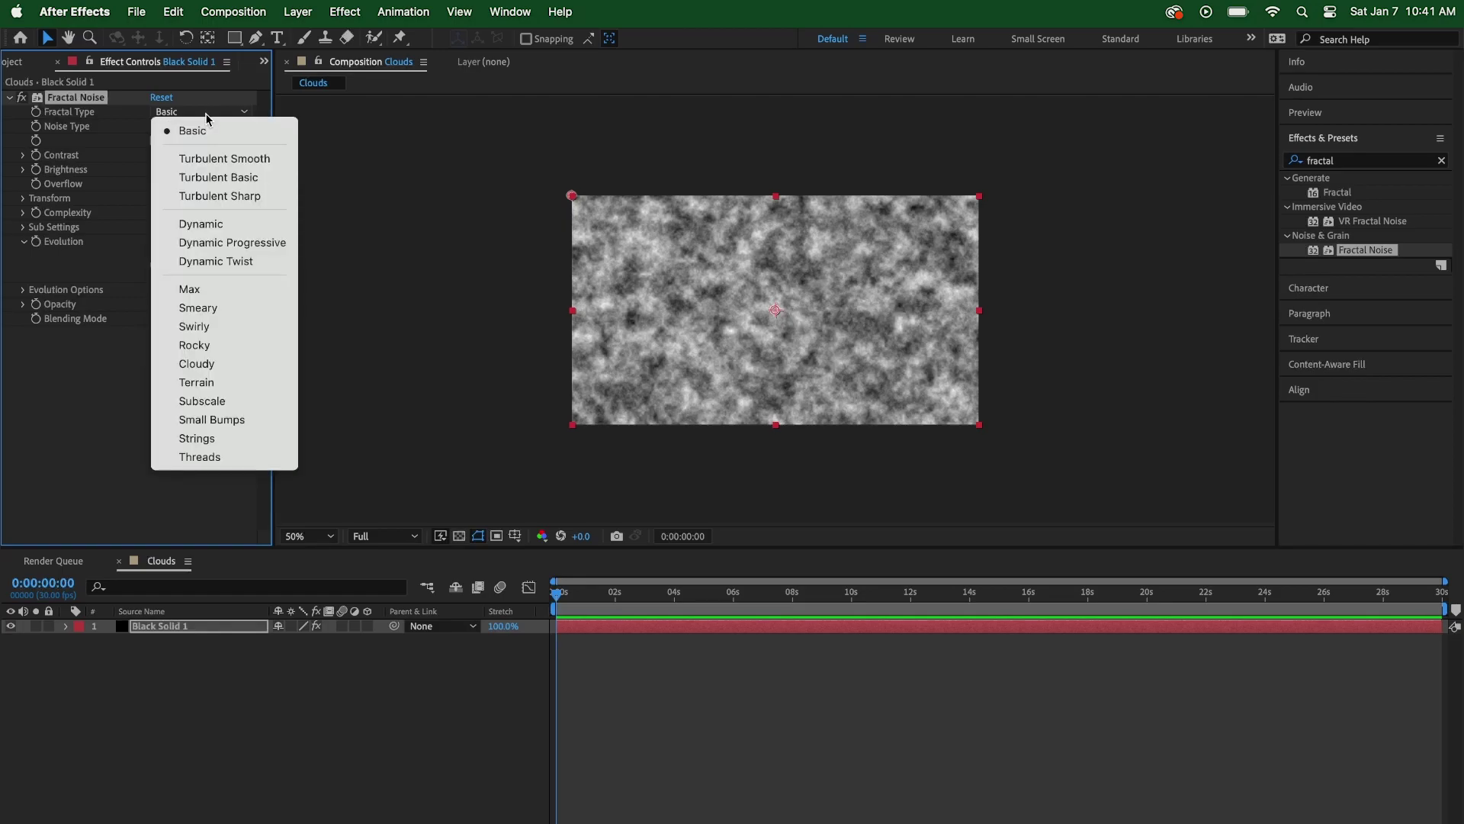
click(216, 177)
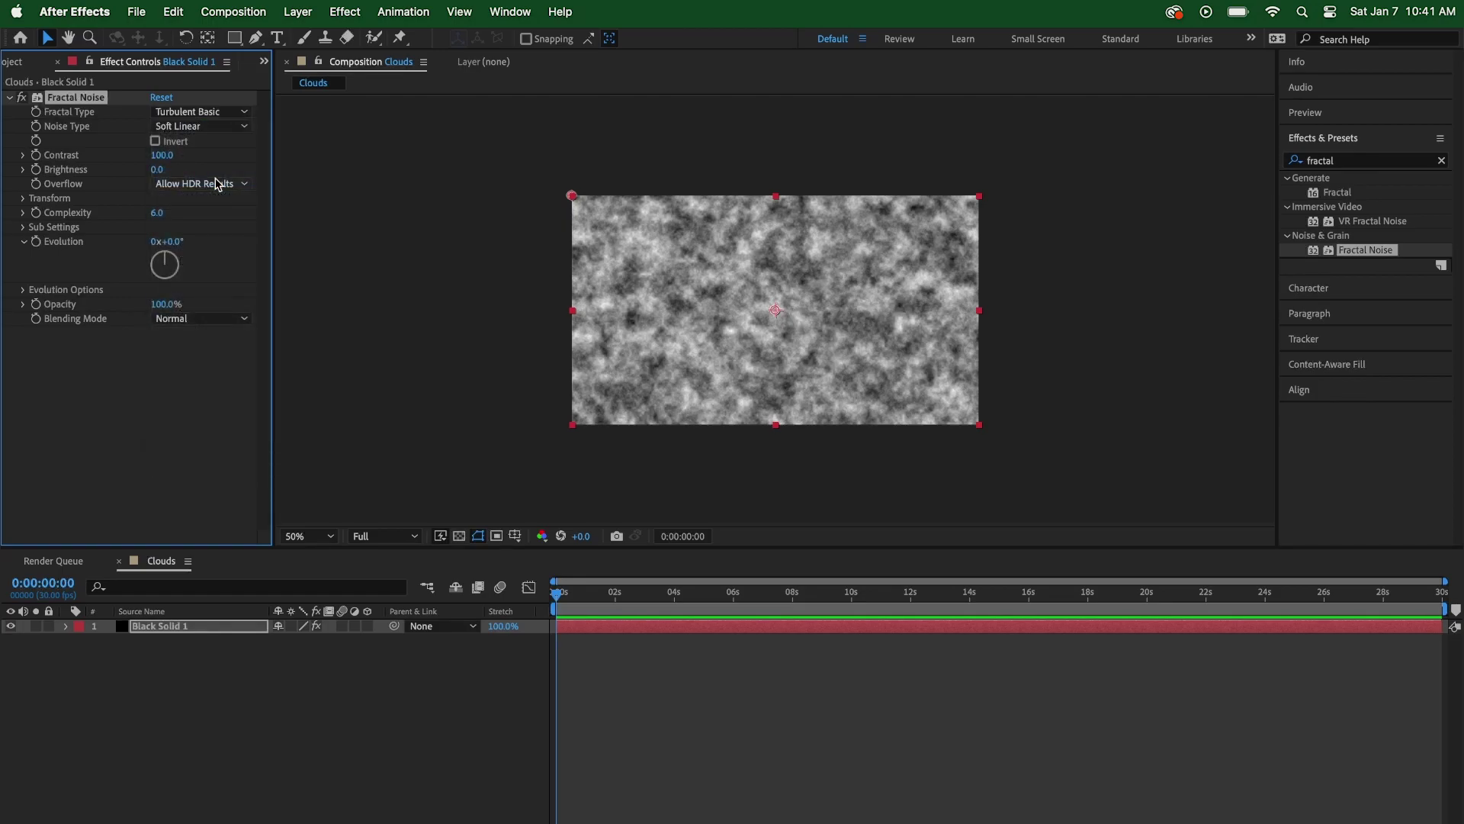
click(188, 128)
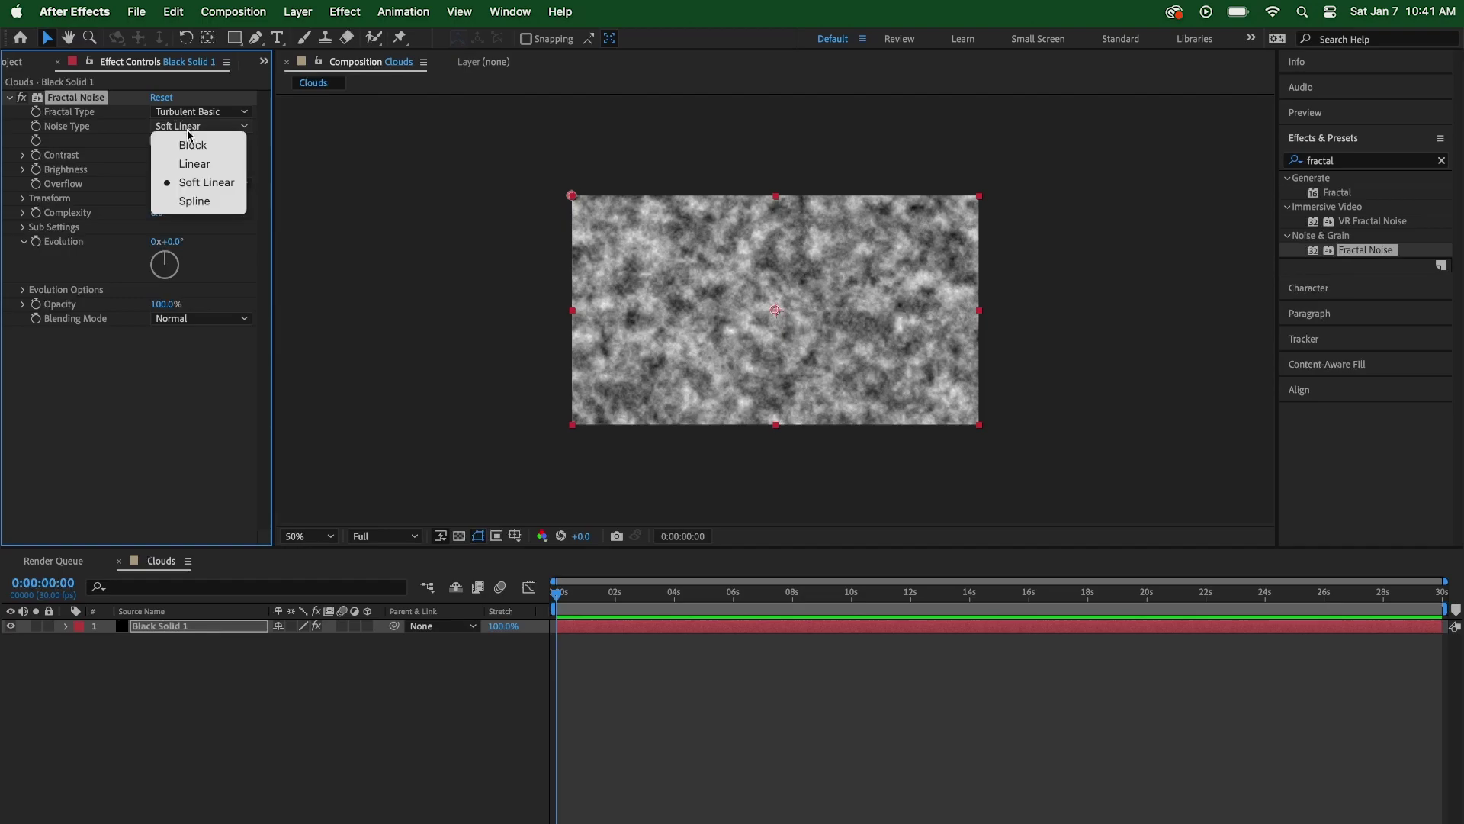
click(207, 199)
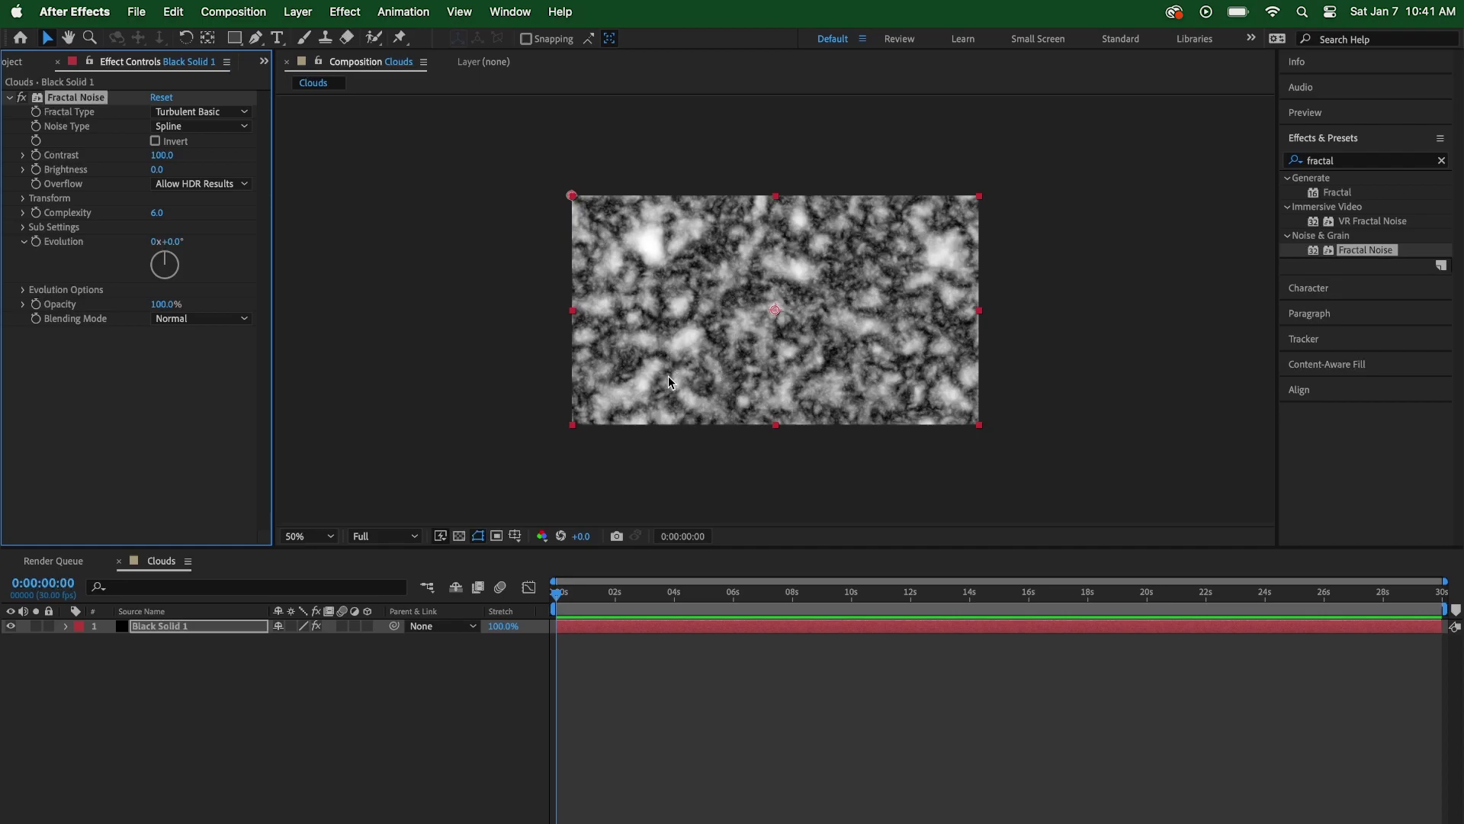
Set the Fractal Noise's contrast to 60 and its brightness to 10
click(163, 156)
text(60)
key(Return)
click(156, 170)
text(10)
key(Return)
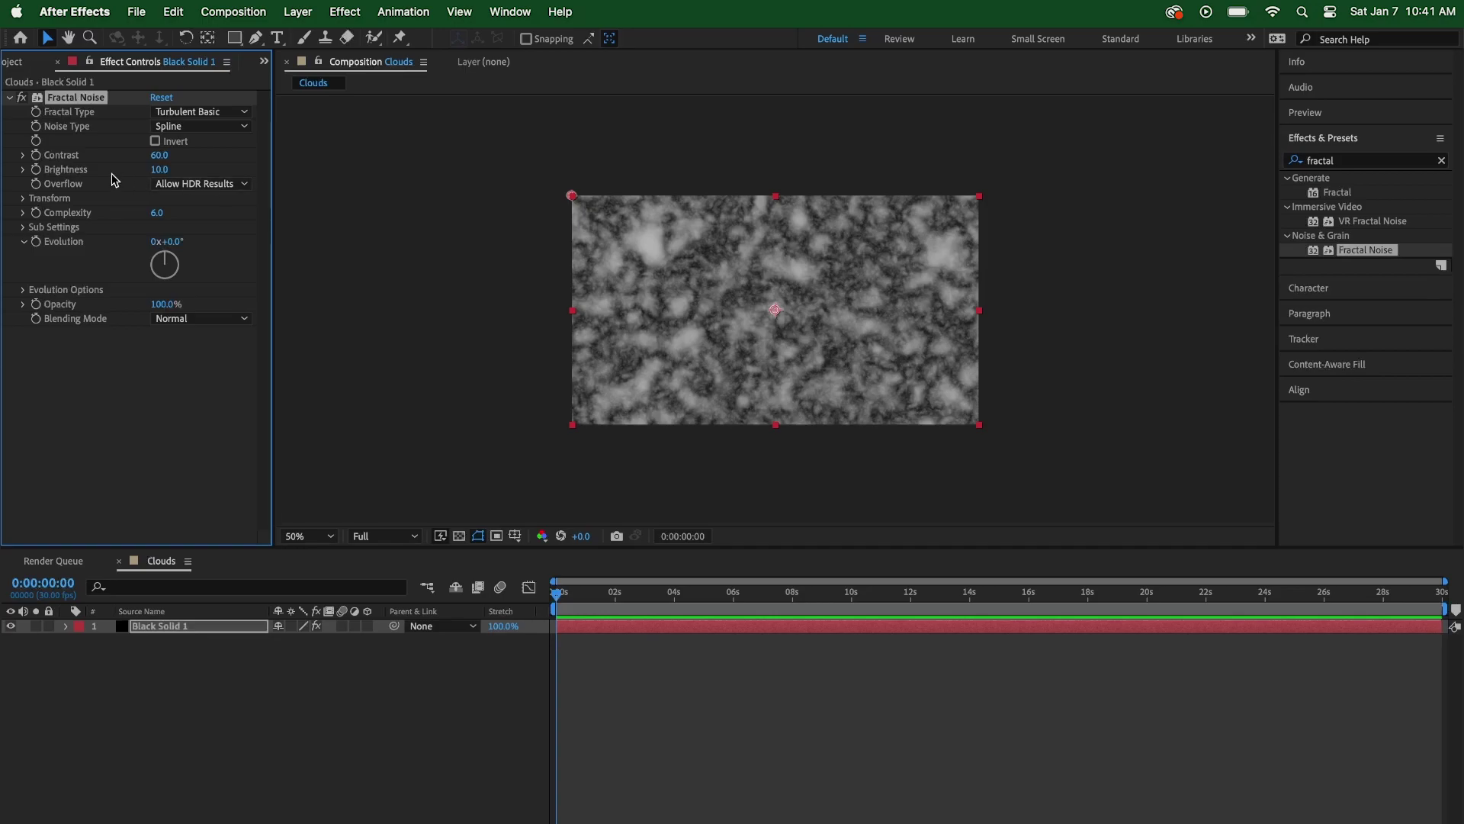
Try different contrast and brightness values for the Fractal Noise, and undo the changes
drag(159, 155, 129, 165)
key(super+z)
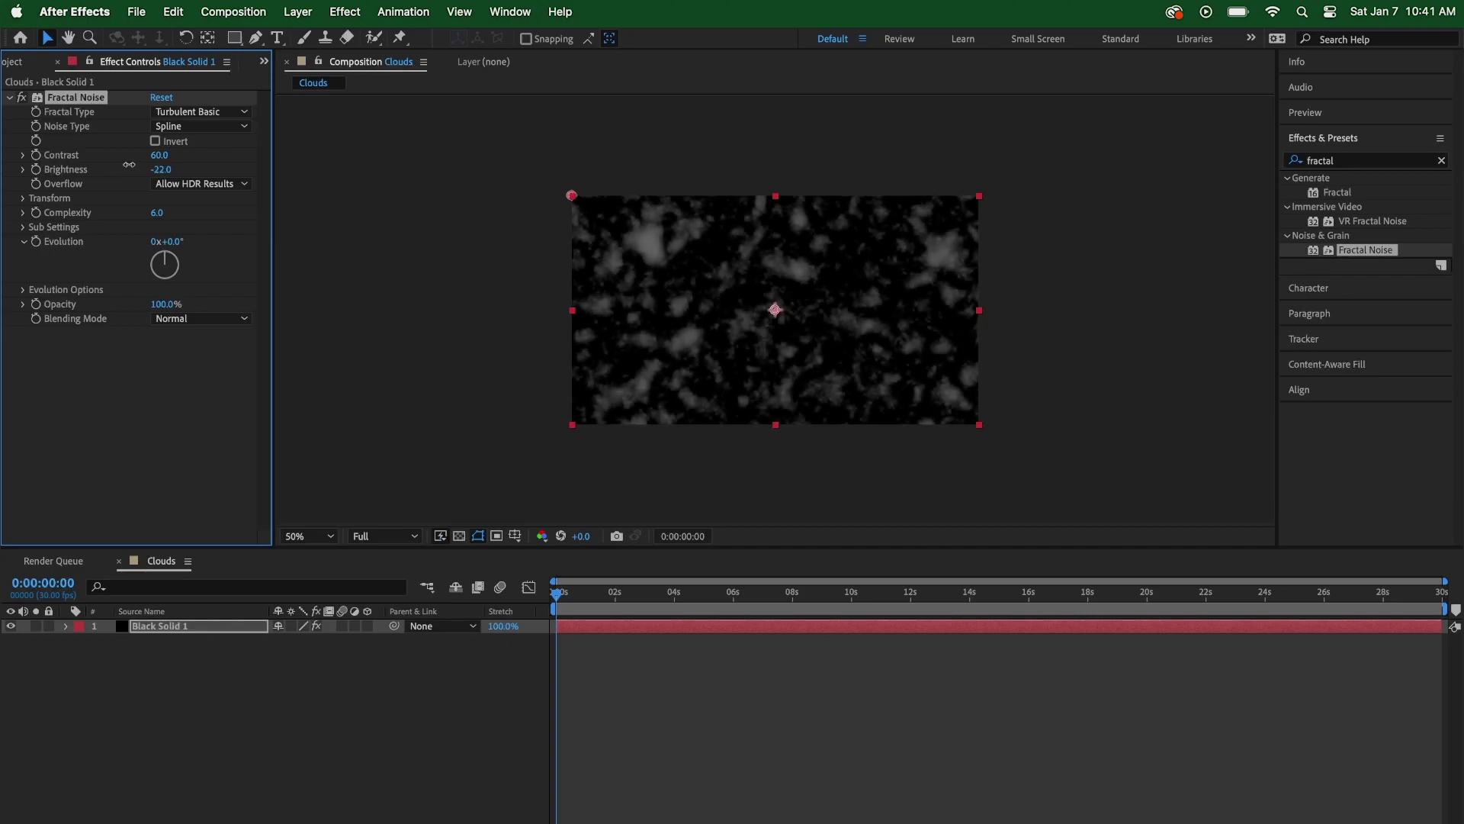
key(super+z)
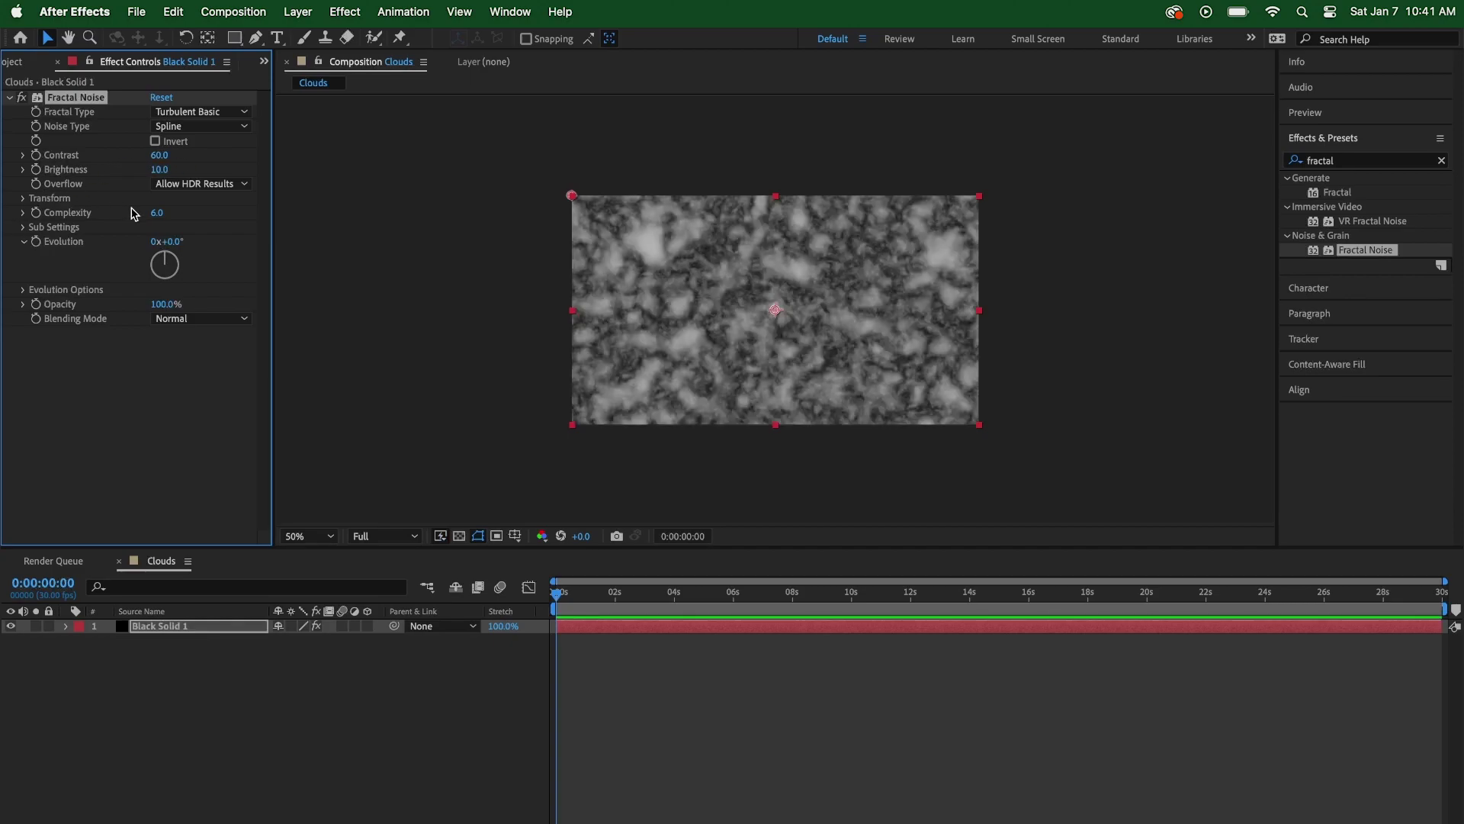
Set the Fractal Noise's transform scale to 200 and its complexity to 5
click(24, 199)
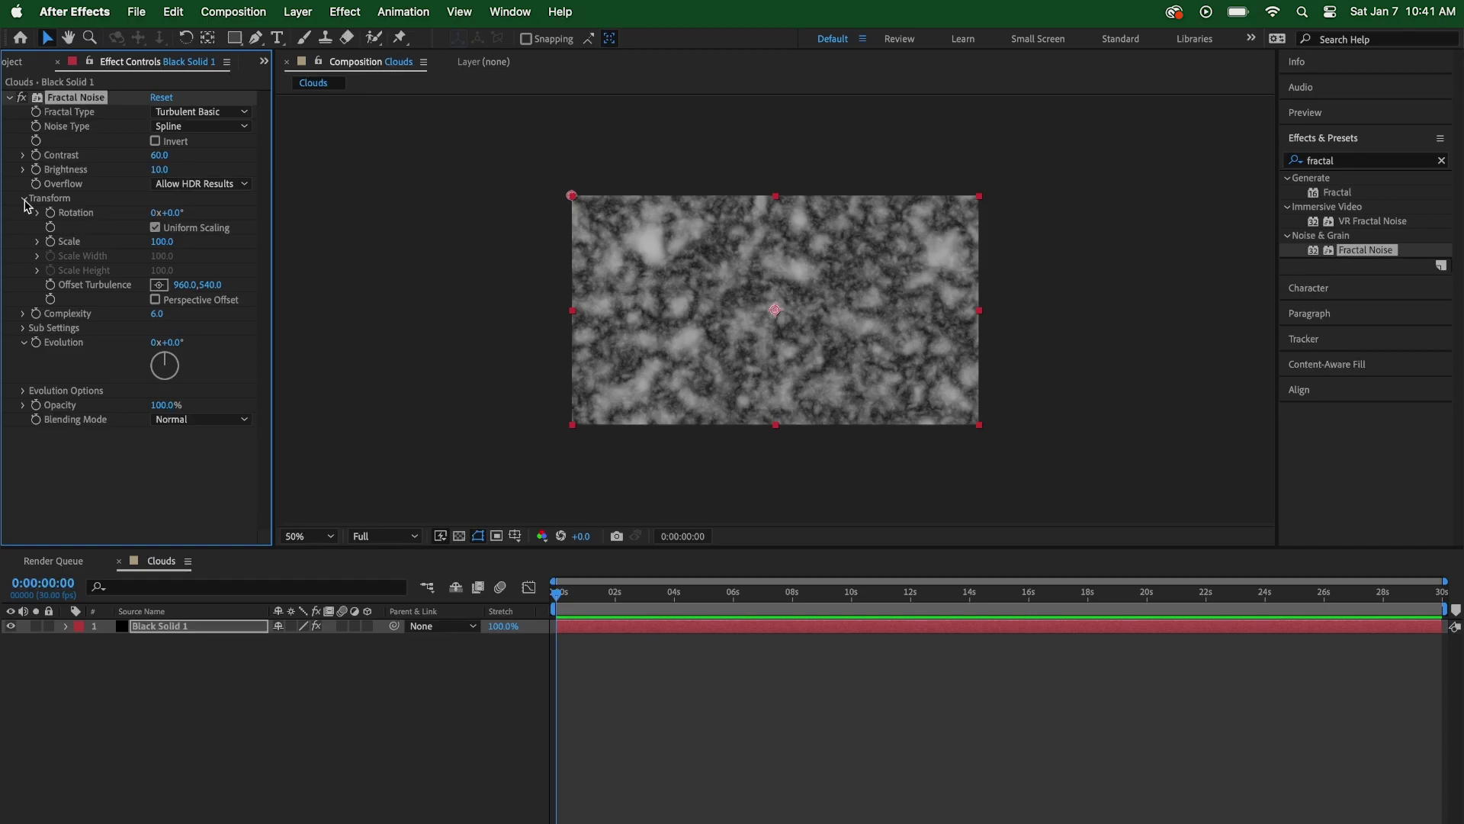
click(37, 241)
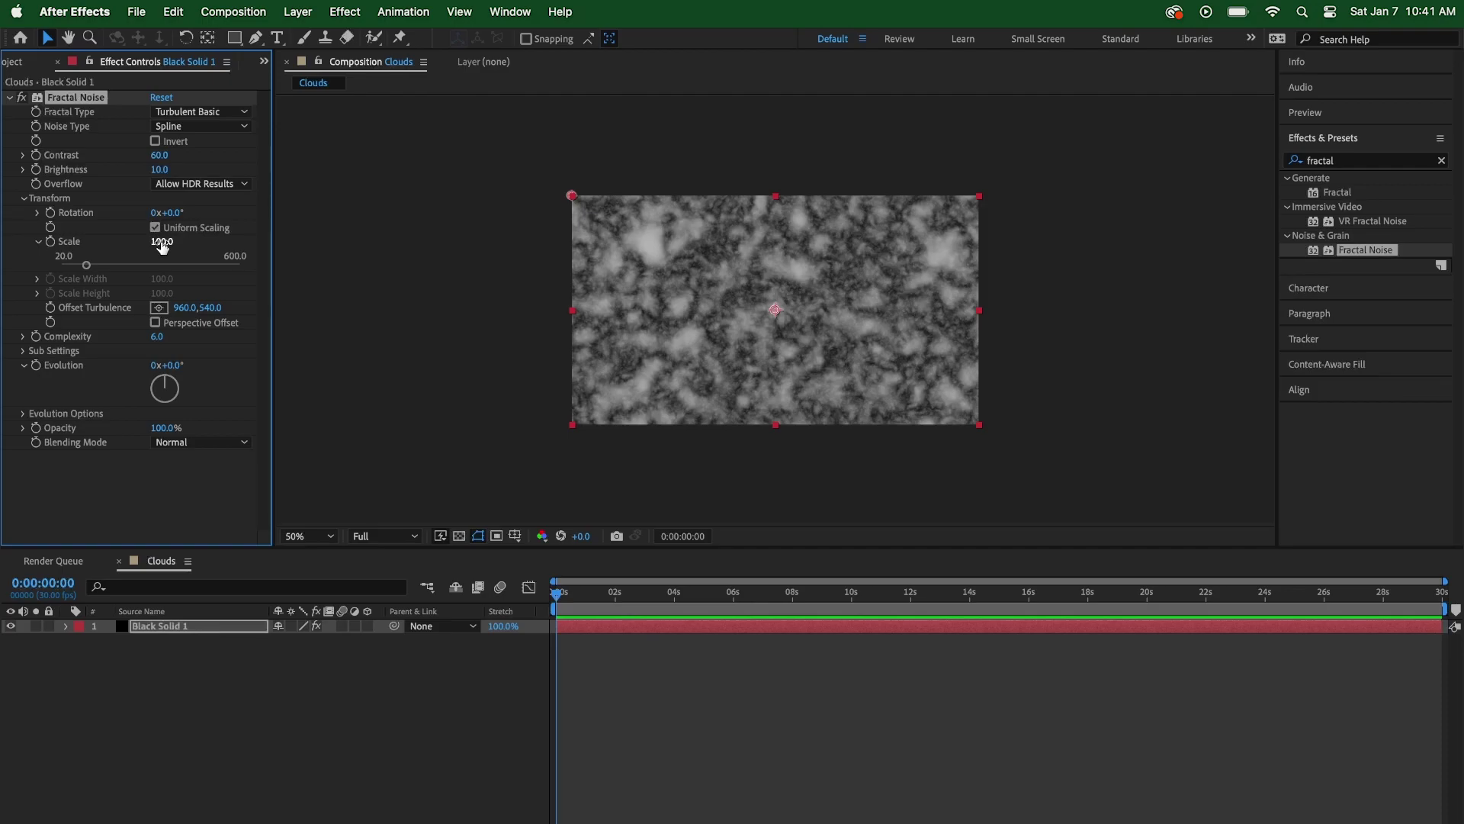
click(162, 243)
text(200)
key(Return)
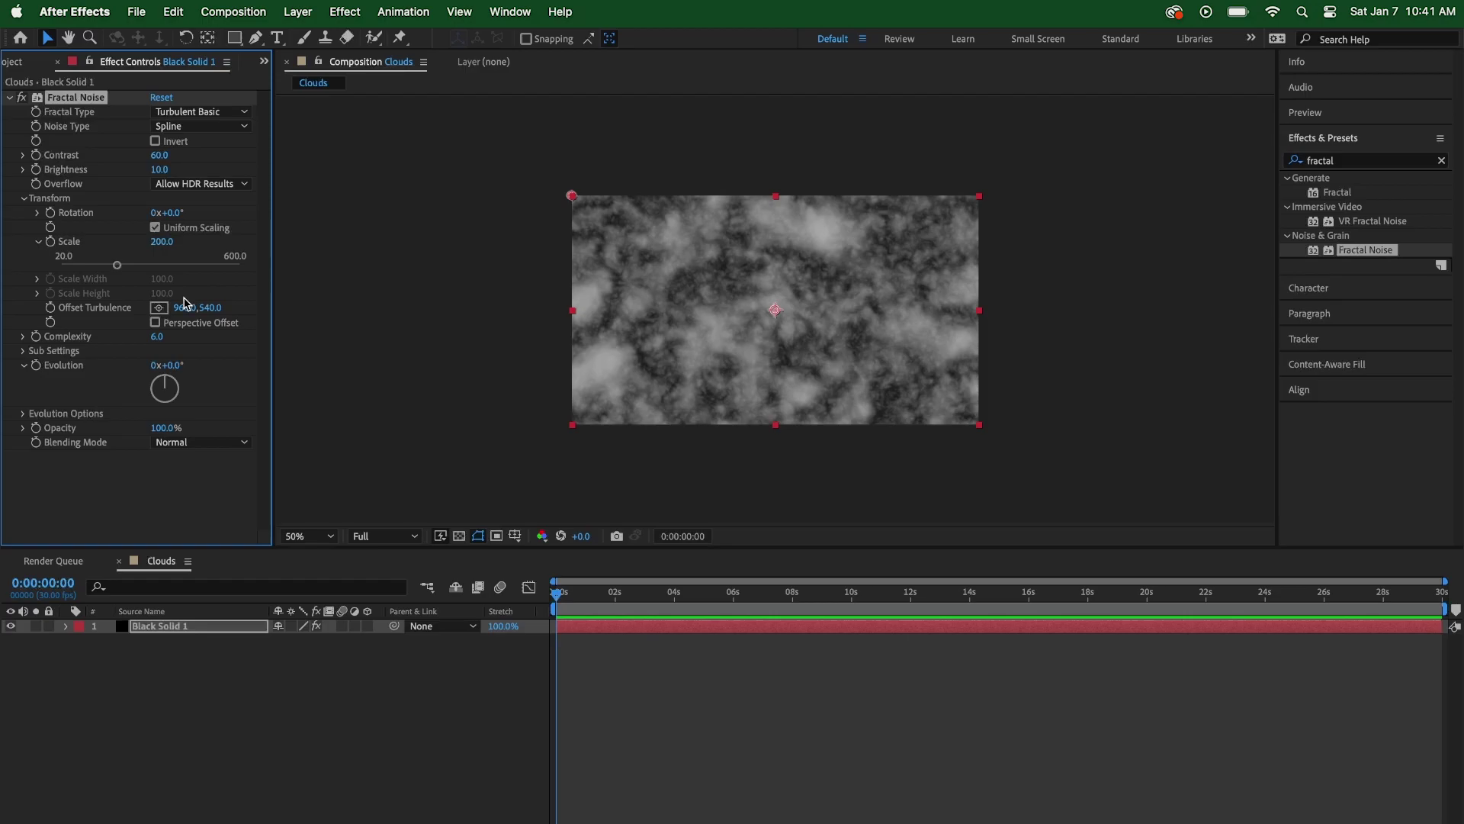
click(158, 338)
text(5)
key(Return)
click(23, 198)
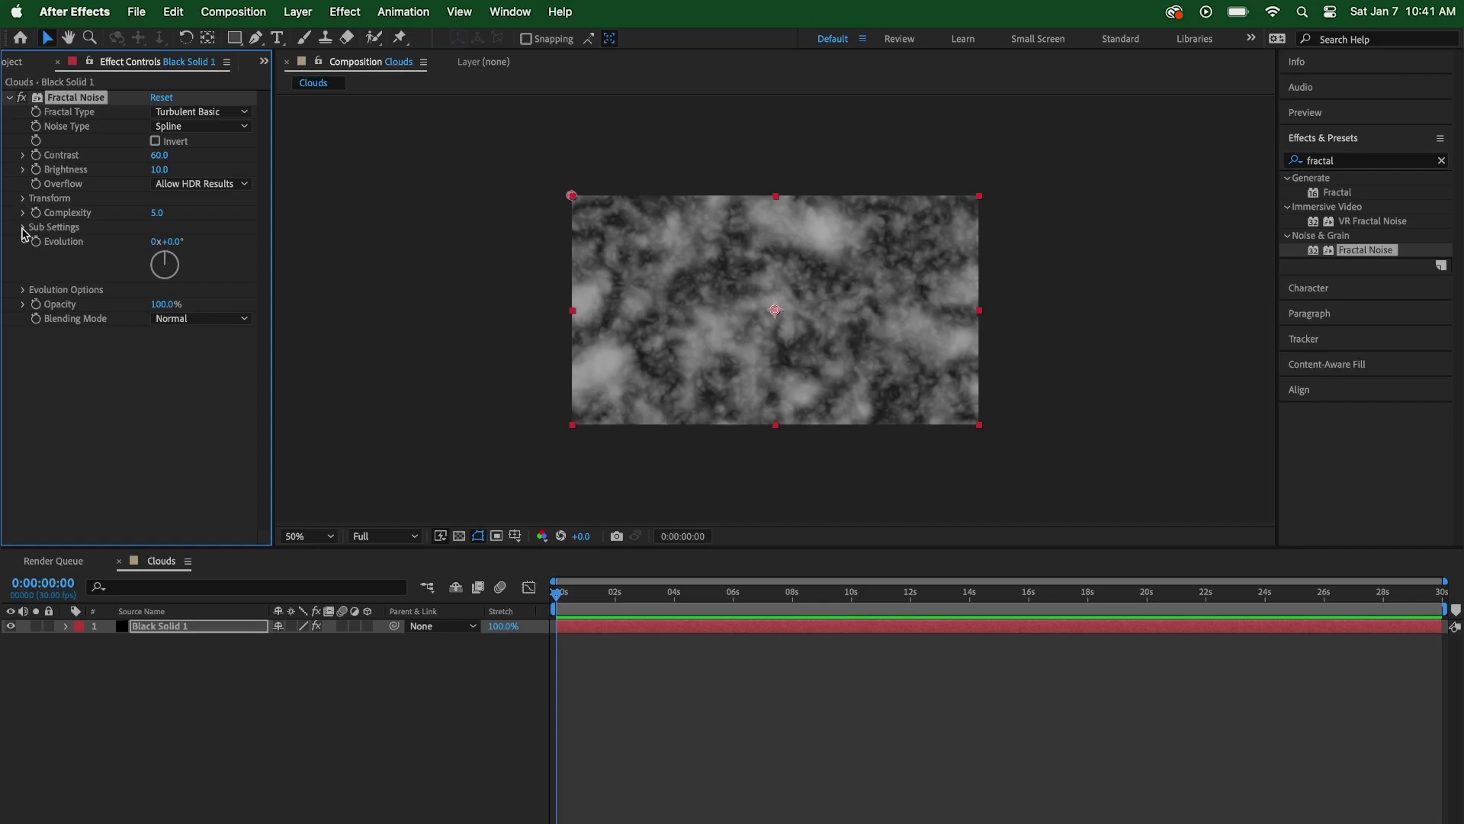
Set the Sub Influence in the Fractal Noise's sub settings to 25%
click(23, 227)
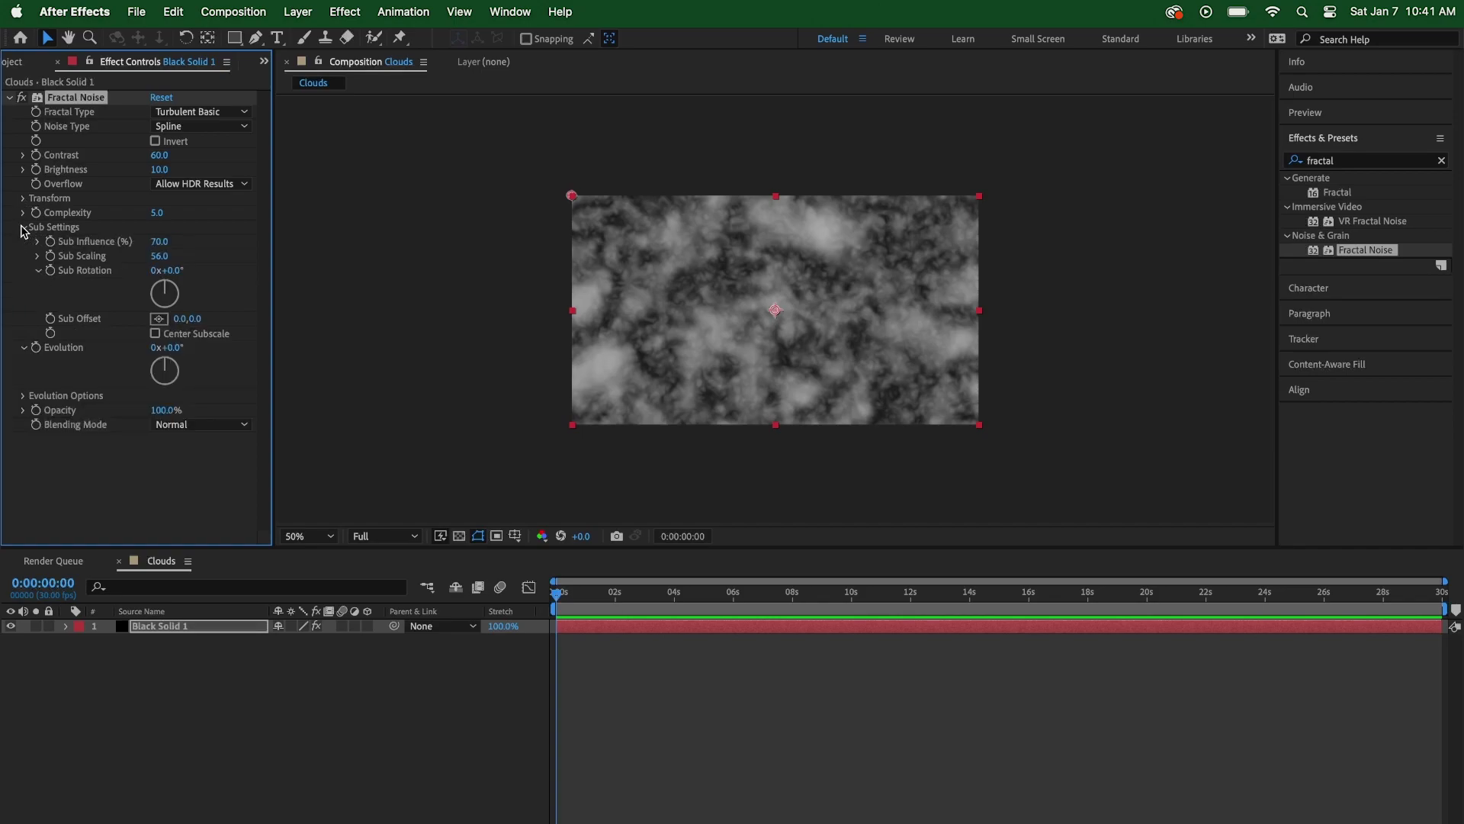
click(162, 241)
text(25)
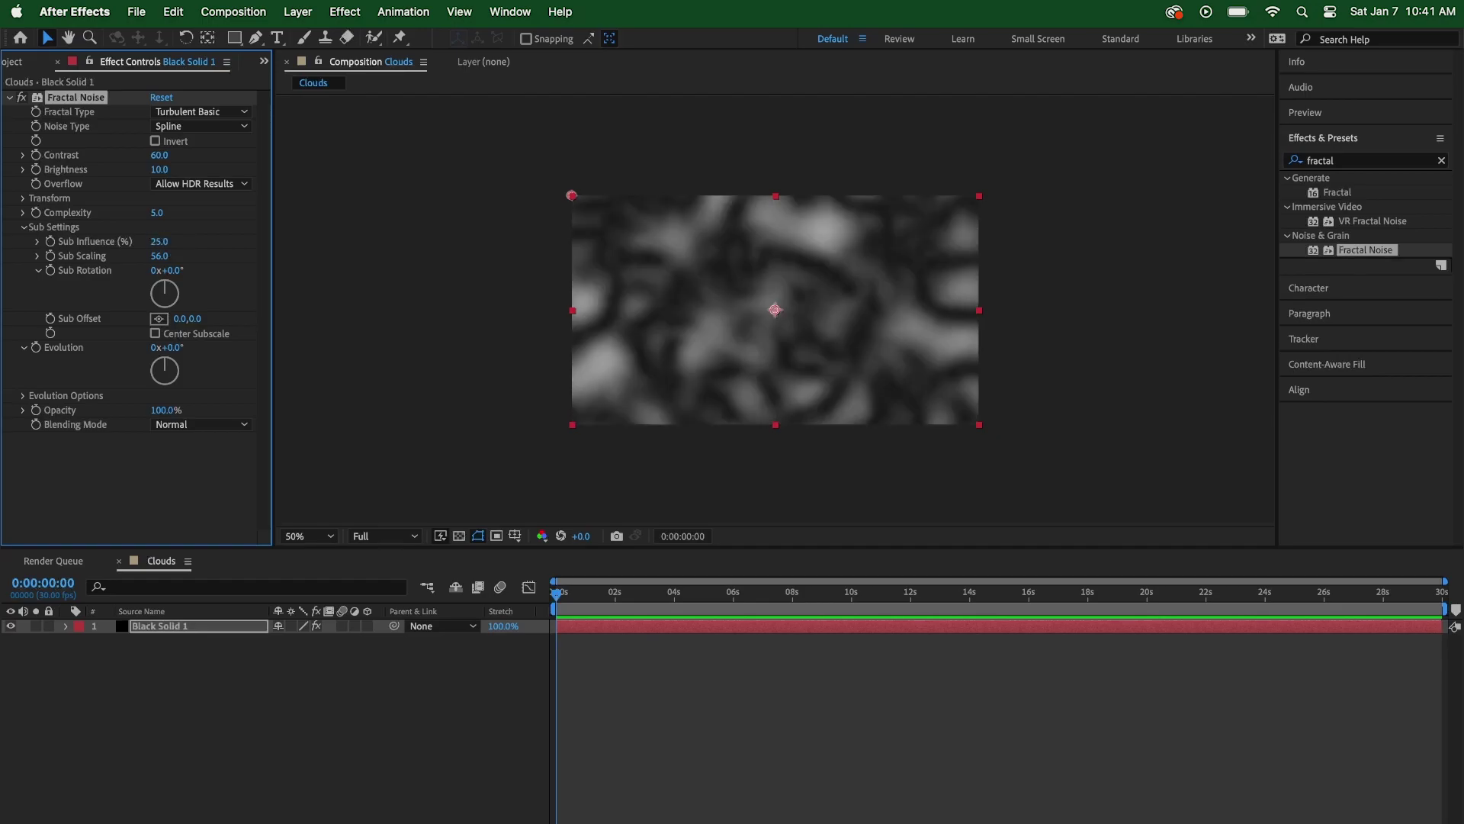
drag(160, 241, 888, 175)
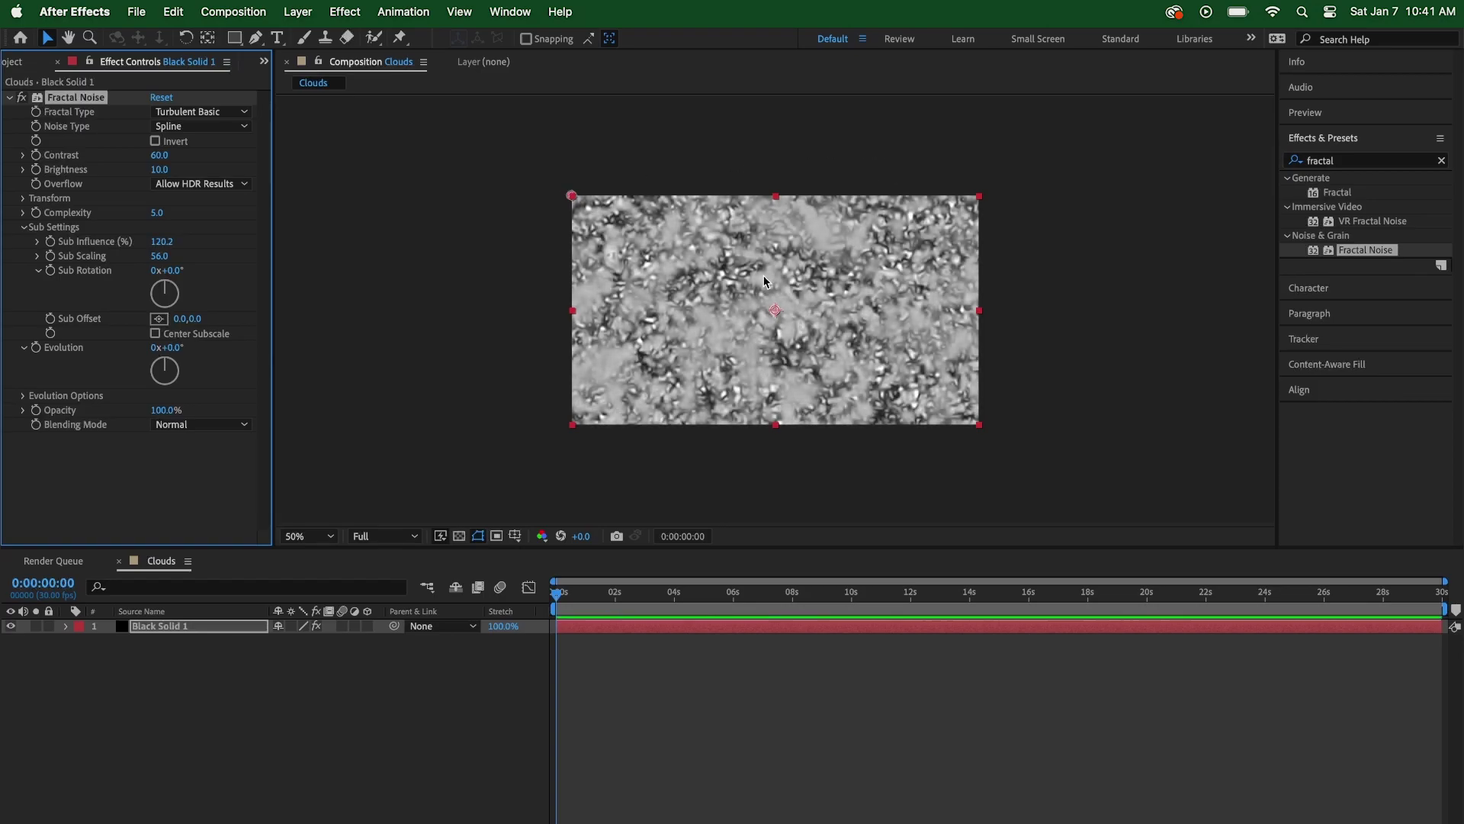
click(162, 241)
text(25)
key(Return)
click(24, 226)
click(336, 246)
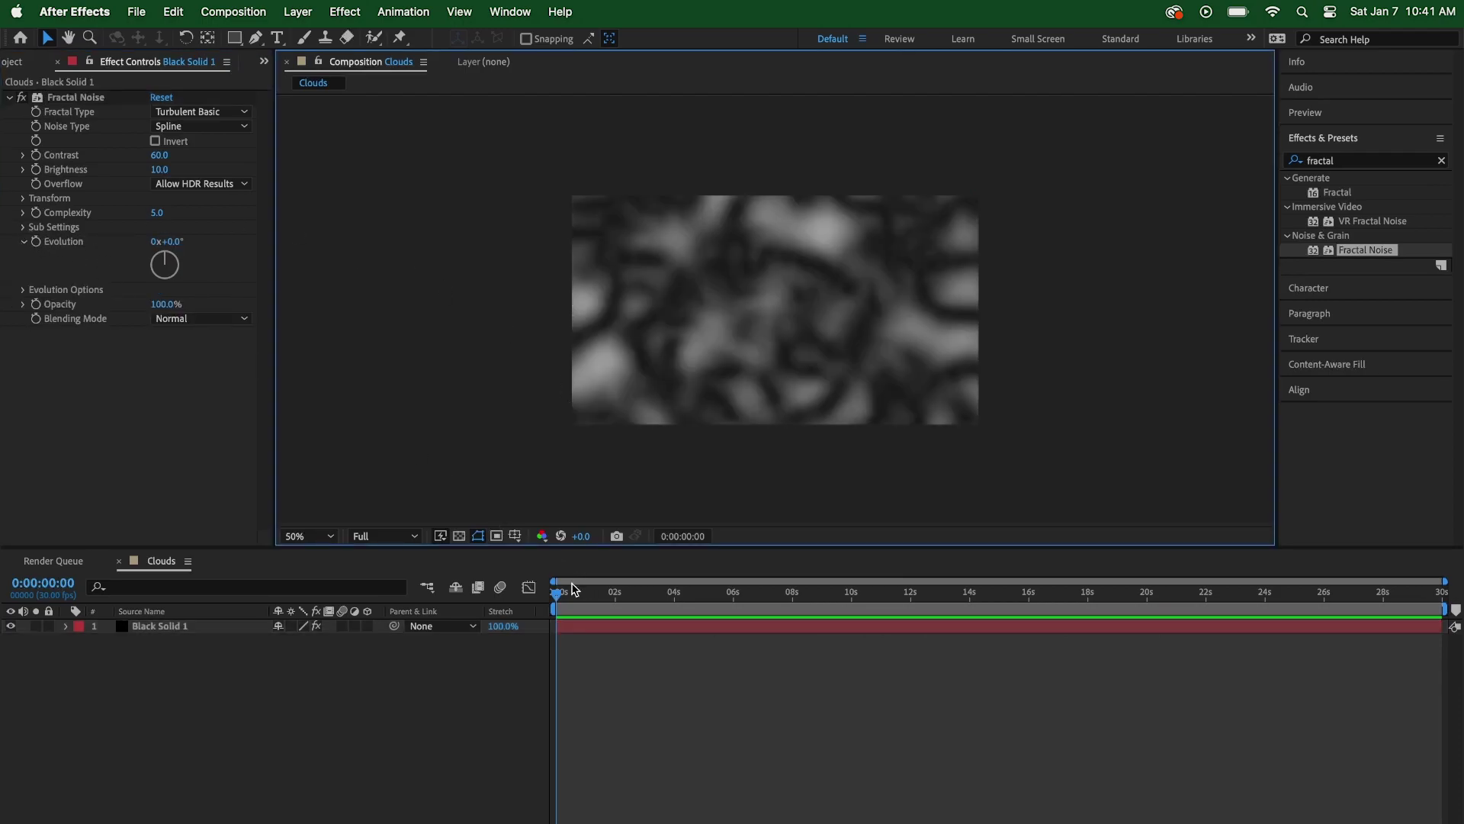
Try turning the Fractal Noise's Evolution angle, and undo the changes
mouse_move(169, 258)
mouse_down()
mouse_move(173, 286)
mouse_move(180, 262)
mouse_move(183, 280)
mouse_move(155, 256)
mouse_up()
key(ctrl+z)
key(ctrl+z)
Set a starting keyframe for the Fractal Noise's Evolution at 0:00:00:00
click(612, 671)
click(573, 595)
drag(575, 598, 530, 601)
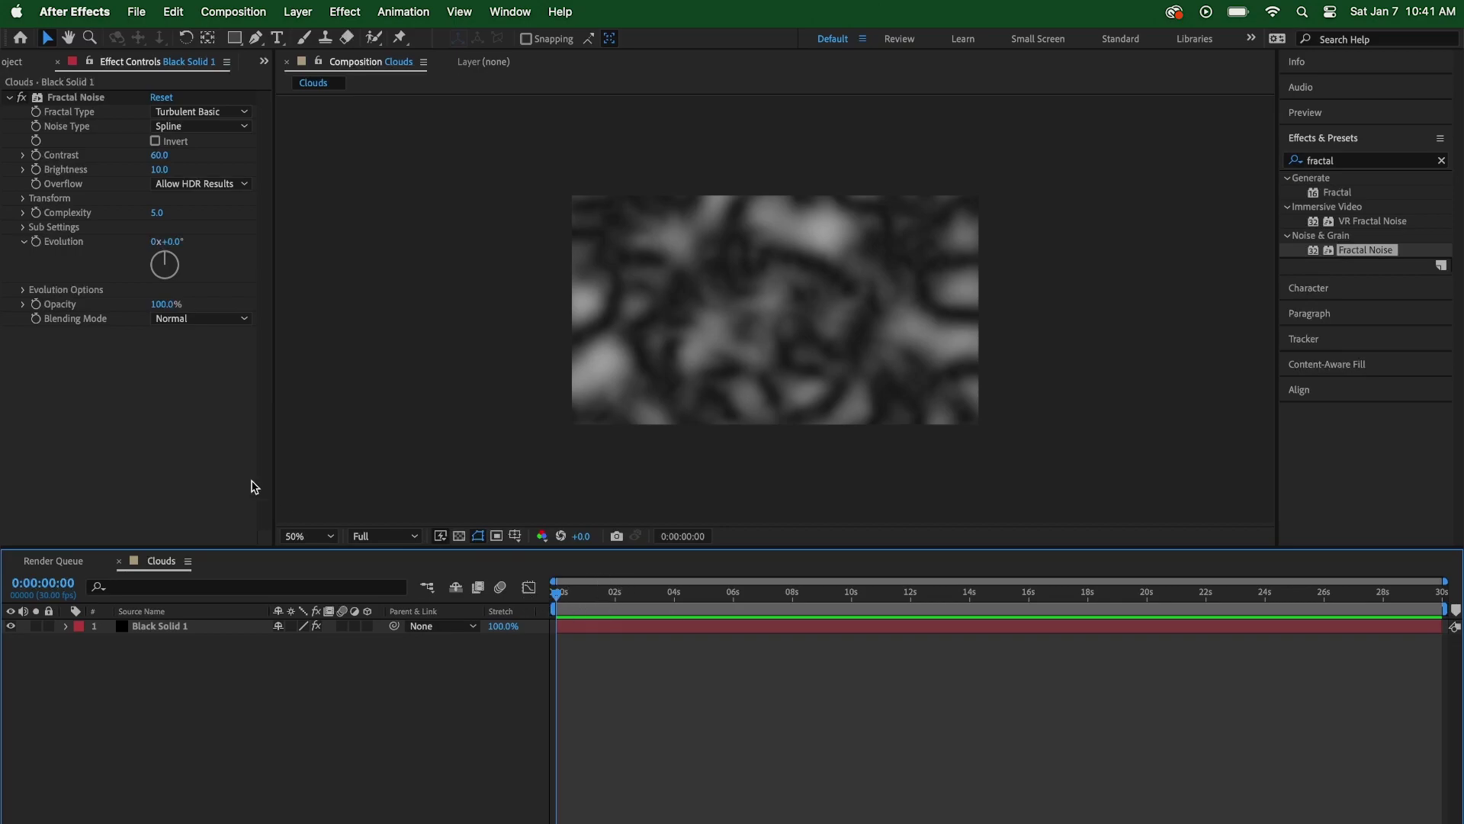
click(36, 244)
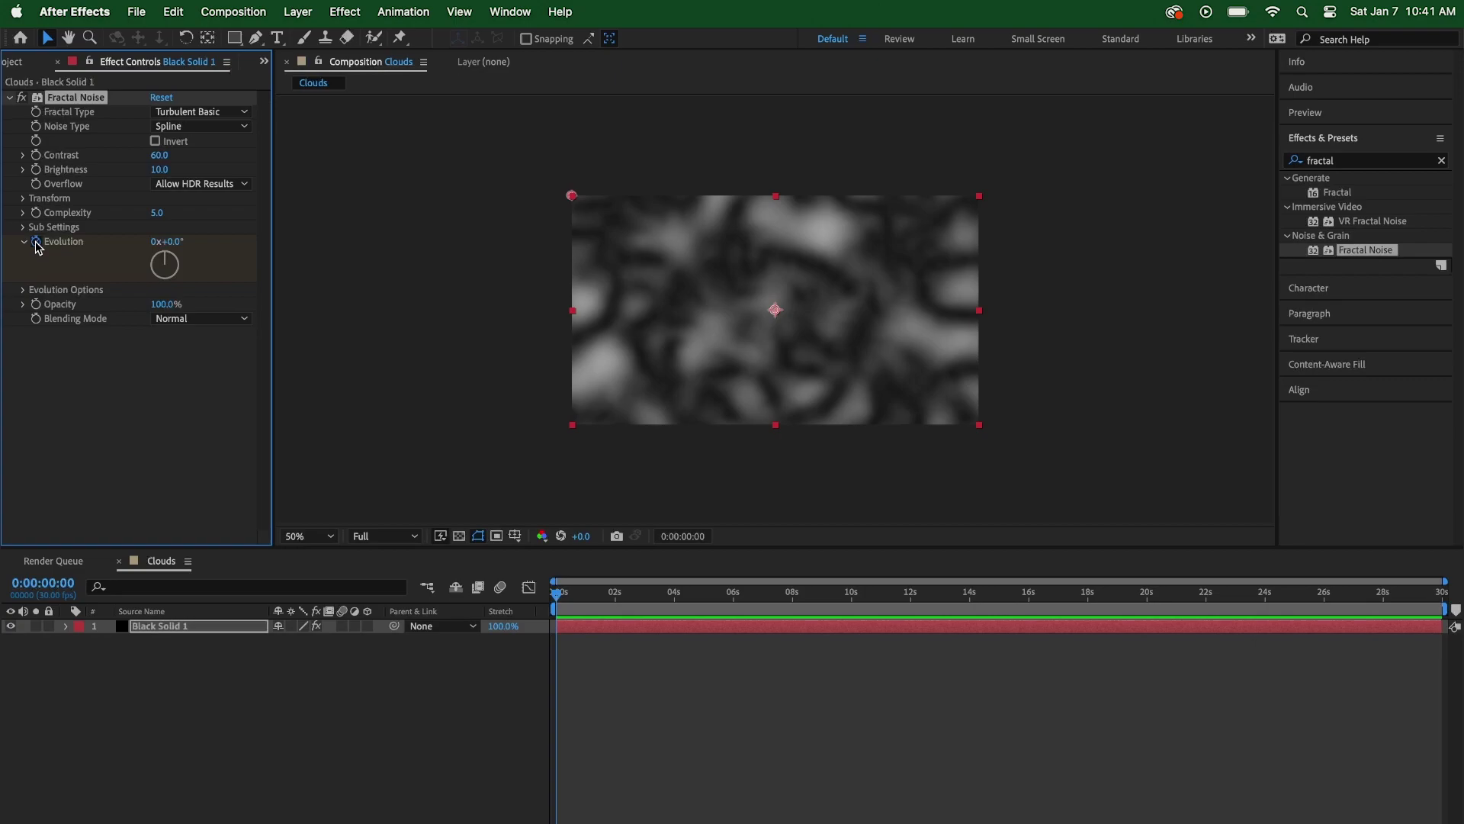
Set the Evolution to 1 full revolution at the composition's last frame, 0:00:29:29
click(558, 604)
drag(558, 603, 1441, 593)
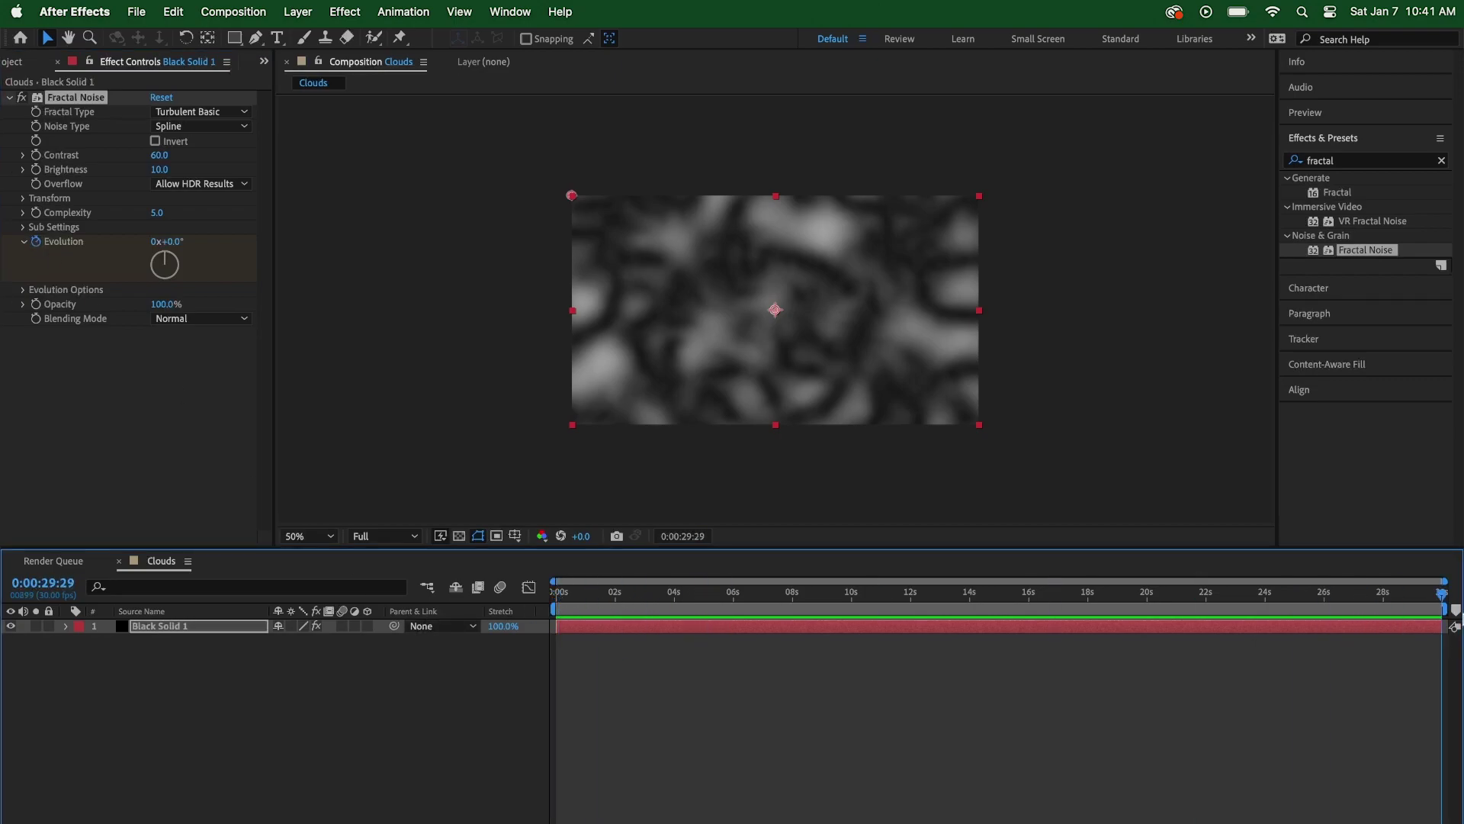
click(152, 243)
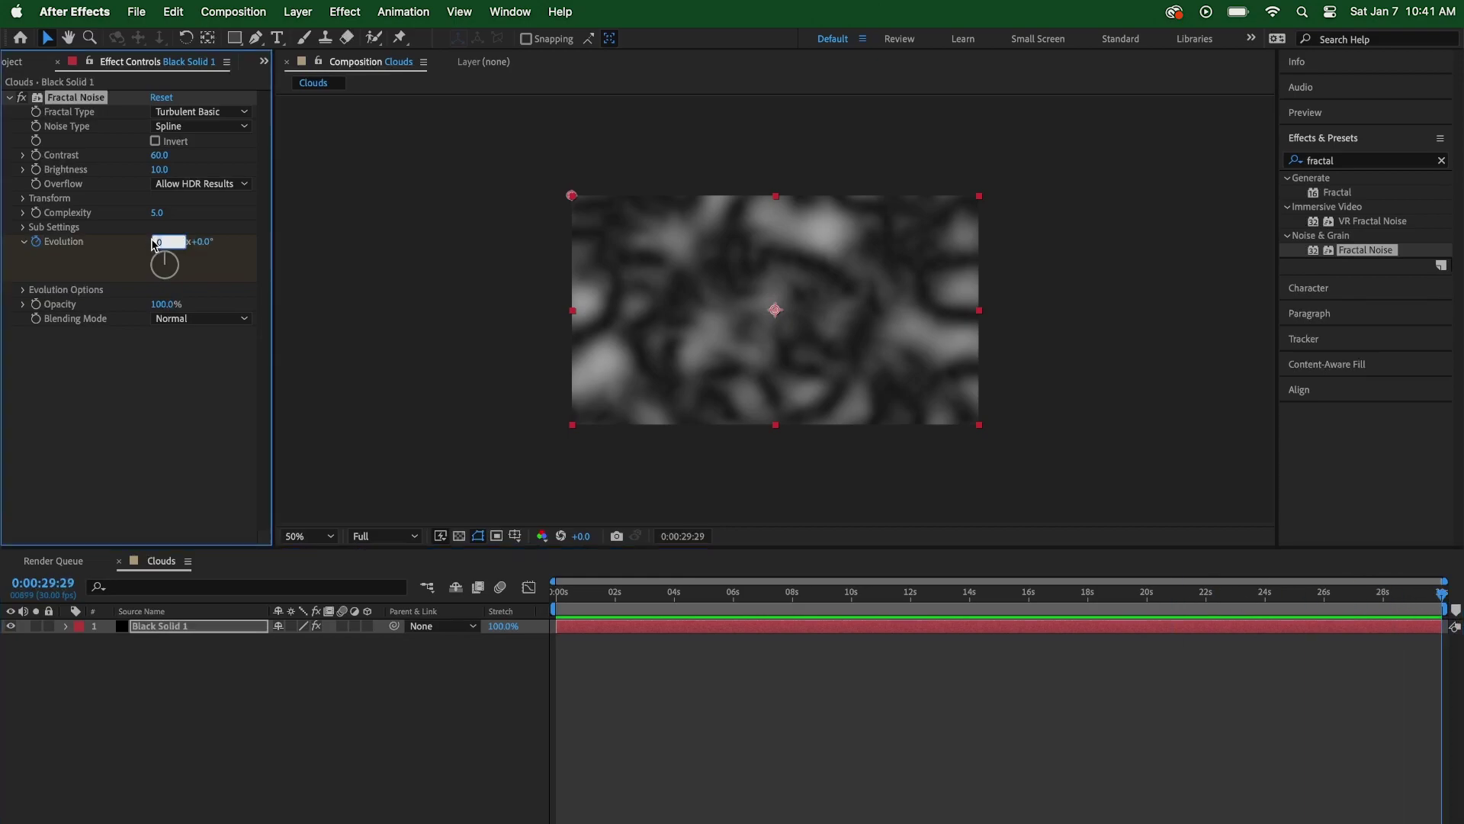
key(Return)
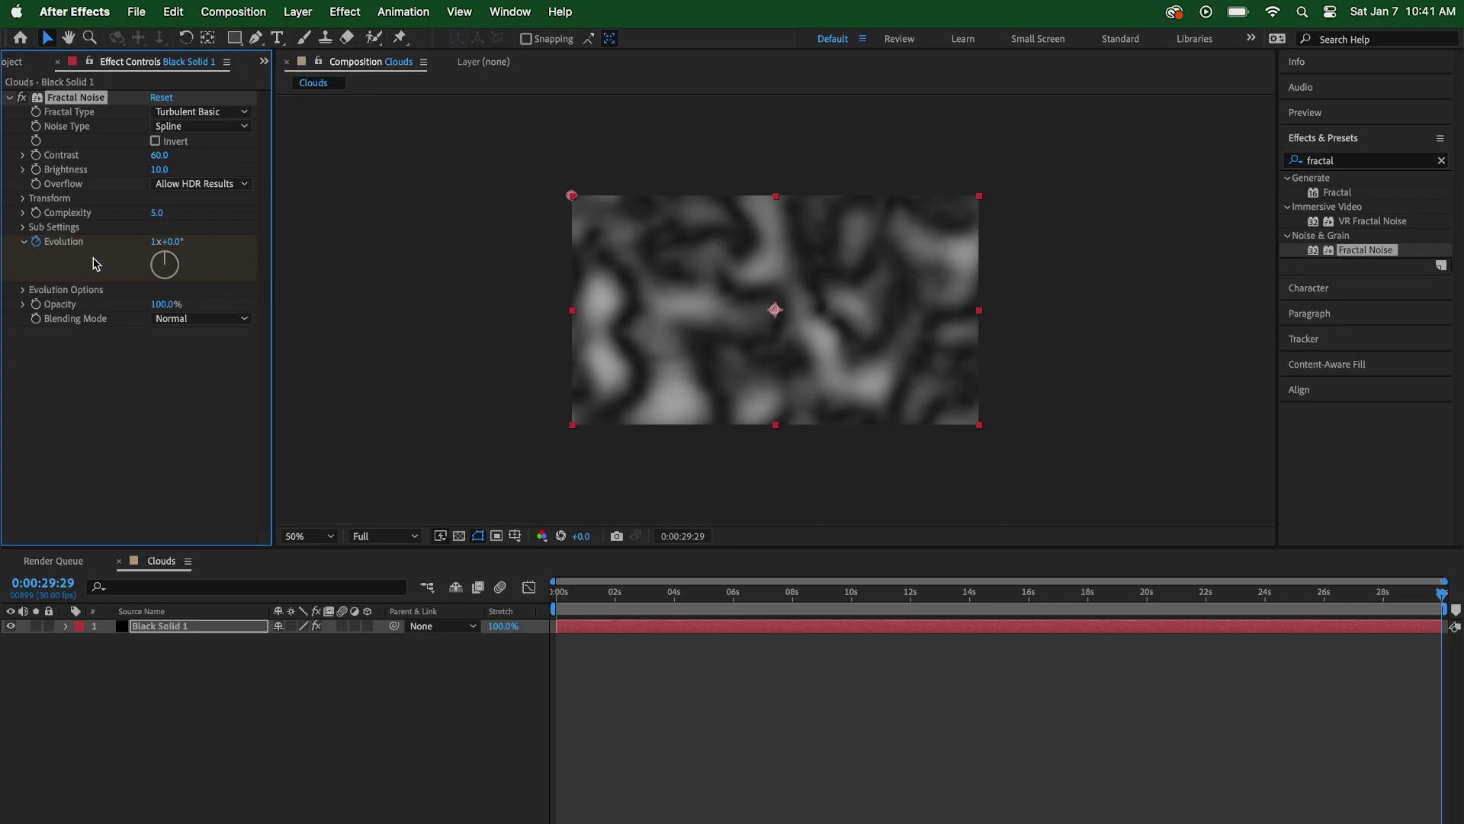
Preview the Fractal Noise animation from the start of the Clouds composition to judge its Evolution speed
key(space)
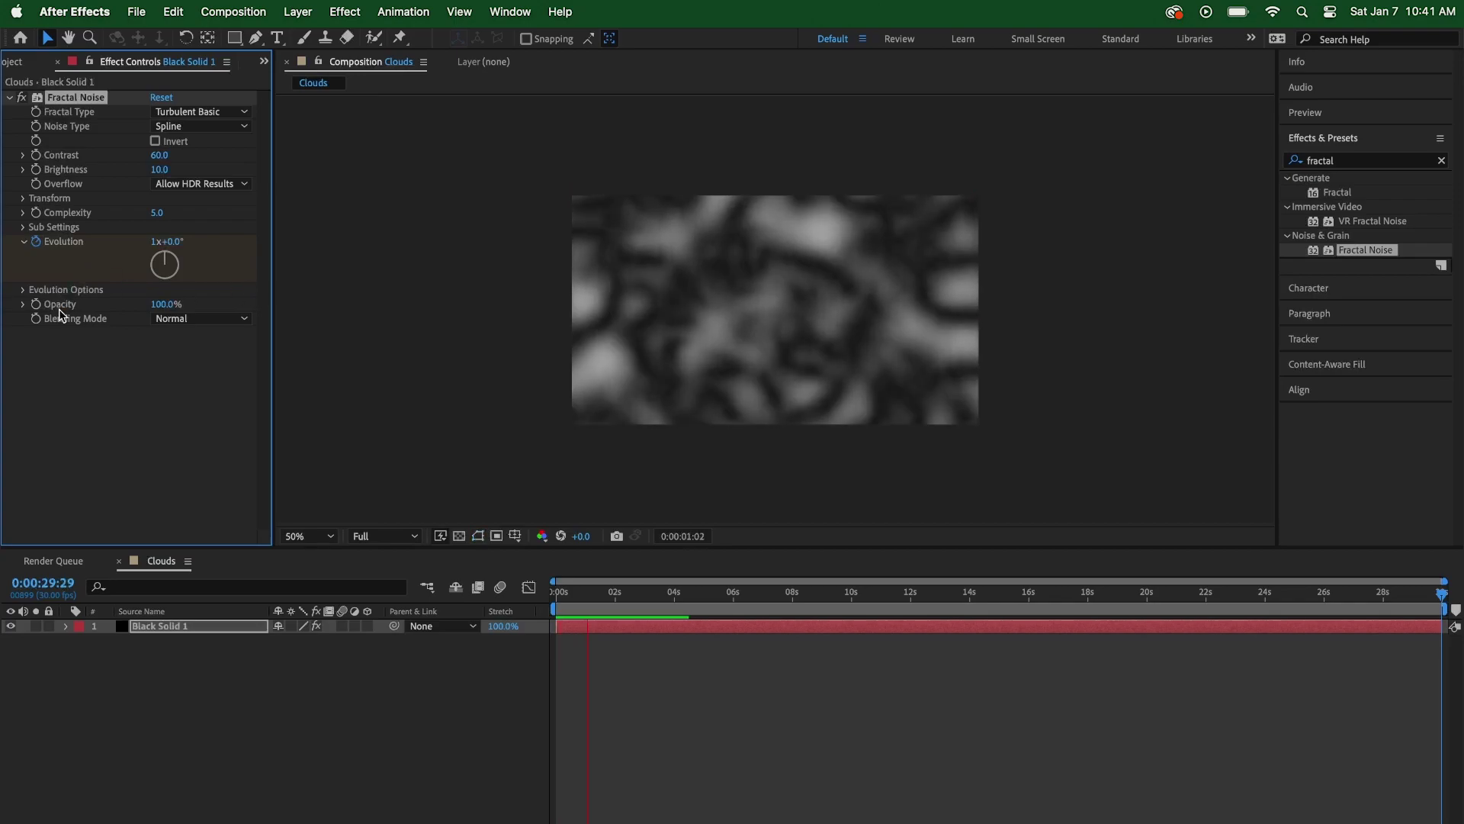
drag(610, 614, 464, 639)
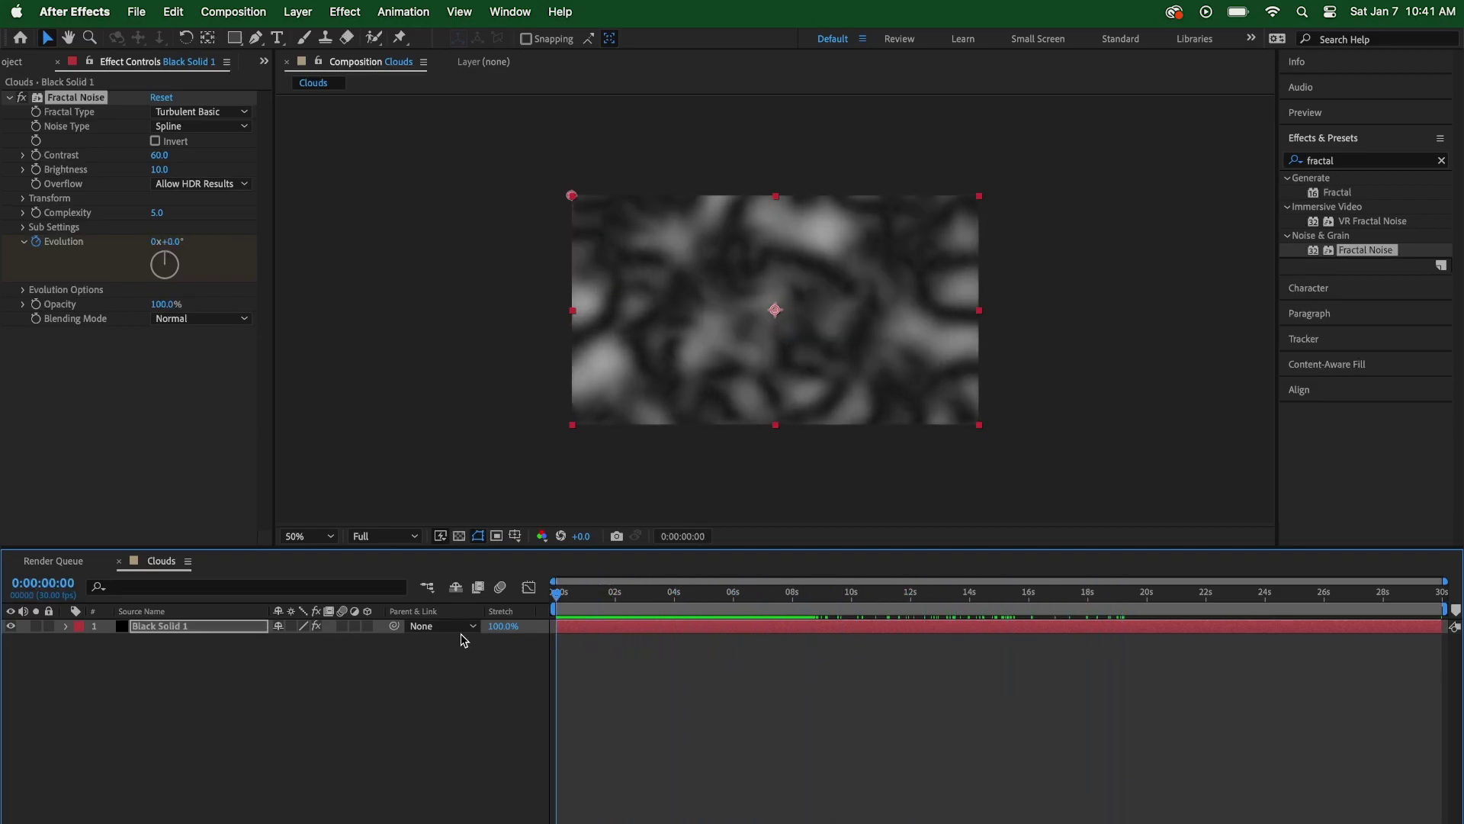
key(space)
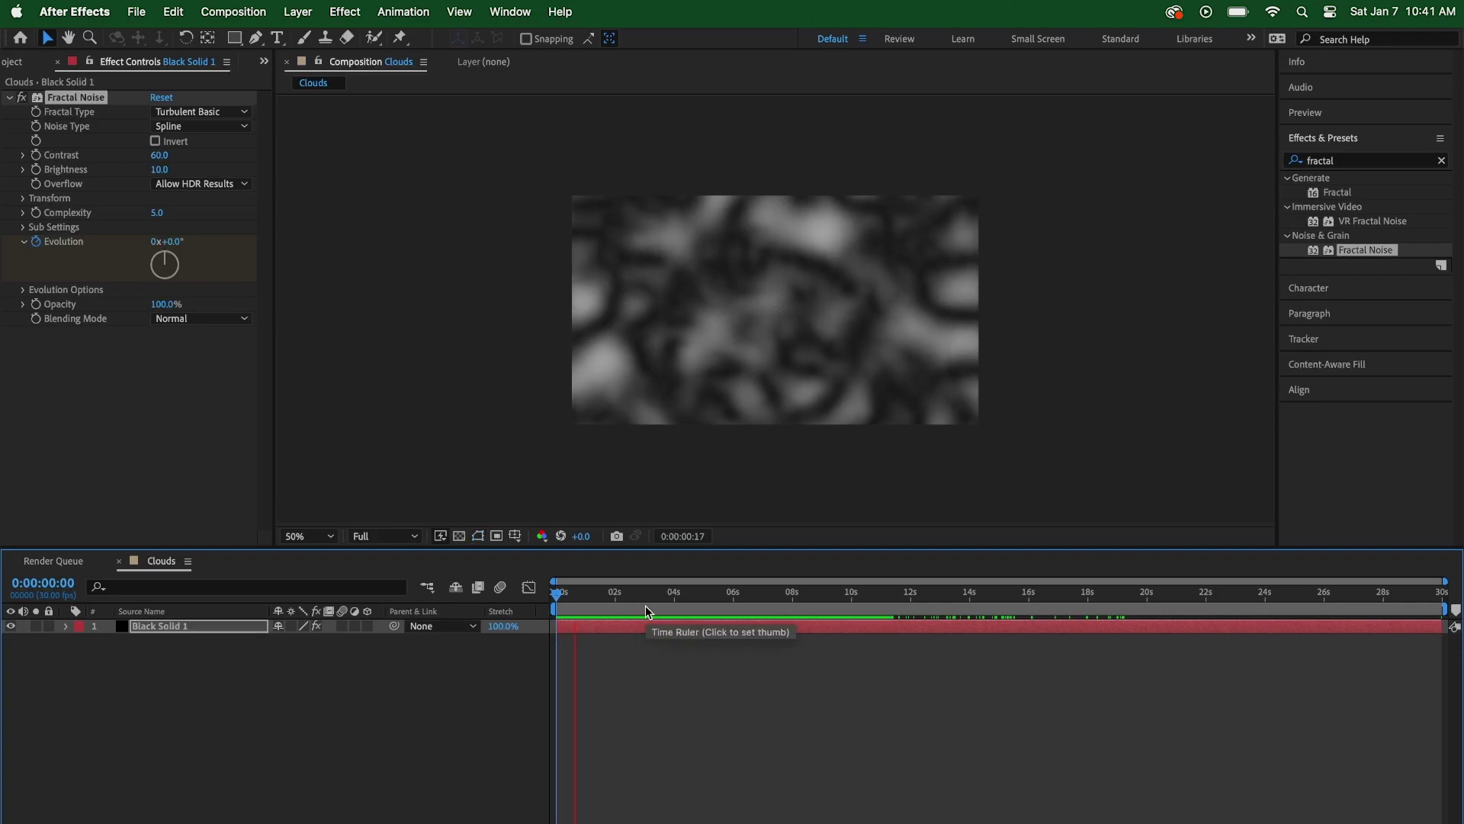
key(space)
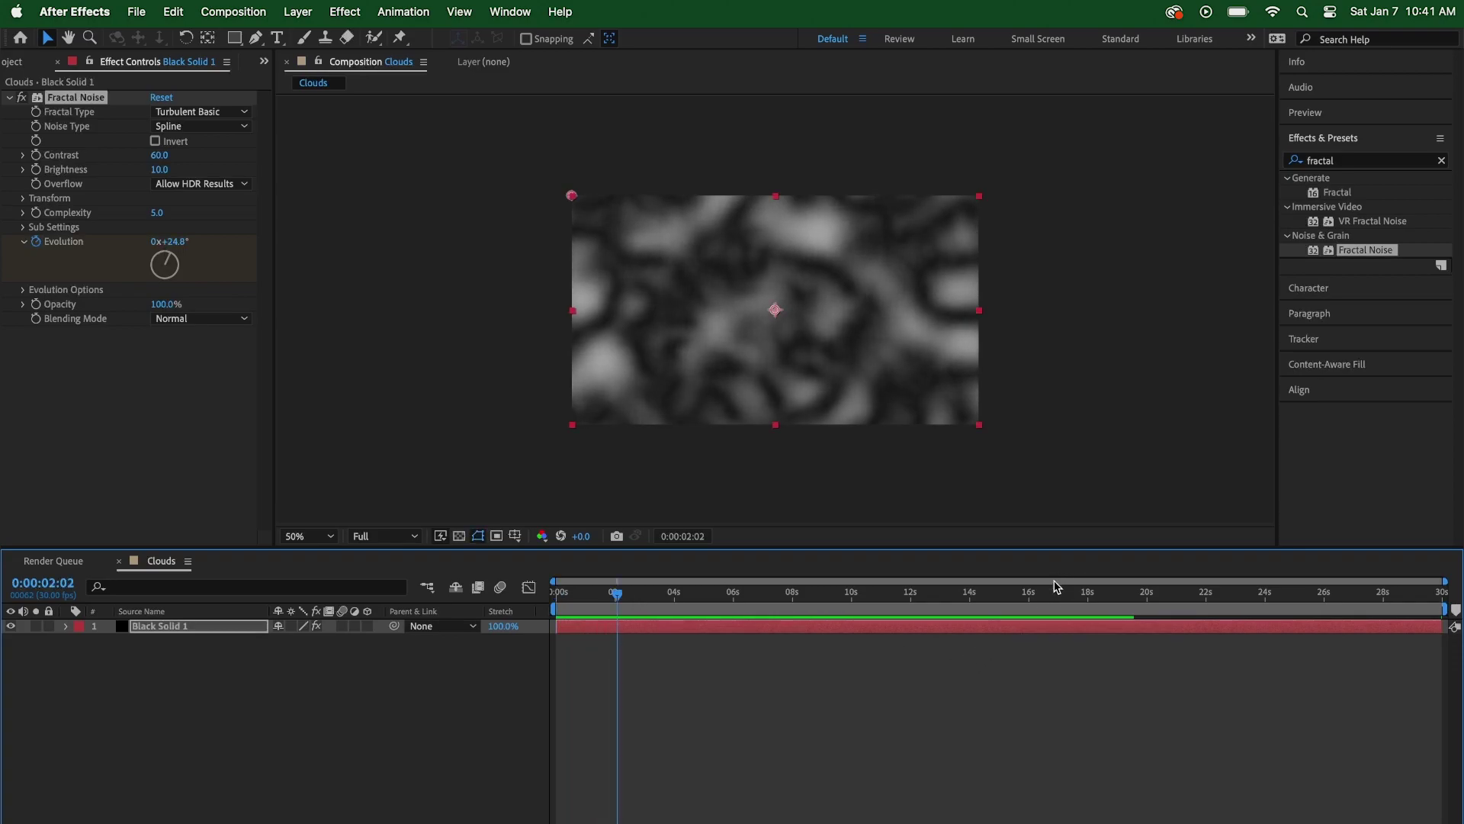
Set the Fractal Noise's Evolution to 7 full revolutions at the composition's last frame, 0:00:29:29
key(End)
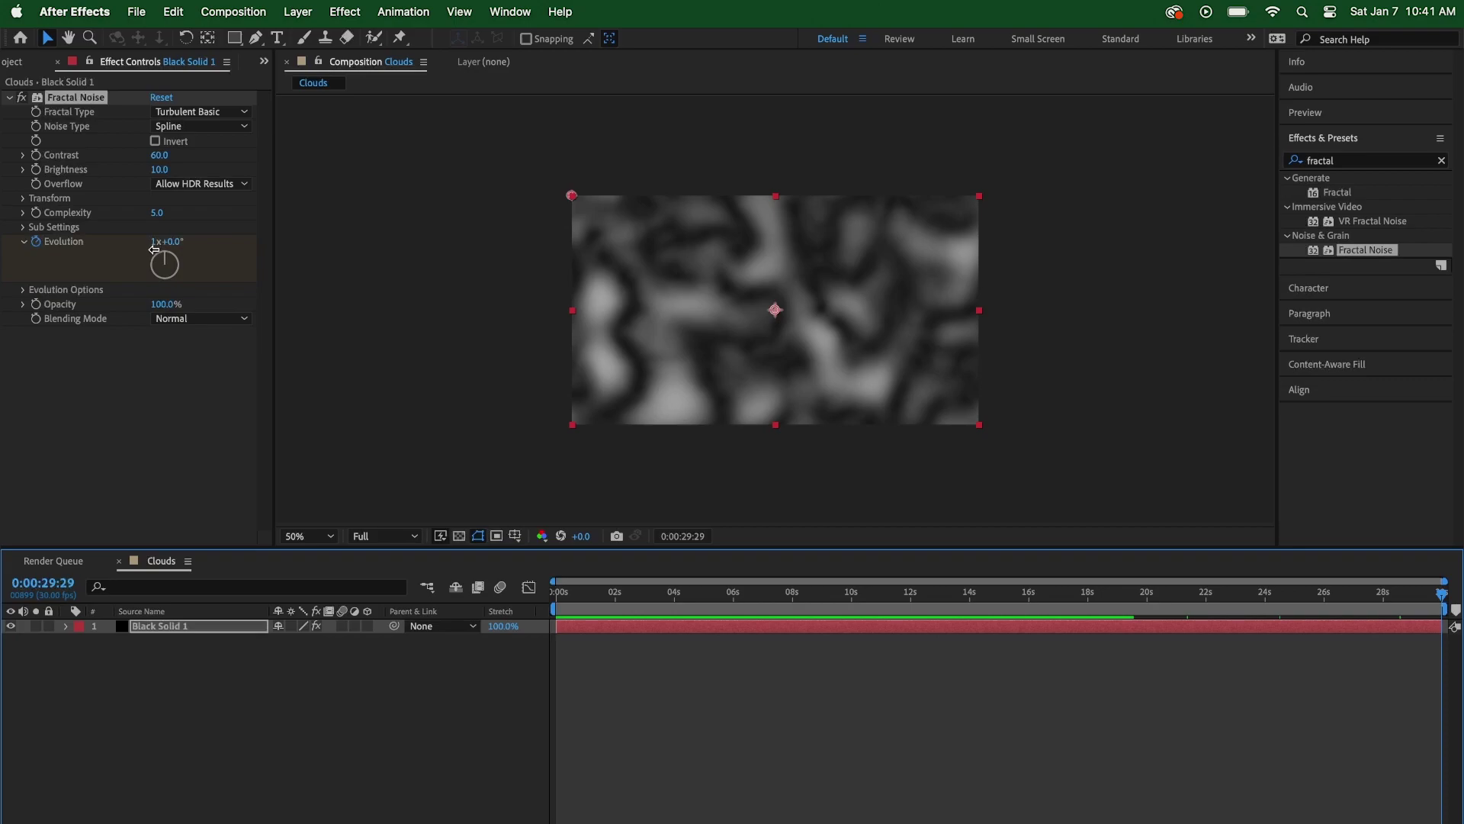
click(155, 242)
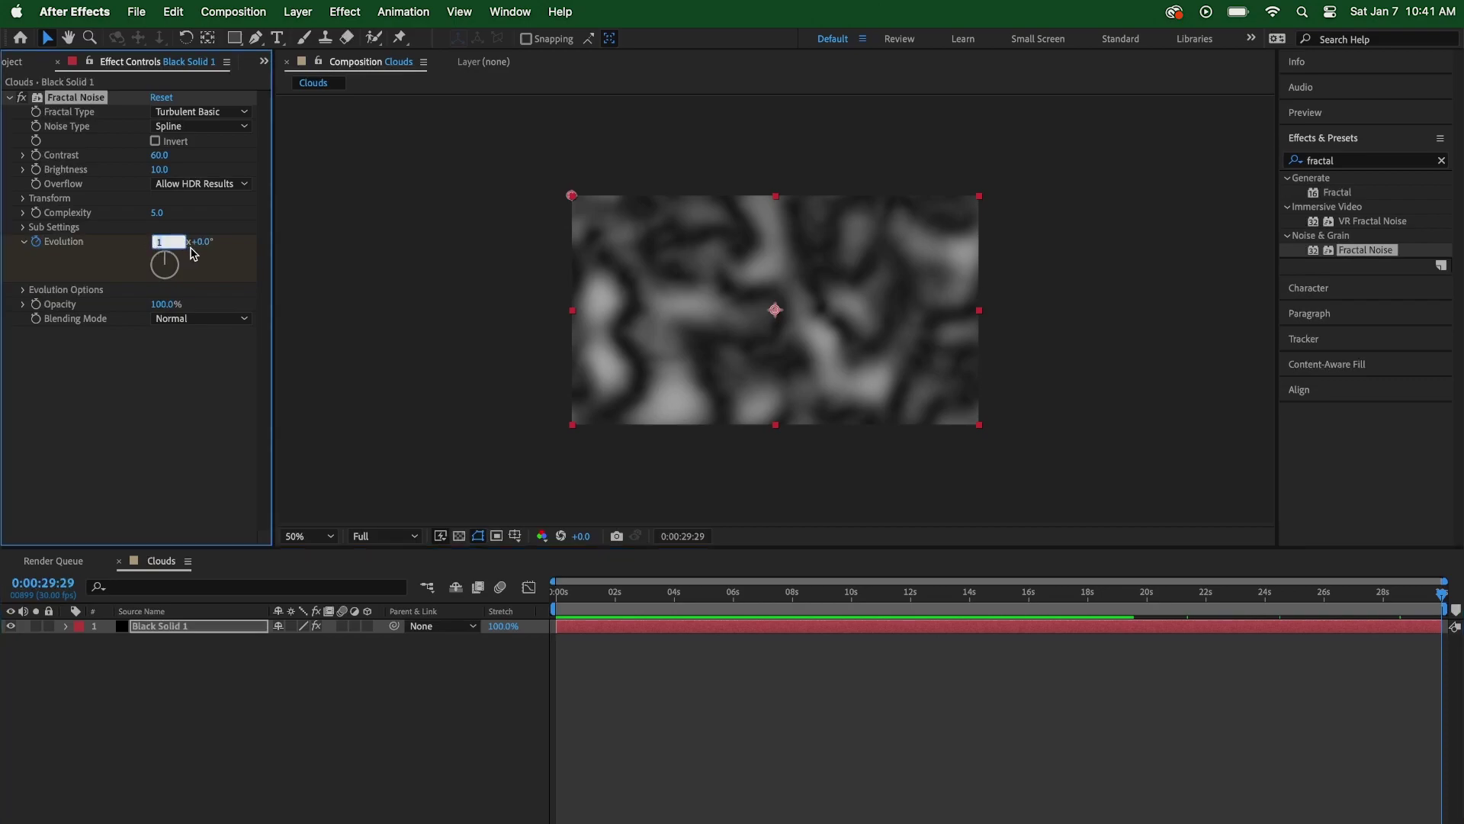
key(Return)
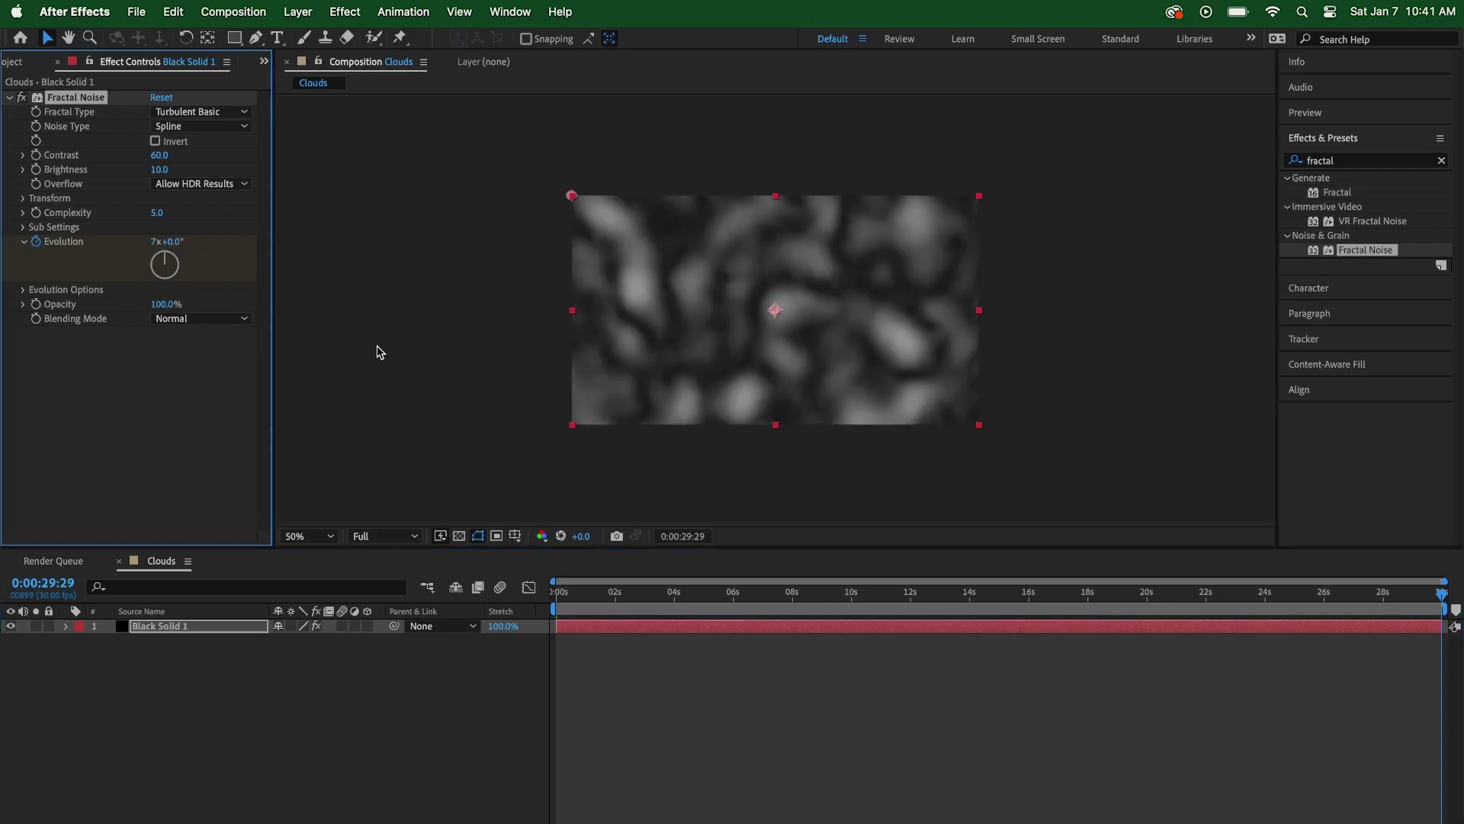
Enable Cycle Evolution in the Fractal Noise's evolution options and preview the looping animation
click(23, 291)
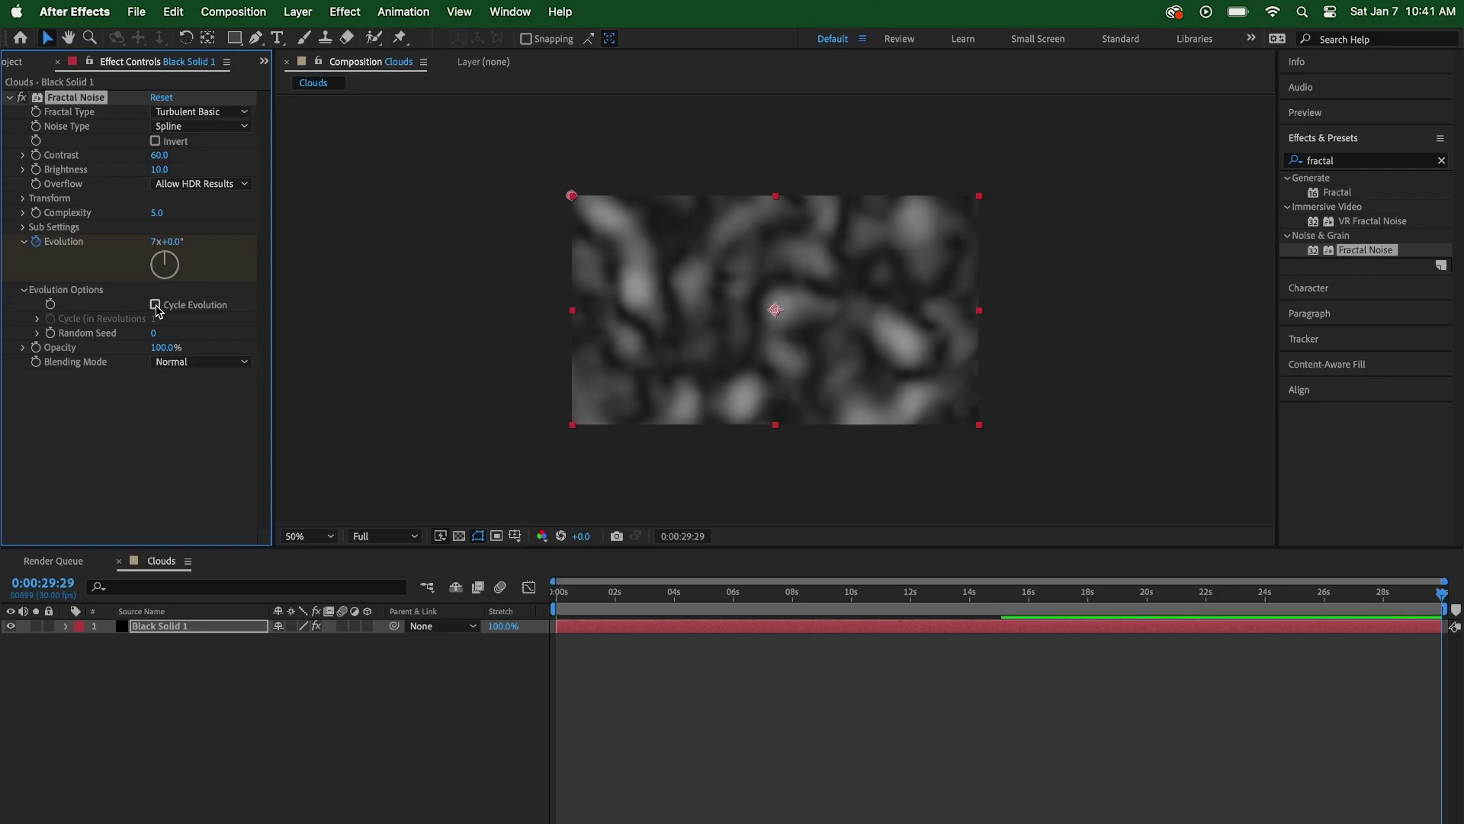
click(156, 305)
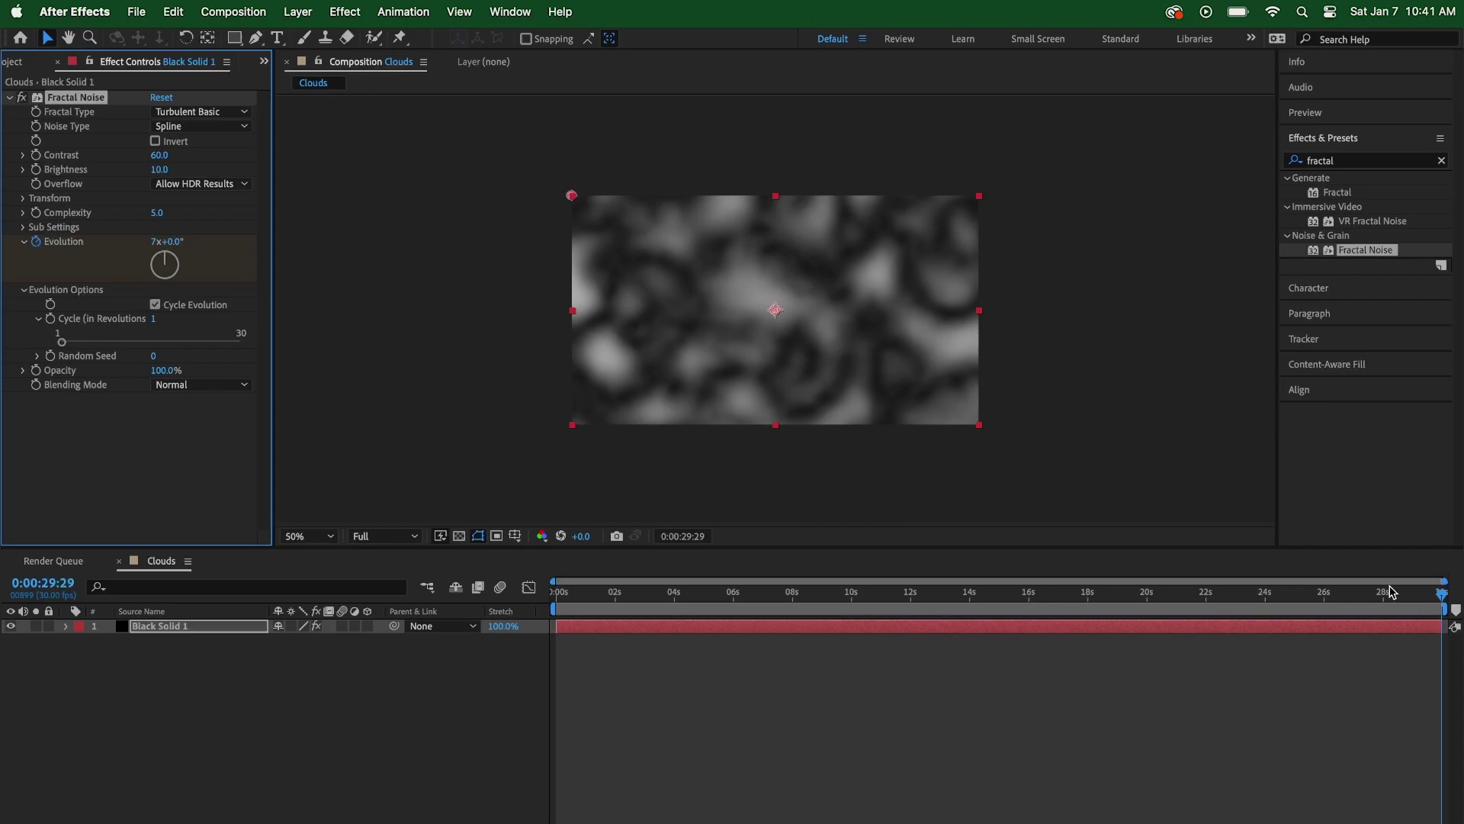
key(space)
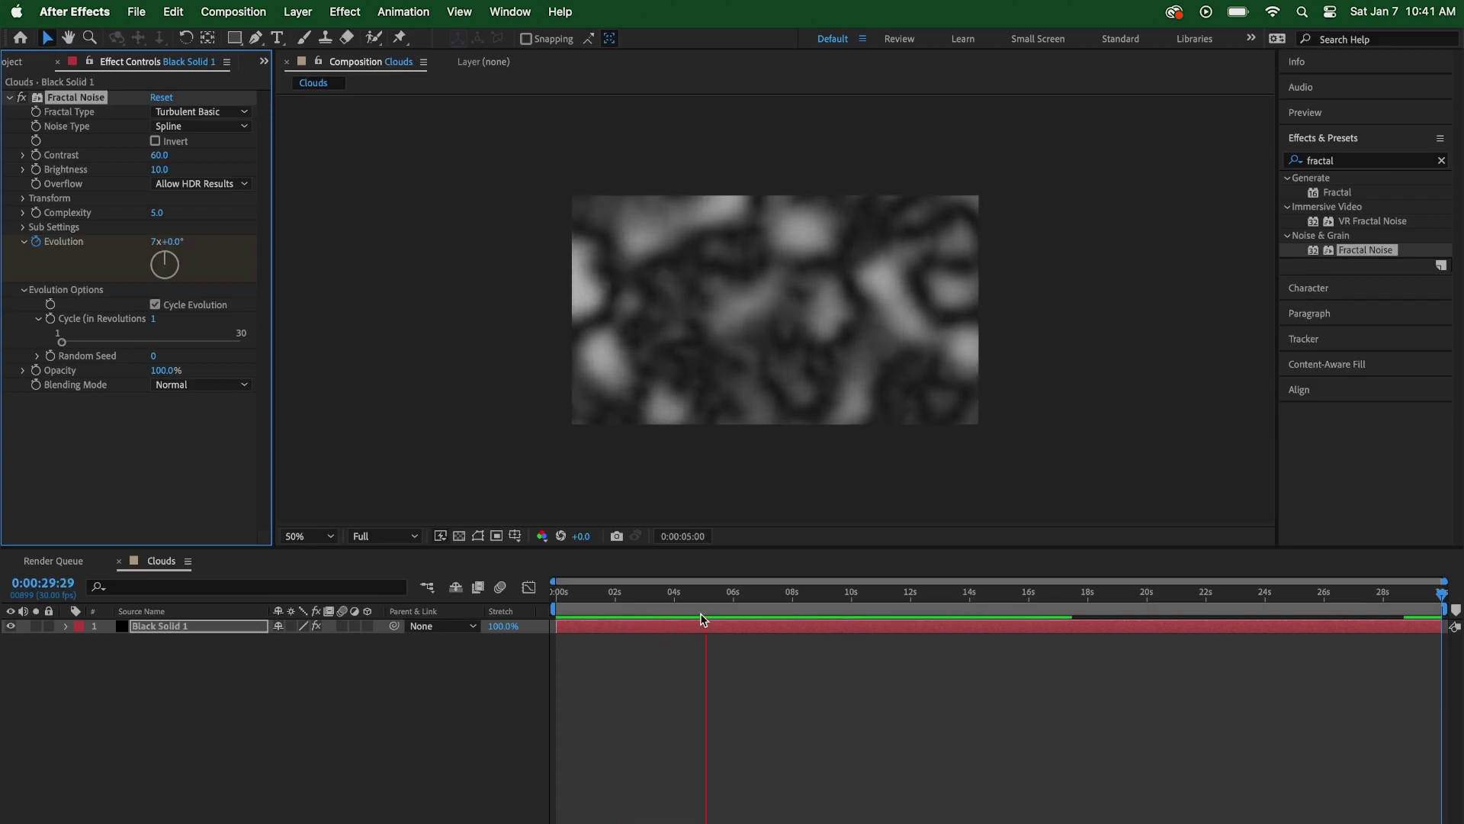
click(235, 656)
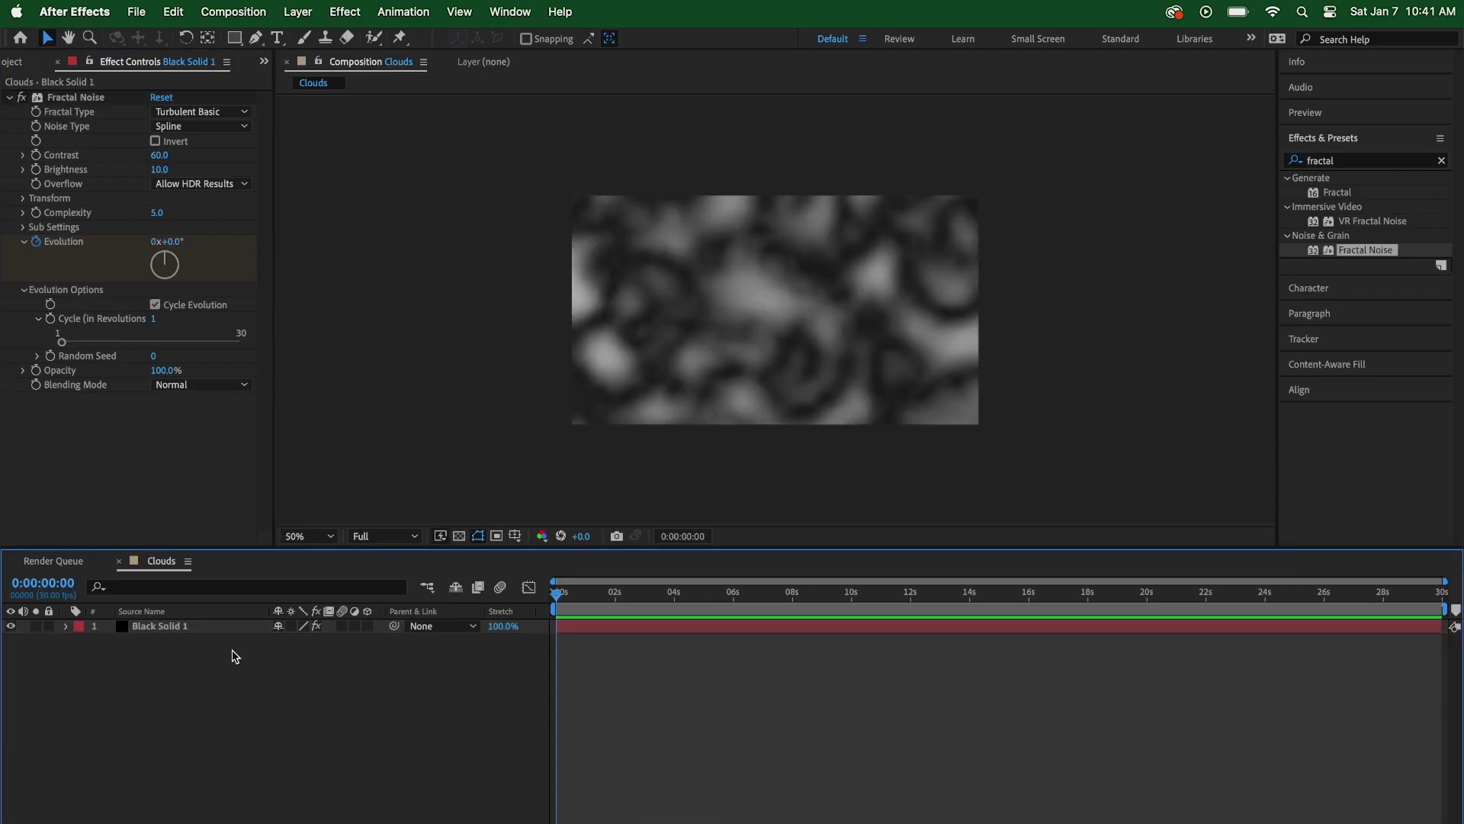
Pre-compose the black solid layer as "Main Loop", moving all attributes into the new composition
right_click(188, 633)
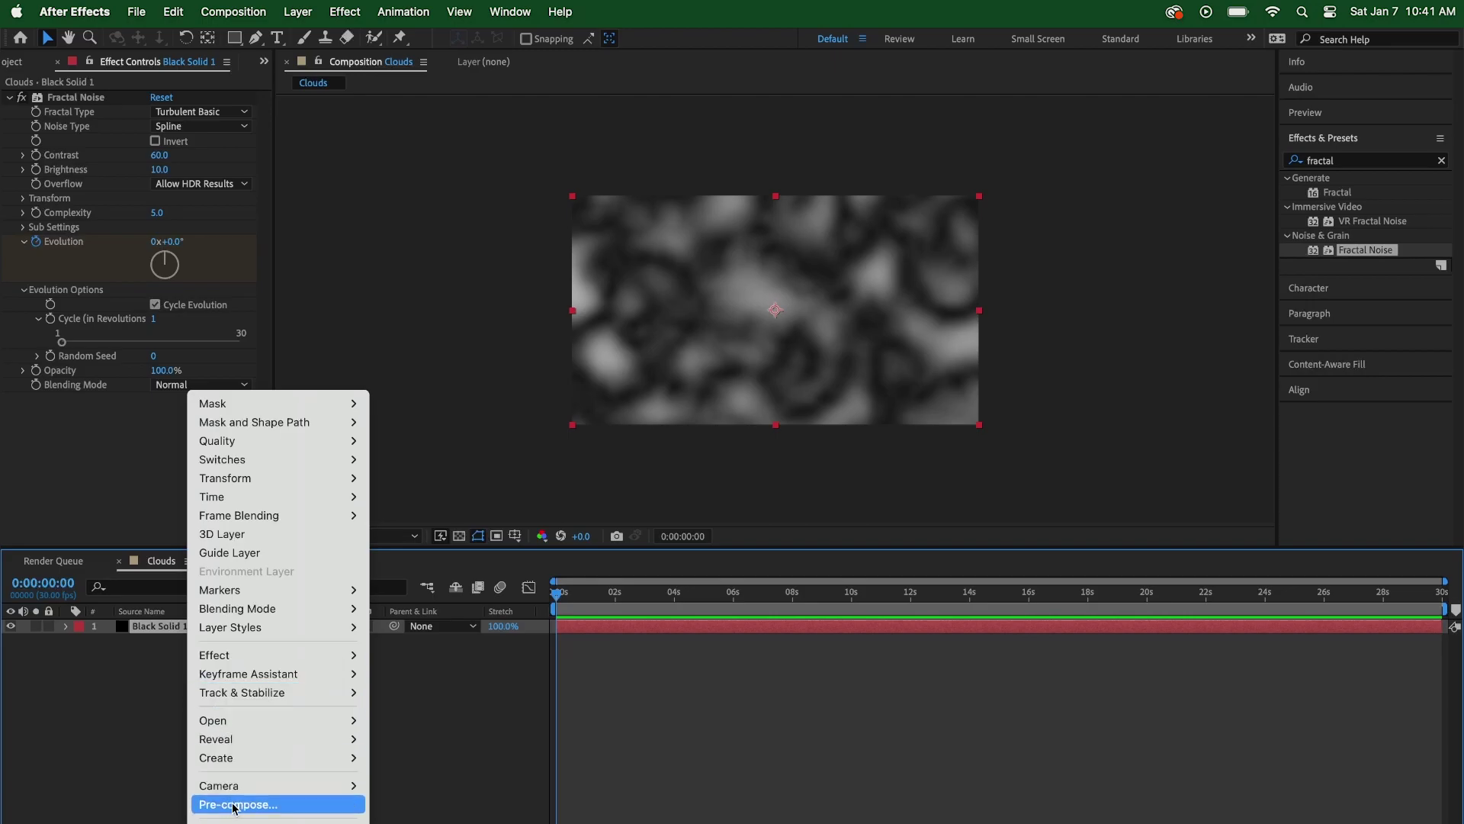
key(Escape)
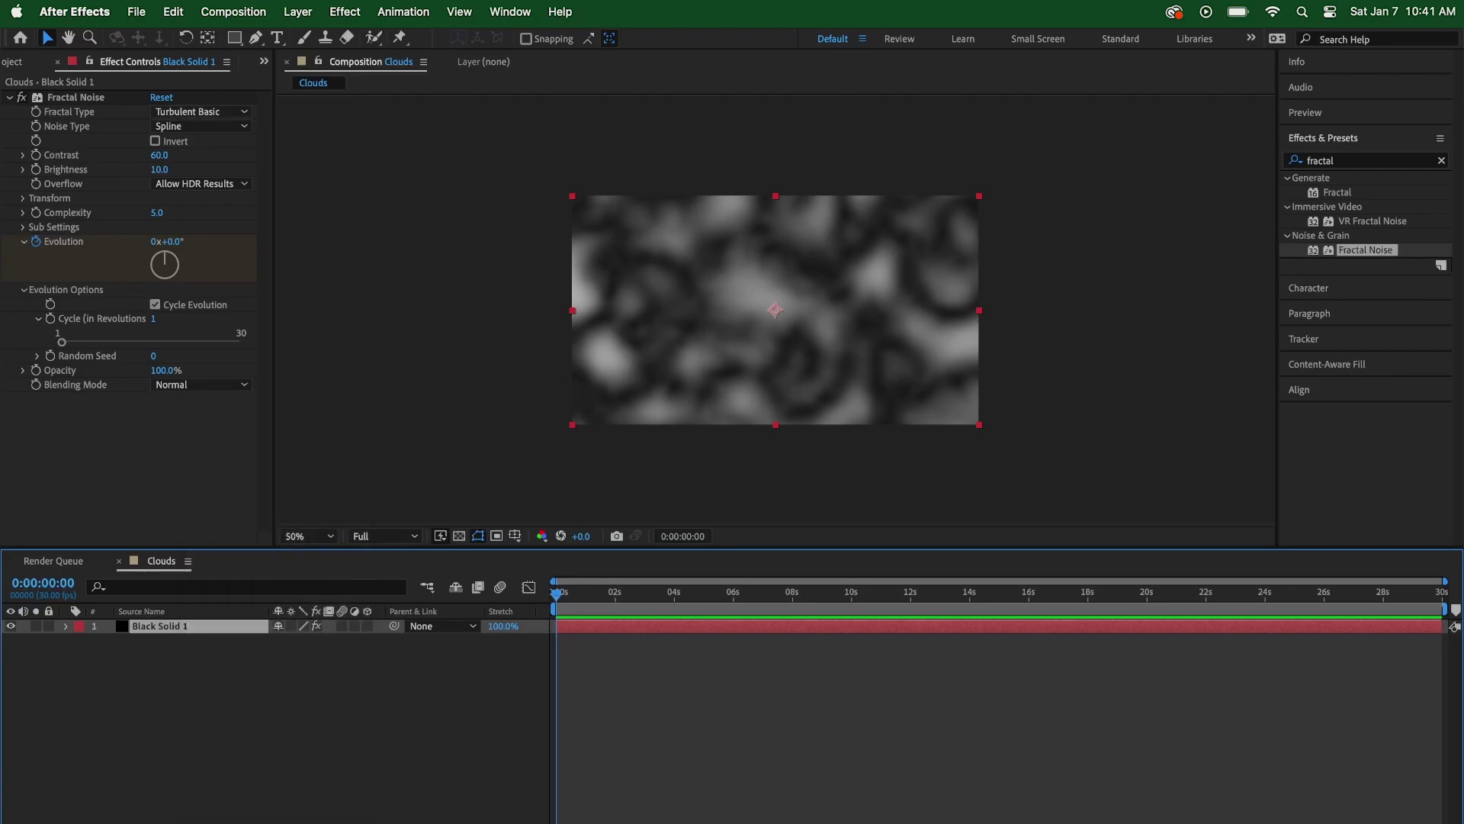
click(297, 12)
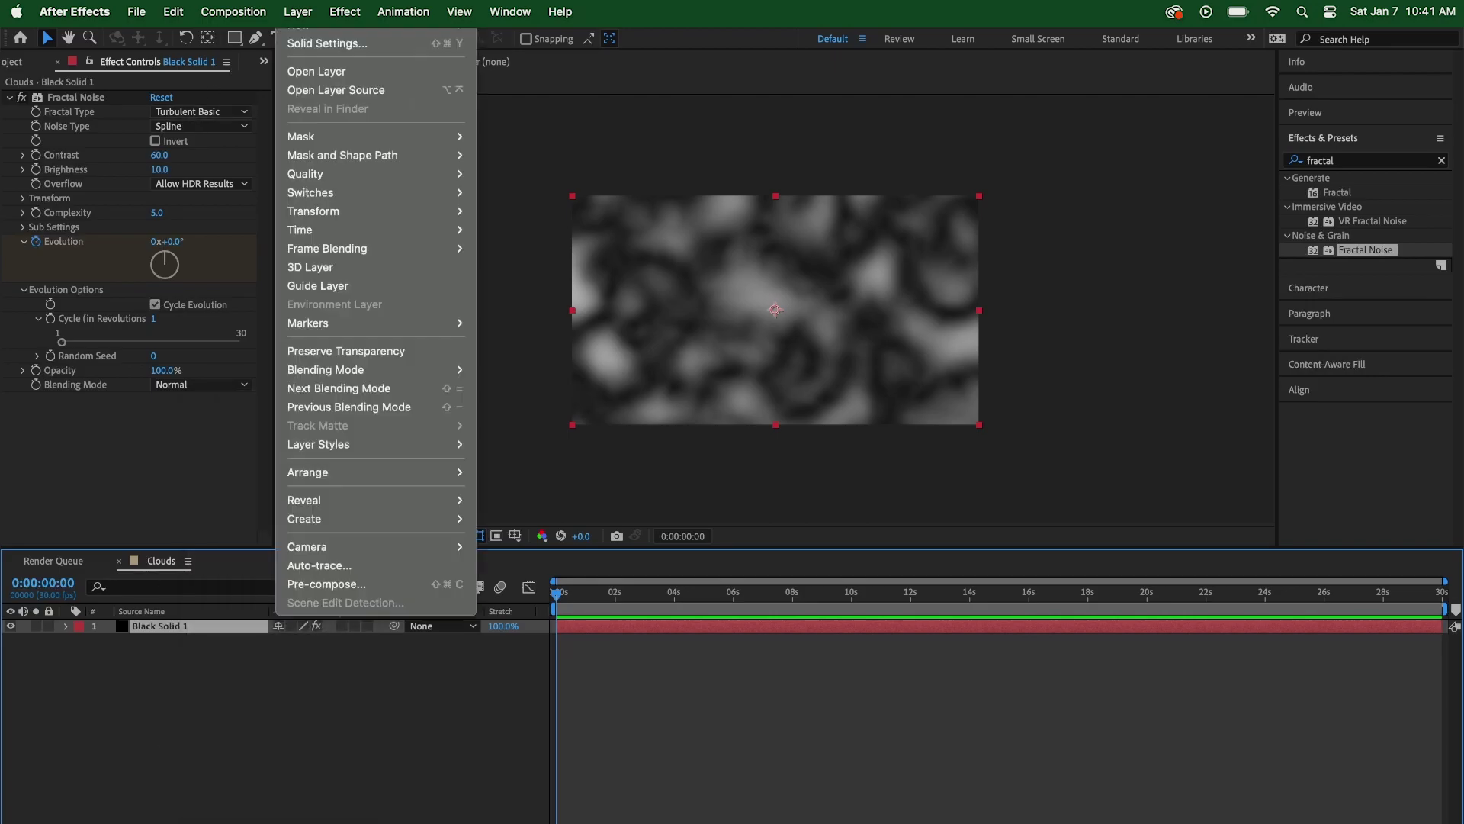
click(320, 586)
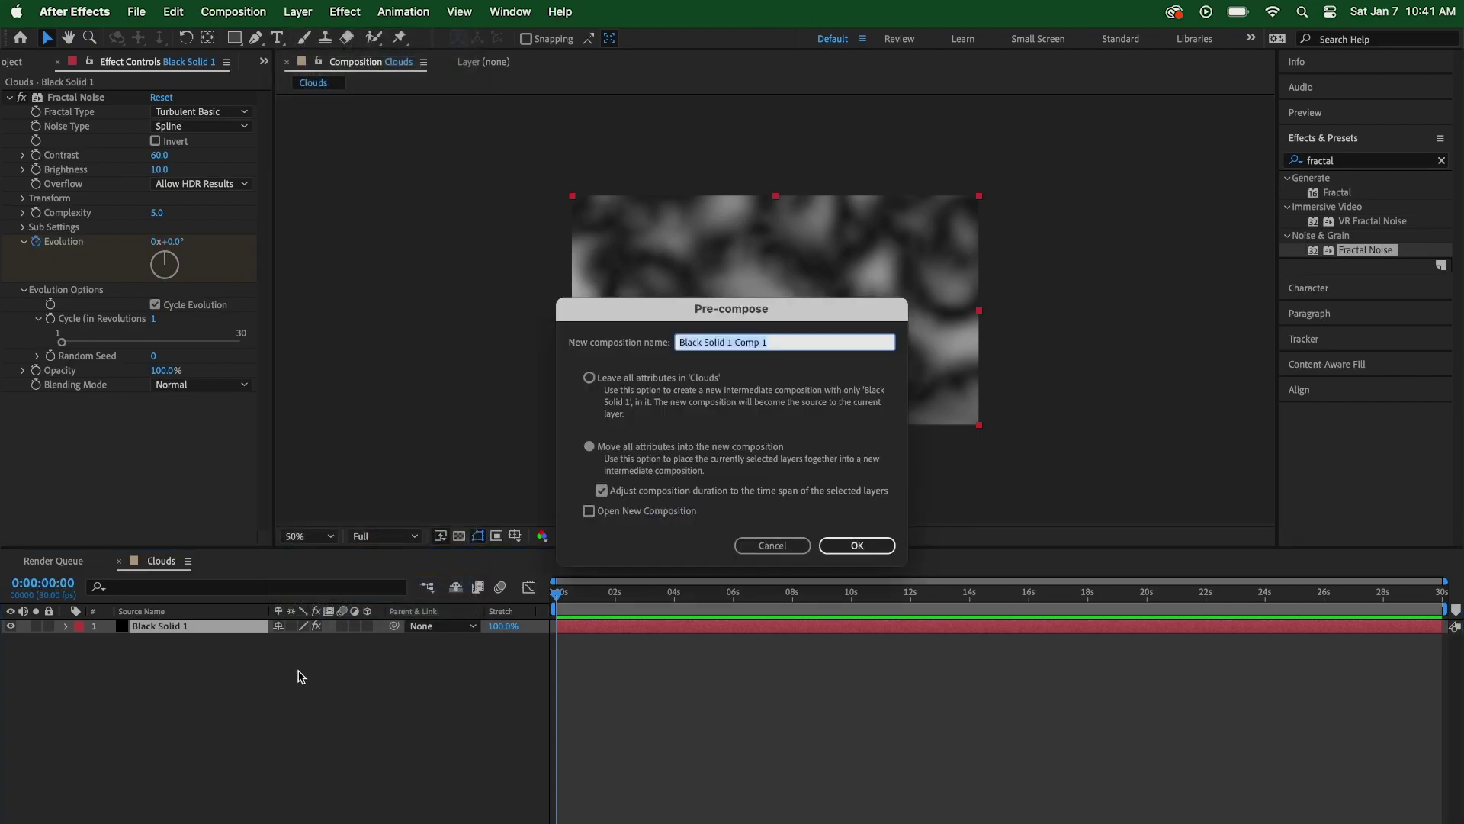
click(608, 375)
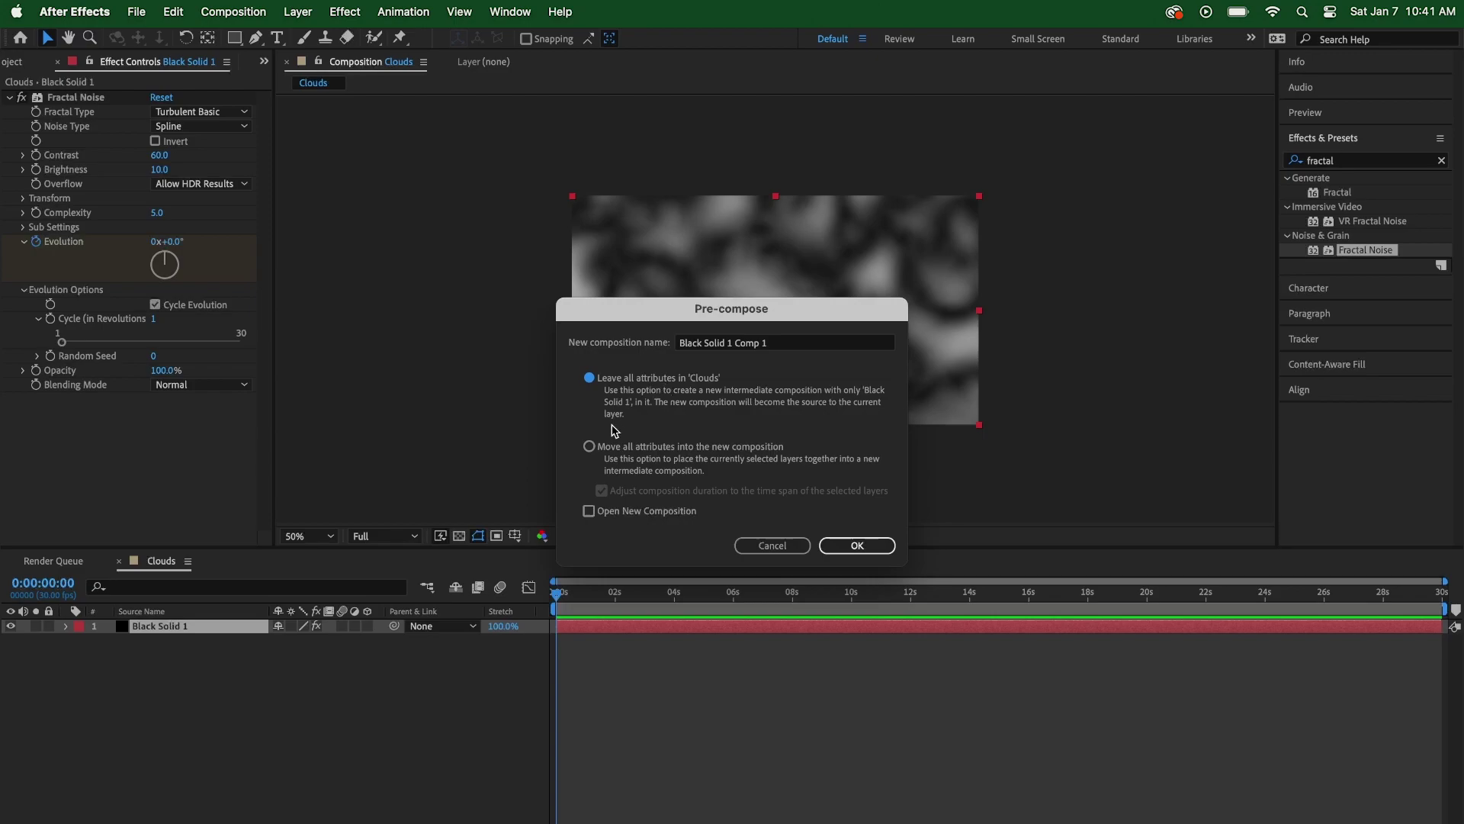
click(589, 447)
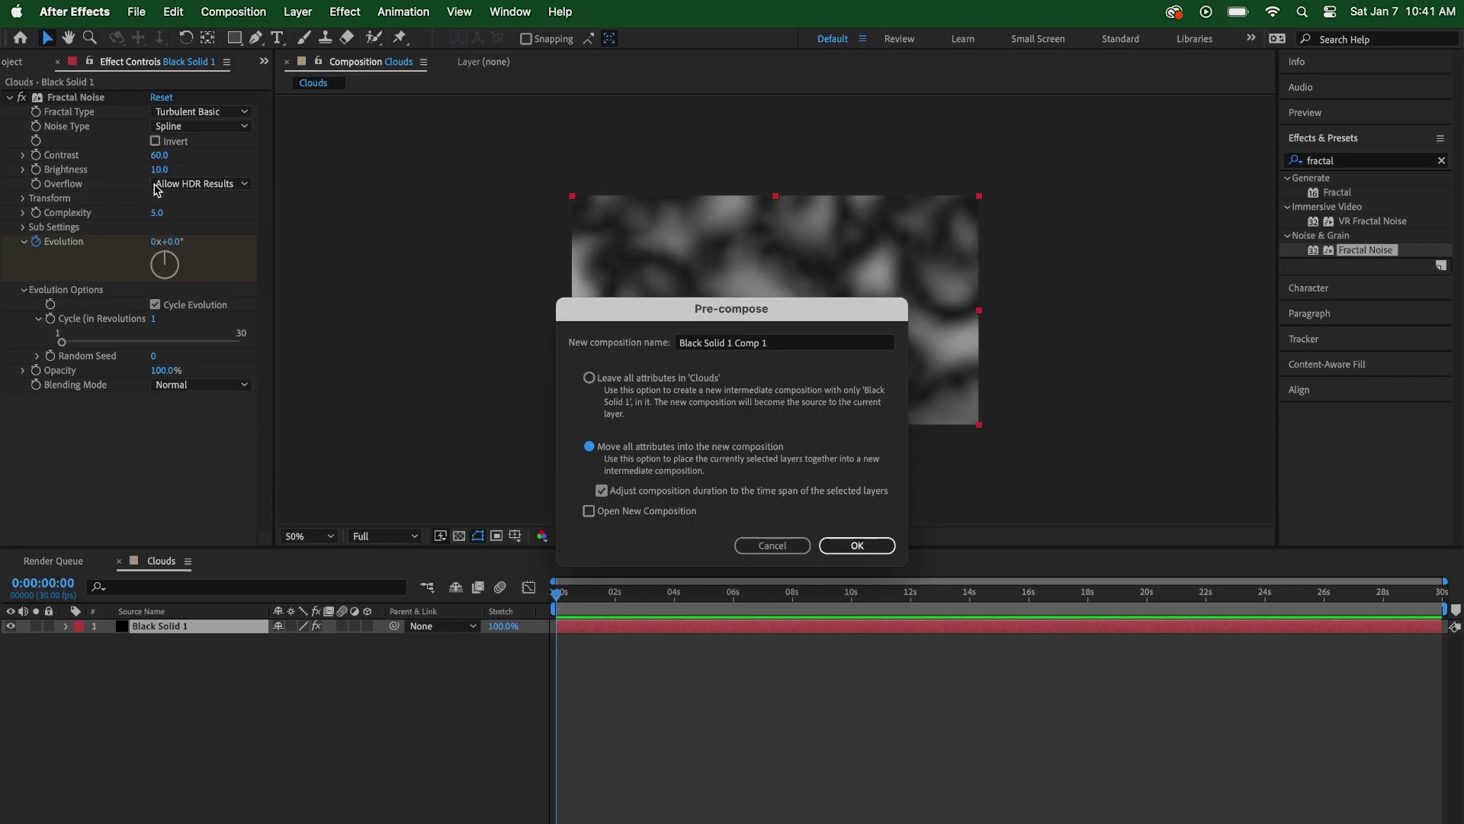
click(790, 345)
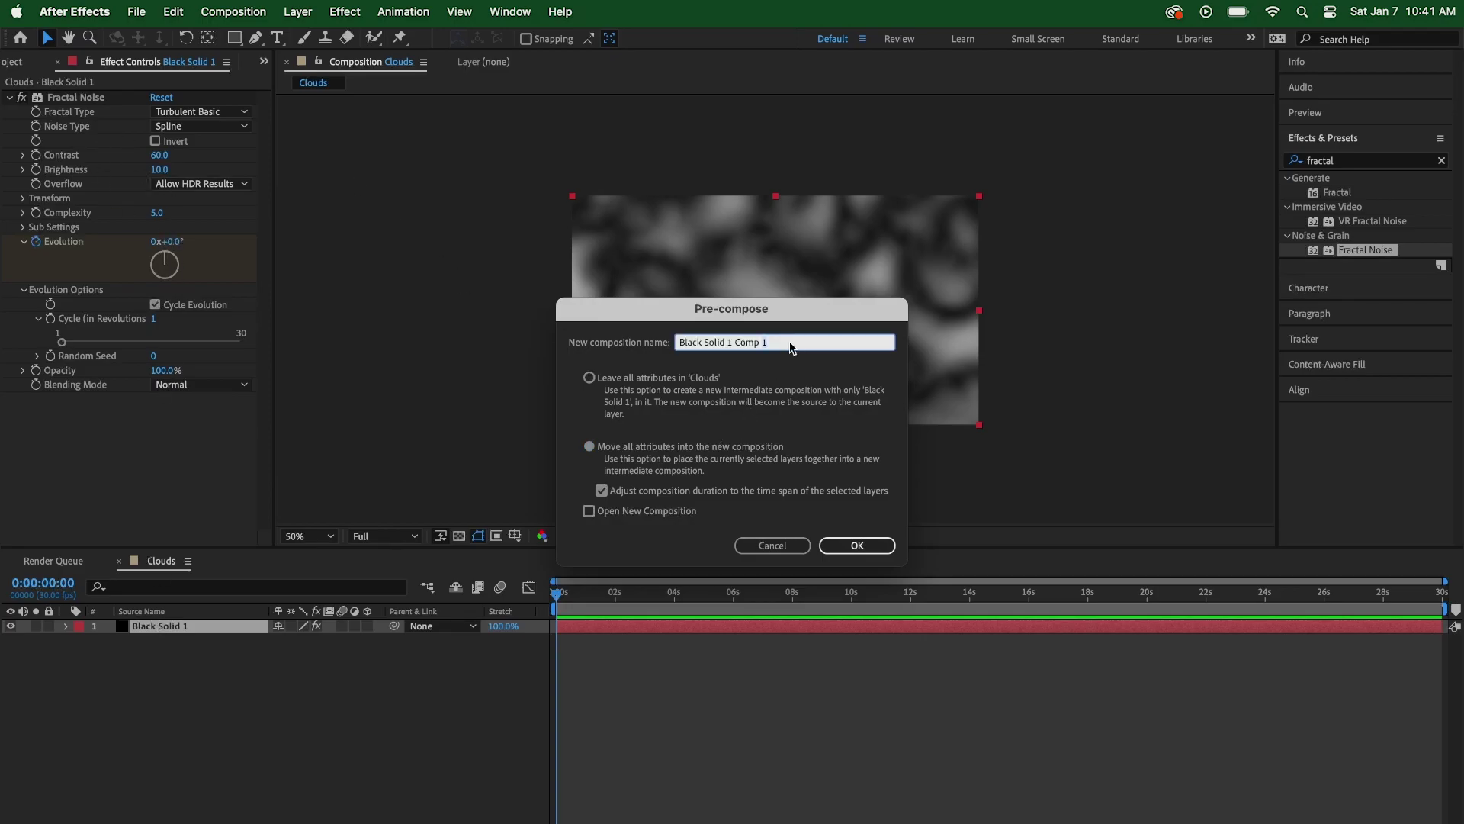
text(Main Loop)
click(863, 546)
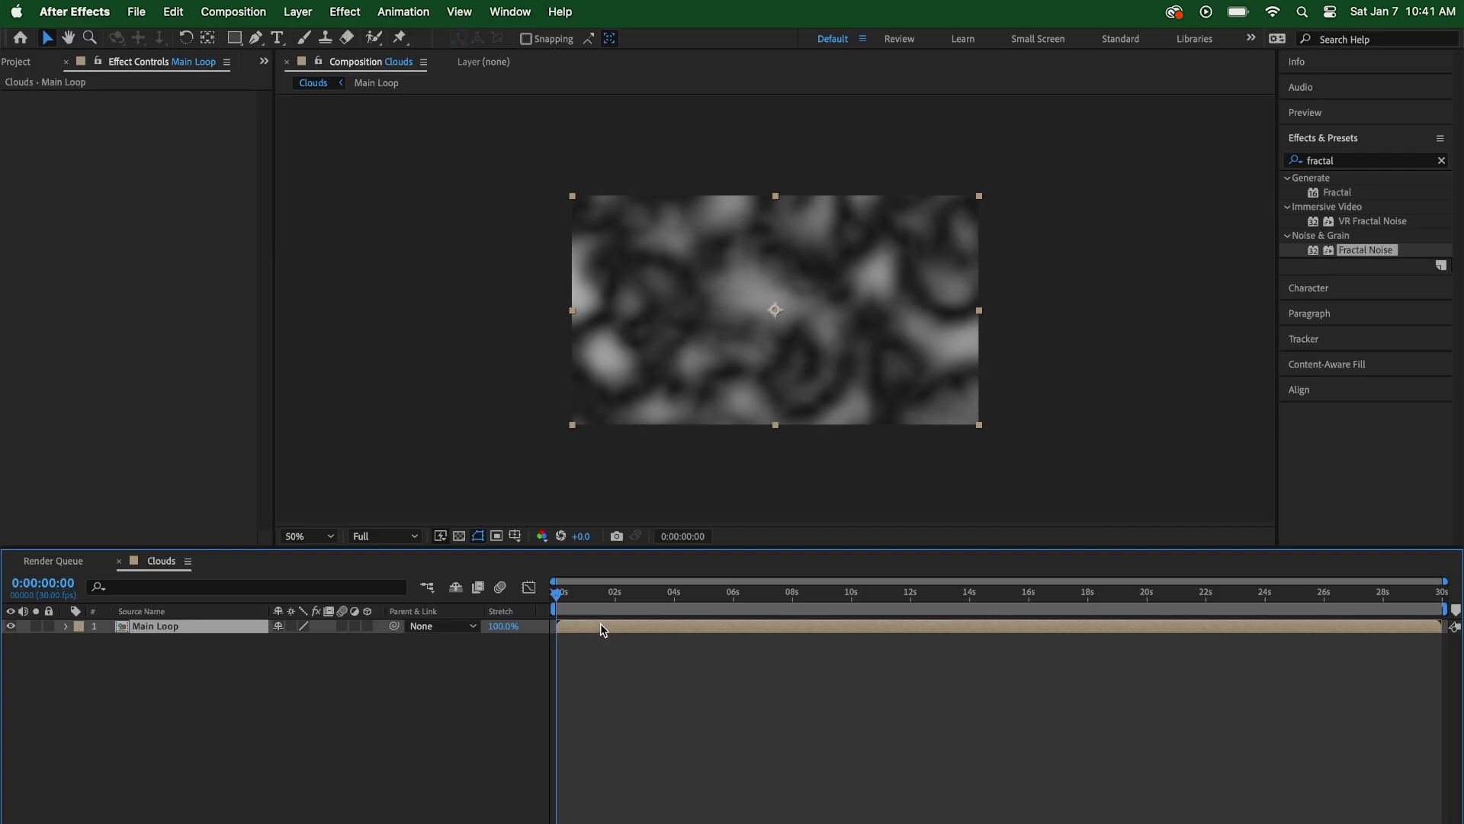
click(589, 599)
drag(591, 606, 625, 553)
Add a white (FFFFFF) solid layer at the composition's size, 1920 x 1080 px, to the Clouds composition
click(238, 684)
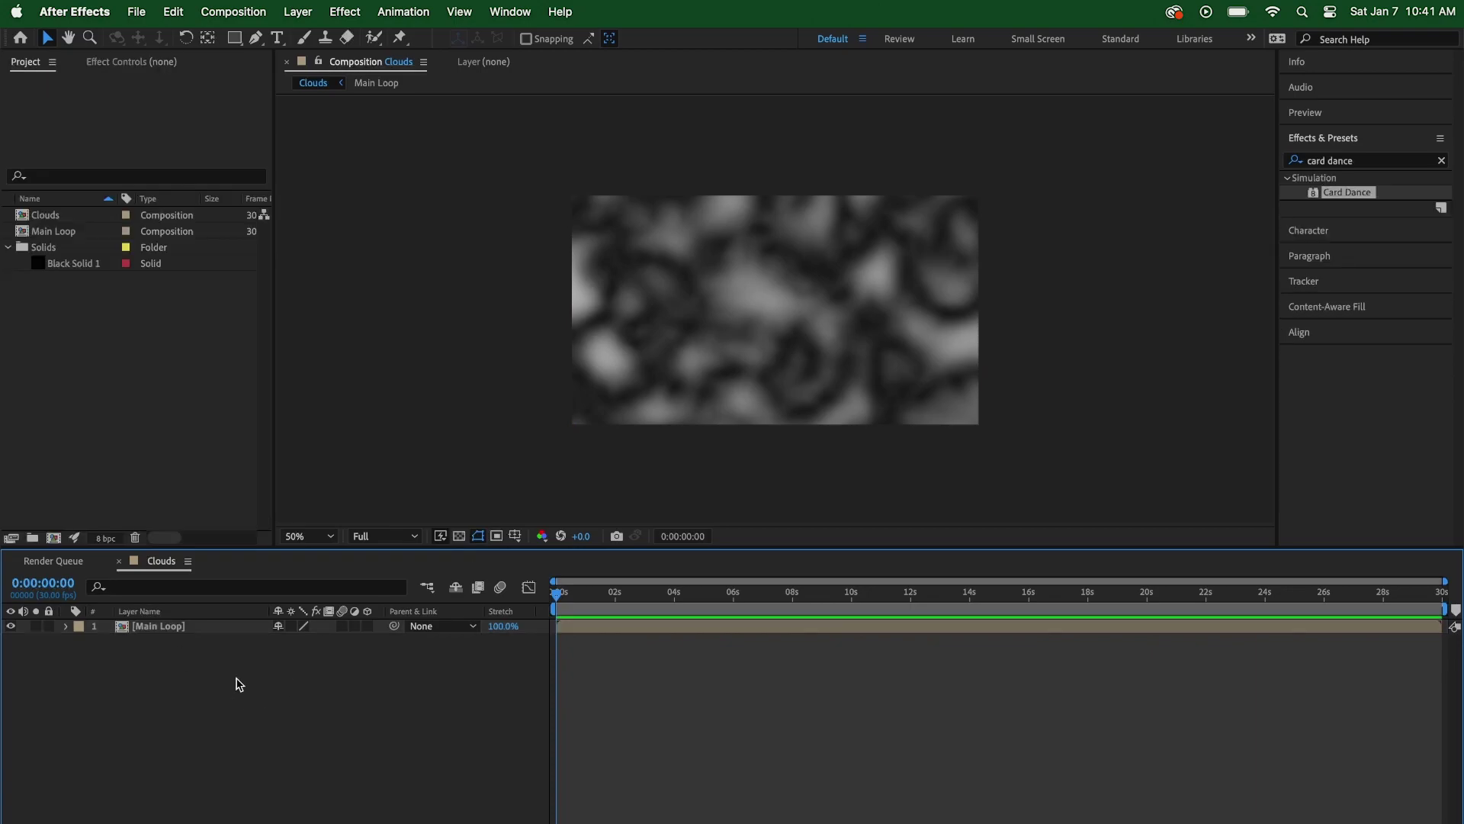
click(298, 11)
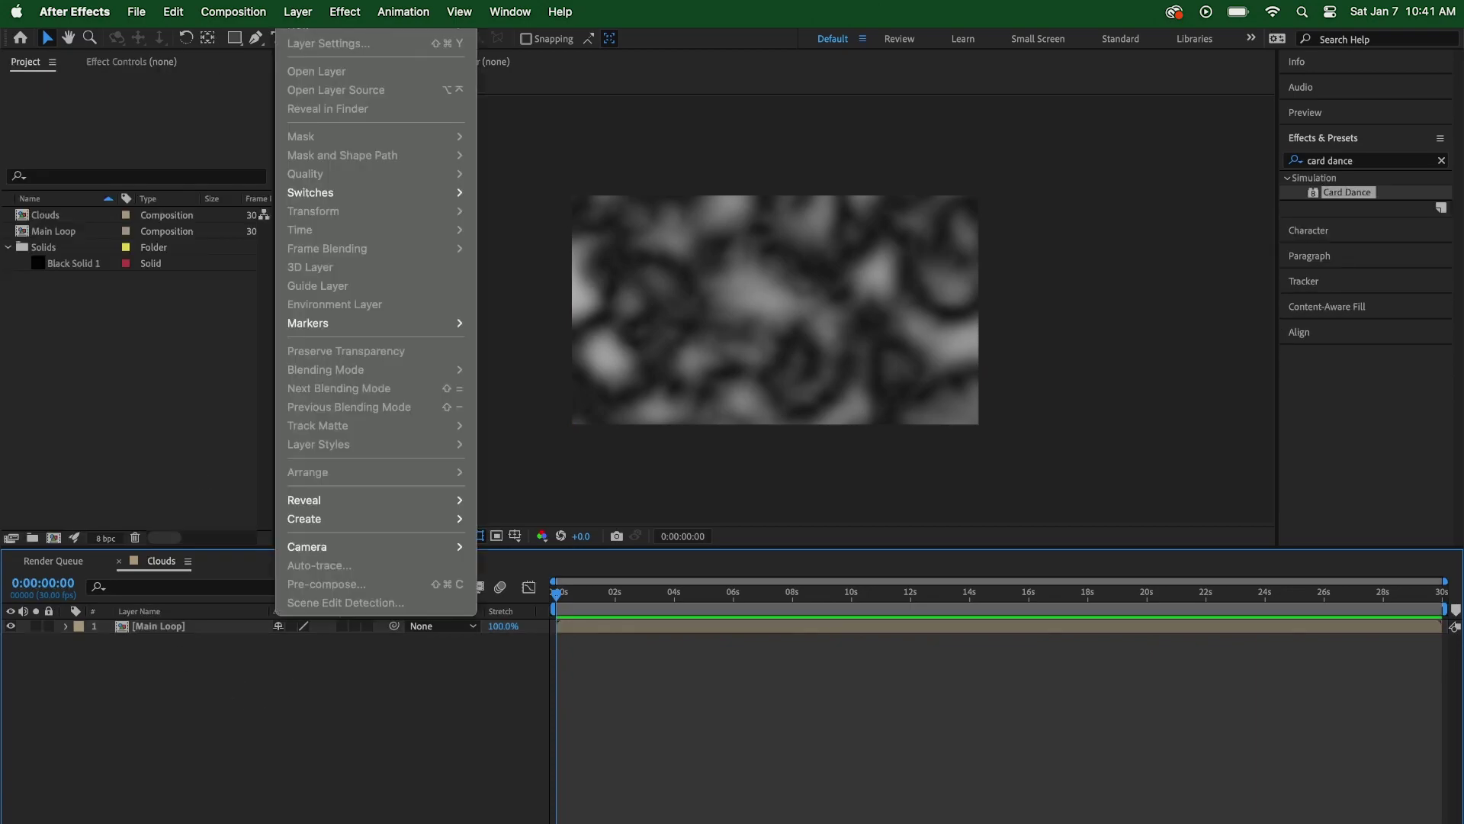
mouse_move(320, 43)
click(537, 44)
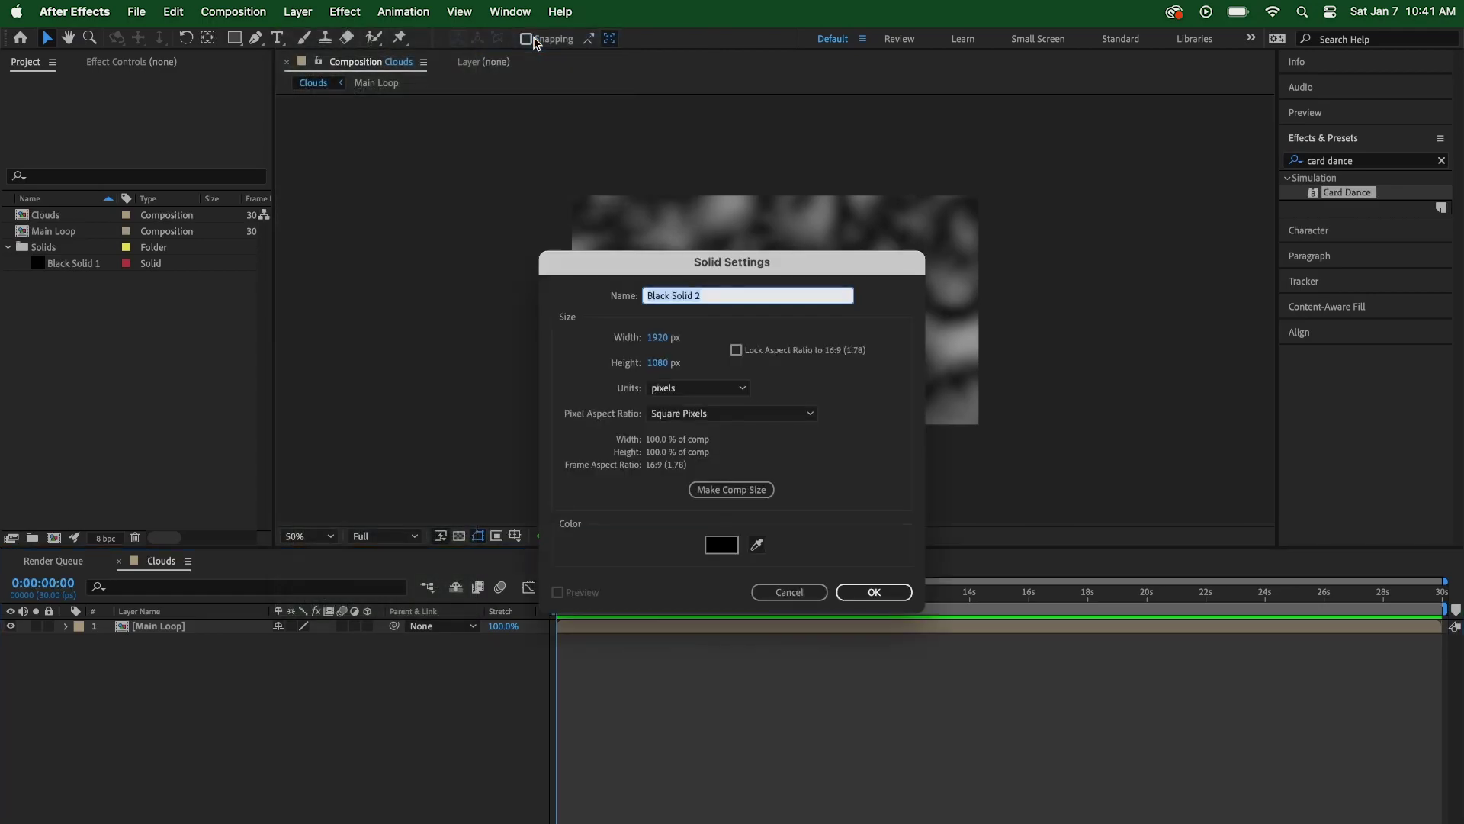
click(722, 544)
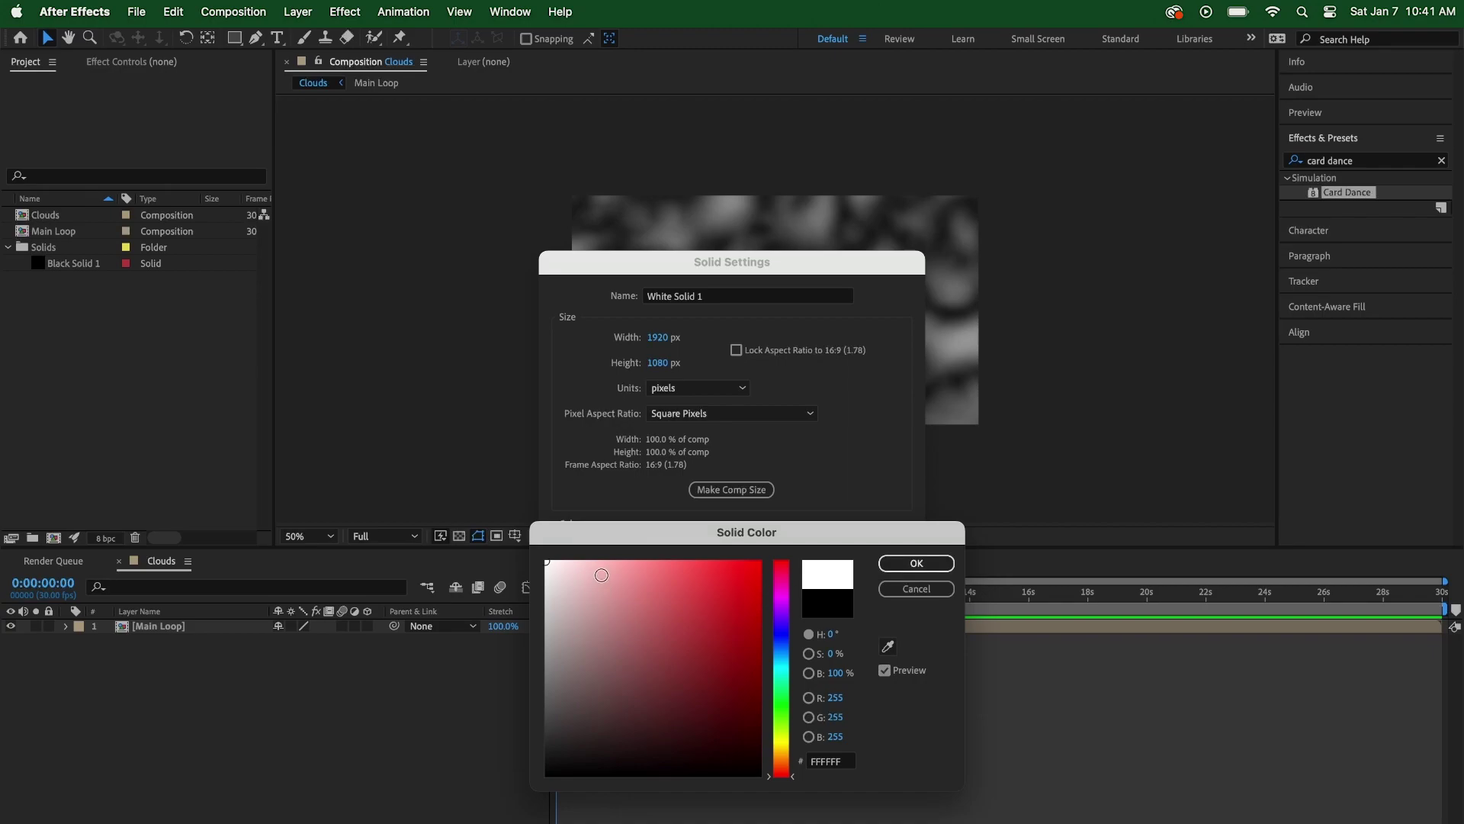
drag(625, 563, 503, 469)
click(902, 562)
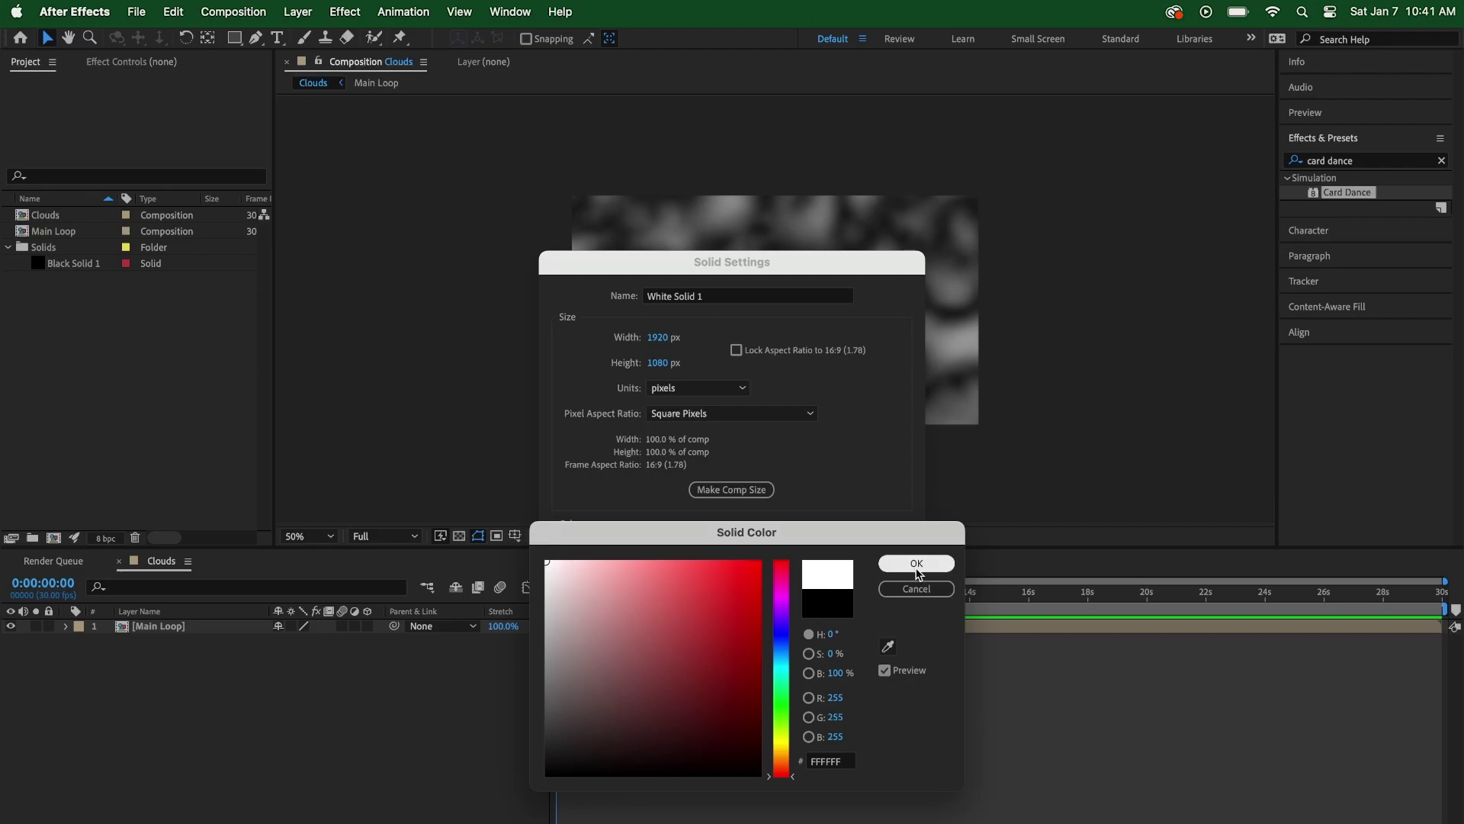
click(917, 565)
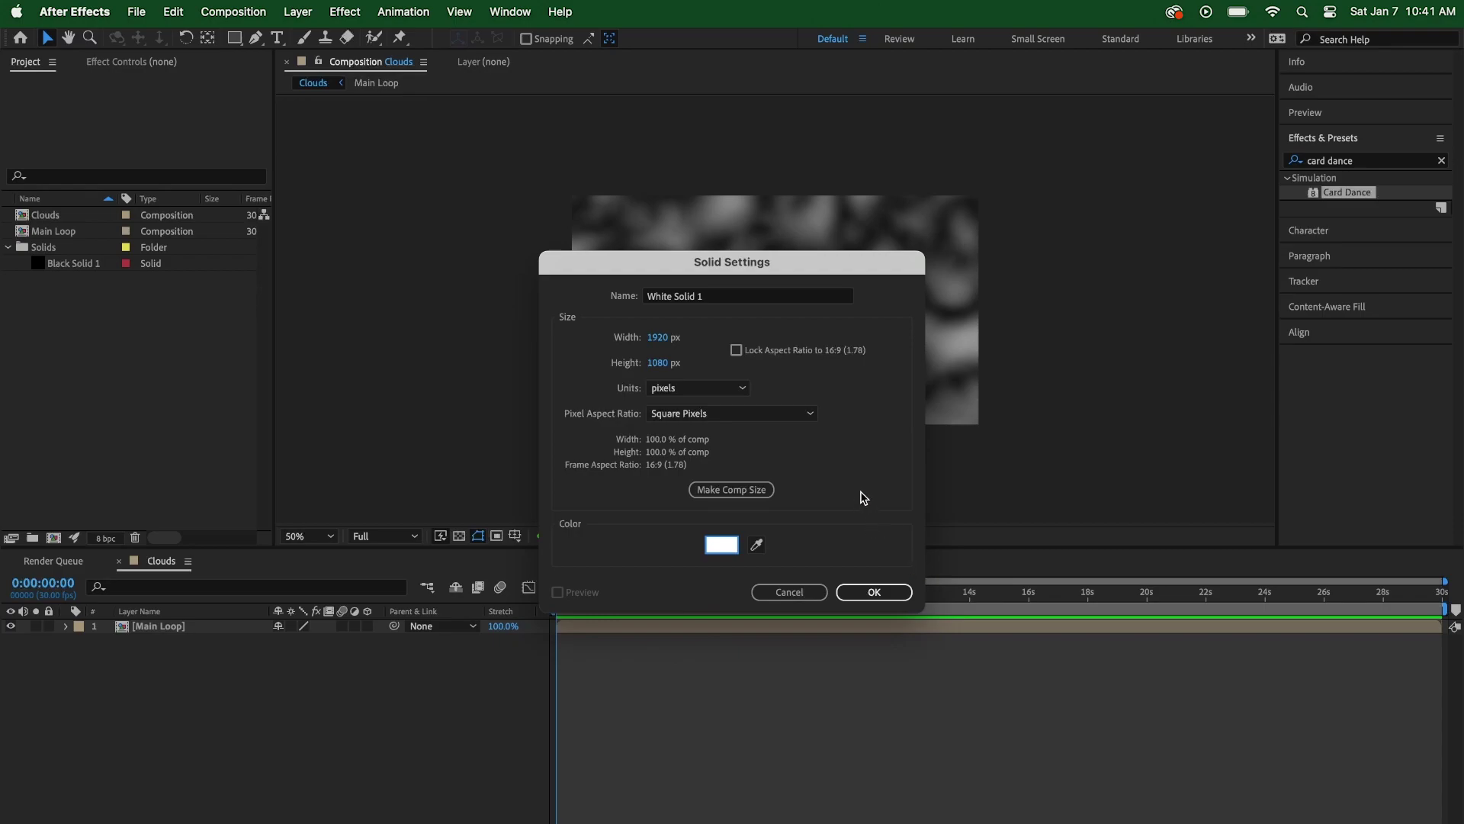
click(744, 495)
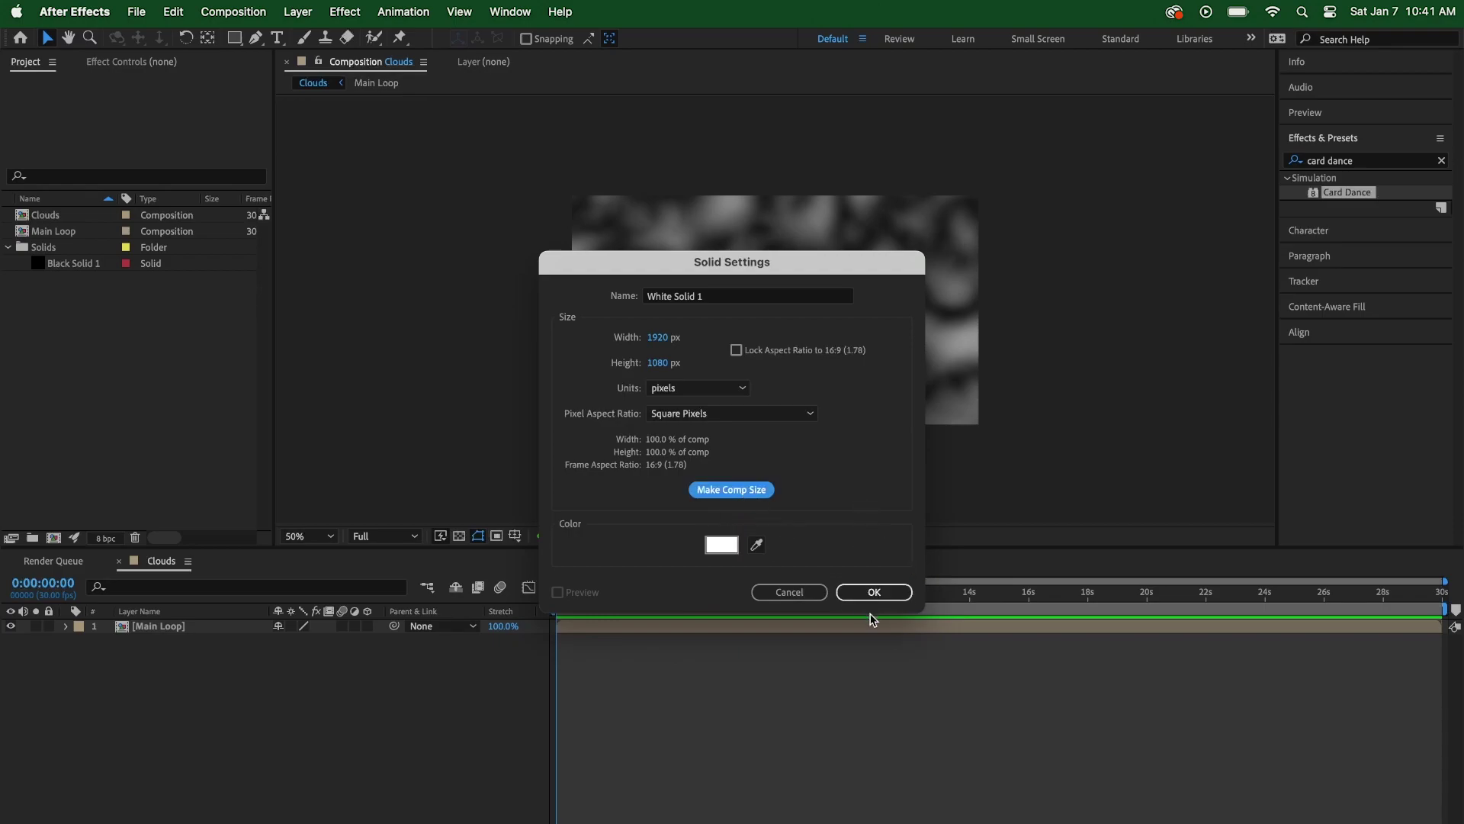
click(873, 592)
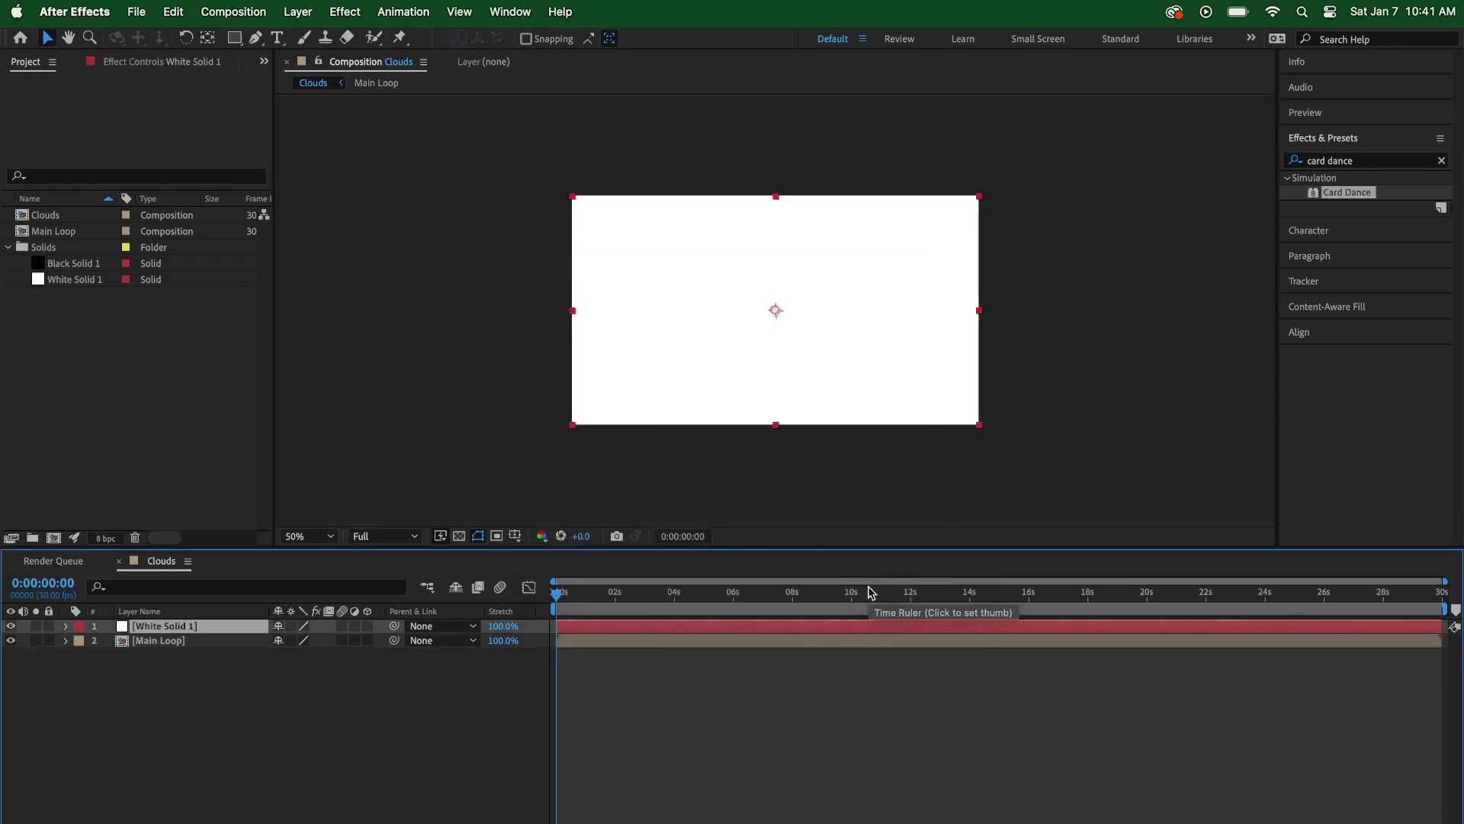
Find the Card Dance effect by searching for "card" and apply it to the white solid layer
click(1442, 160)
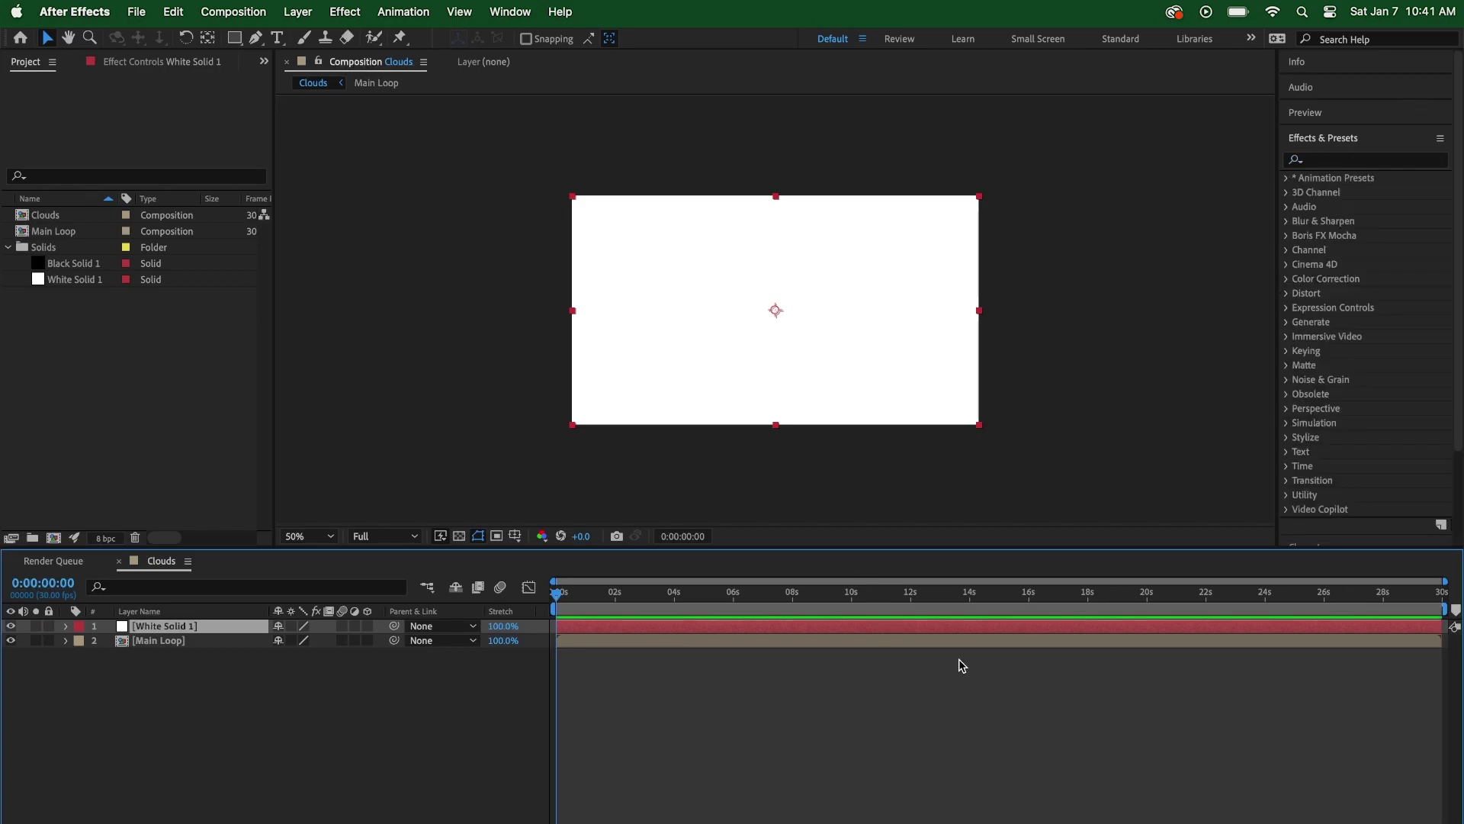
click(1336, 160)
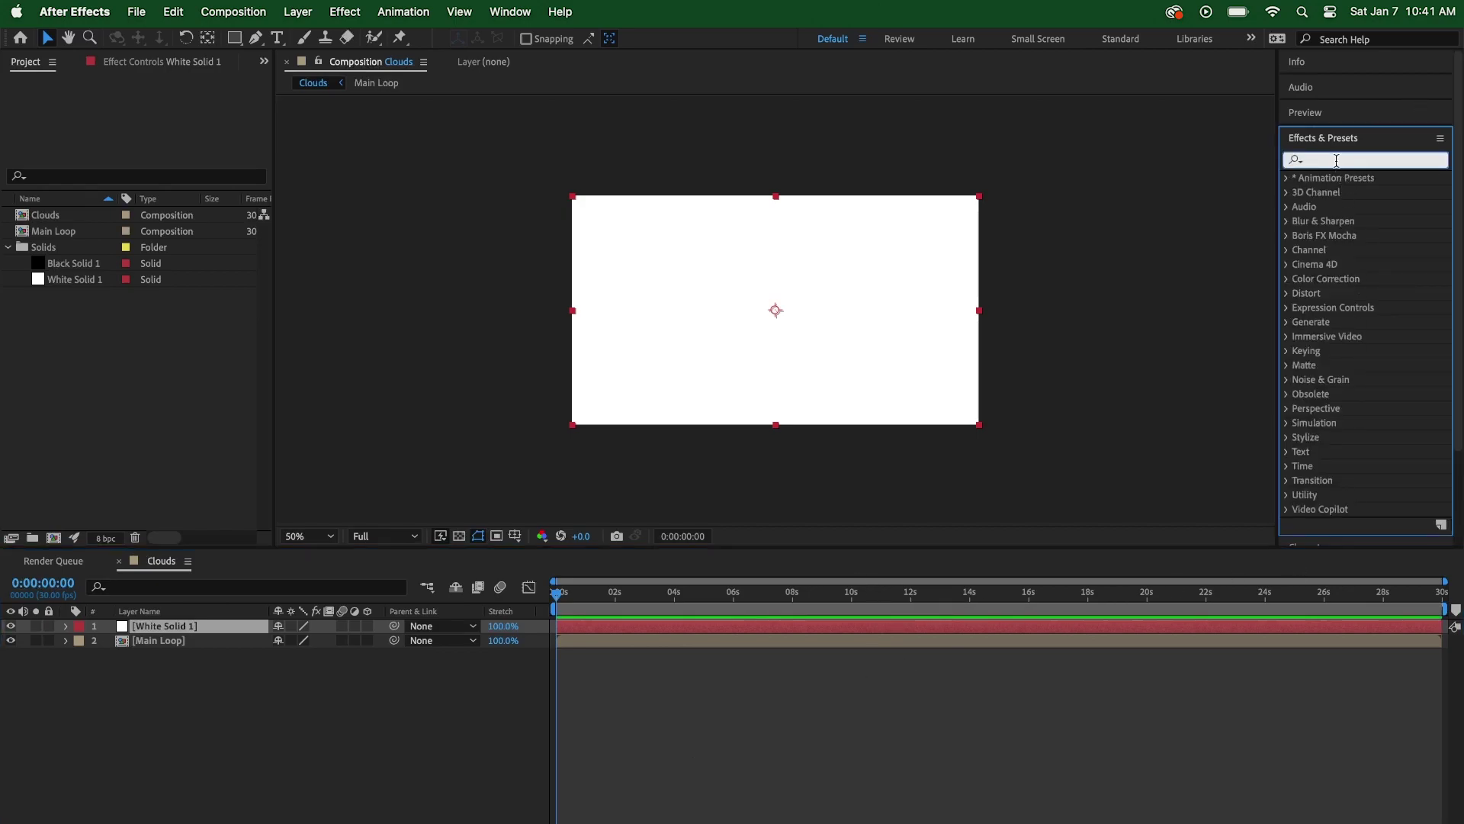
text(card)
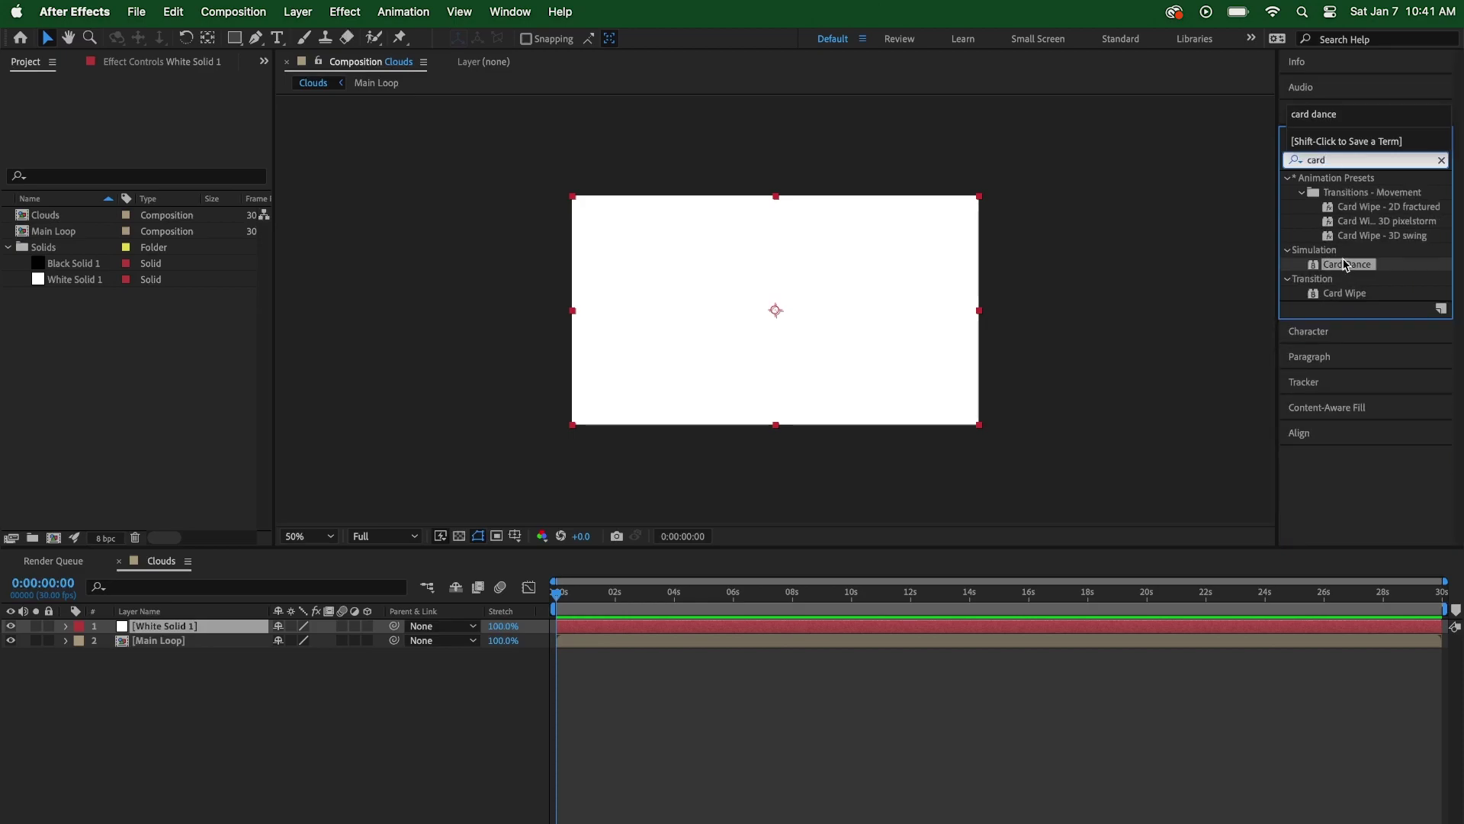
click(1368, 268)
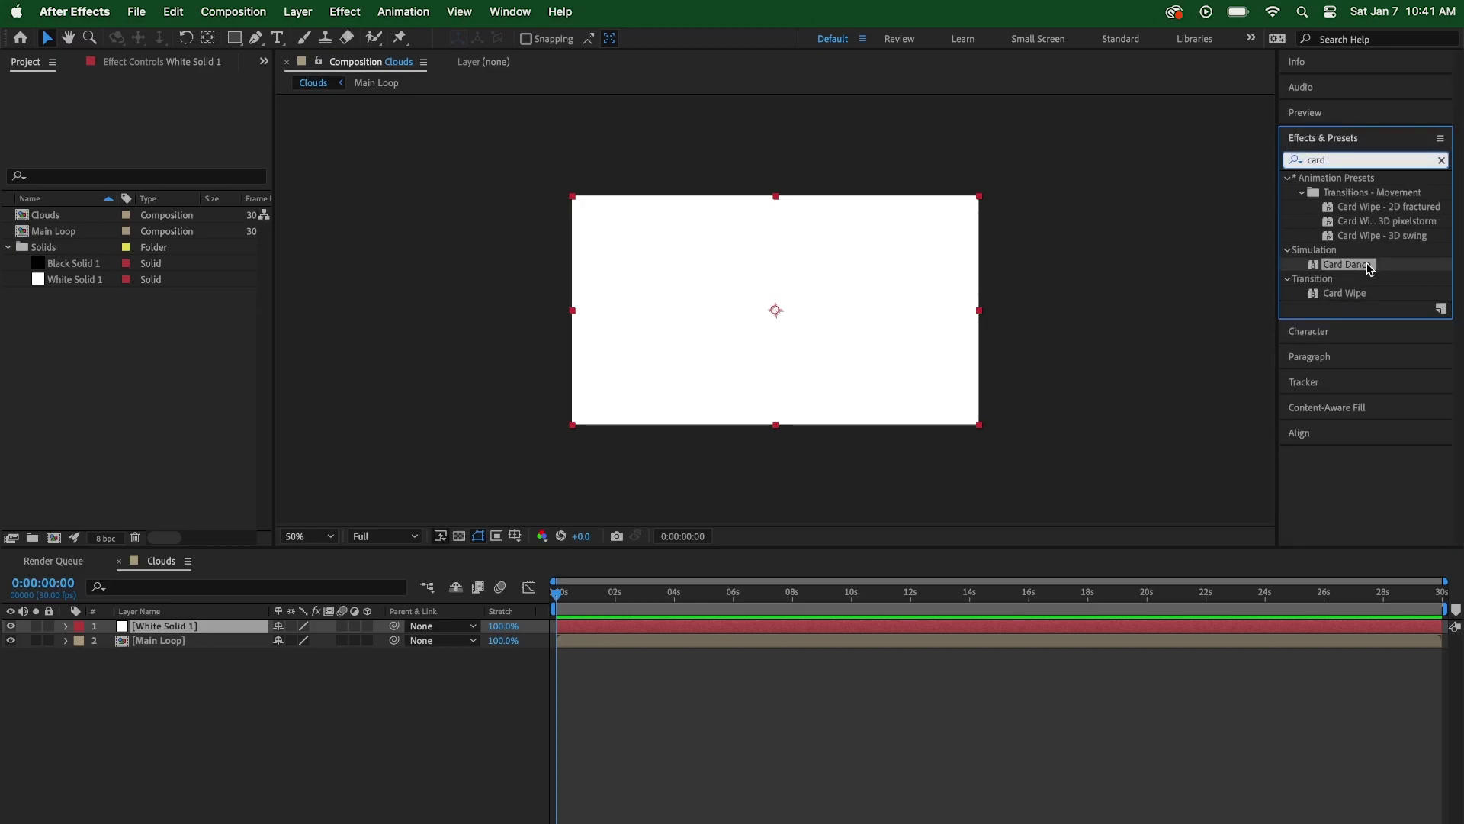
click(1369, 267)
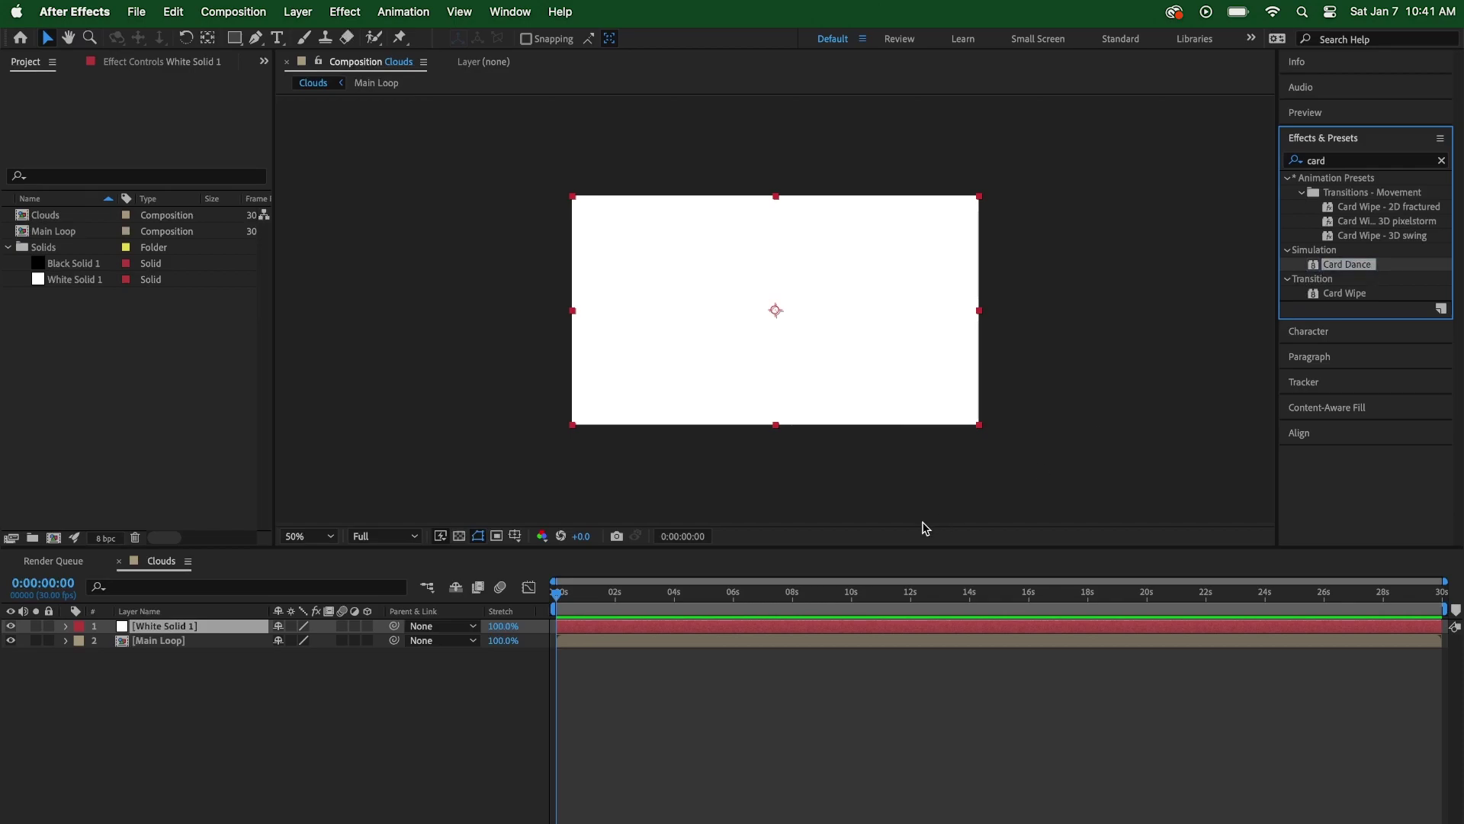
double_click(1336, 270)
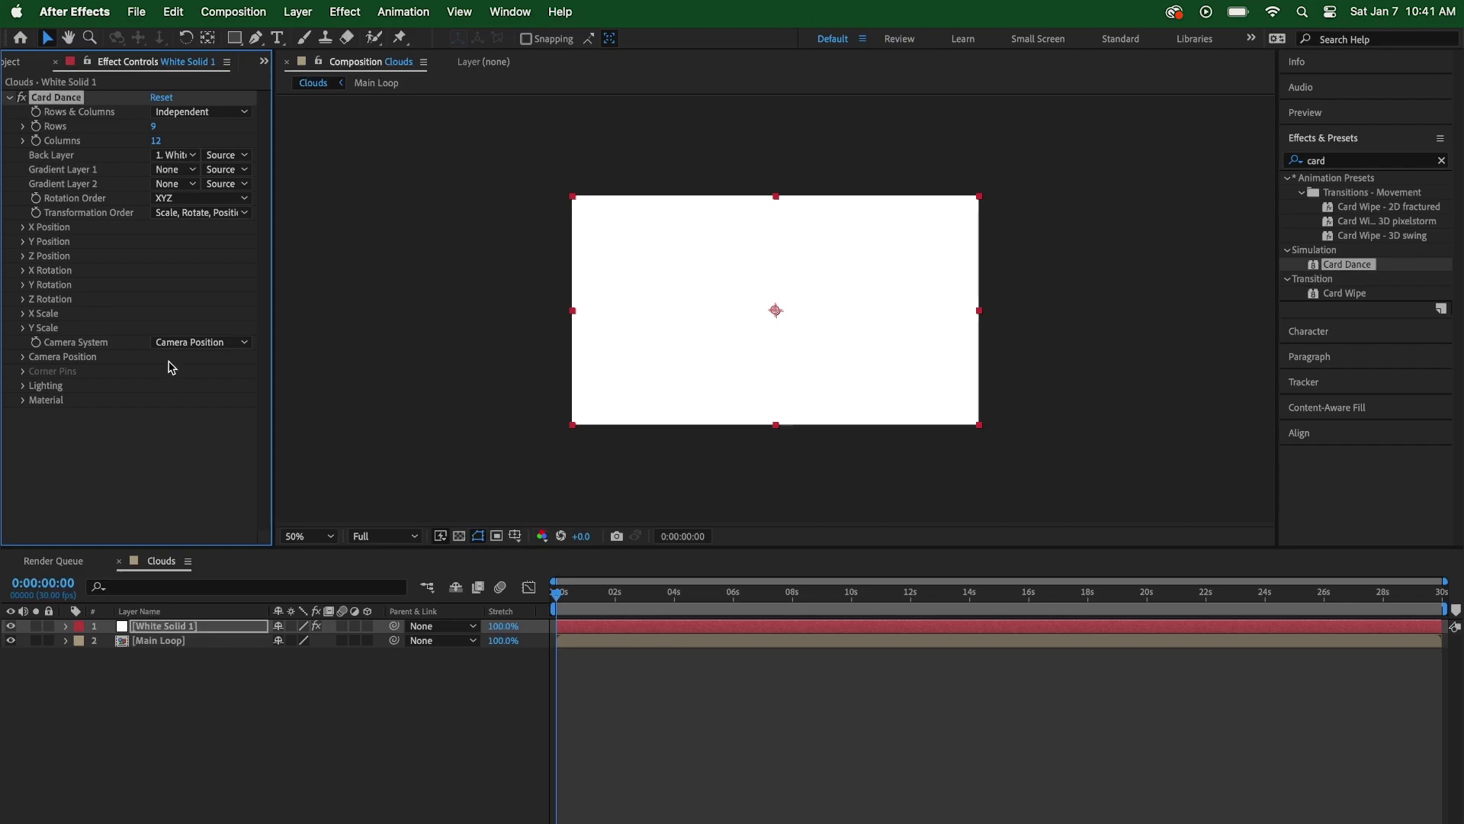
Rename the white solid layer as "Card Dance"
click(176, 625)
key(Return)
text(Card Dance)
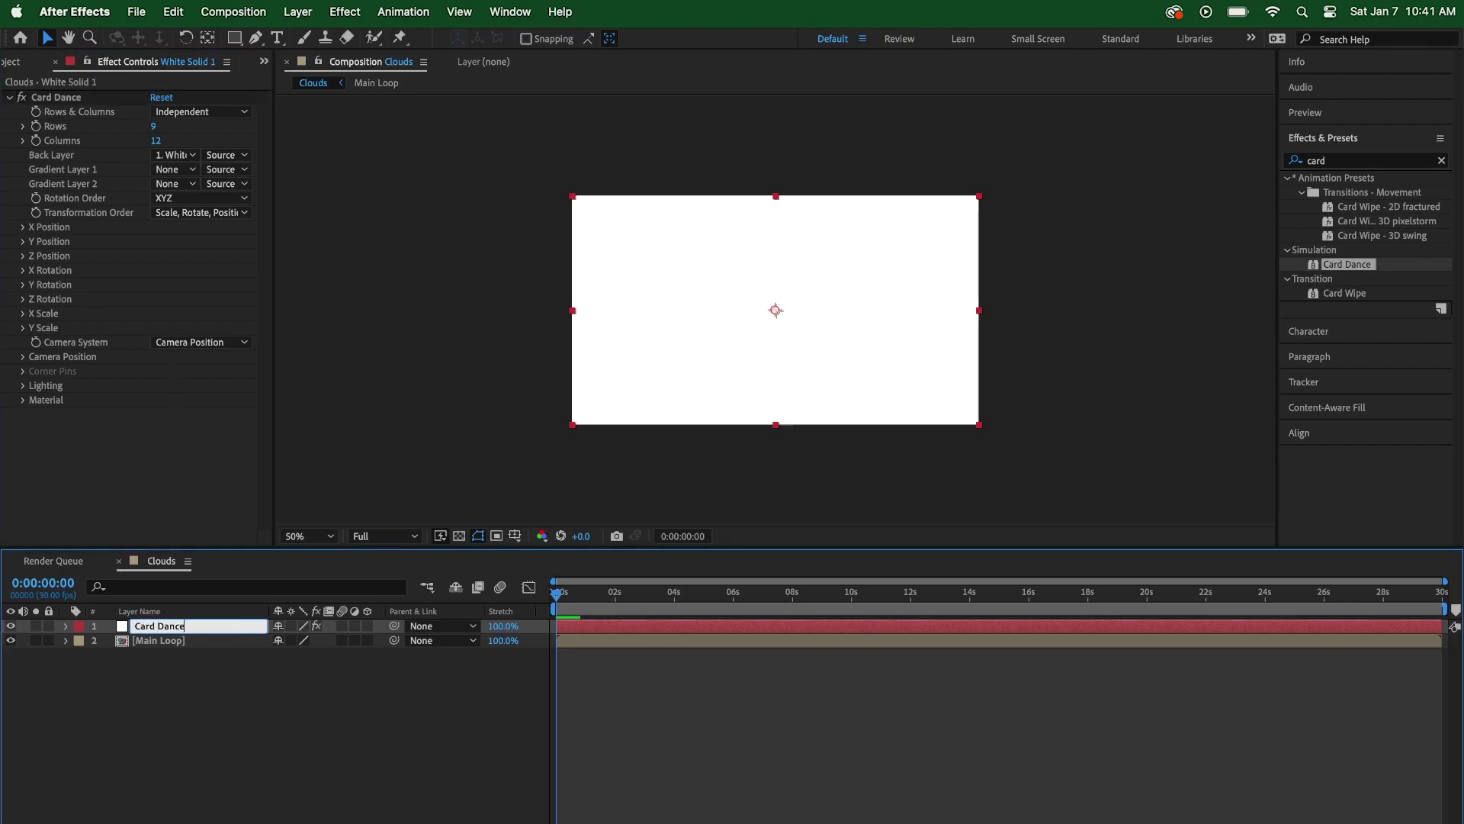
key(Return)
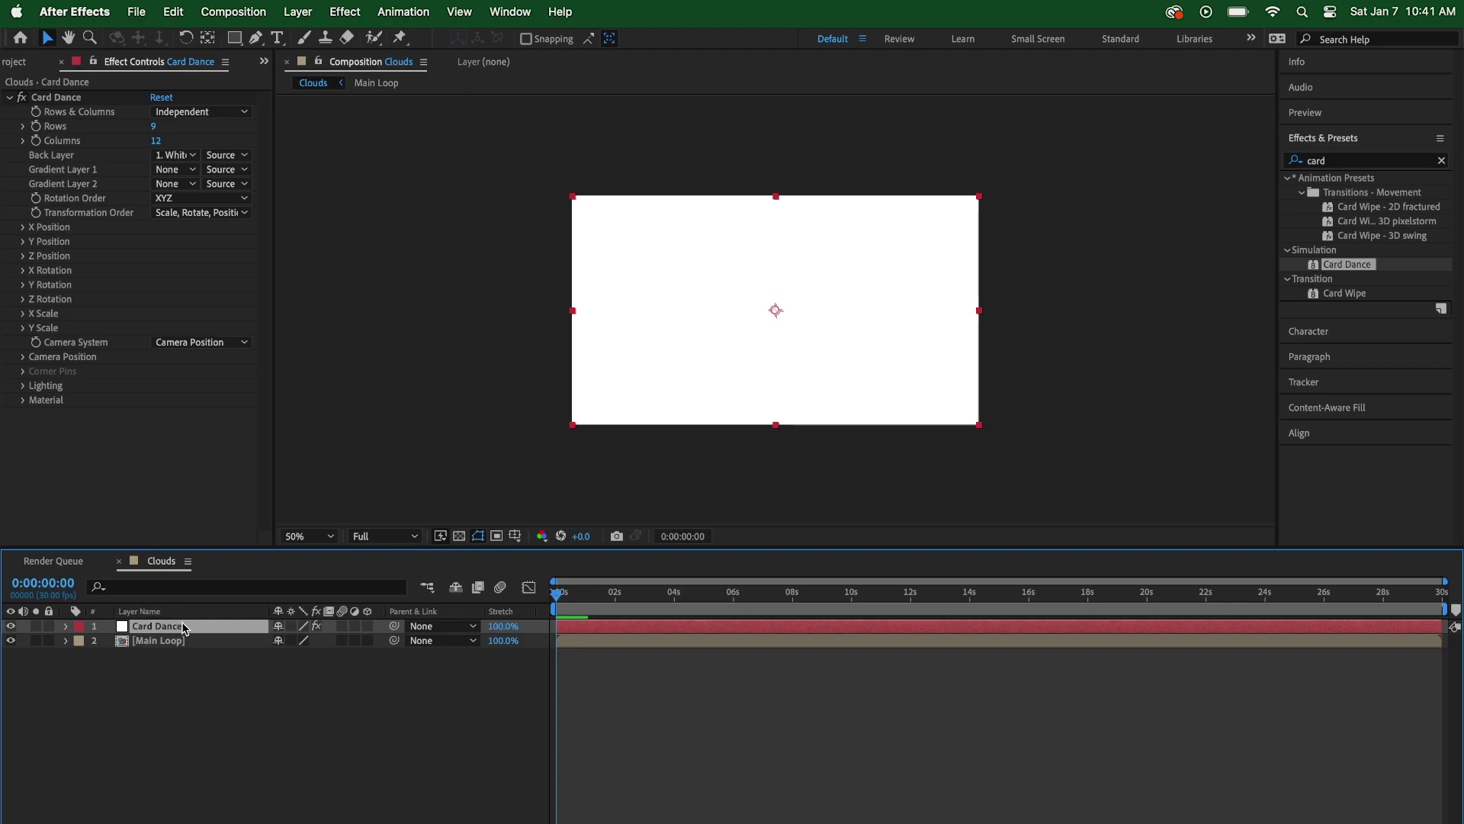
Hide the Main Loop layer and set the Card Dance effect to 175 rows and 100 columns
click(10, 641)
click(151, 501)
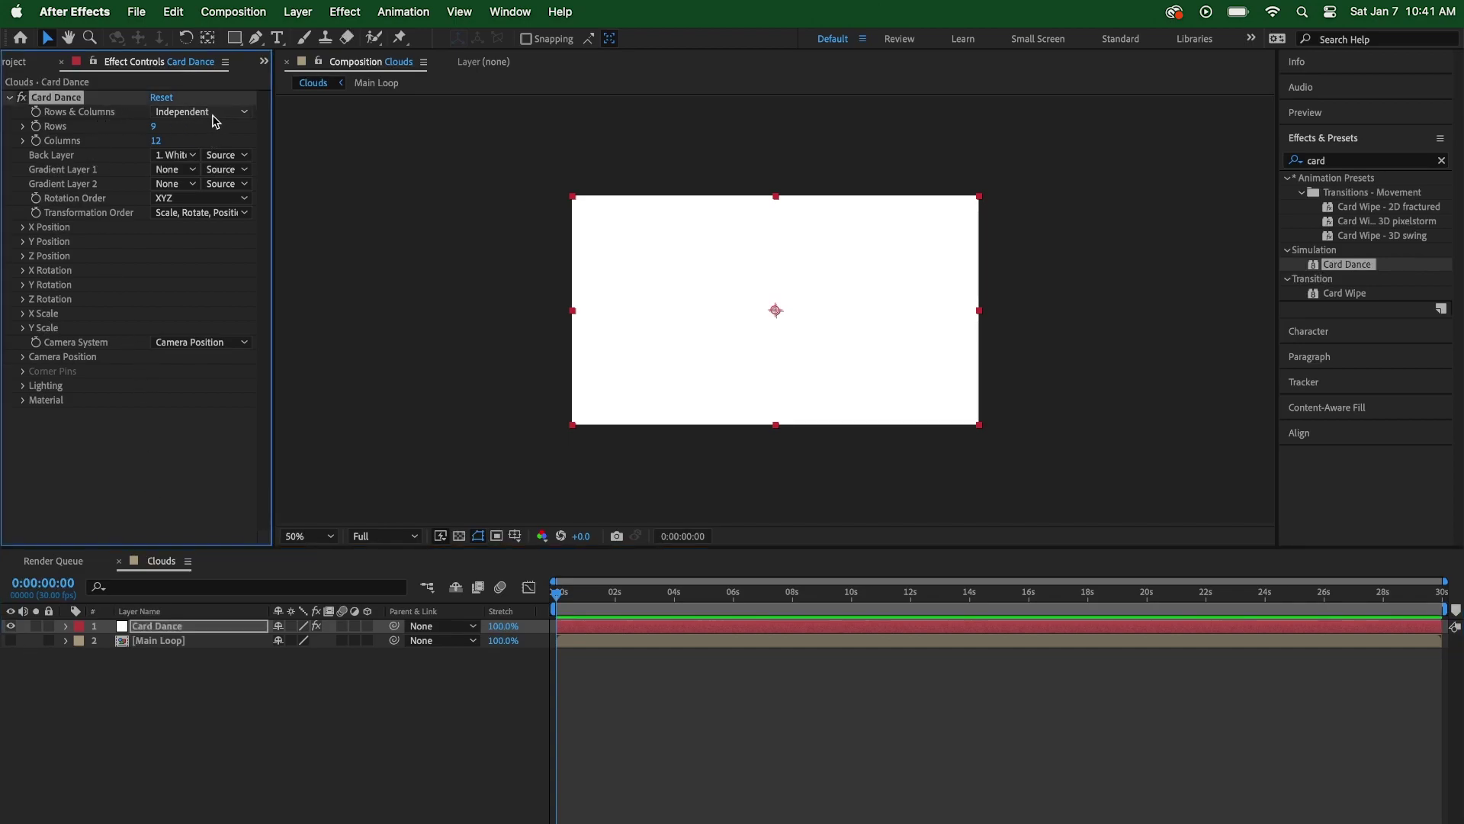
click(155, 127)
key(Return)
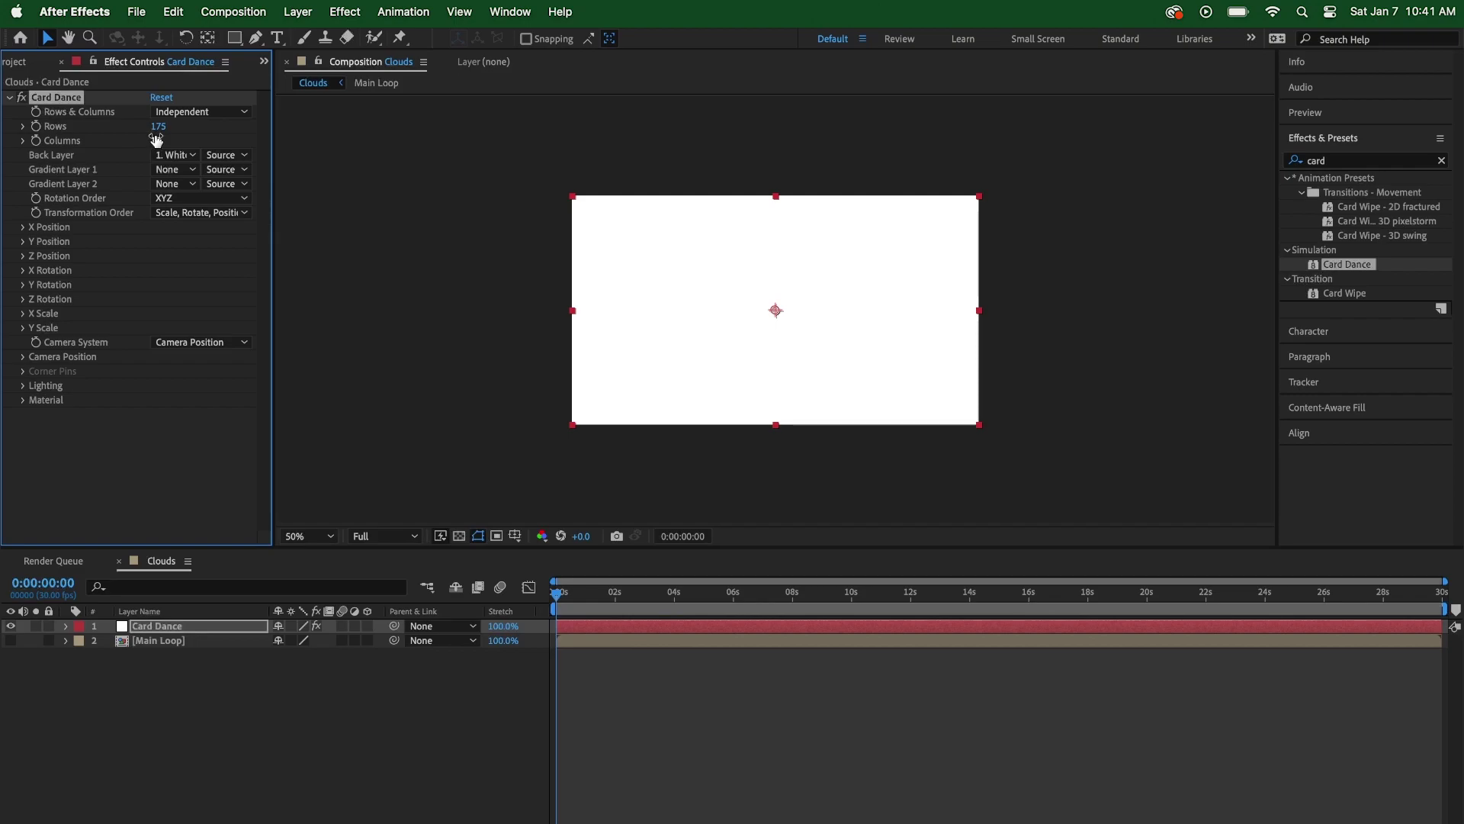
click(158, 140)
key(Return)
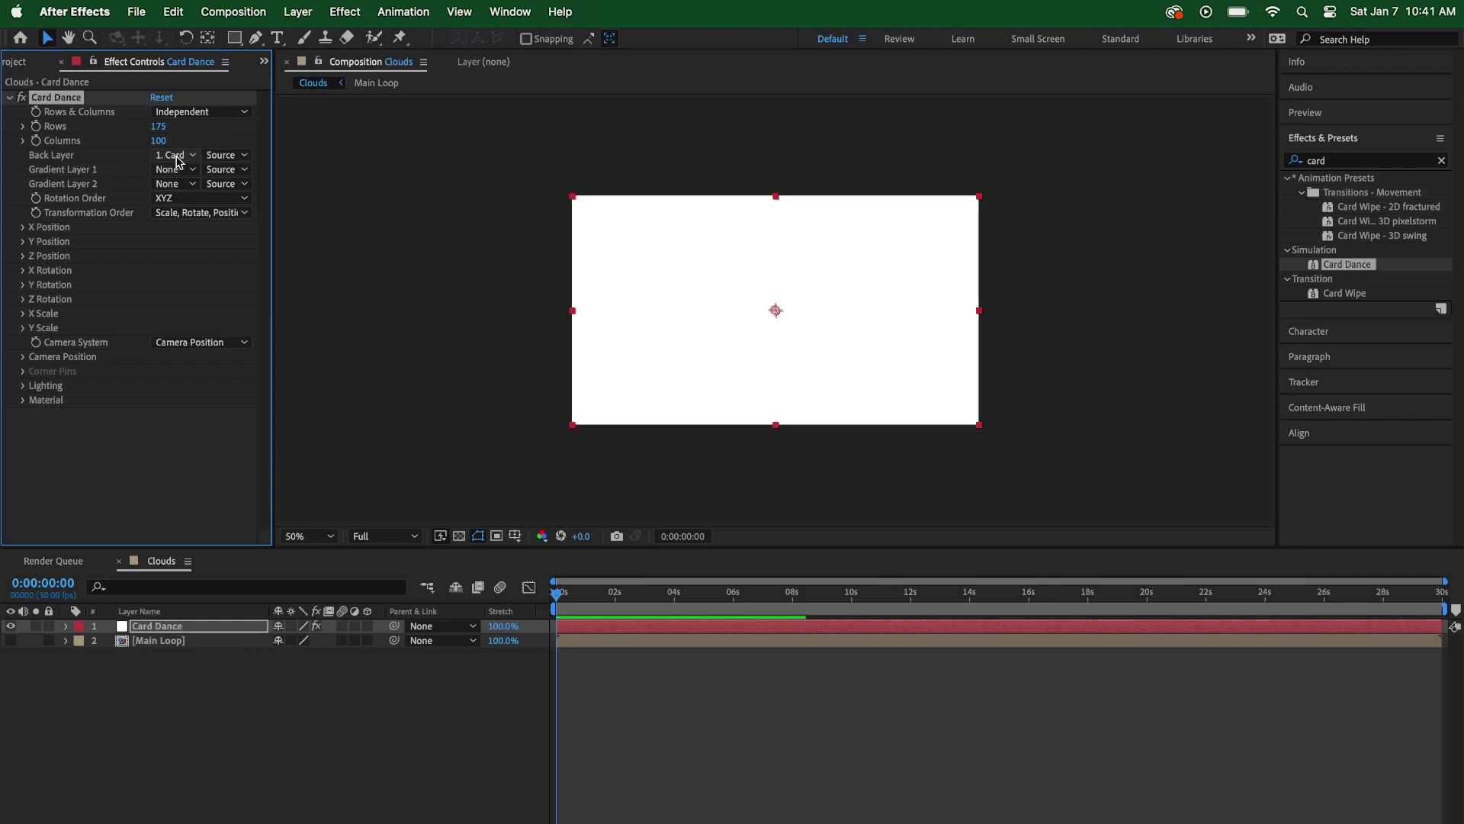
Set Card Dance's Gradient Layer 1 to Main Loop and look at the noise in the Main Loop composition
click(171, 169)
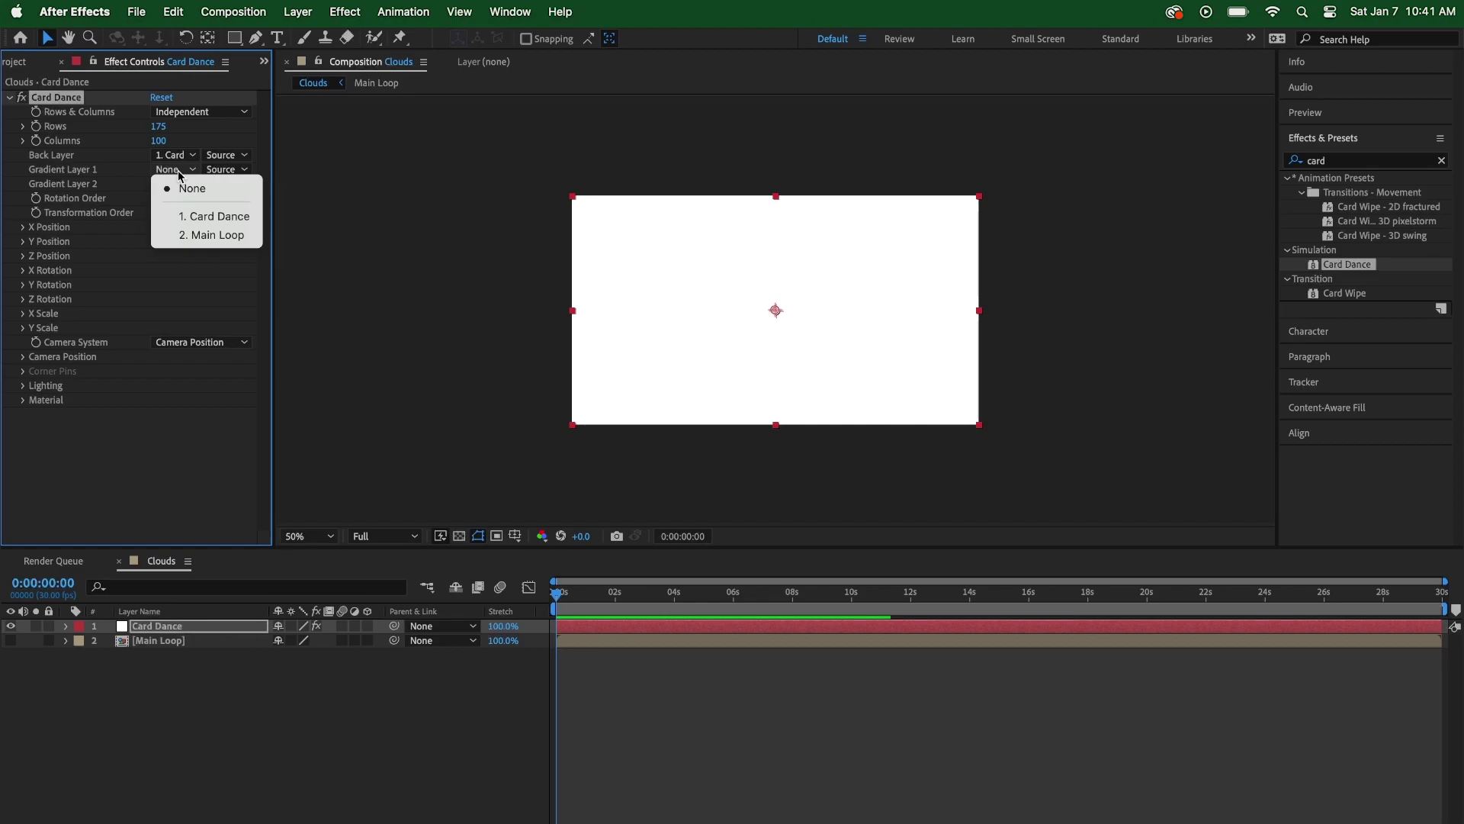
click(204, 234)
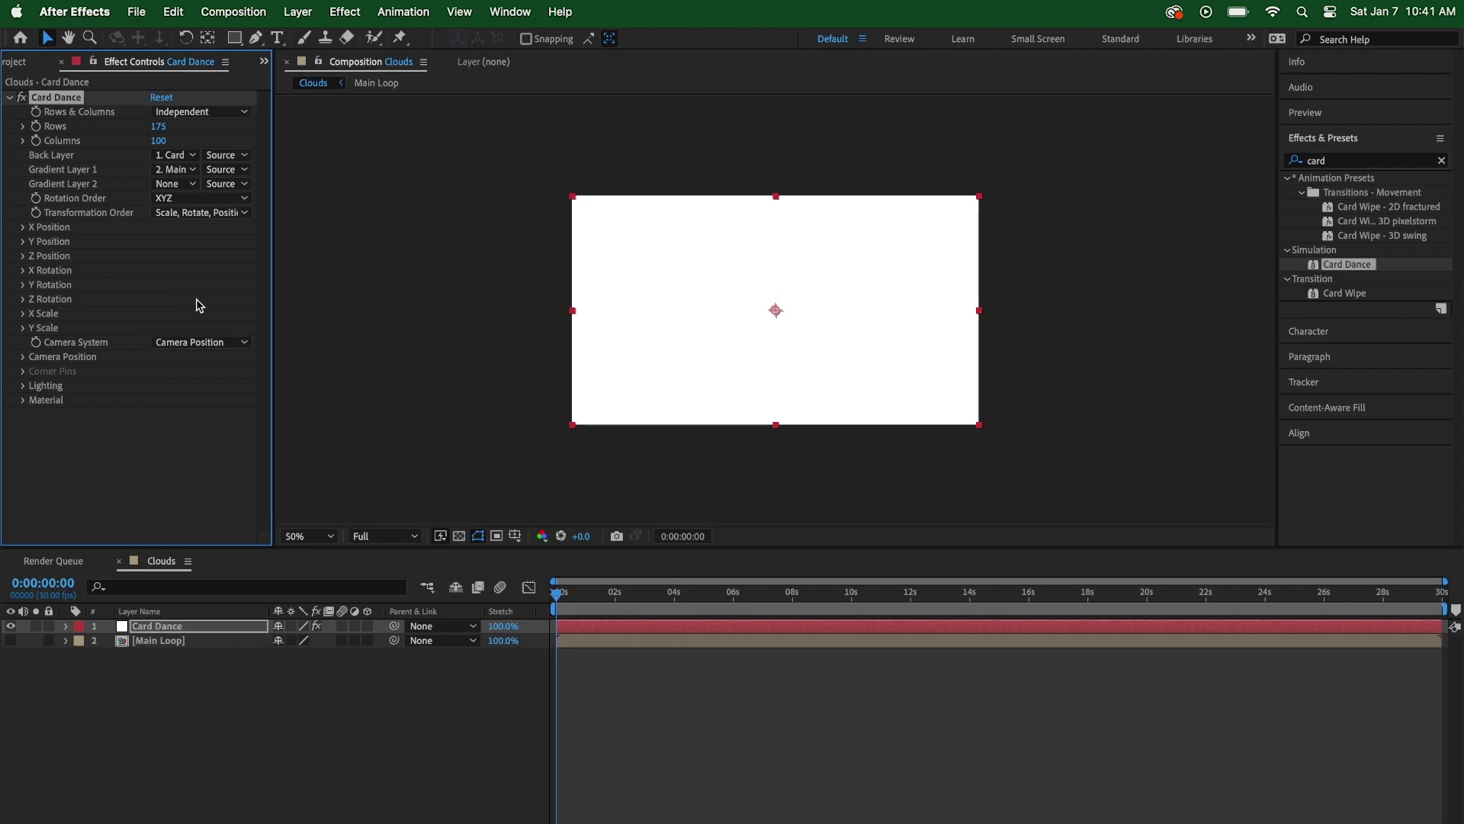
double_click(174, 642)
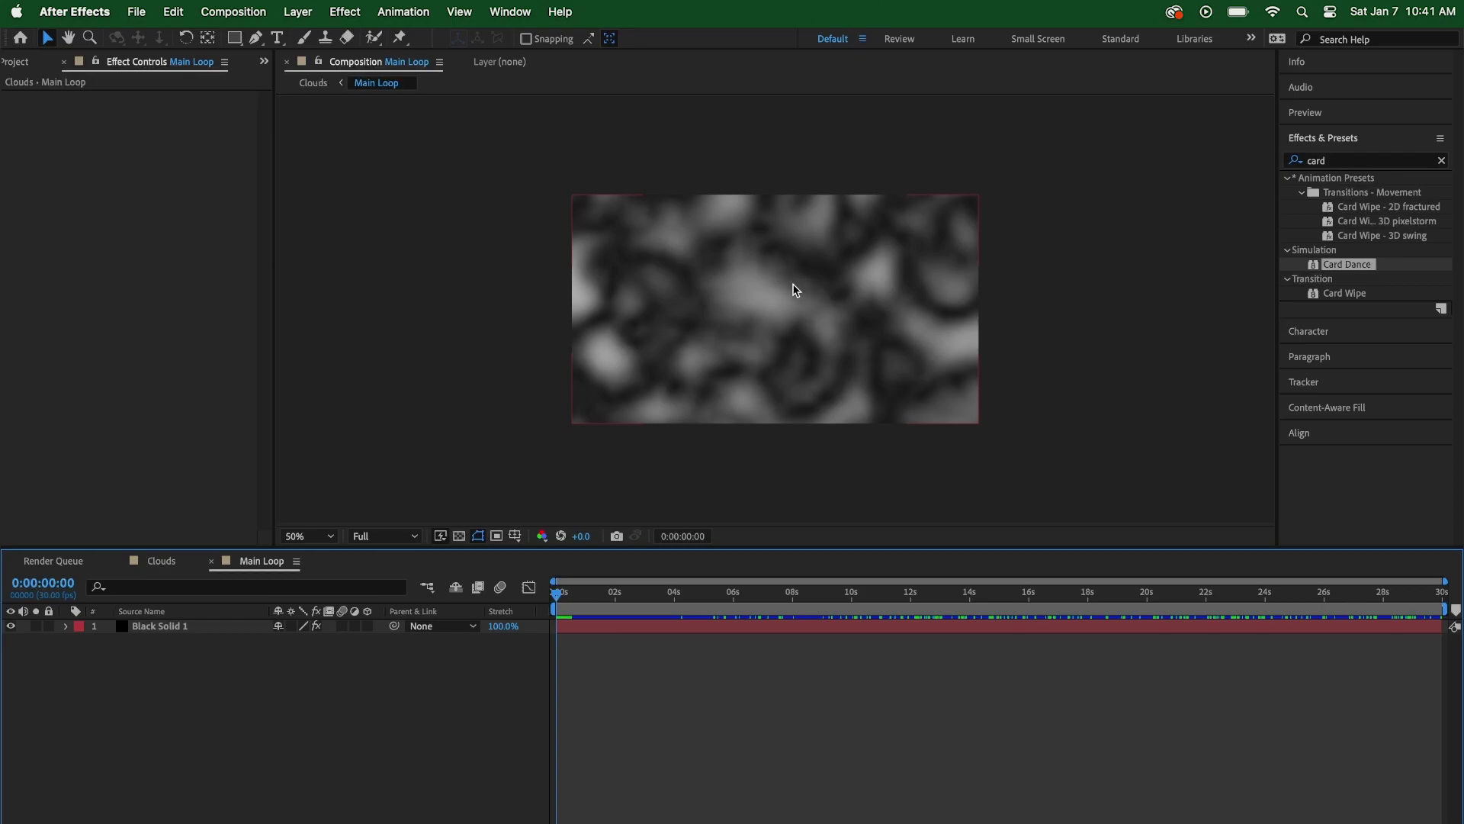
click(146, 561)
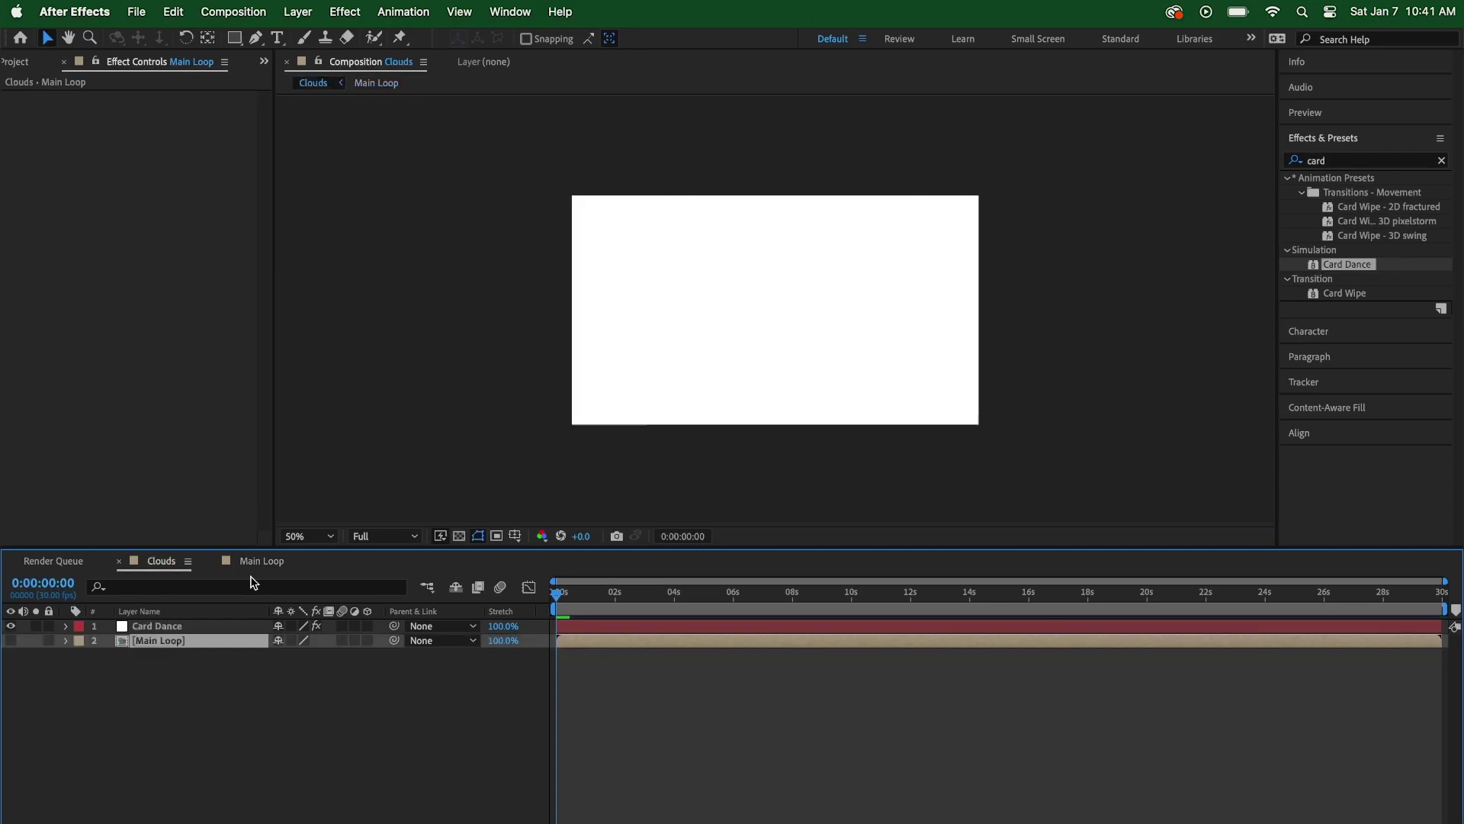
Set the rotation order of the Card Dance effect to YXZ
click(180, 625)
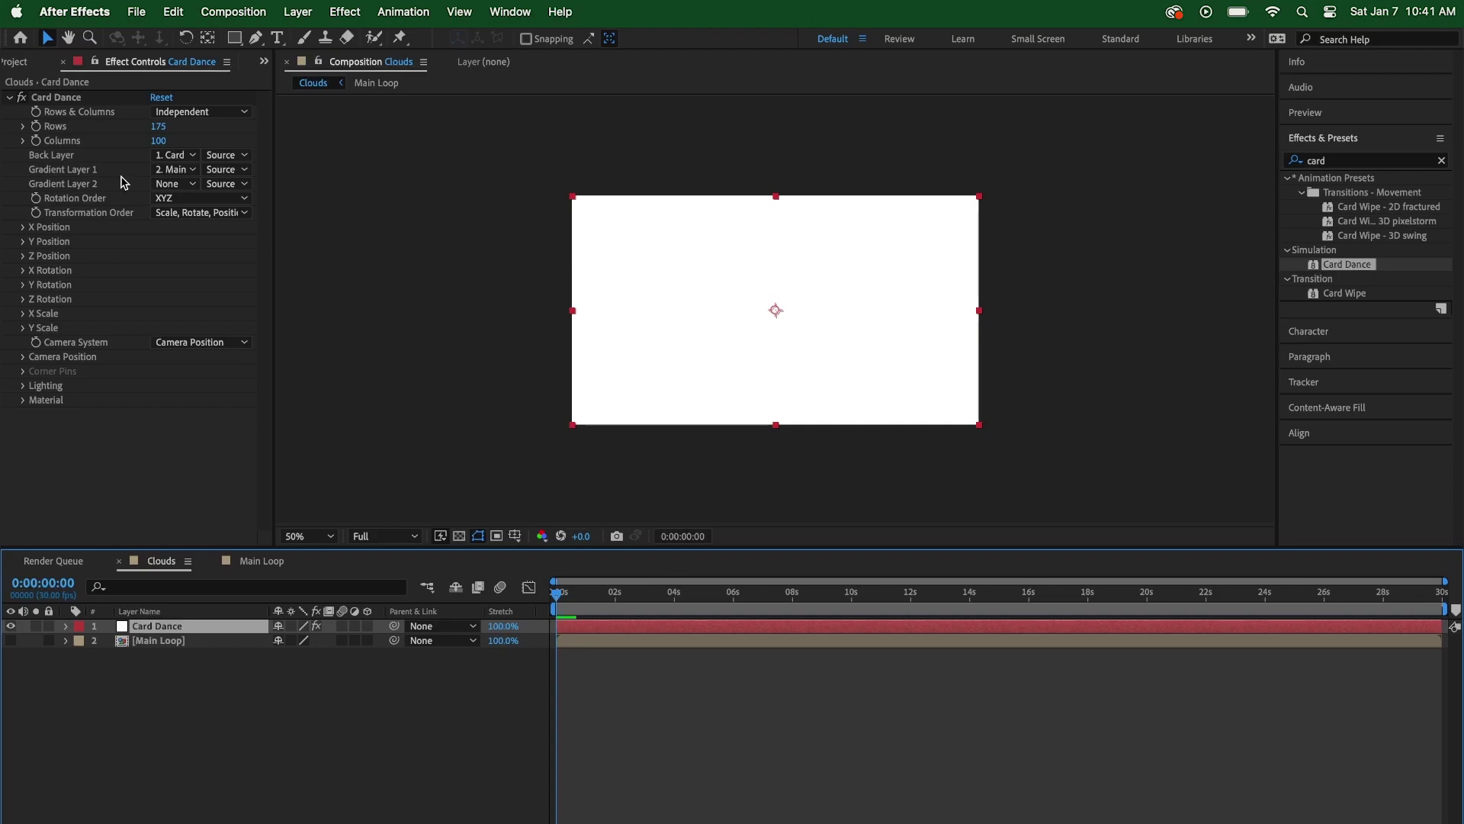
click(169, 200)
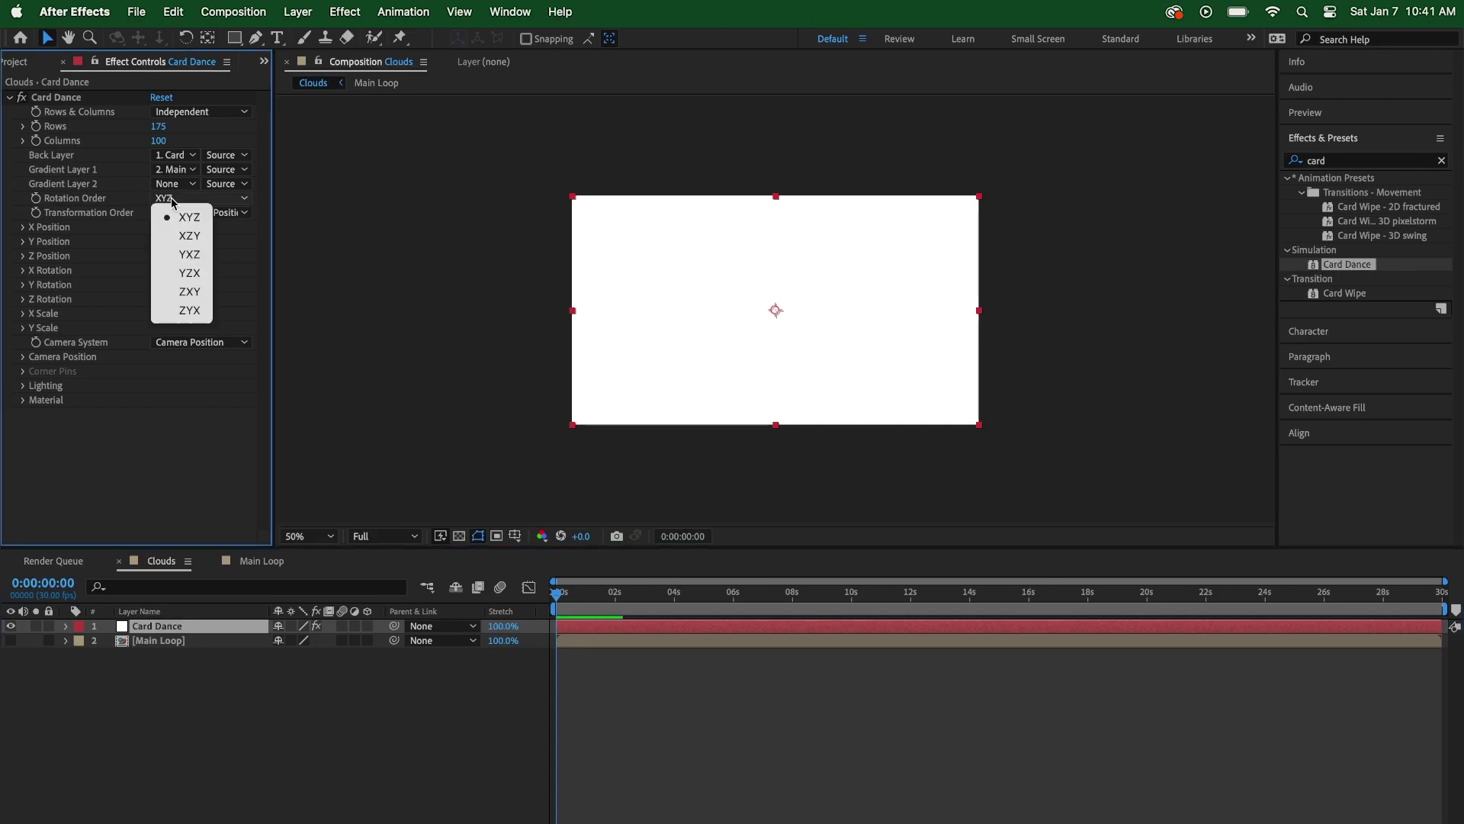
click(190, 262)
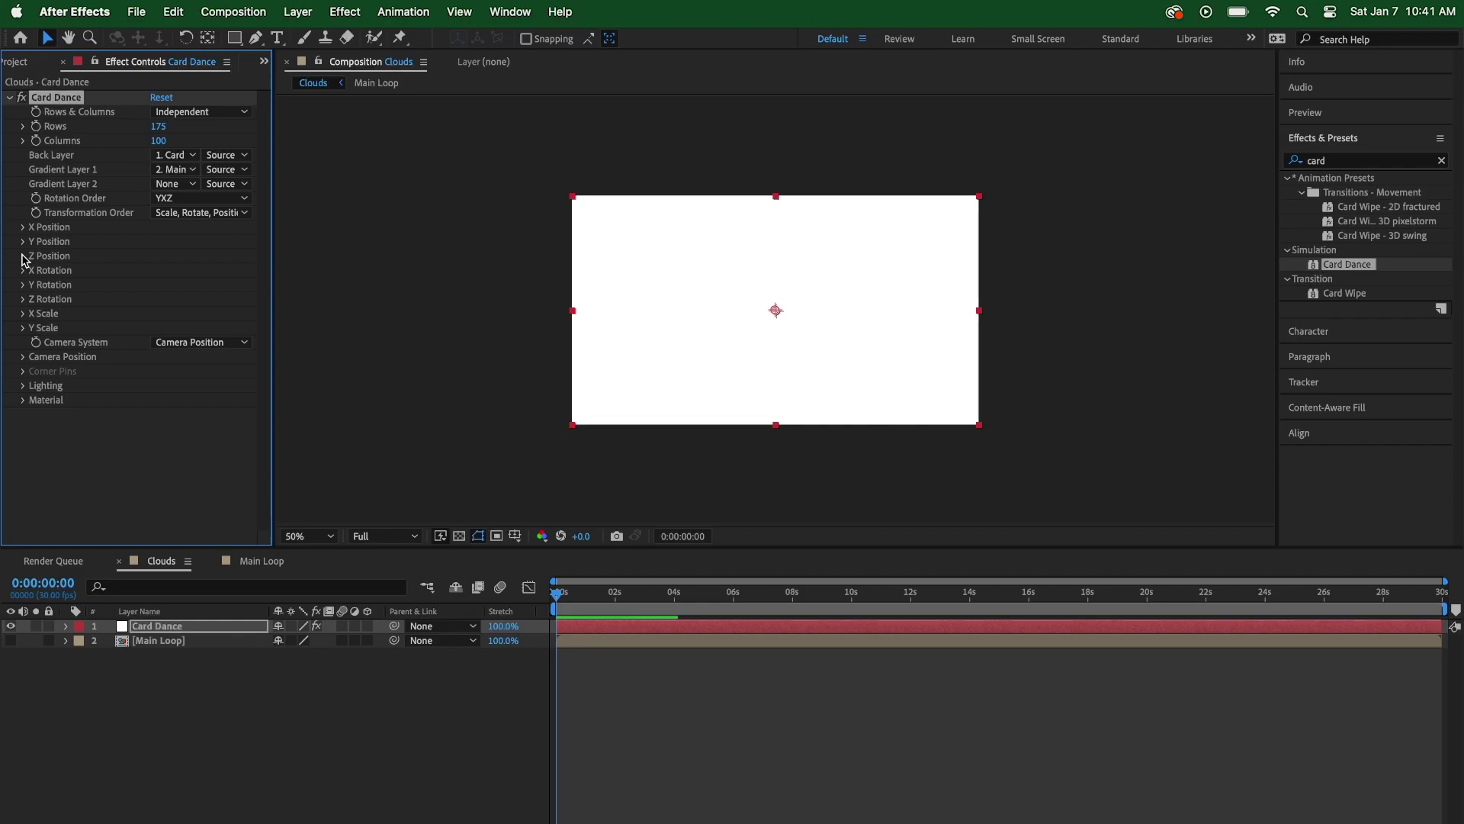
Set the Z Position source of the Card Dance effect to Intensity 1
click(24, 256)
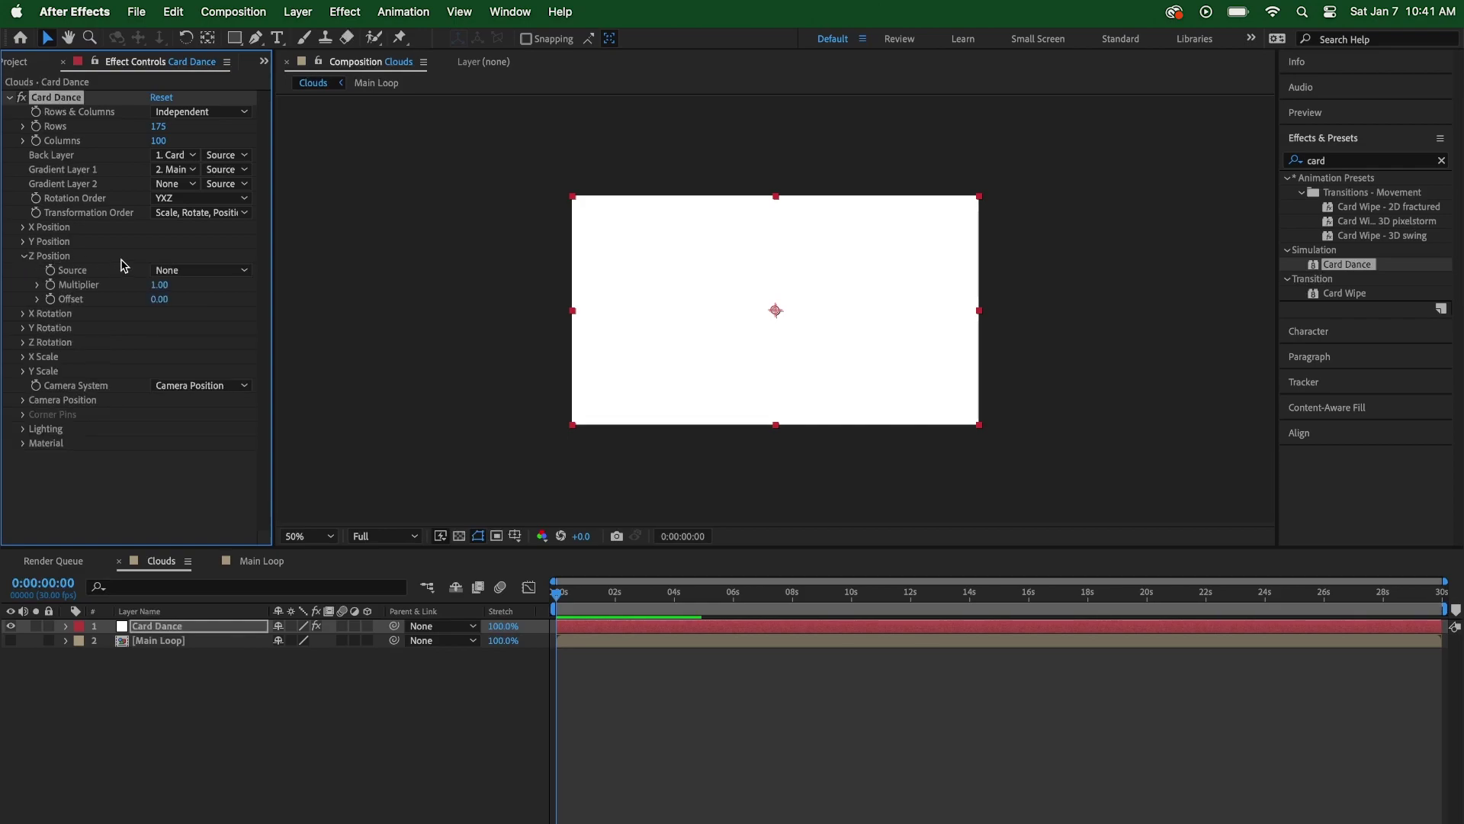
click(172, 270)
click(187, 308)
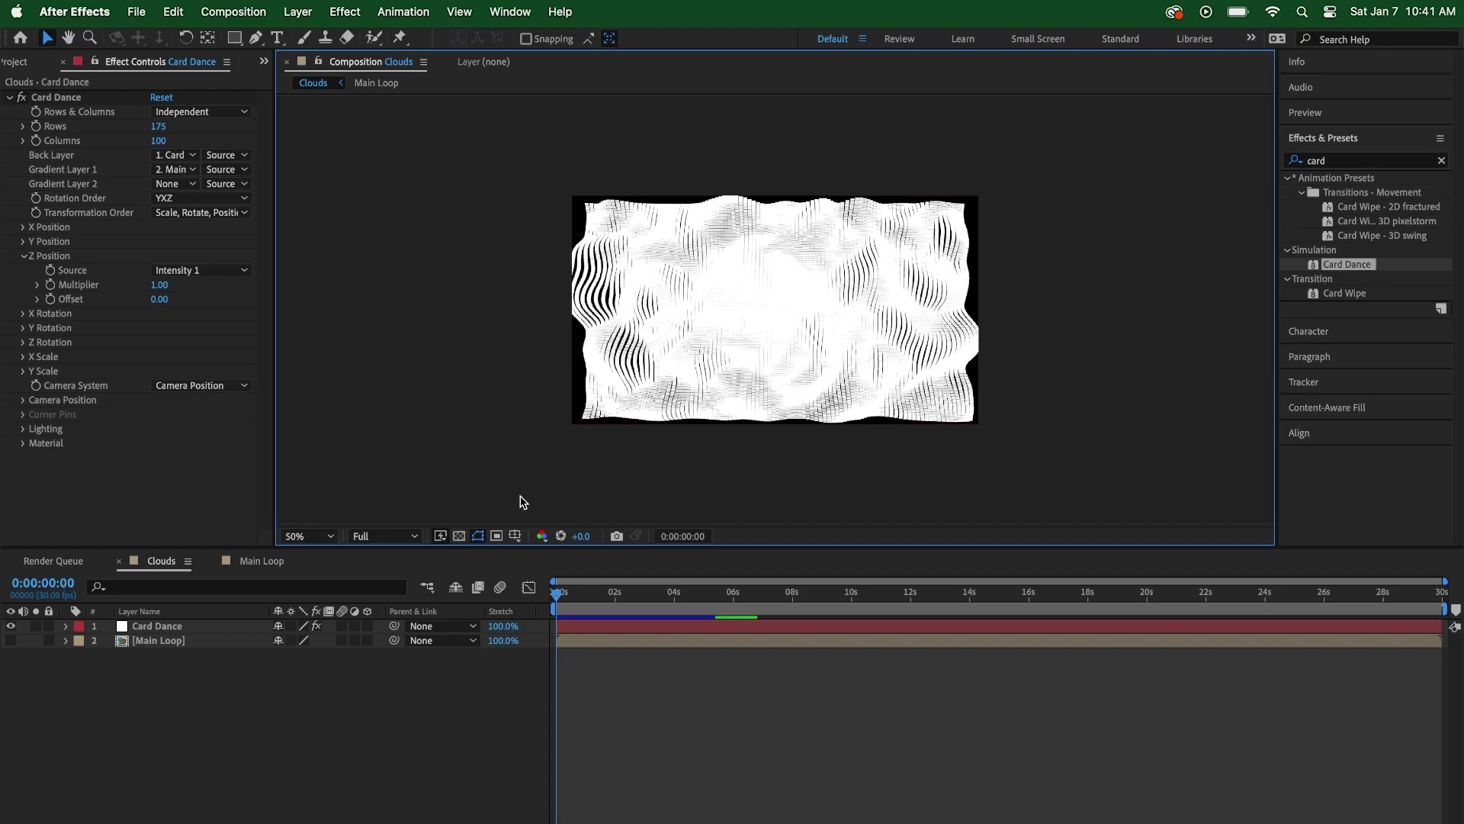
Compare the Main Loop noise with the displaced cards, preview the Clouds animation and return to the first frame
click(262, 561)
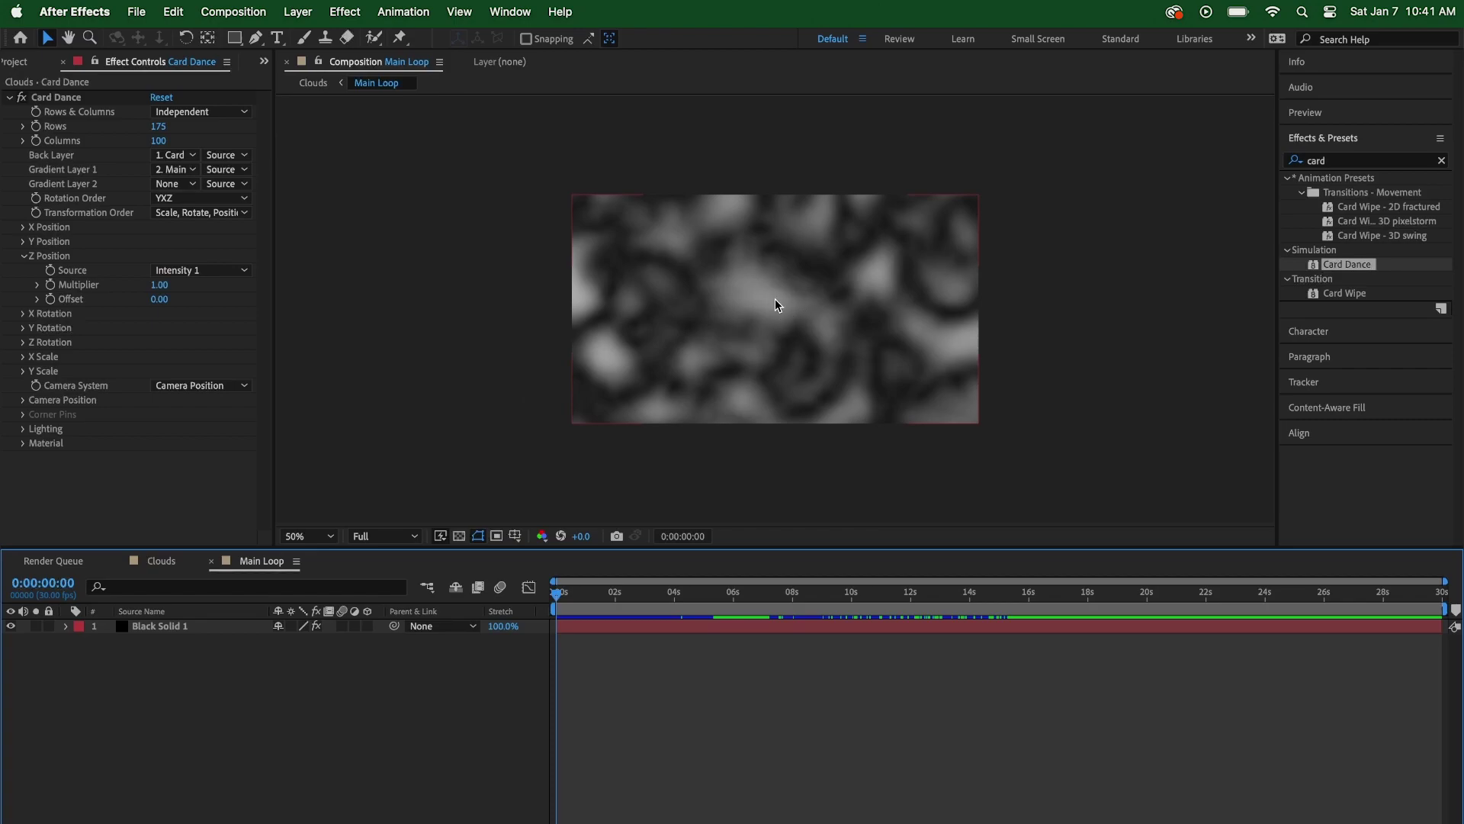
click(161, 563)
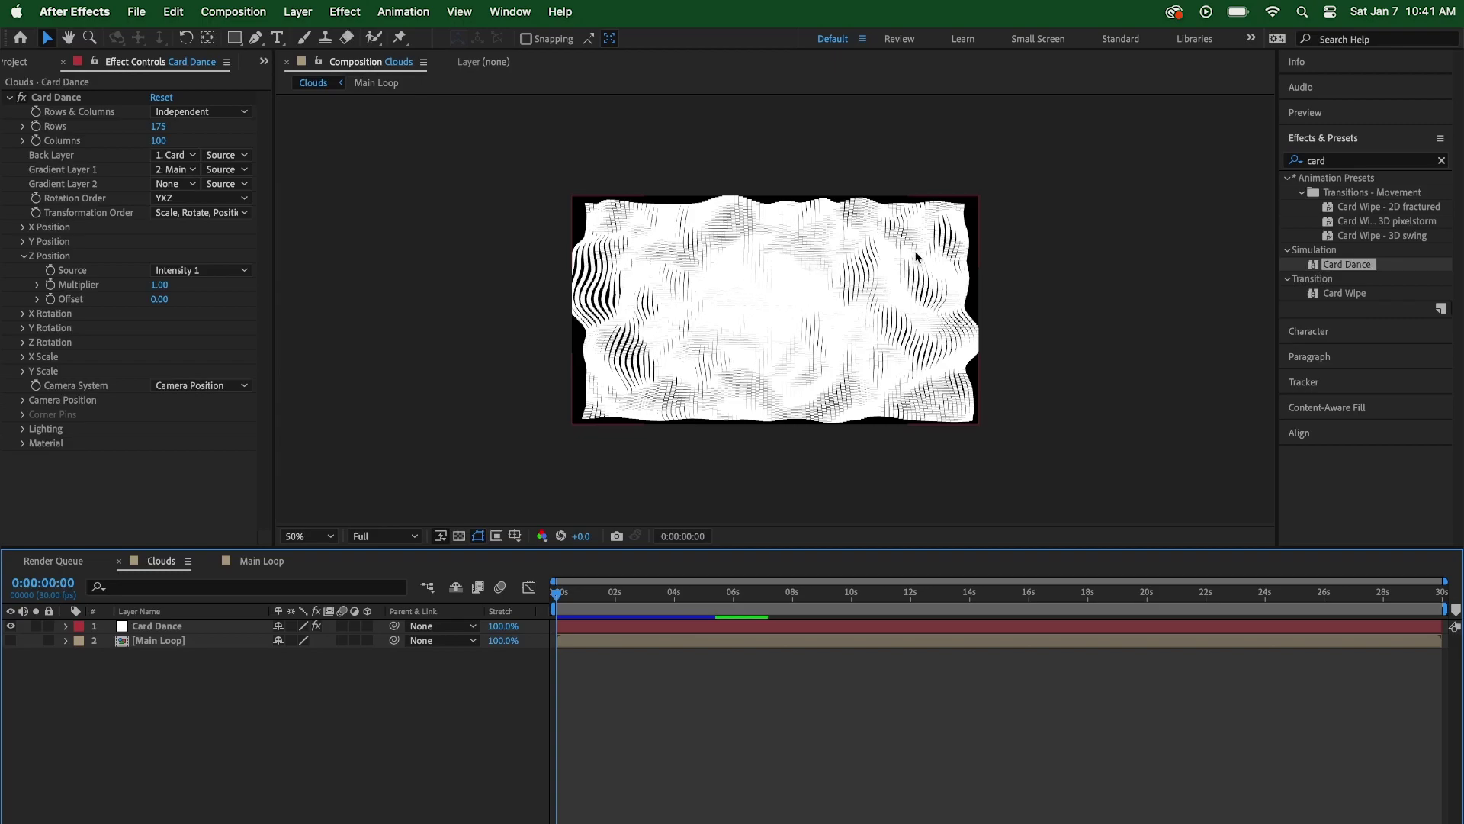
key(space)
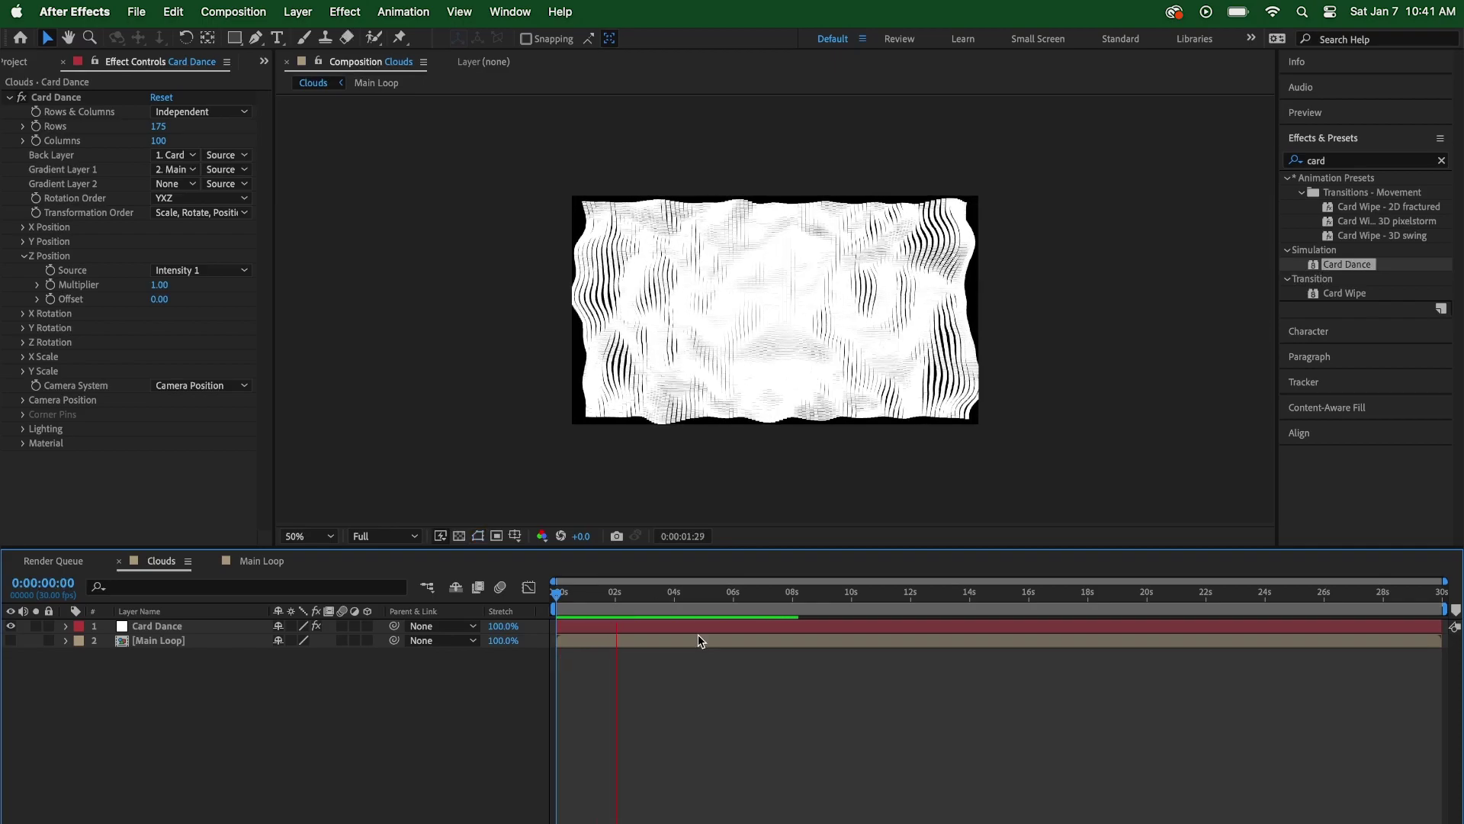
click(596, 608)
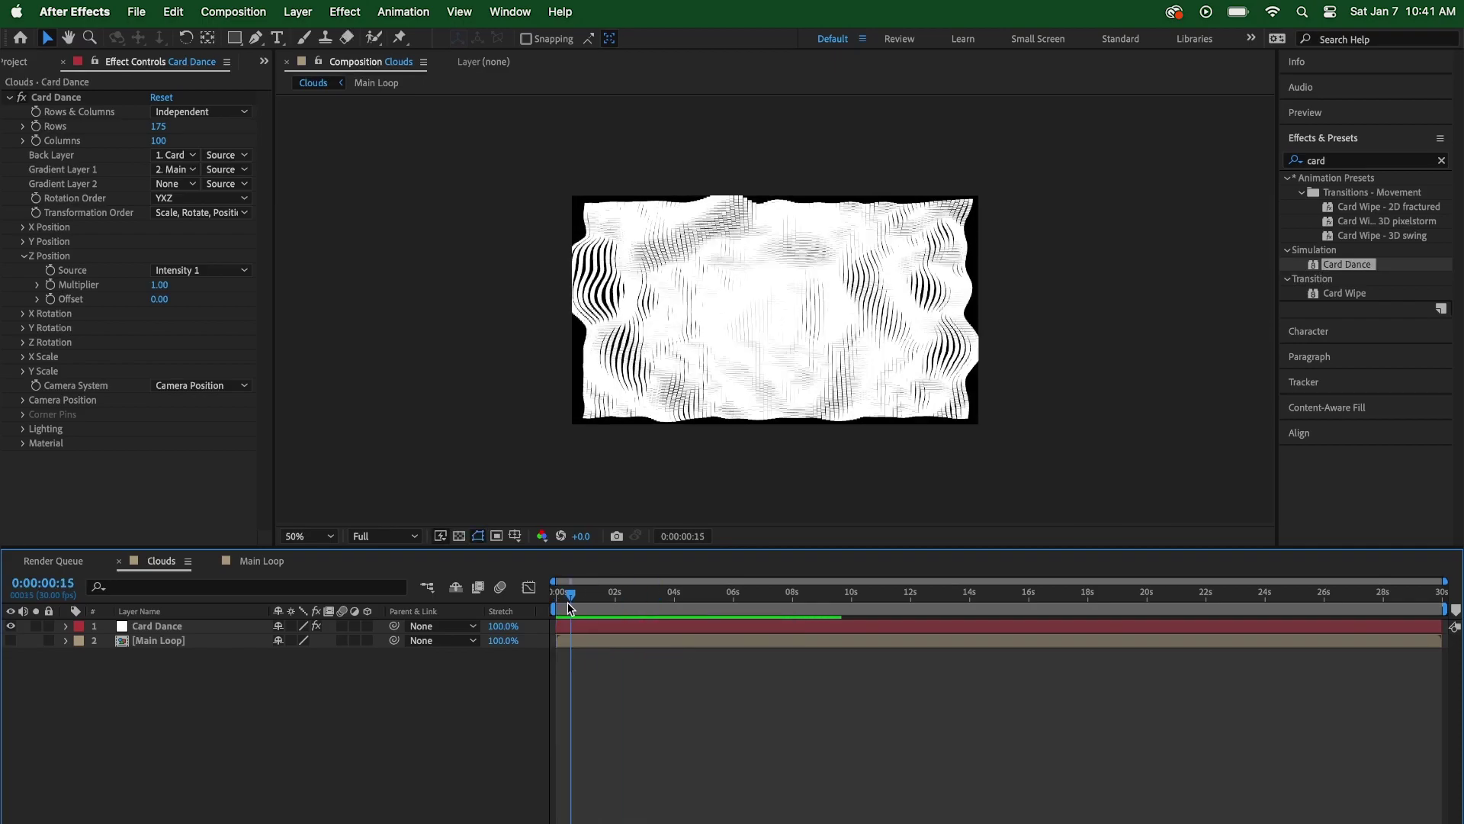
drag(597, 608, 541, 598)
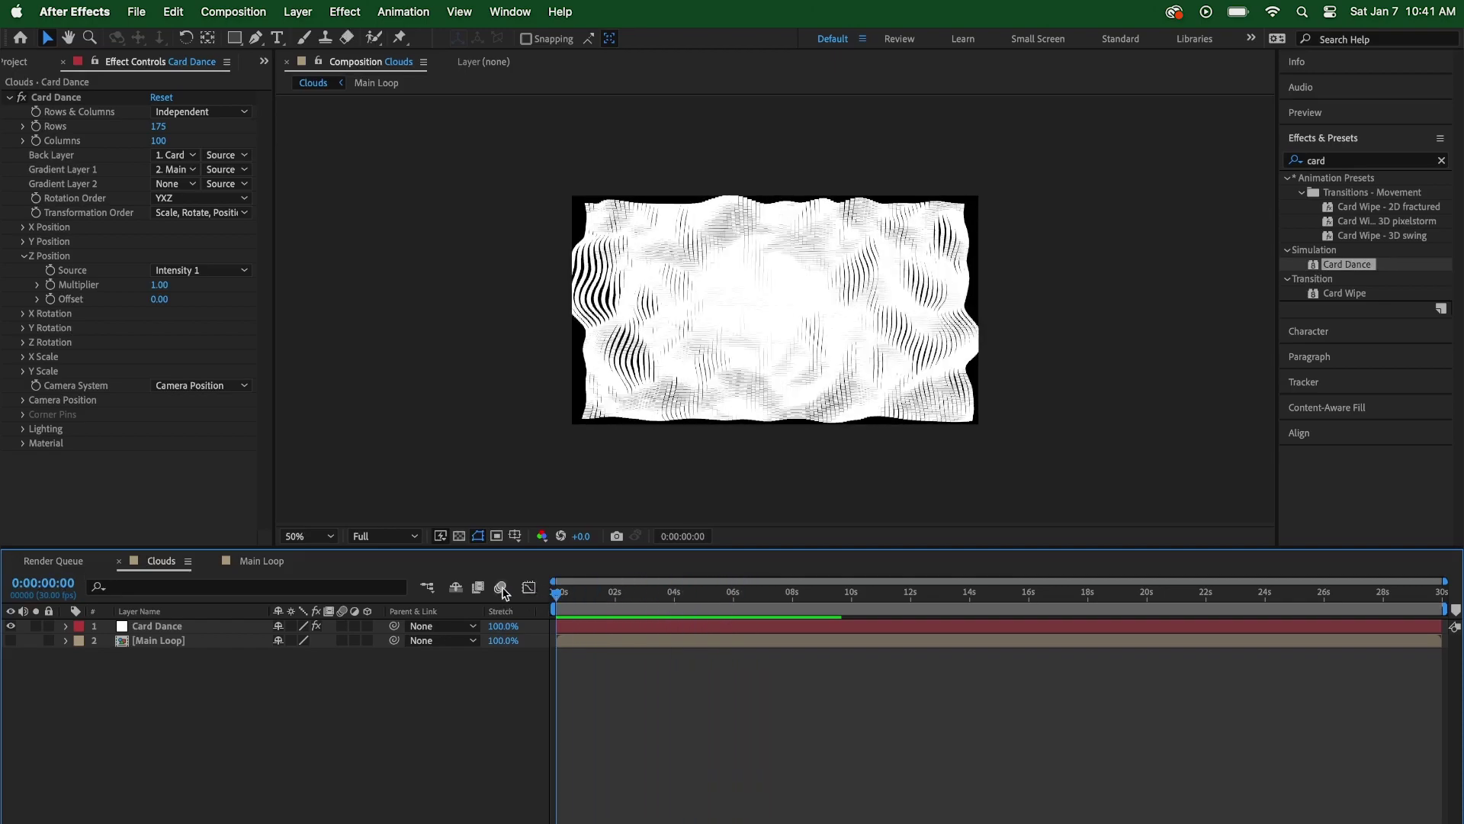
Set the Z Rotation source of the Card Dance effect to Intensity 1
click(23, 257)
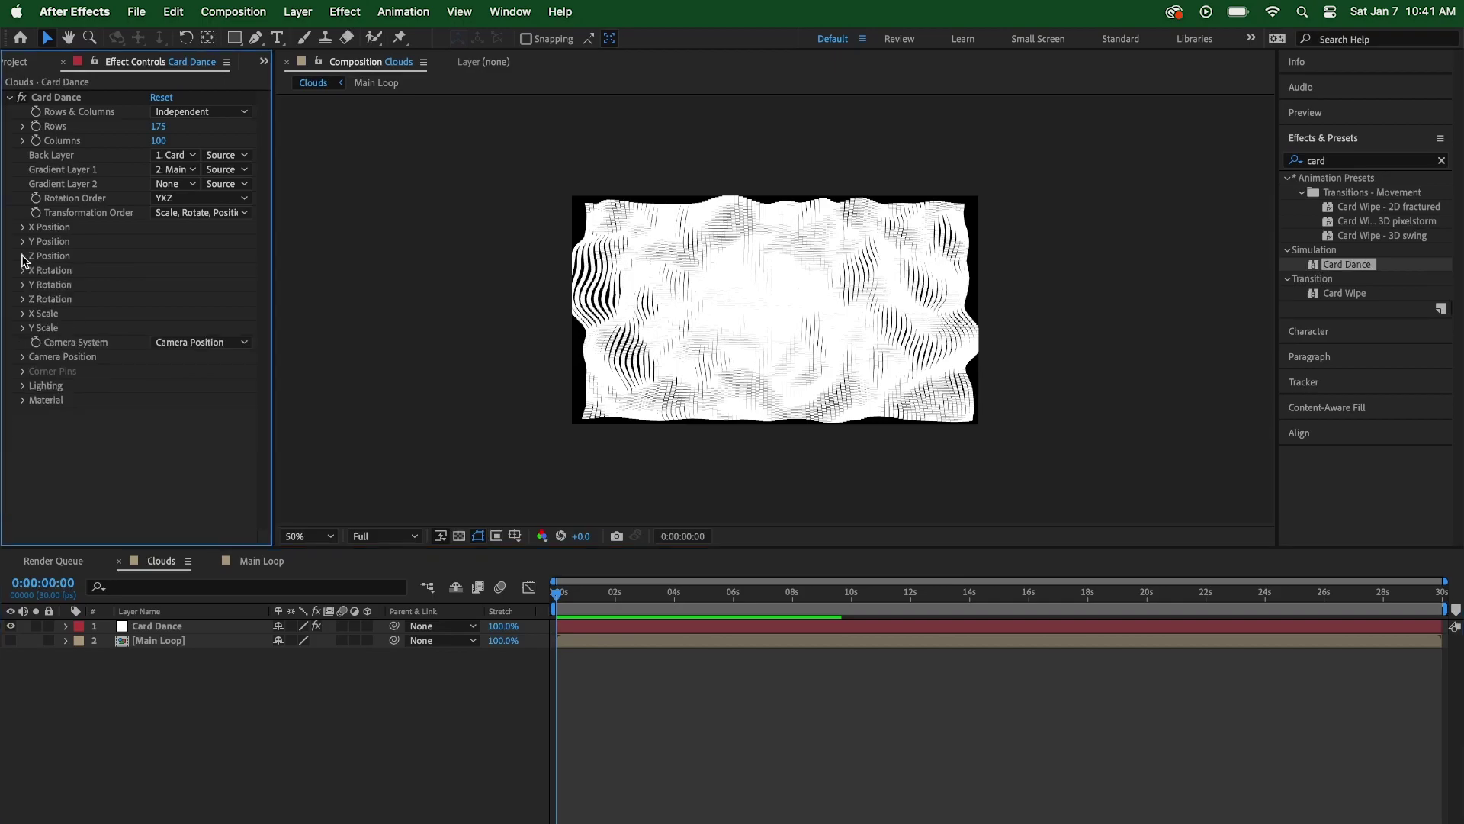
click(24, 299)
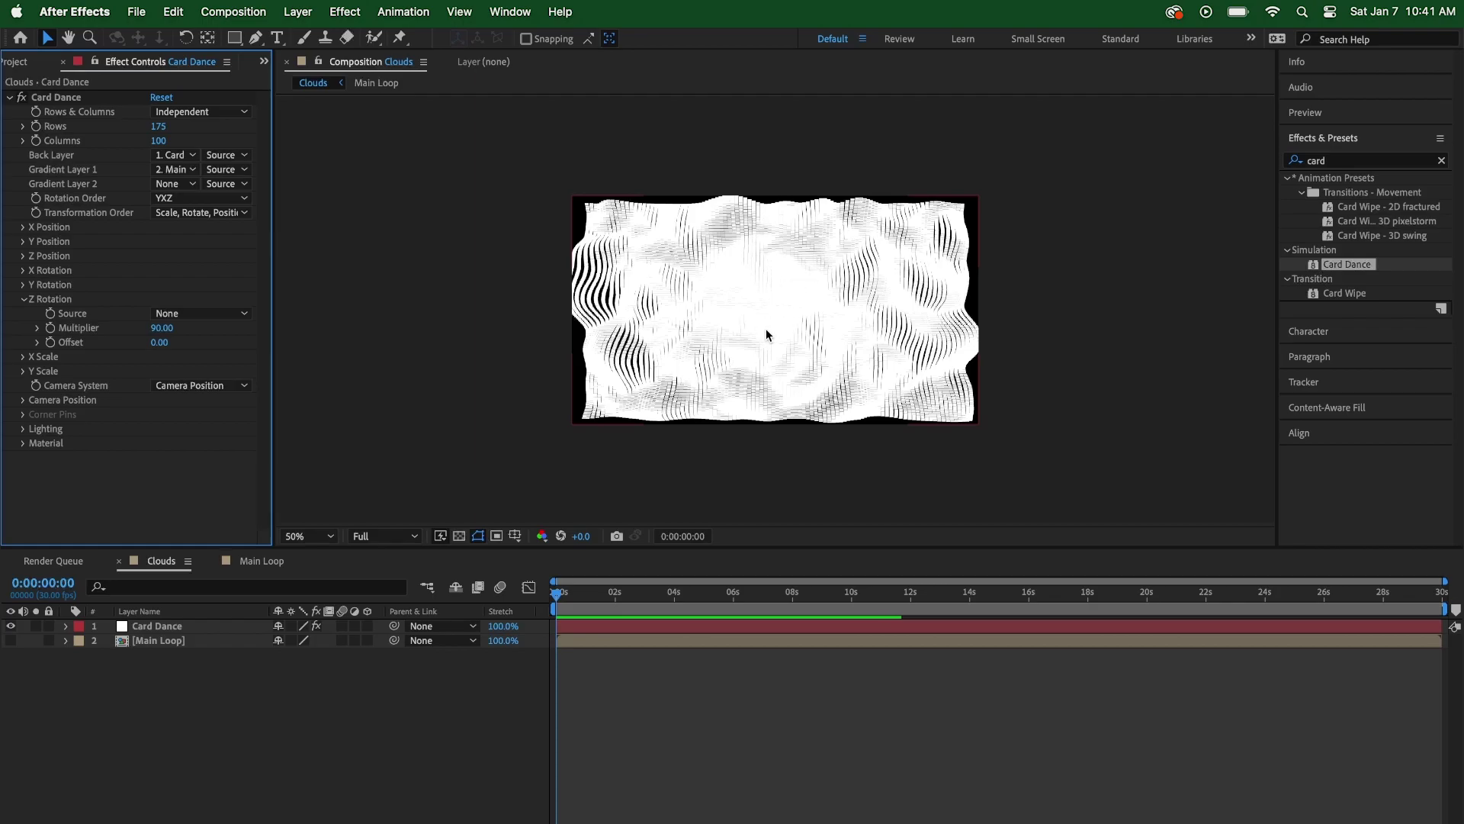
click(205, 313)
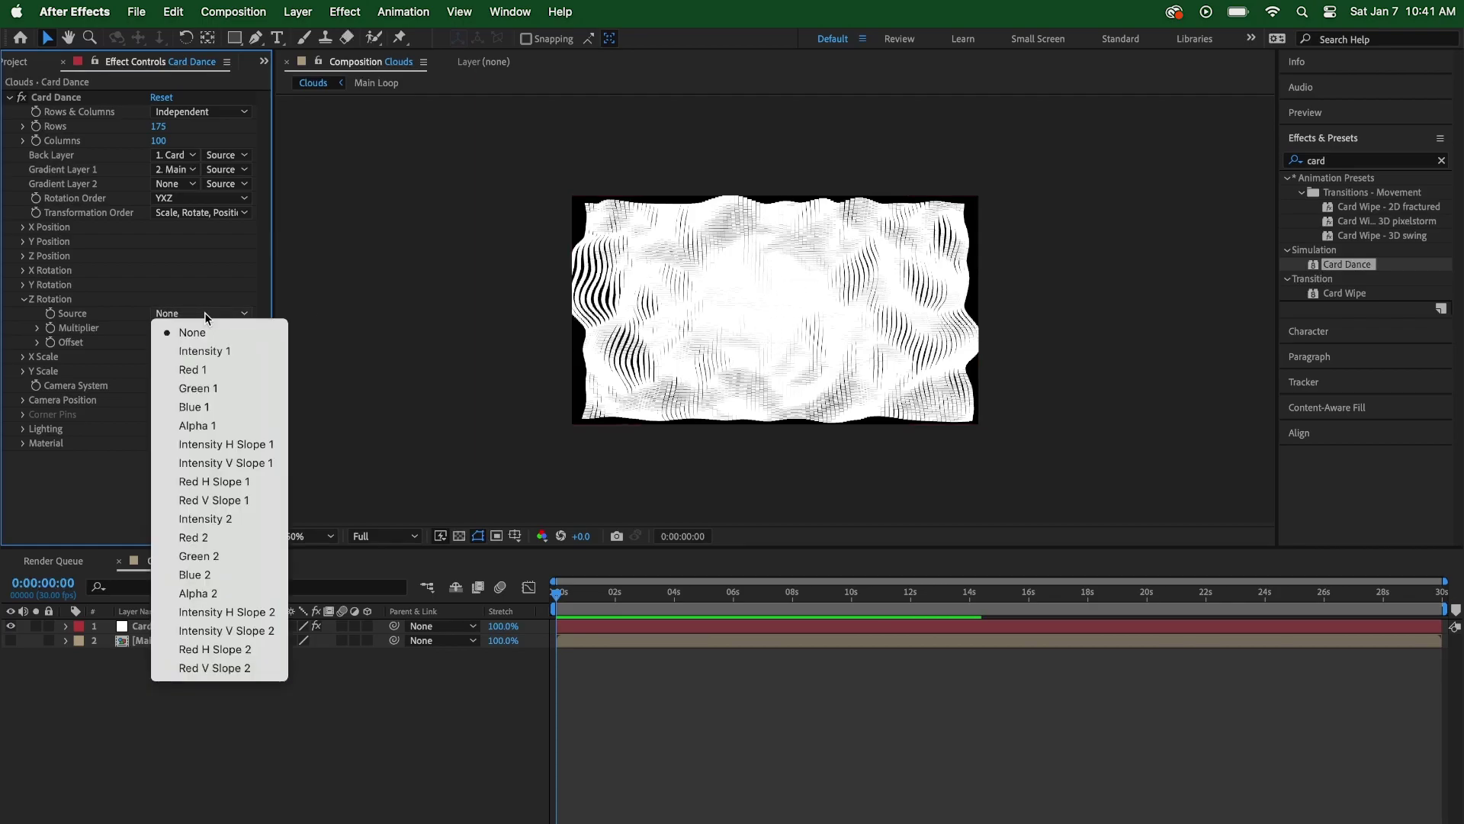
click(204, 351)
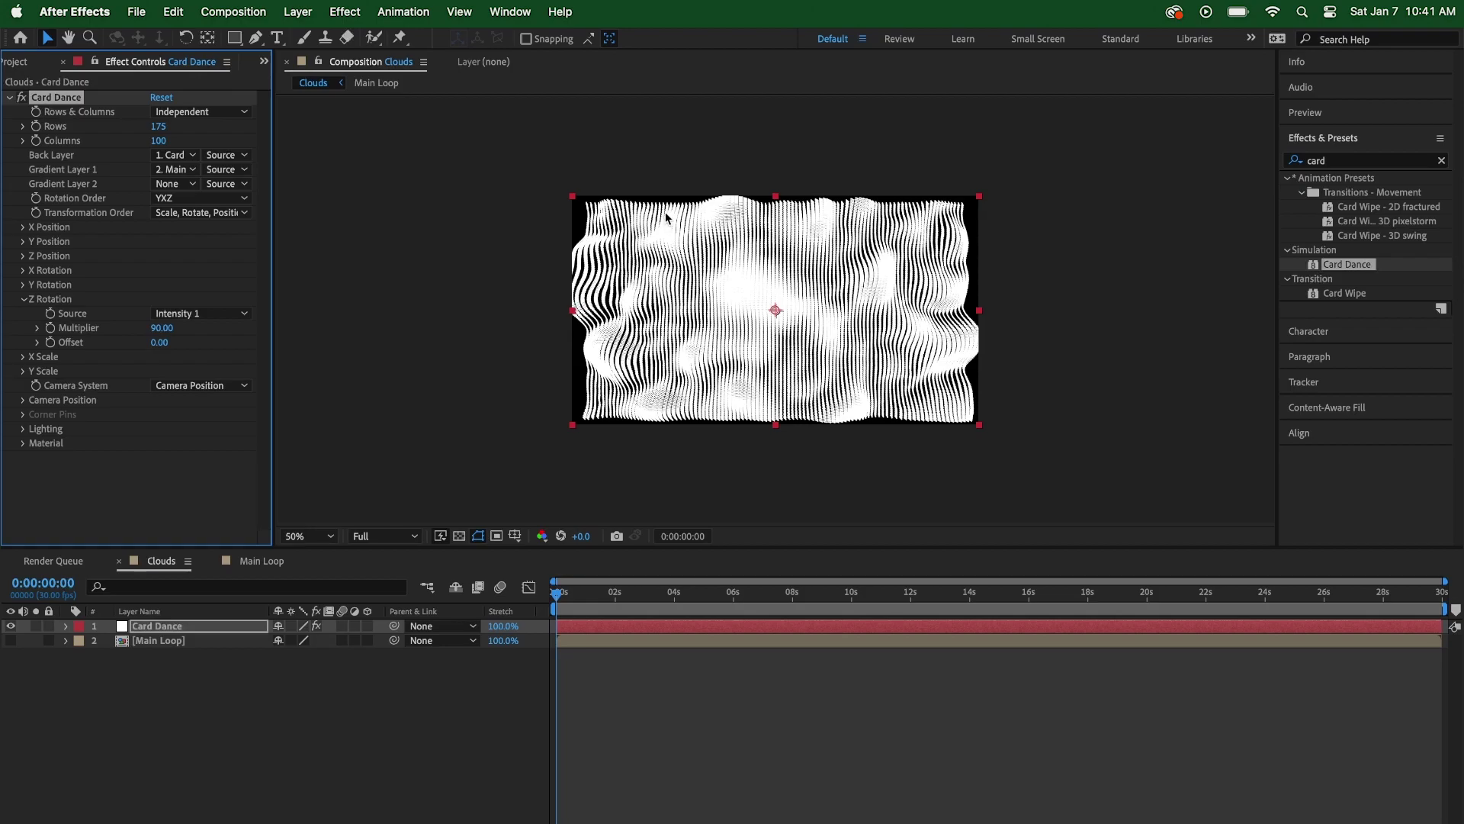
Switch between the Main Loop and Clouds compositions to compare the noise pattern with the rotated cards
click(263, 561)
click(192, 563)
click(236, 563)
click(174, 564)
click(253, 568)
click(160, 564)
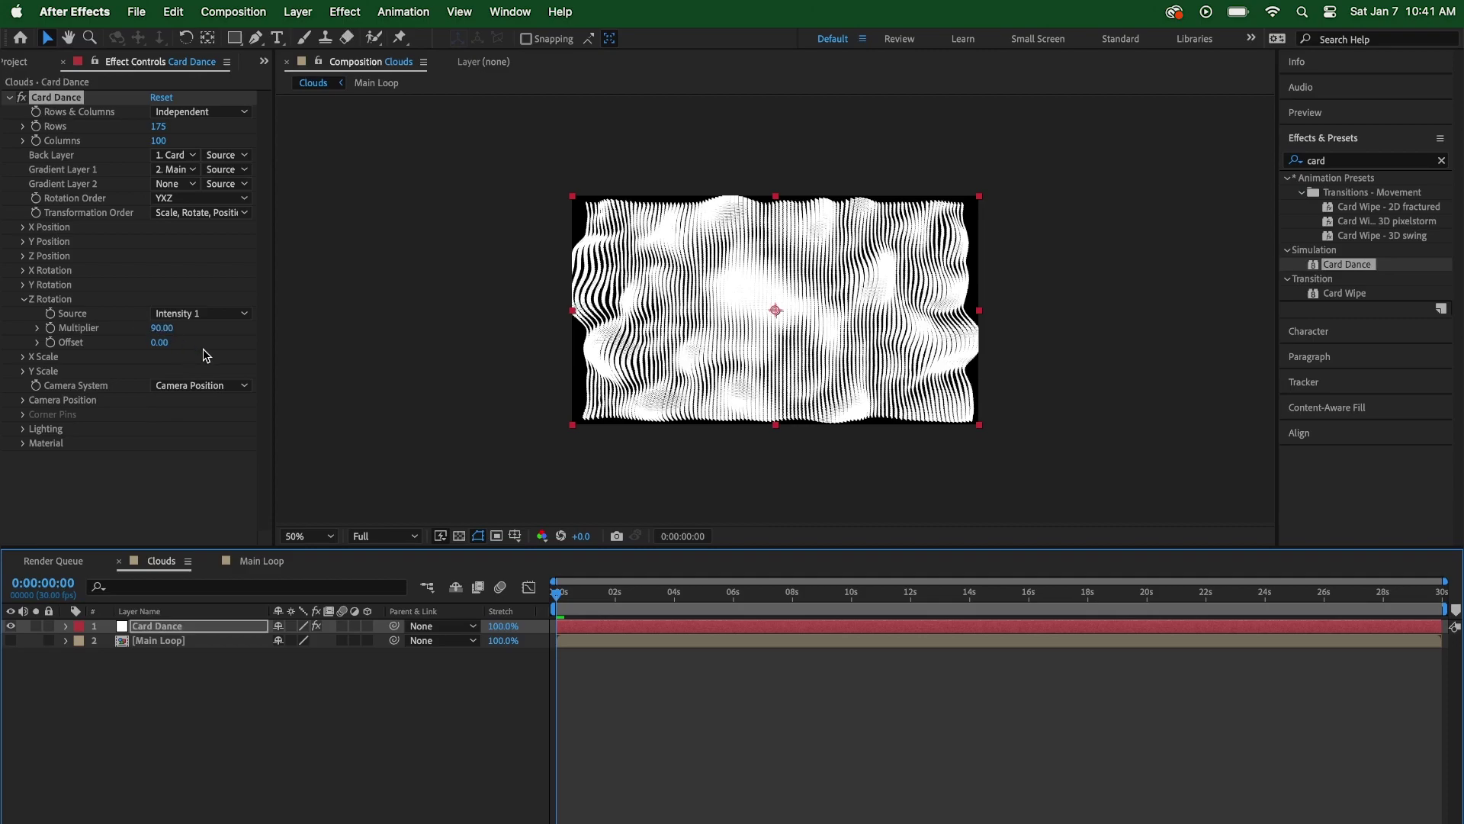
Set Card Dance's Z Rotation multiplier to 0 and its offset to 100
click(161, 328)
text(0)
key(Return)
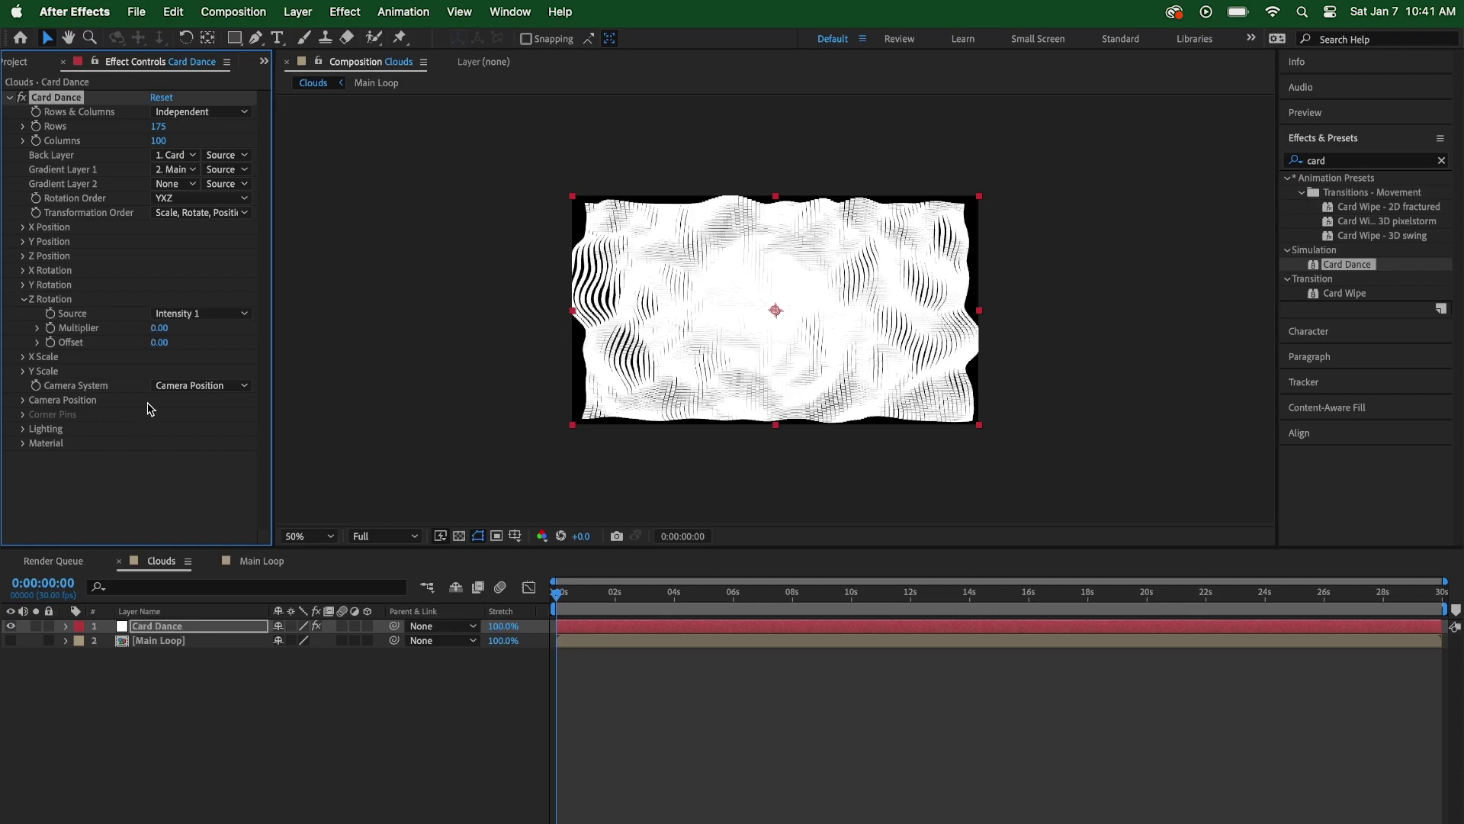
click(160, 342)
key(Return)
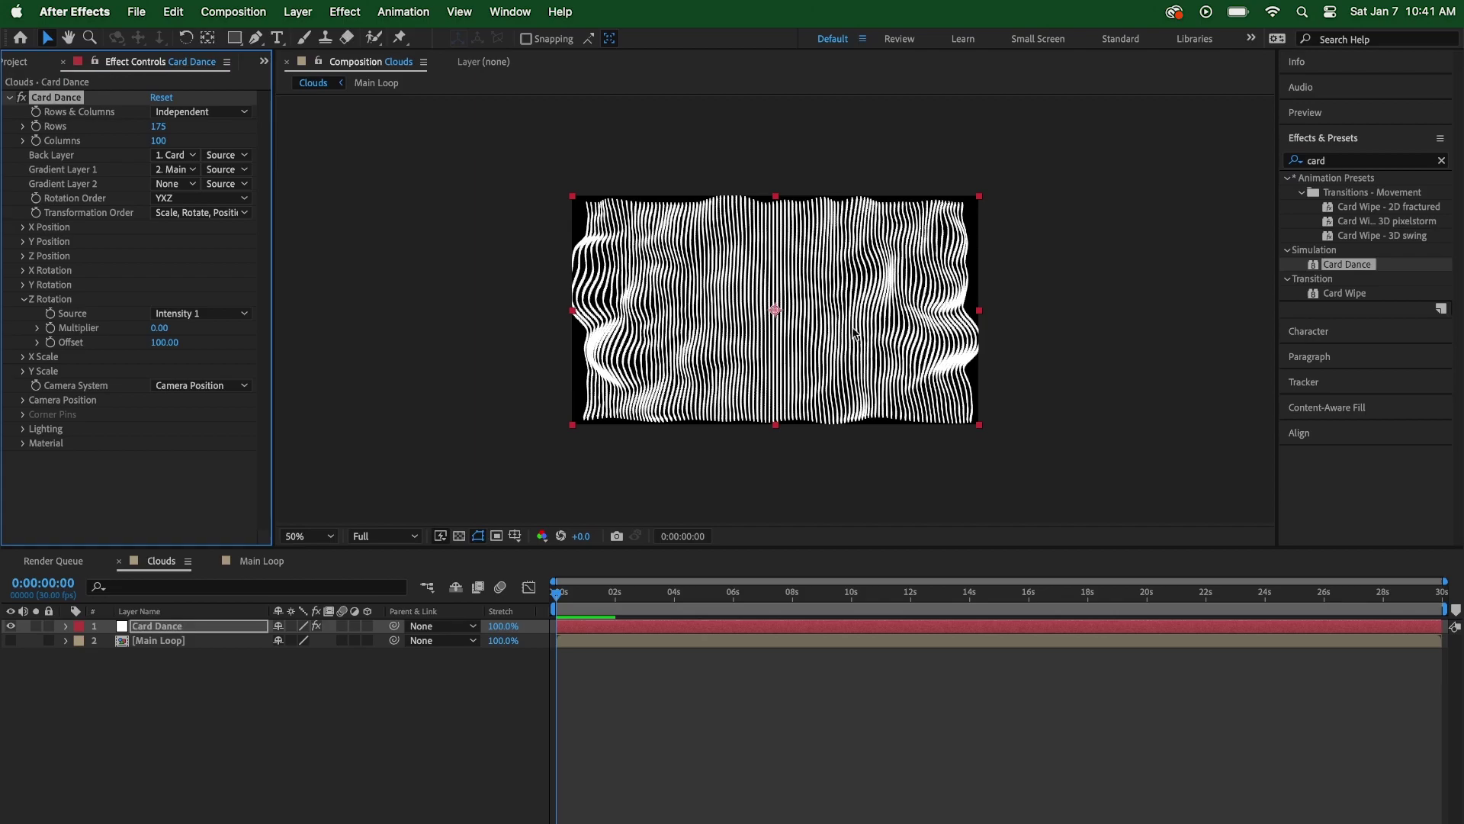
click(23, 299)
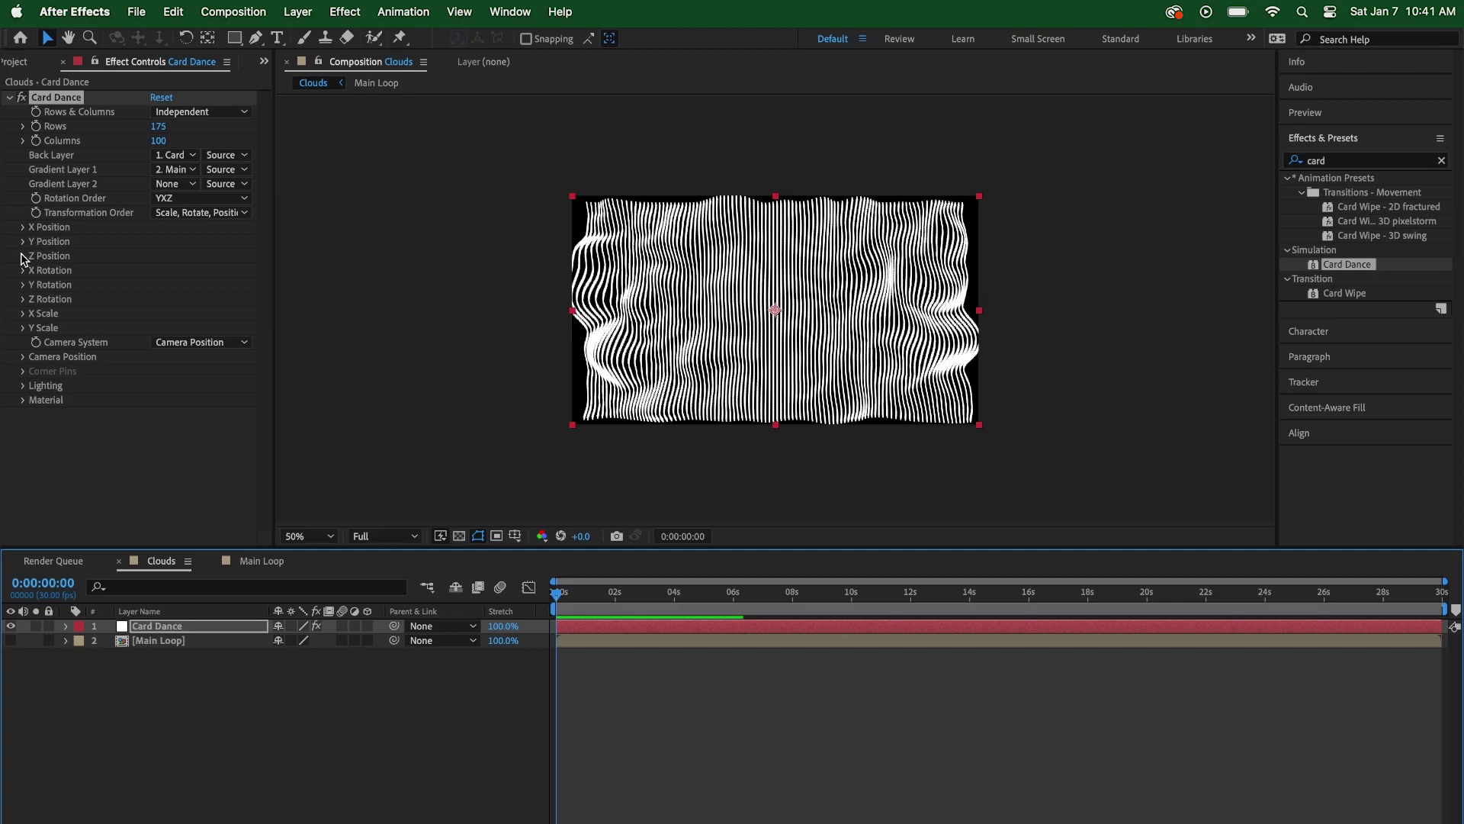
Set Card Dance's Z Position multiplier to 2, comparing the displacement against a multiplier of 1
click(23, 256)
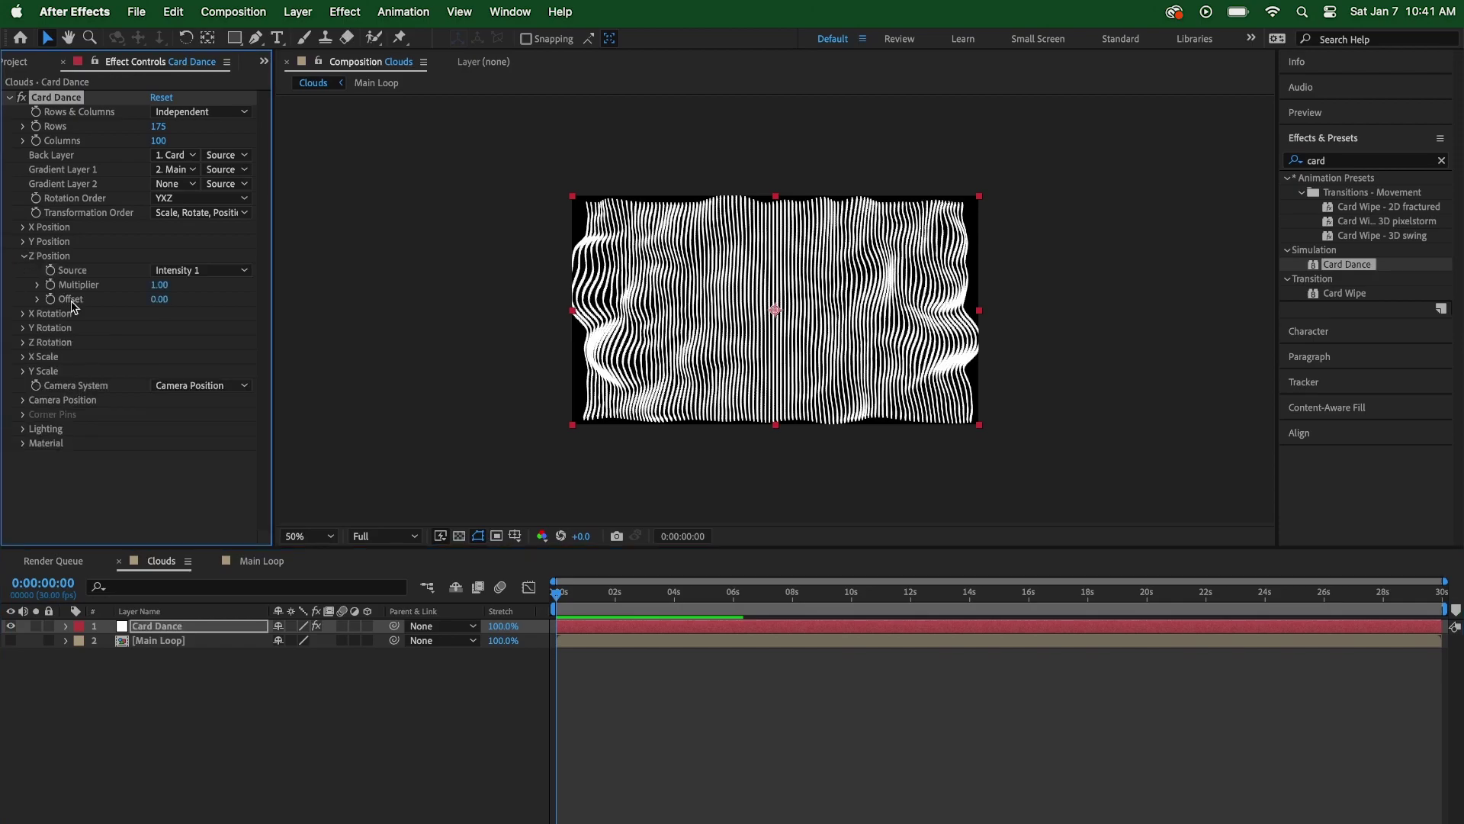
click(168, 285)
key(Return)
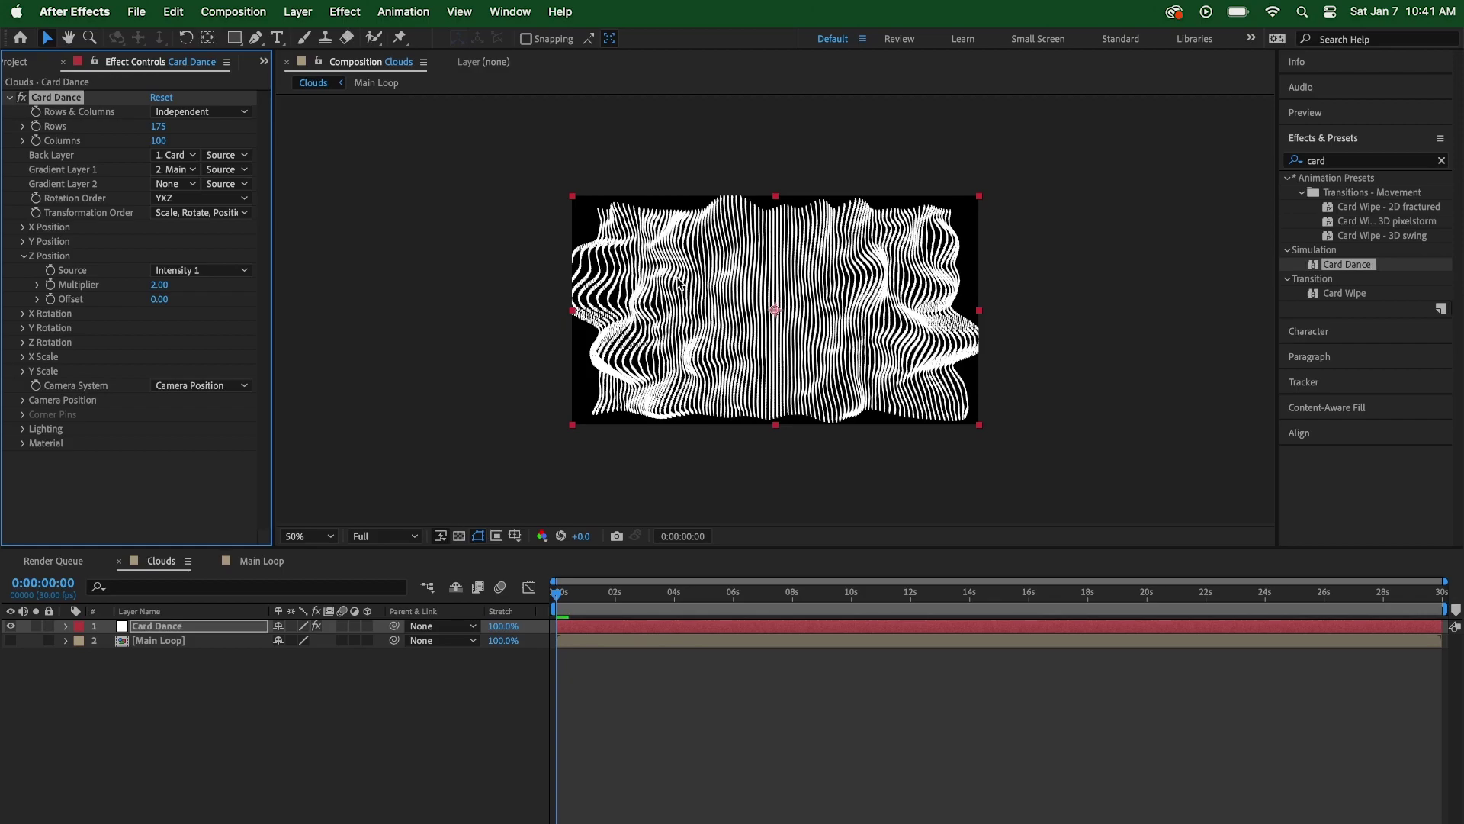
click(158, 284)
text(1)
key(Return)
click(158, 285)
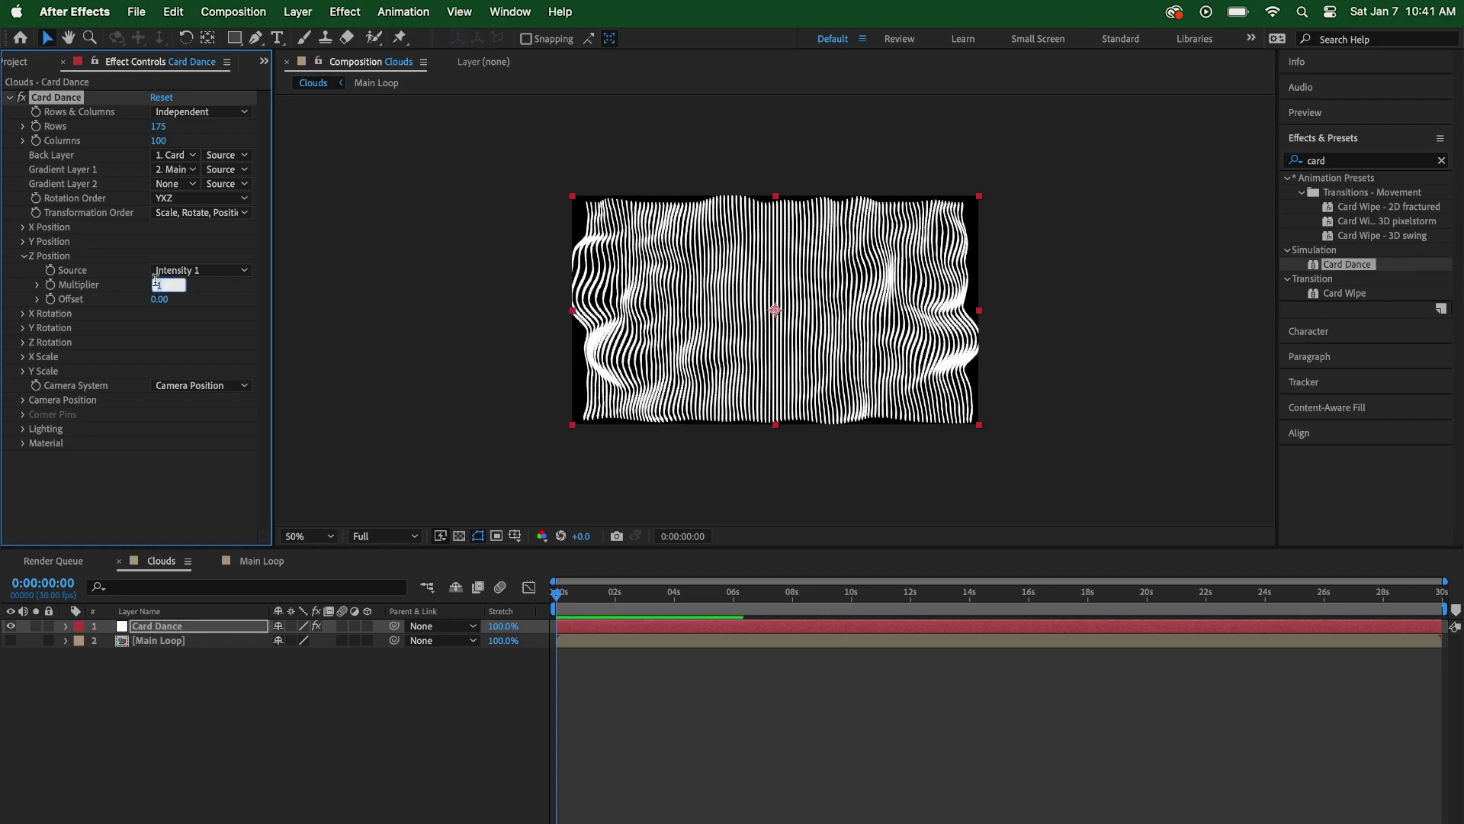
text(2)
key(Return)
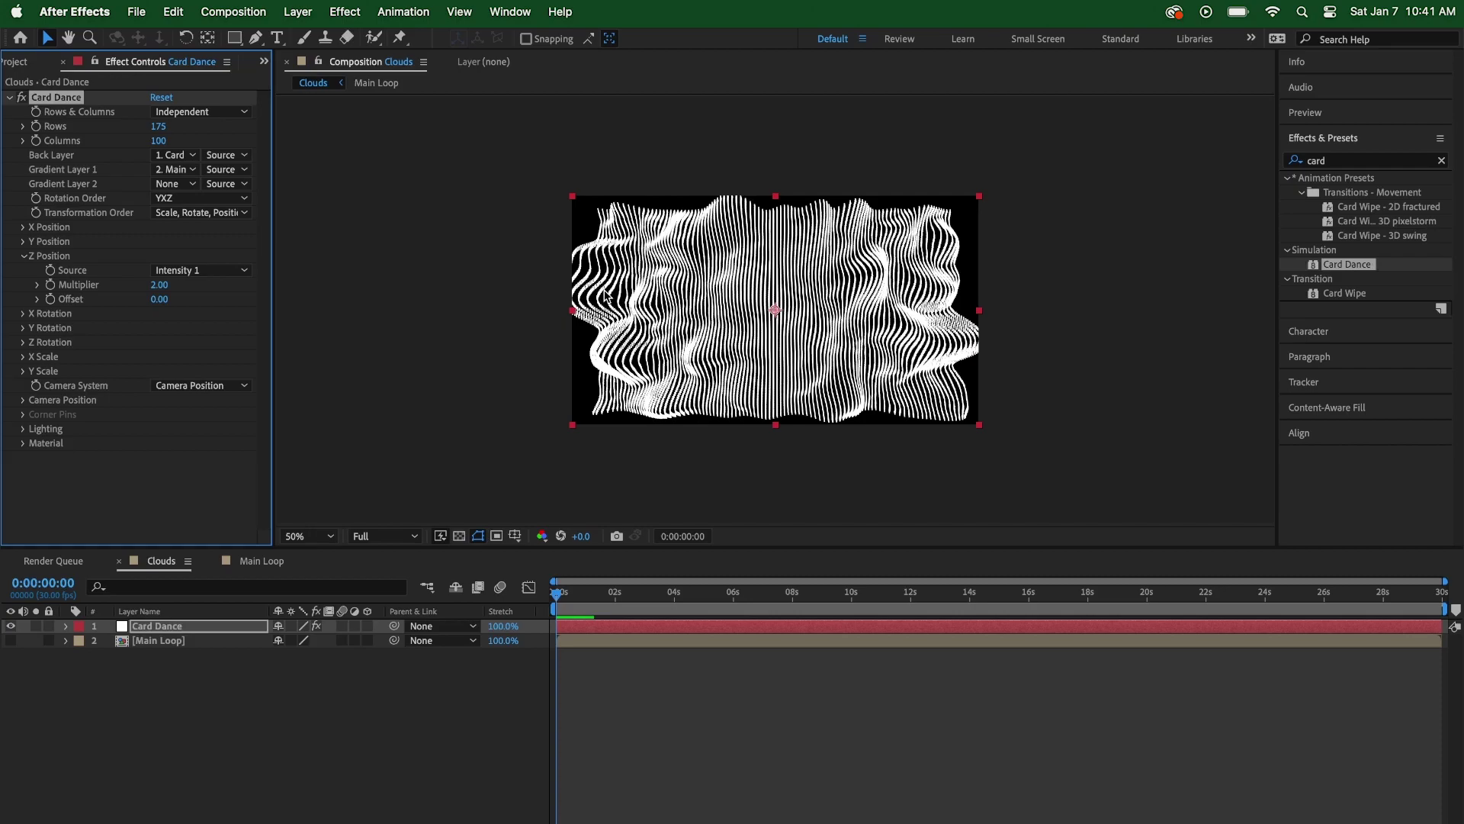
Try a Z Position offset of 4 for the cards and raise it to 5.5
click(158, 299)
text(4)
key(Return)
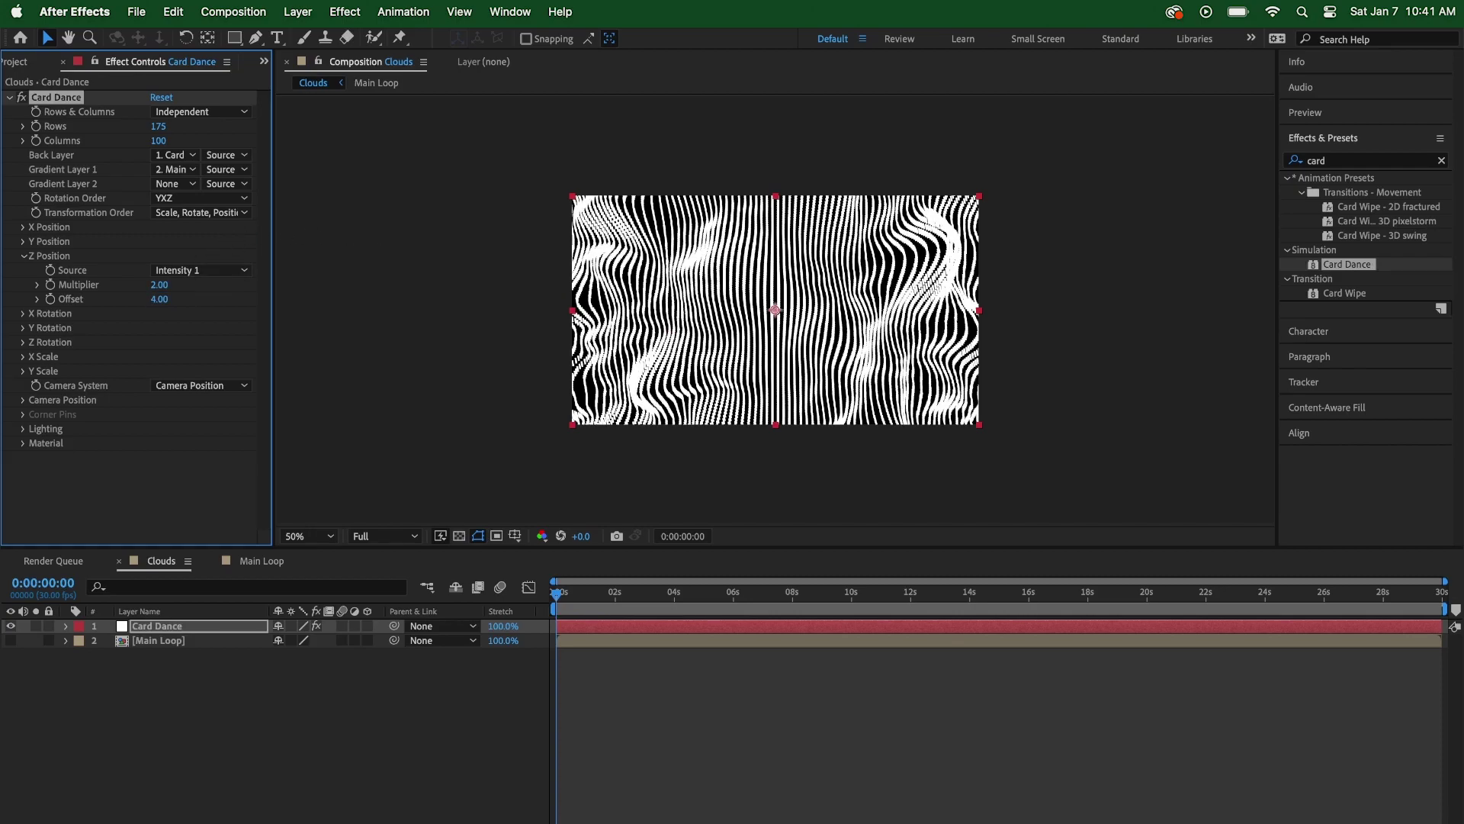
click(159, 300)
text(5.5)
key(Return)
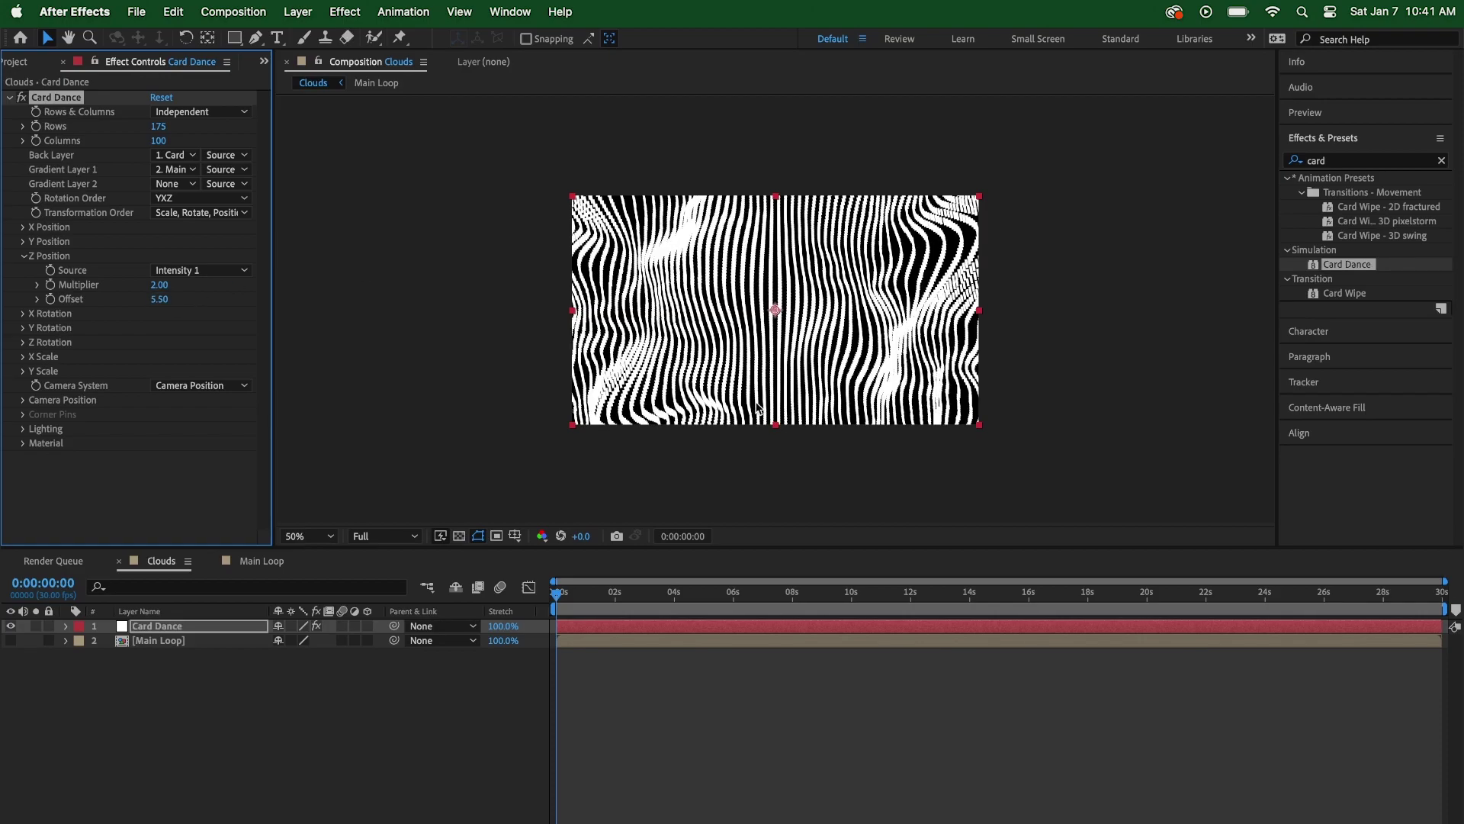
Return to the start of the timeline, readjust the Z Position offset and preview the Clouds animation
mouse_move(565, 605)
mouse_down()
mouse_move(609, 601)
mouse_move(538, 607)
mouse_up()
click(159, 300)
key(Return)
key(space)
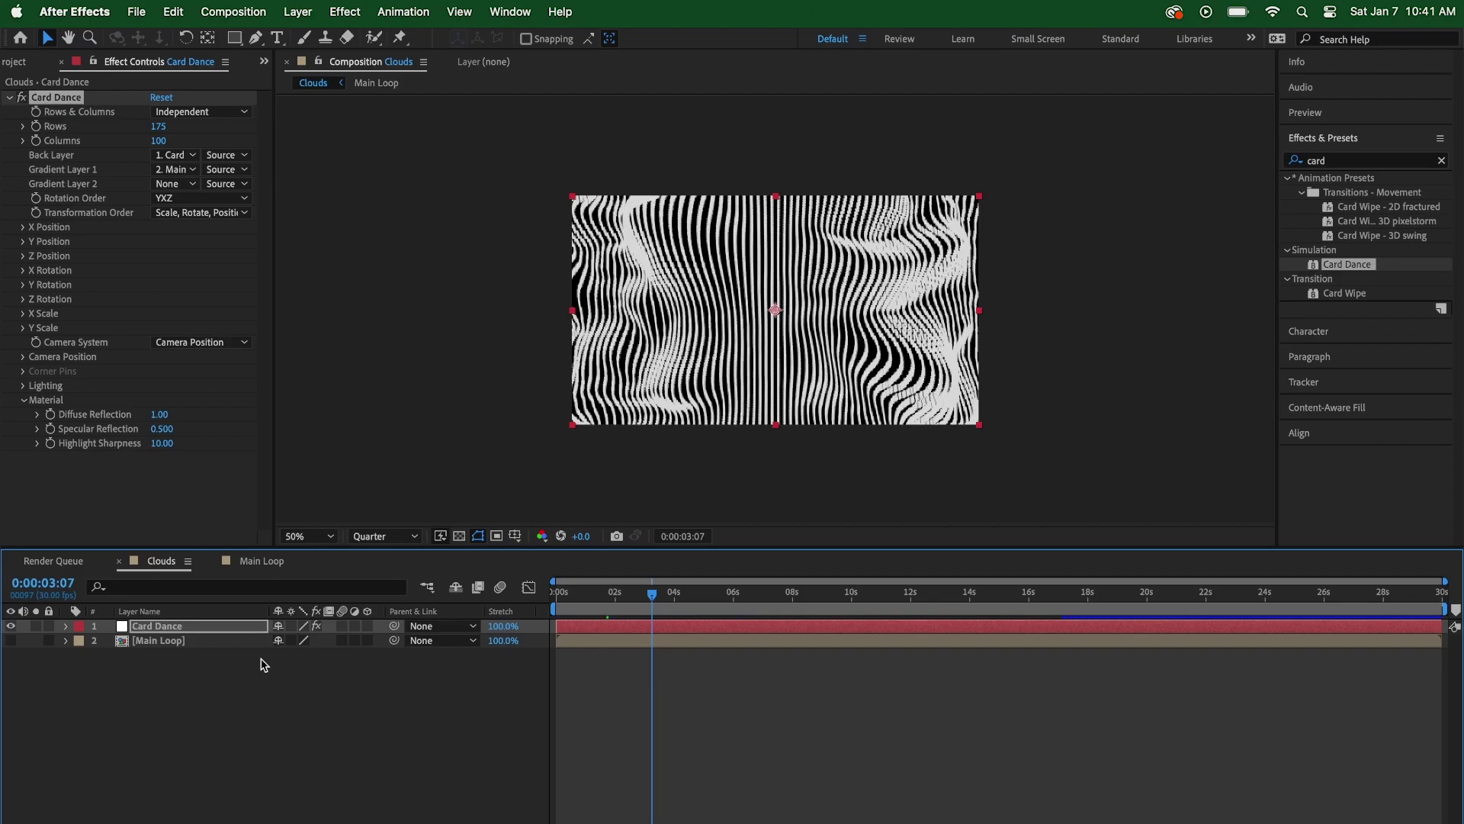
right_click(149, 678)
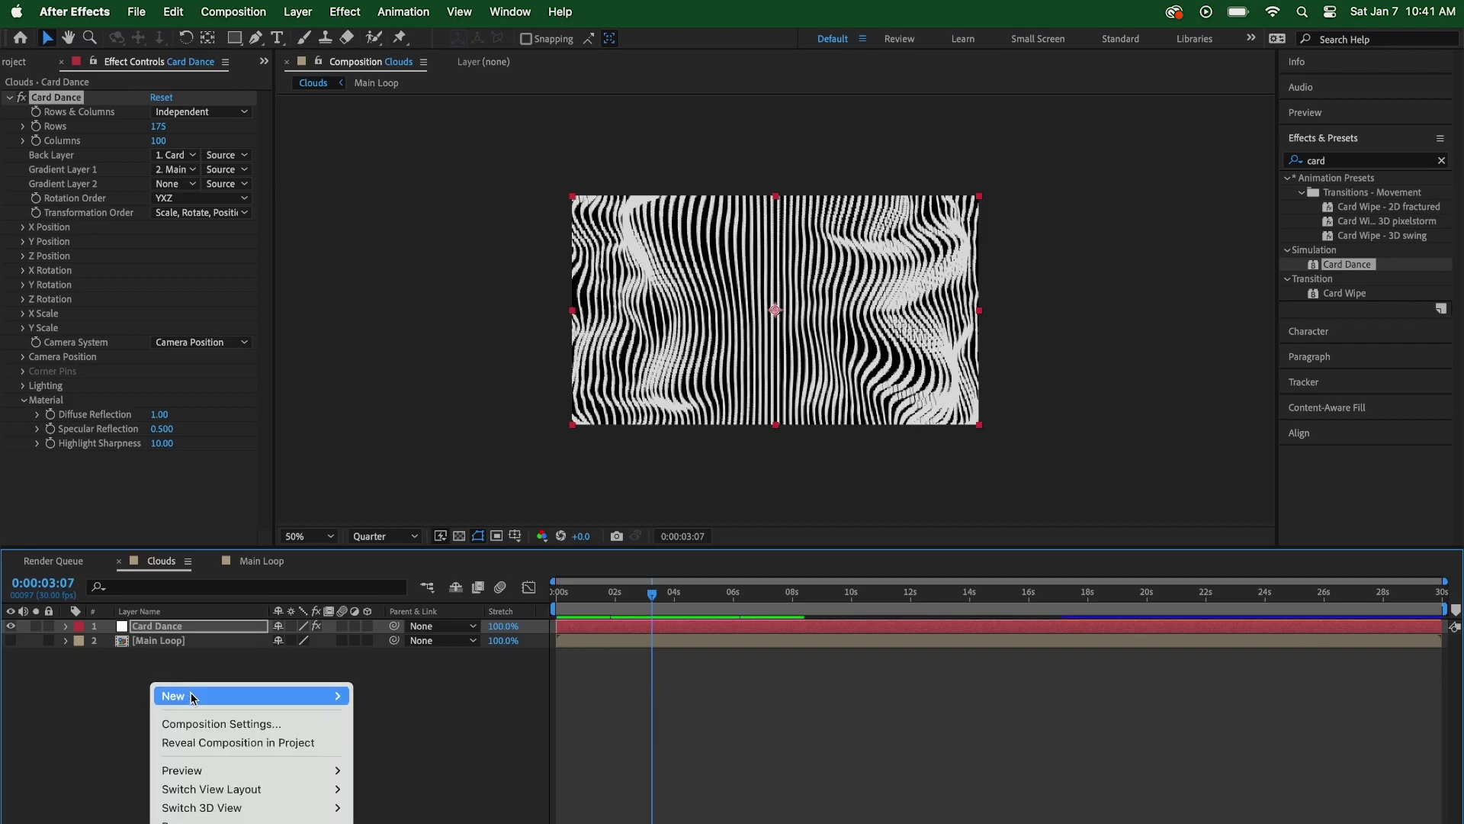
mouse_move(217, 698)
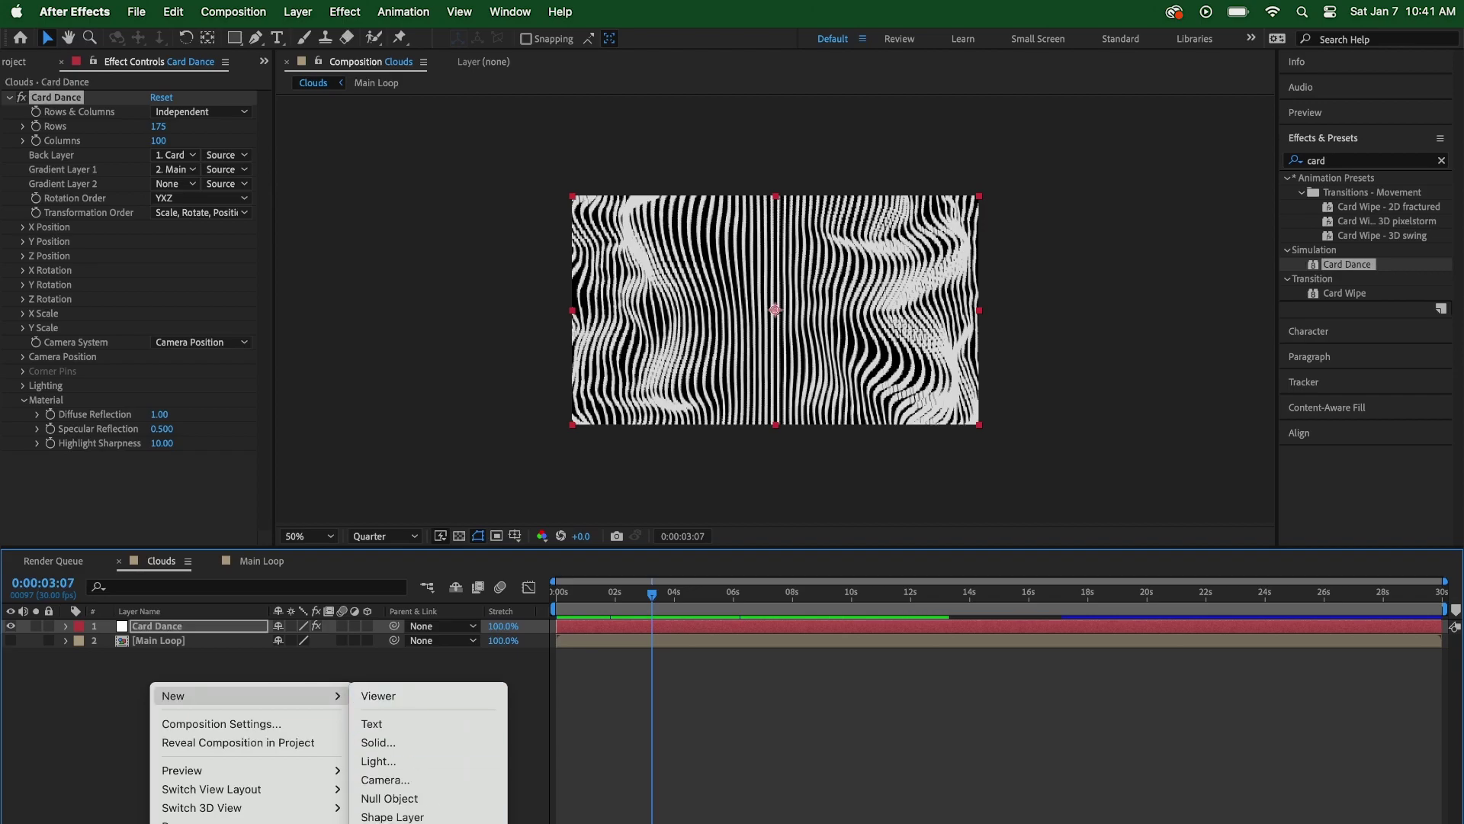
click(136, 679)
Add an adjustment layer above the Card Dance layer in the Clouds composition and rename it FX
right_click(276, 623)
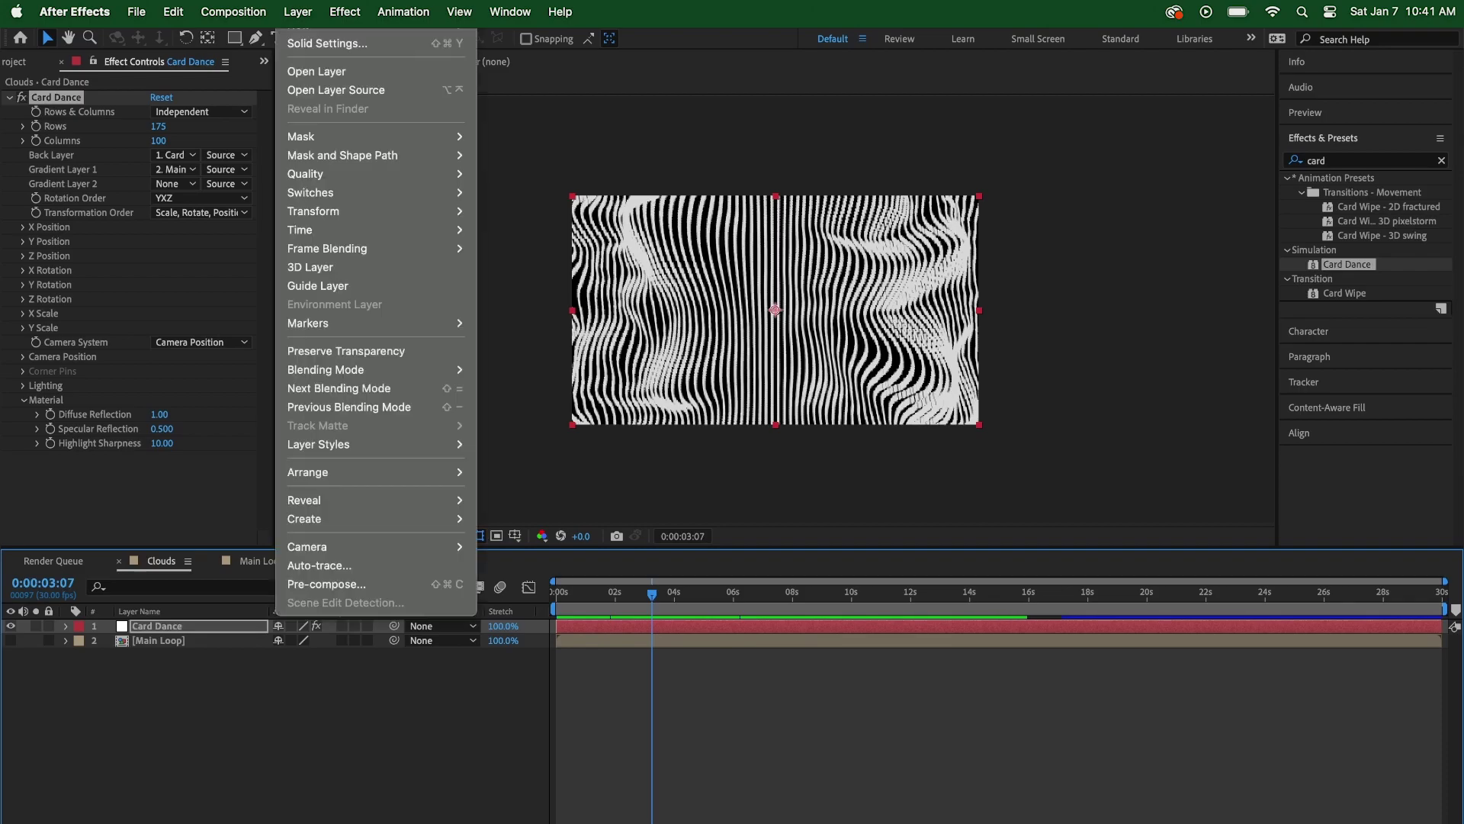
mouse_move(343, 29)
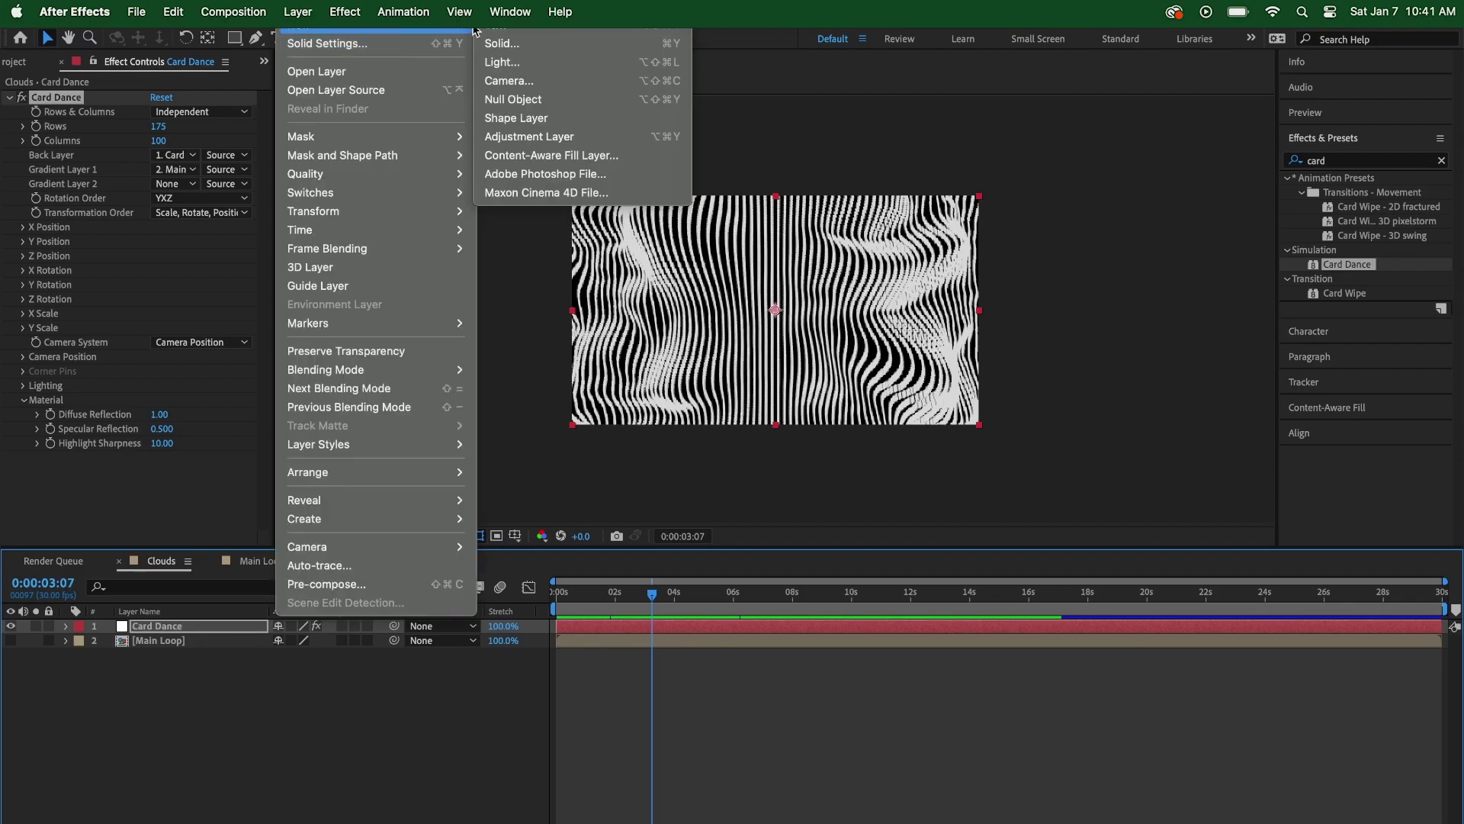
click(527, 136)
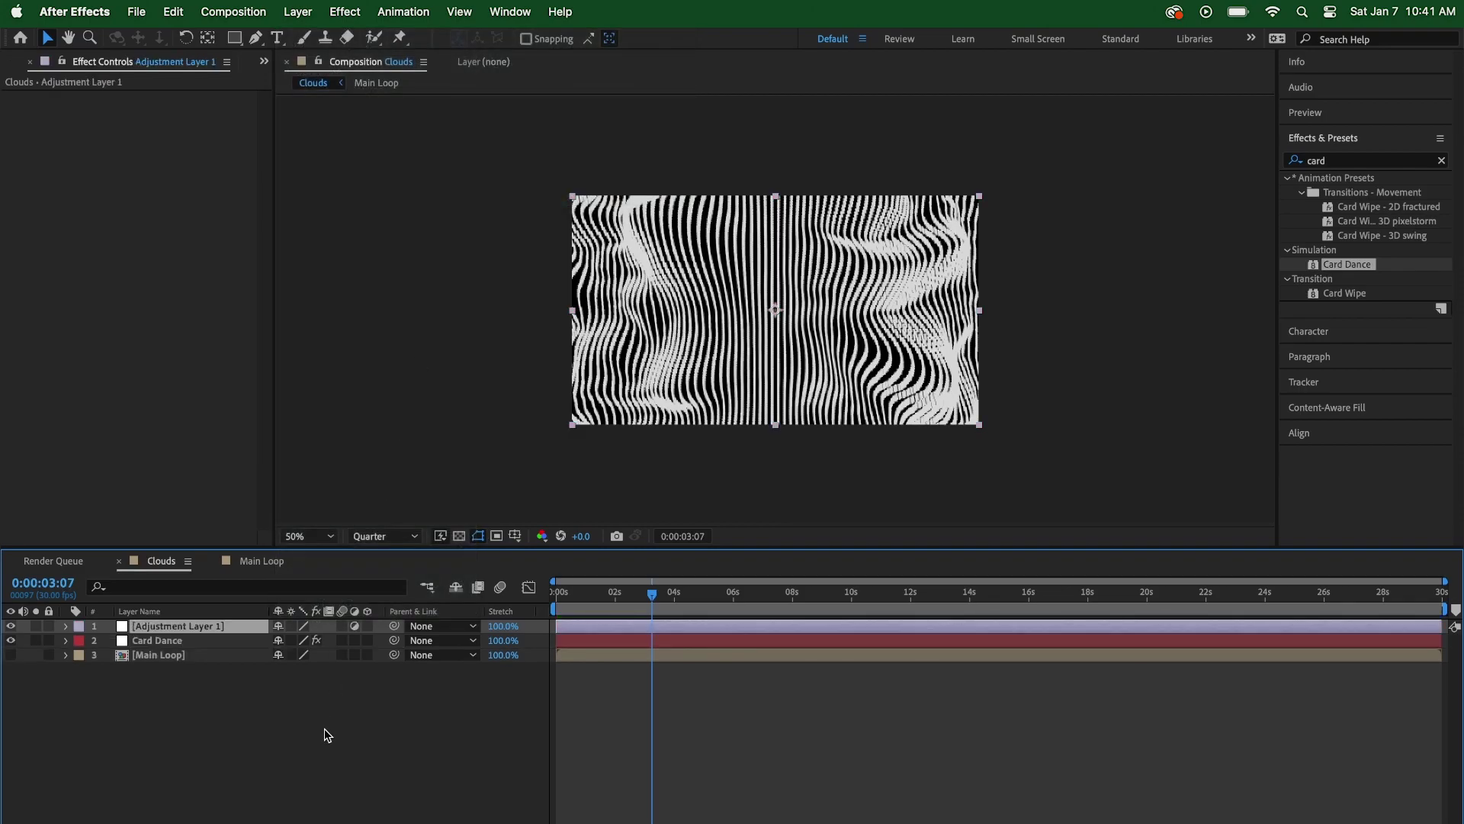
key(Return)
text(FX)
key(Return)
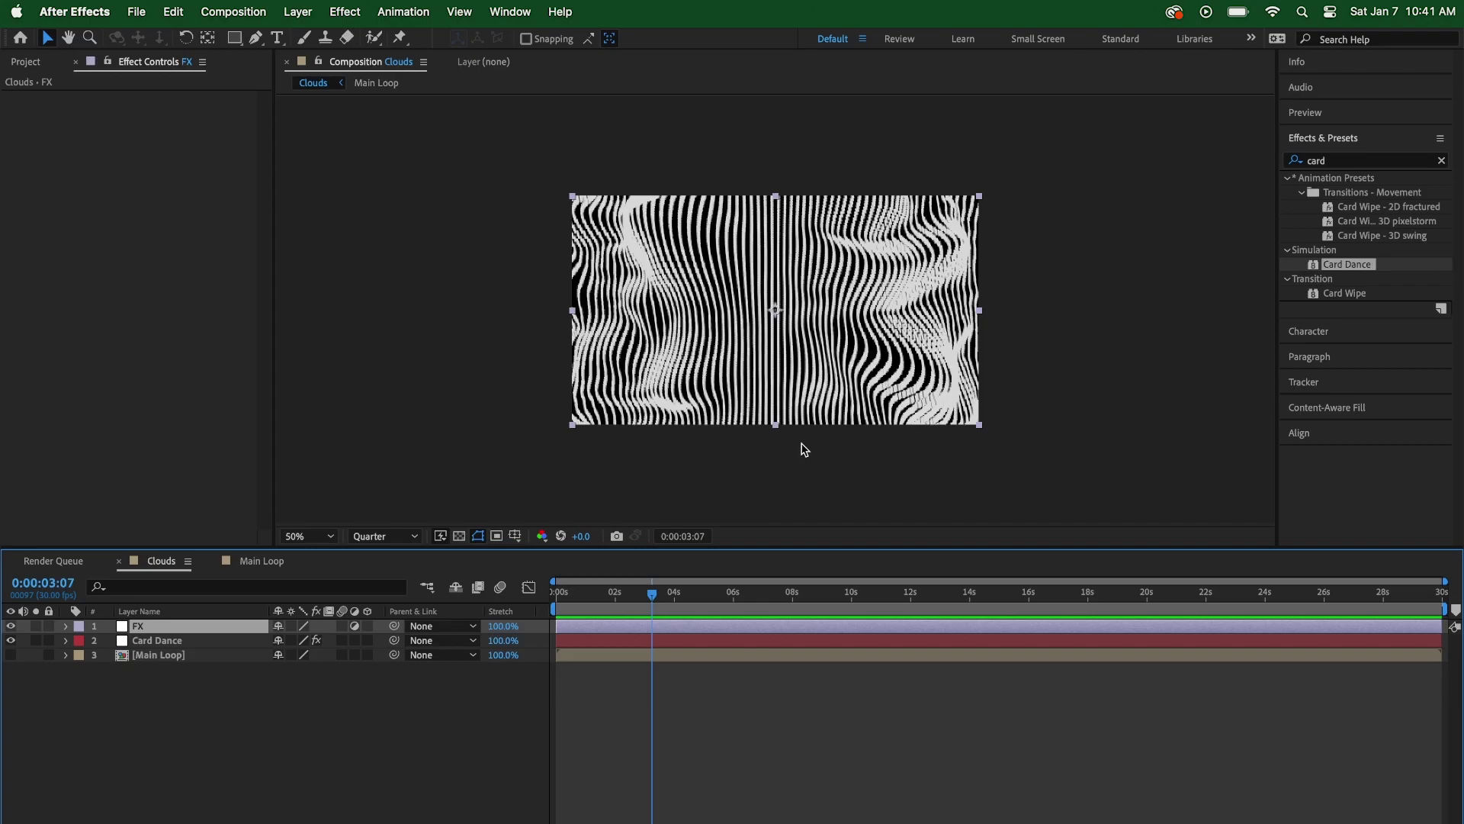
Apply the Gaussian Blur effect to the FX layer and set its Blurriness to 25
click(1354, 161)
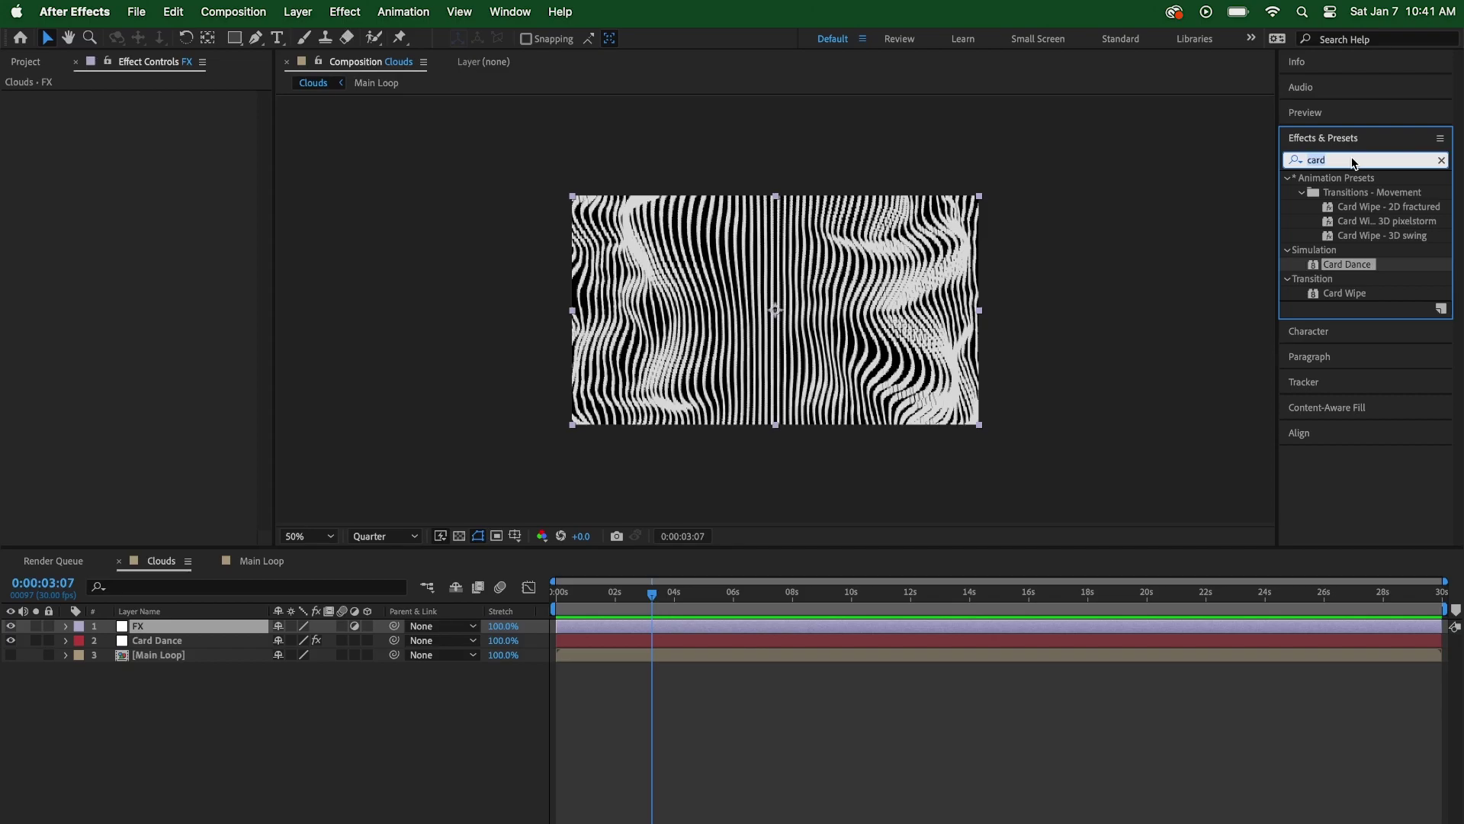
key(BackSpace)
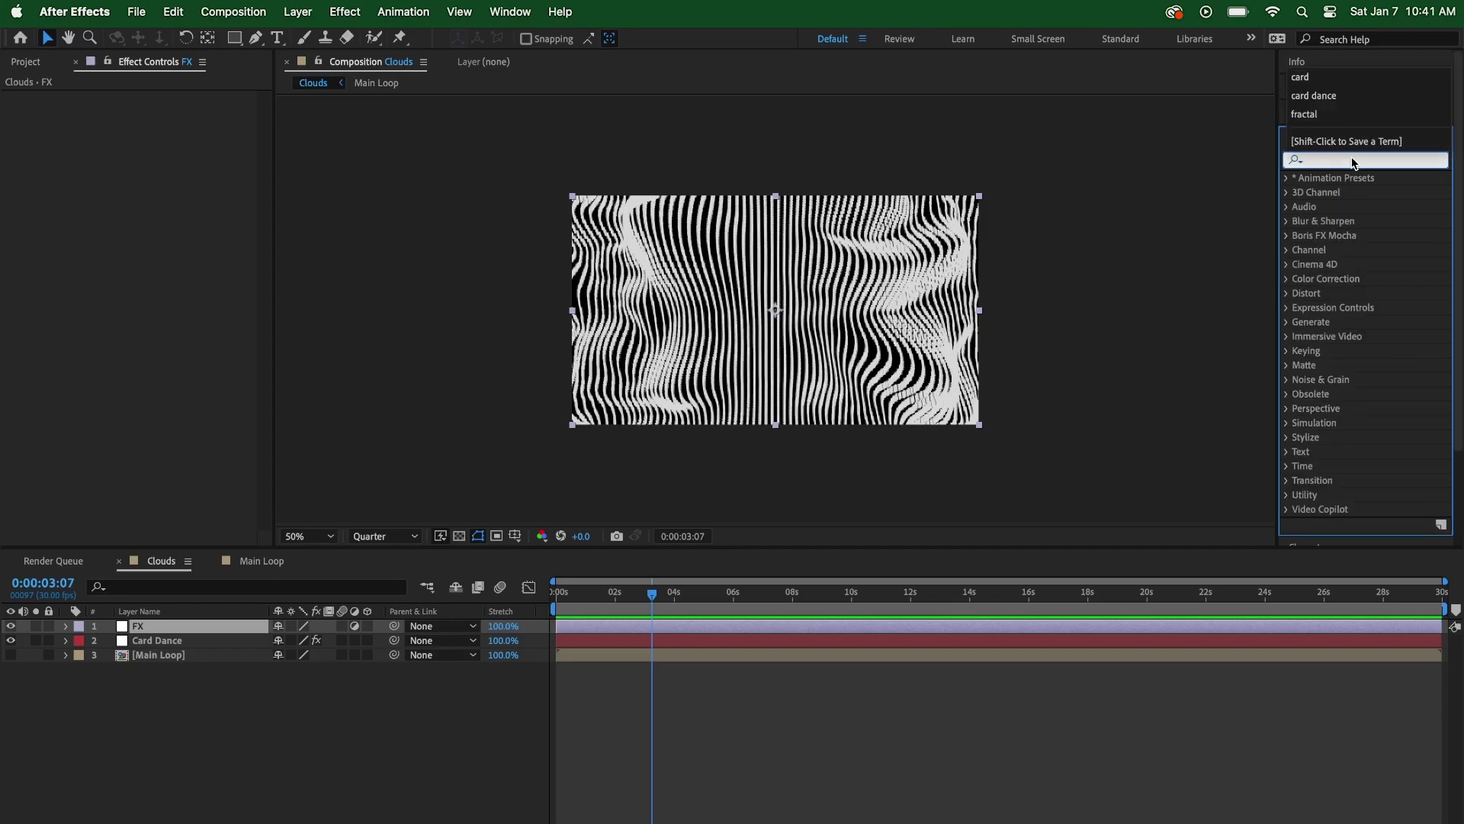
text(gau)
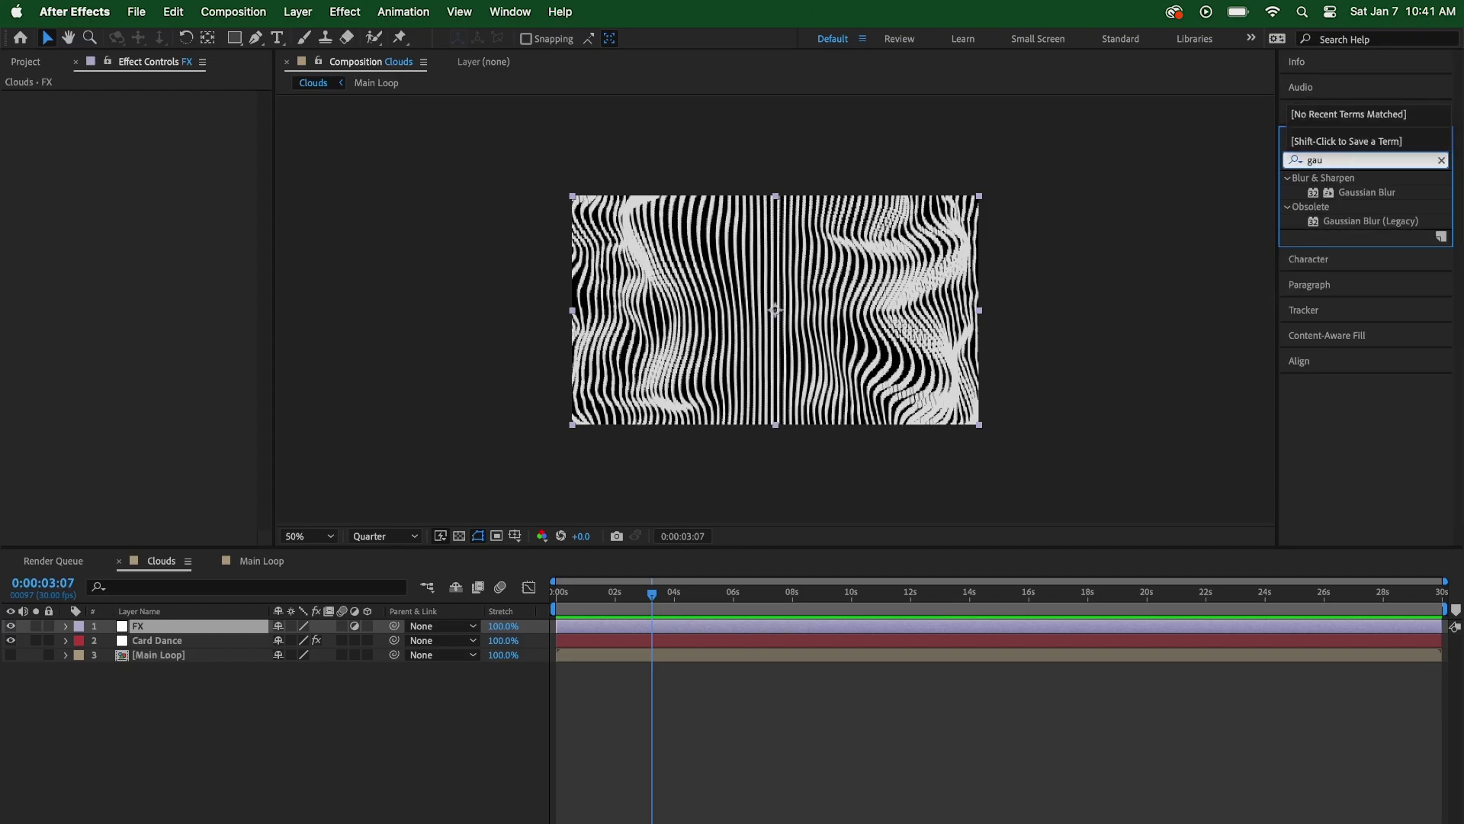
click(681, 629)
double_click(1372, 192)
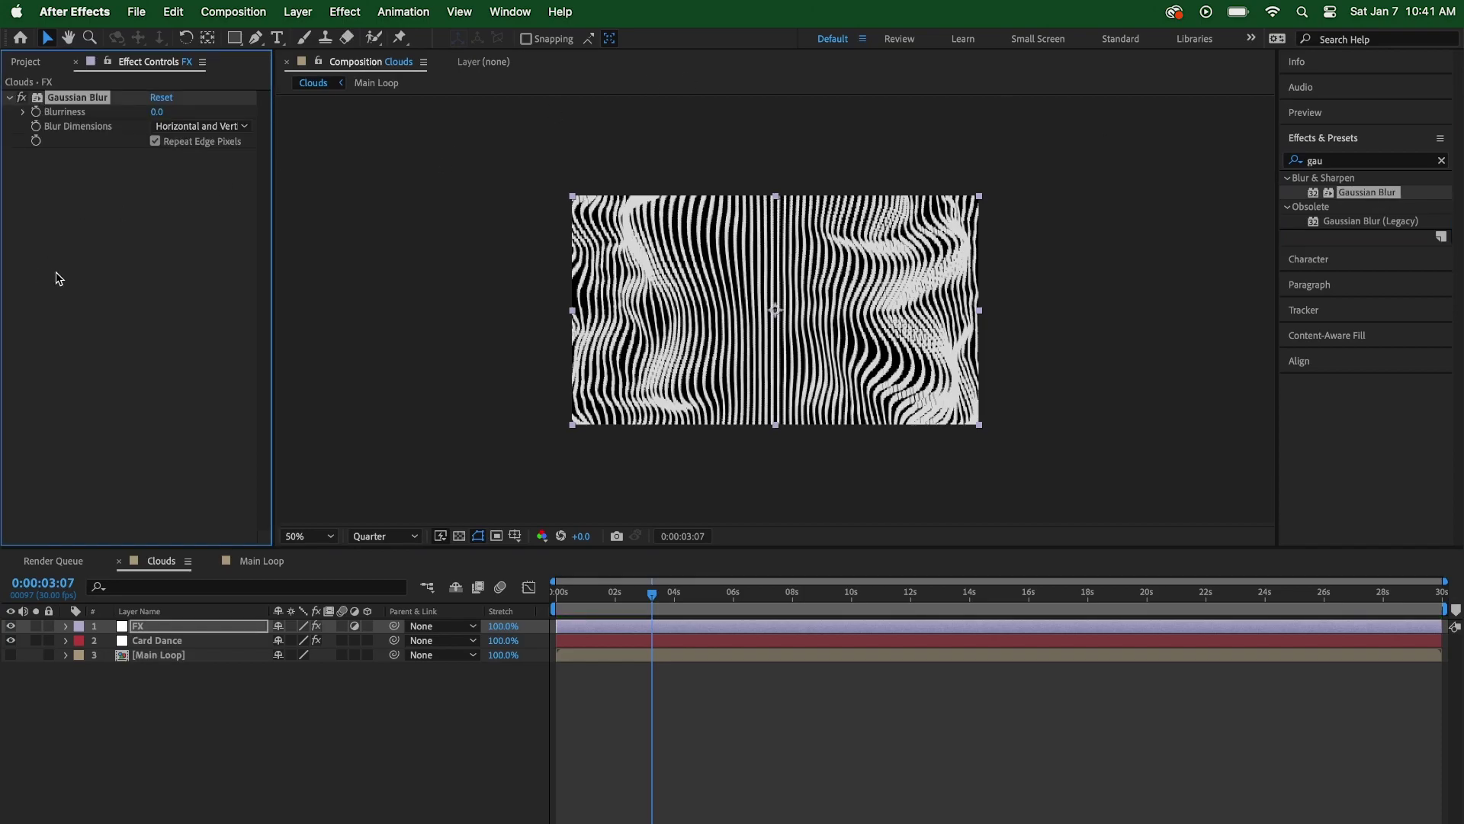
click(157, 112)
text(25)
key(Return)
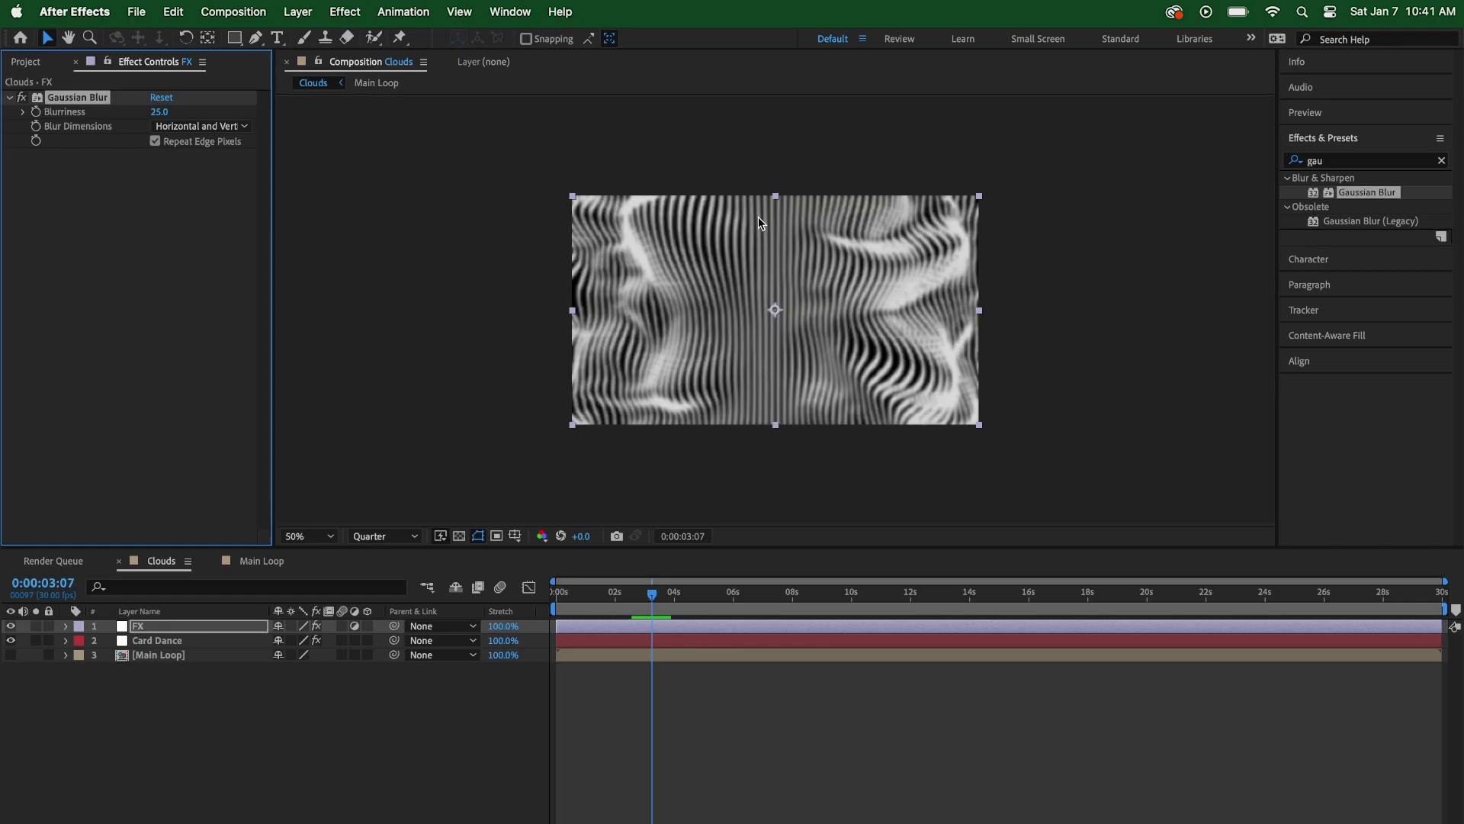
Compare the Clouds image with Gaussian Blur disabled and re-enabled, inspecting it at 100% and returning to 50%
click(21, 96)
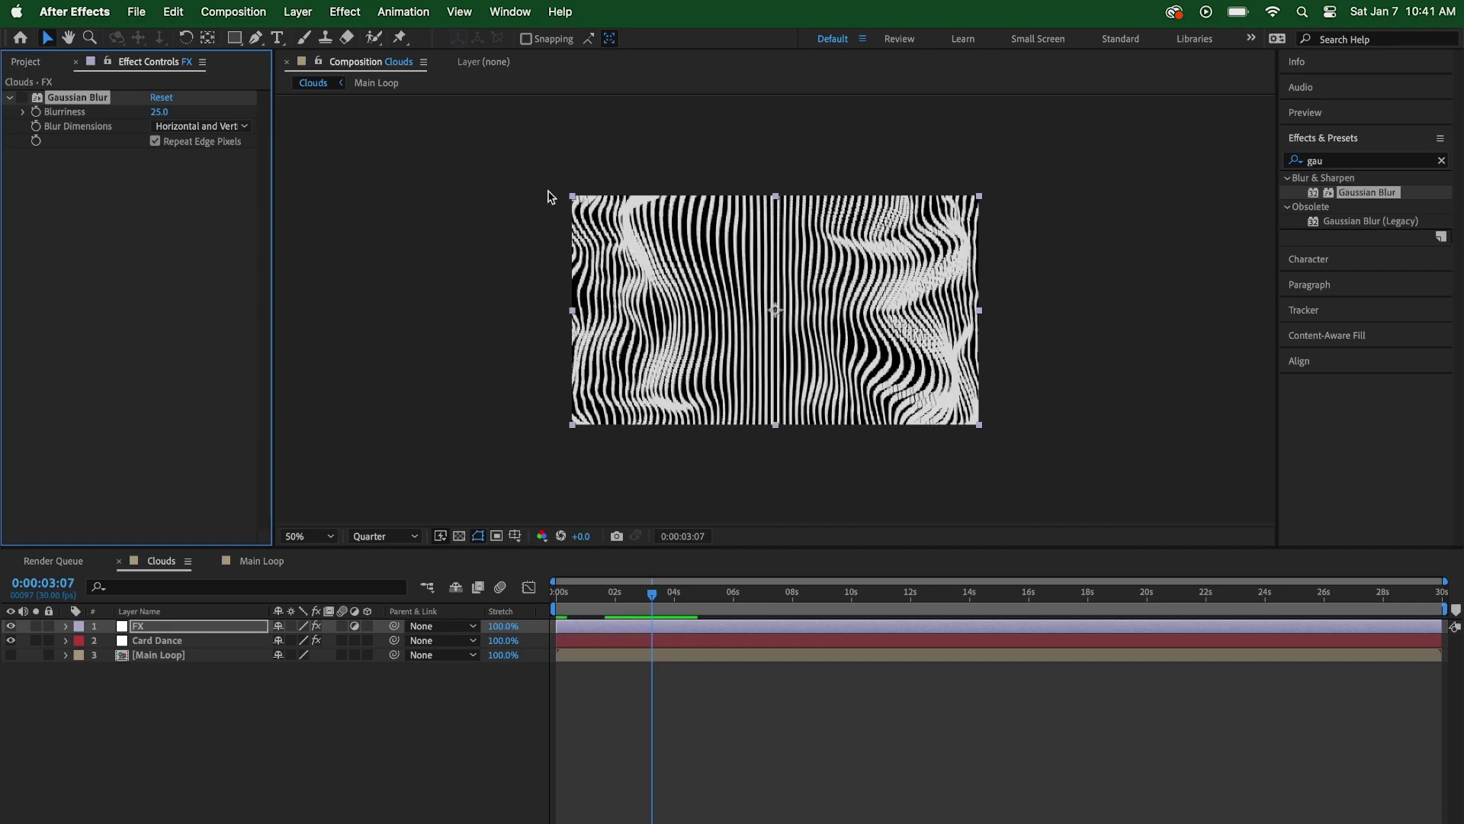
key(slash)
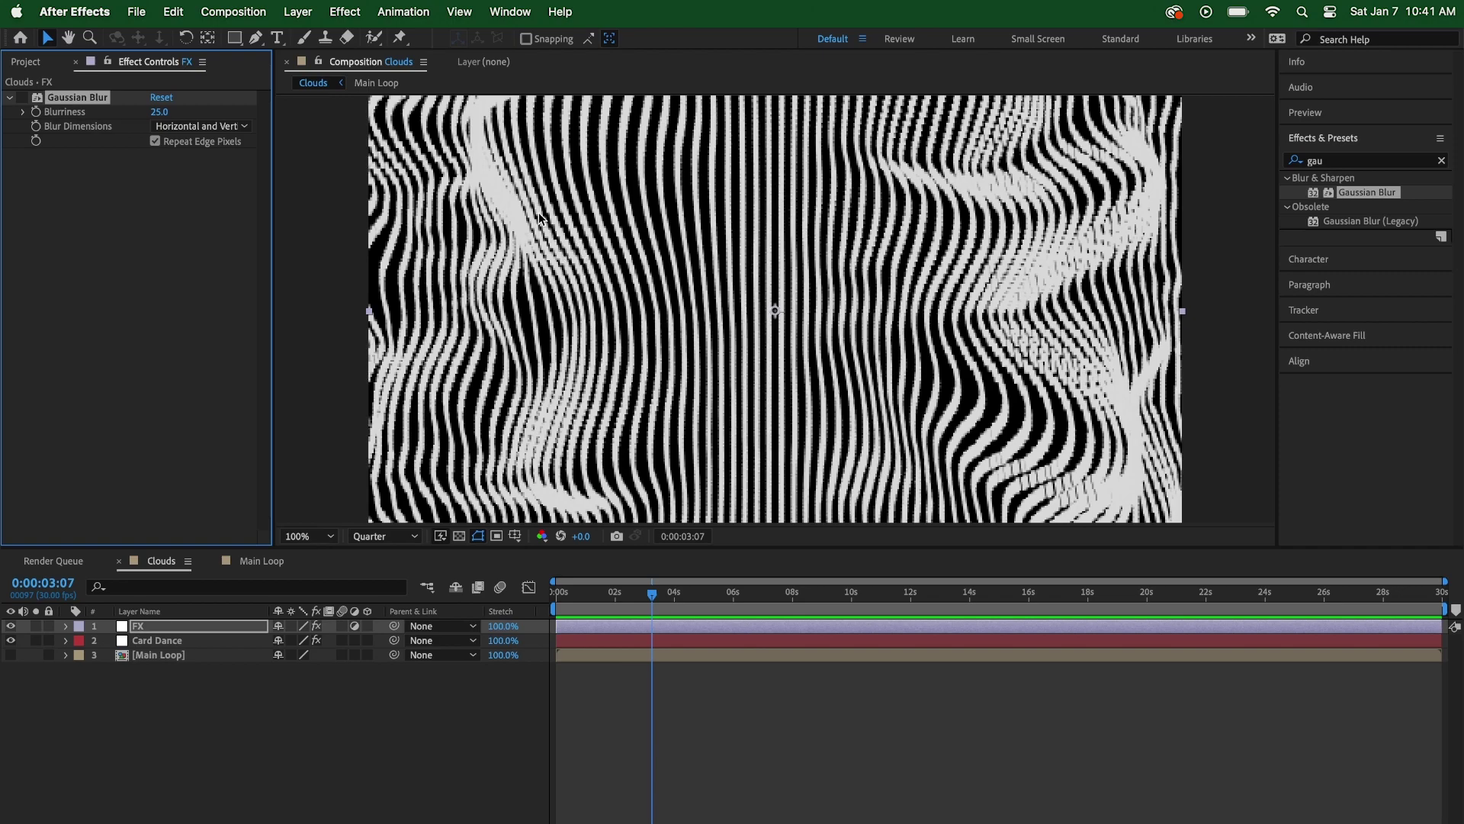
click(21, 96)
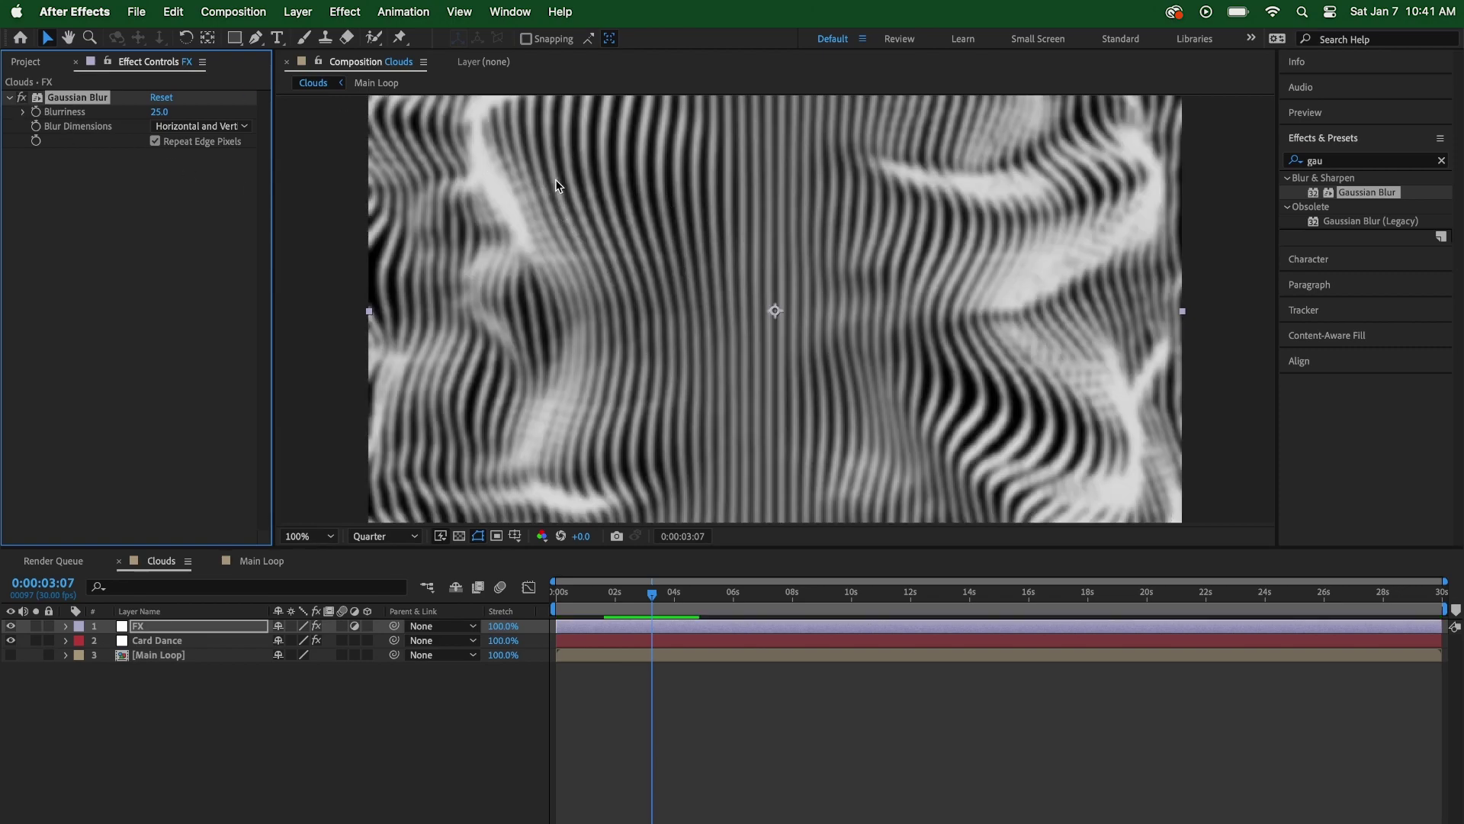
key(comma)
click(7, 98)
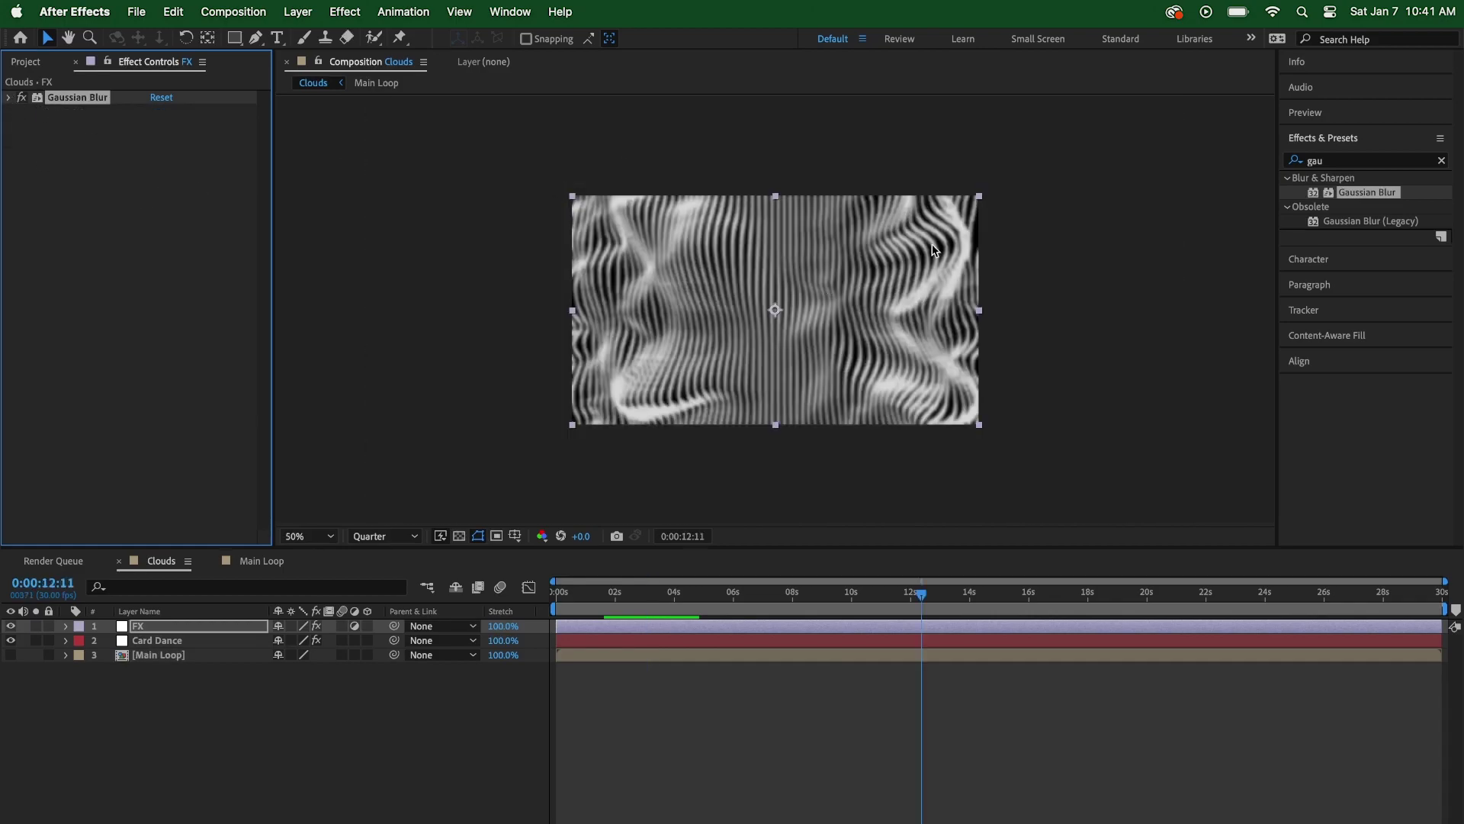
Apply the Simple Choker effect to the FX layer, keeping its View on Final Output
click(1344, 162)
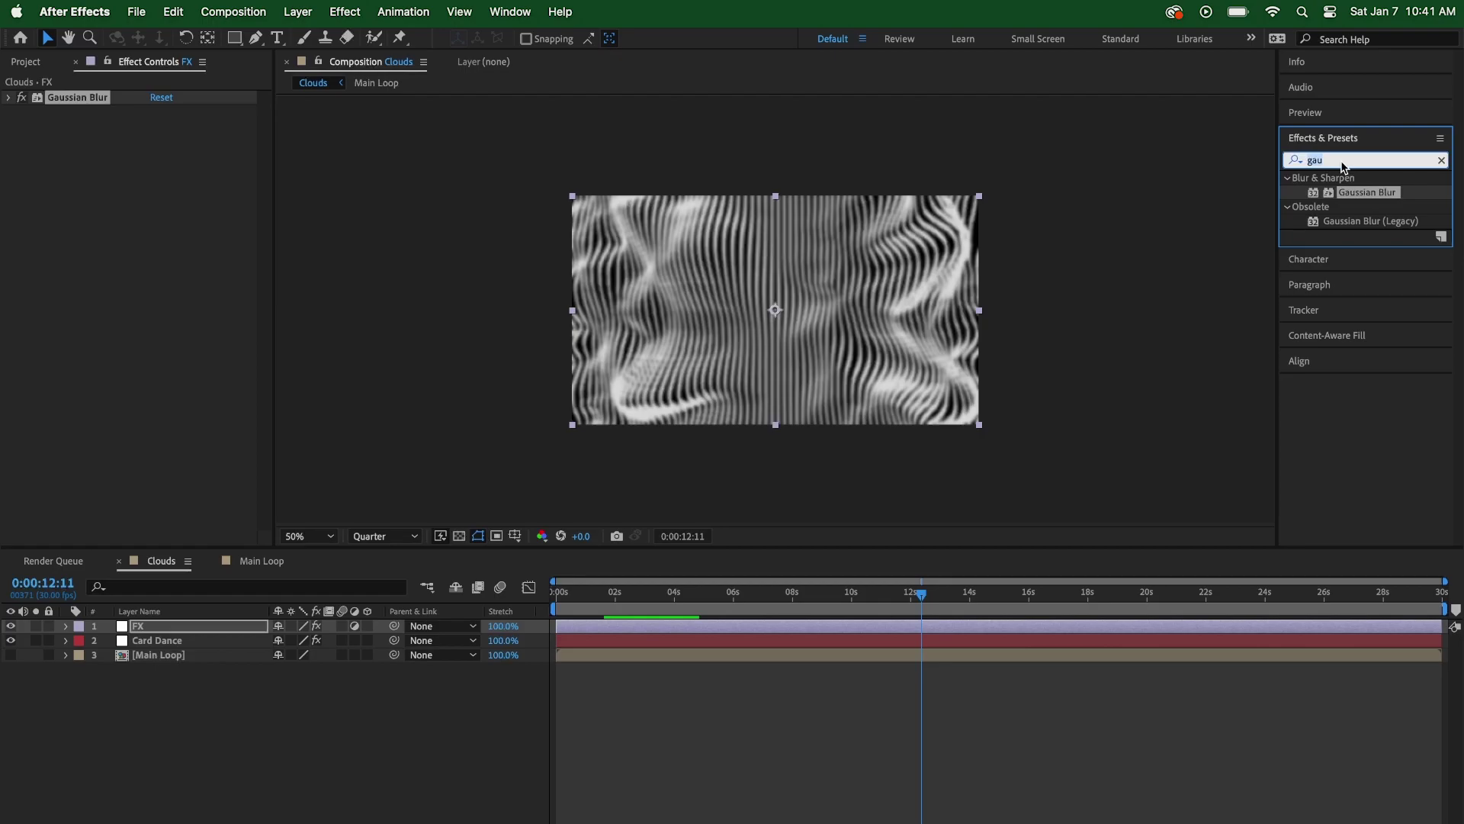
text(simple)
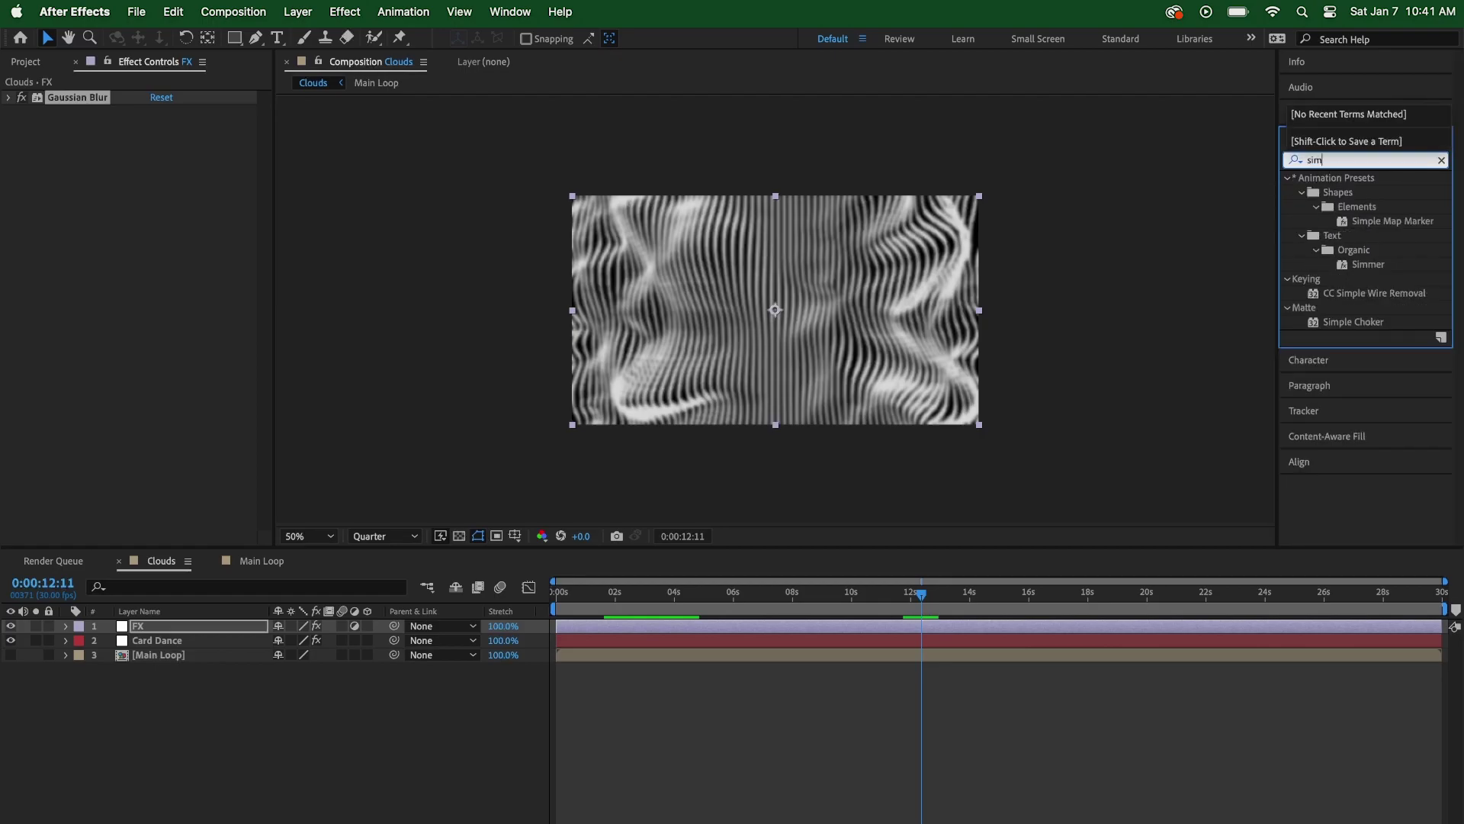
click(1346, 280)
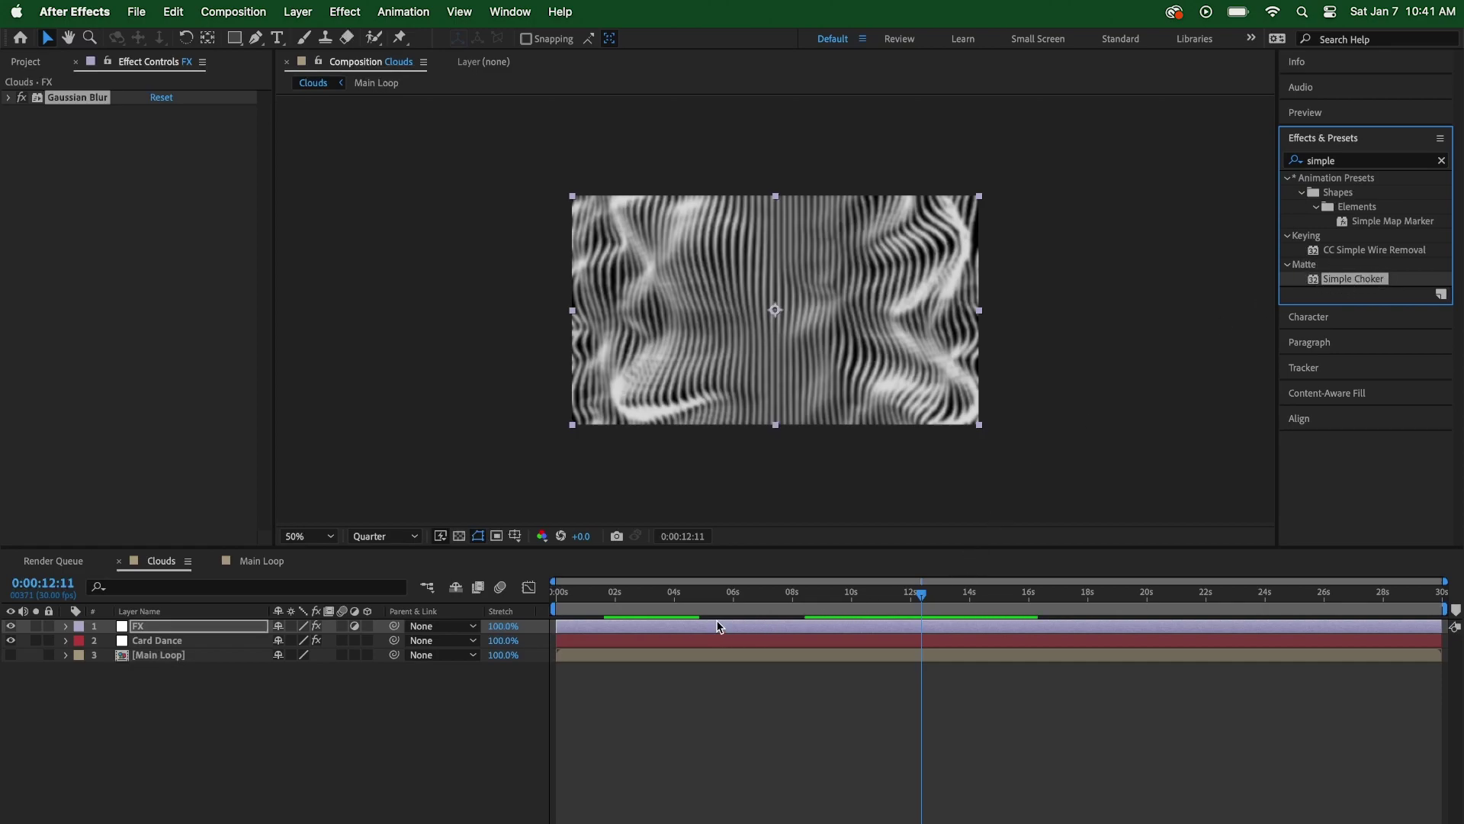
double_click(1369, 279)
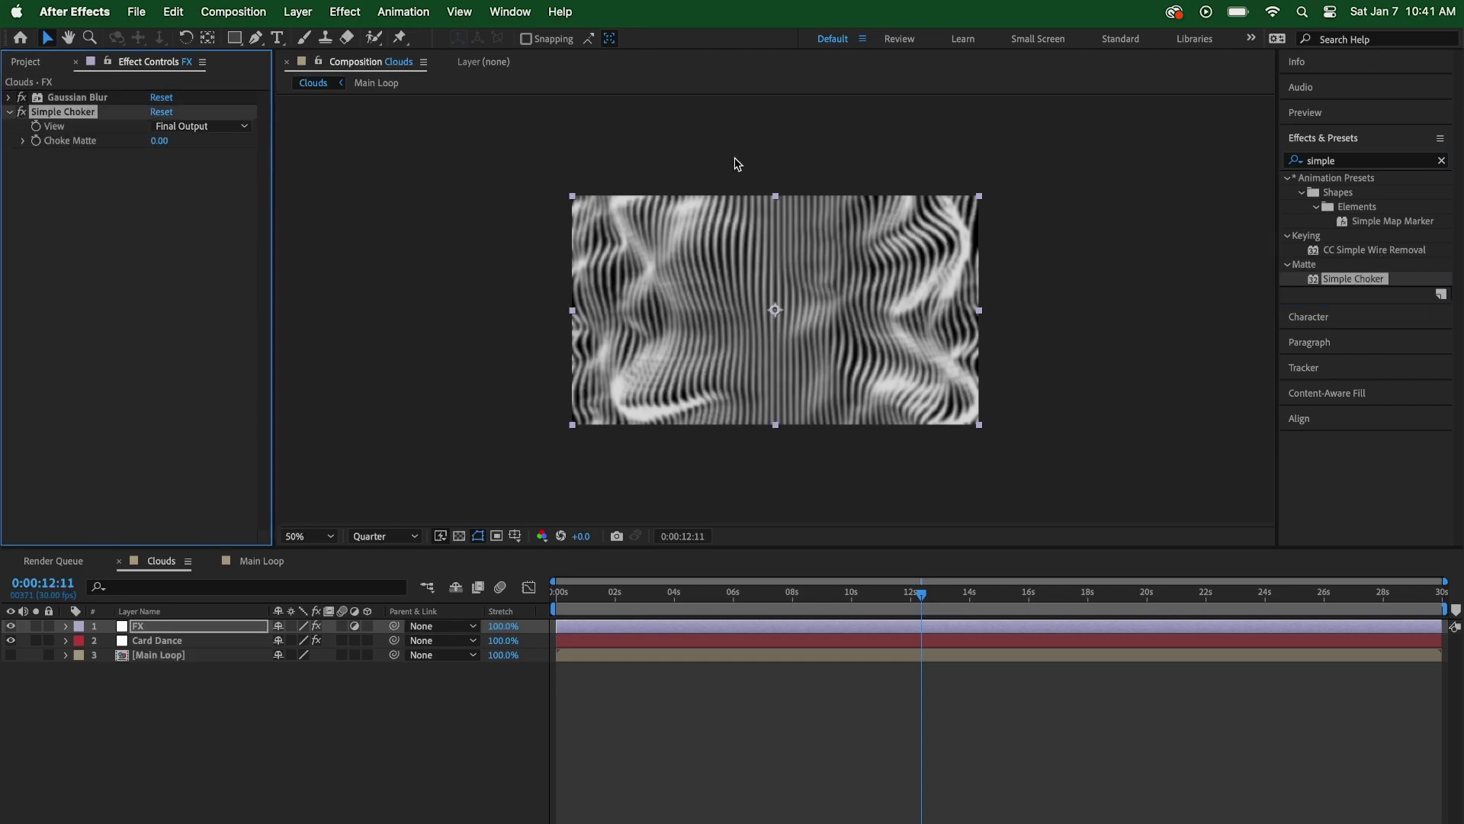
click(211, 128)
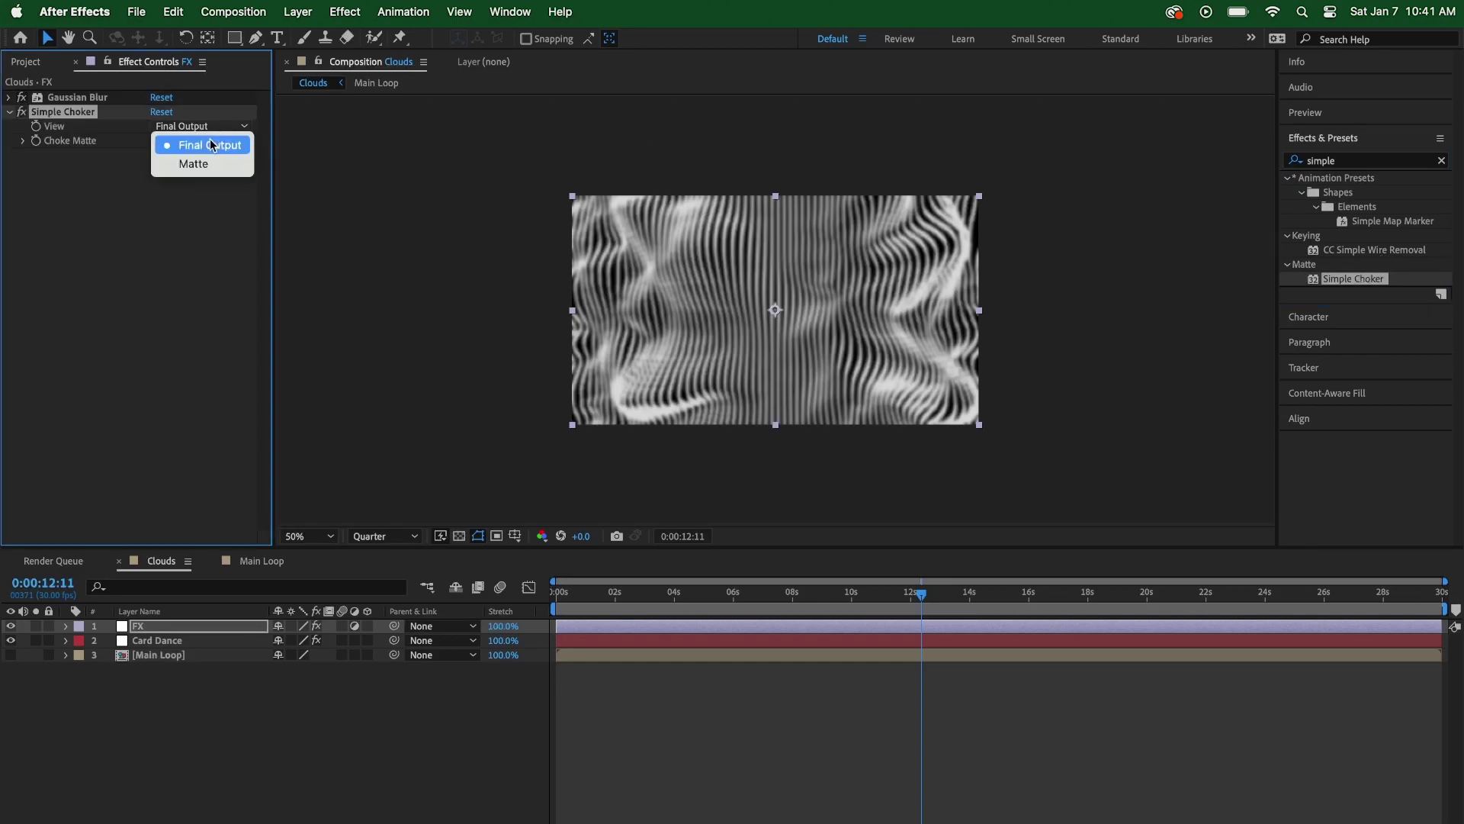
click(211, 147)
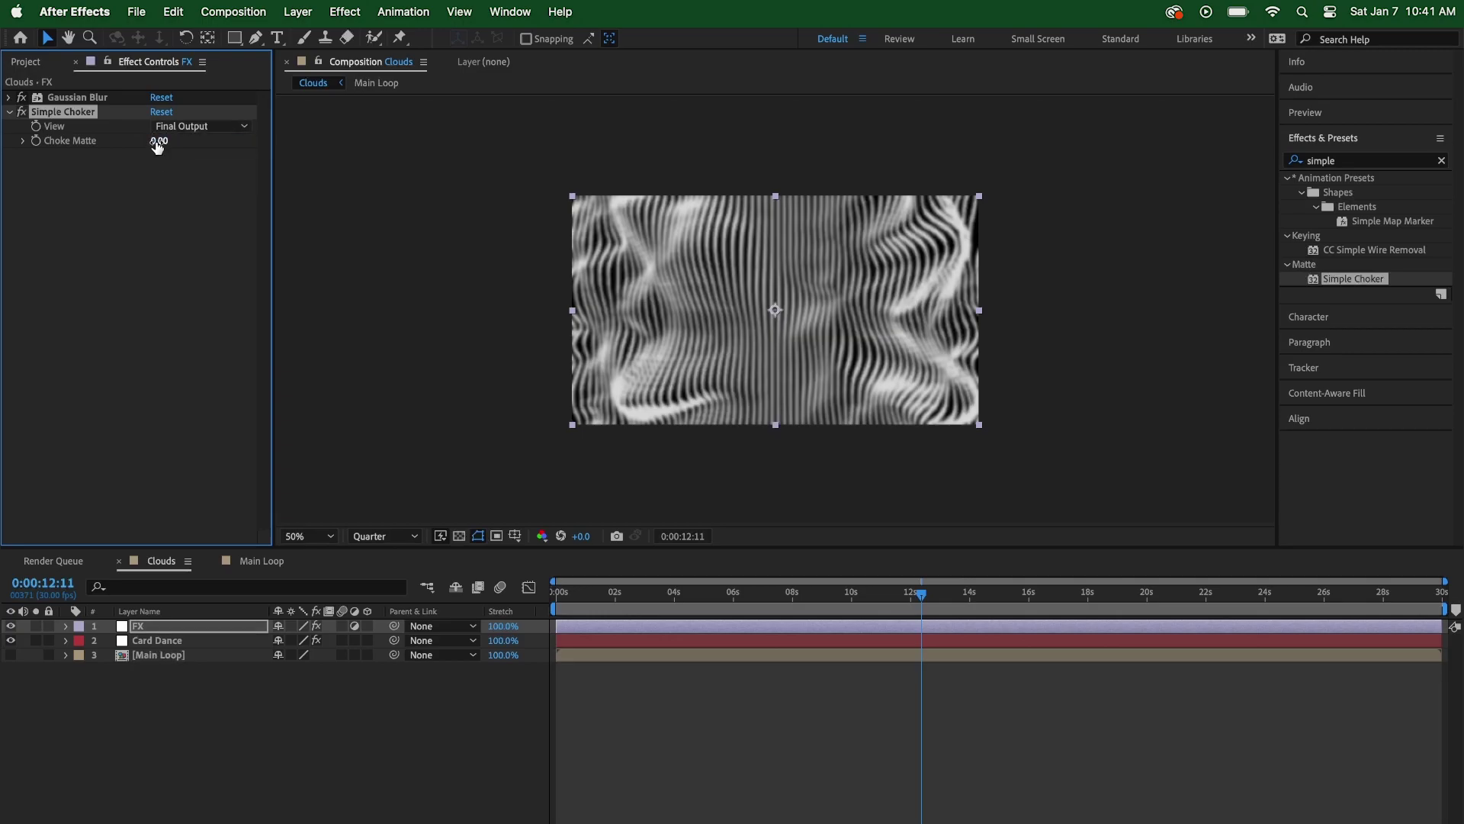
Try a Choke Matte of 1 on Simple Choker and raise it to 1.05
click(157, 144)
text(1)
key(Return)
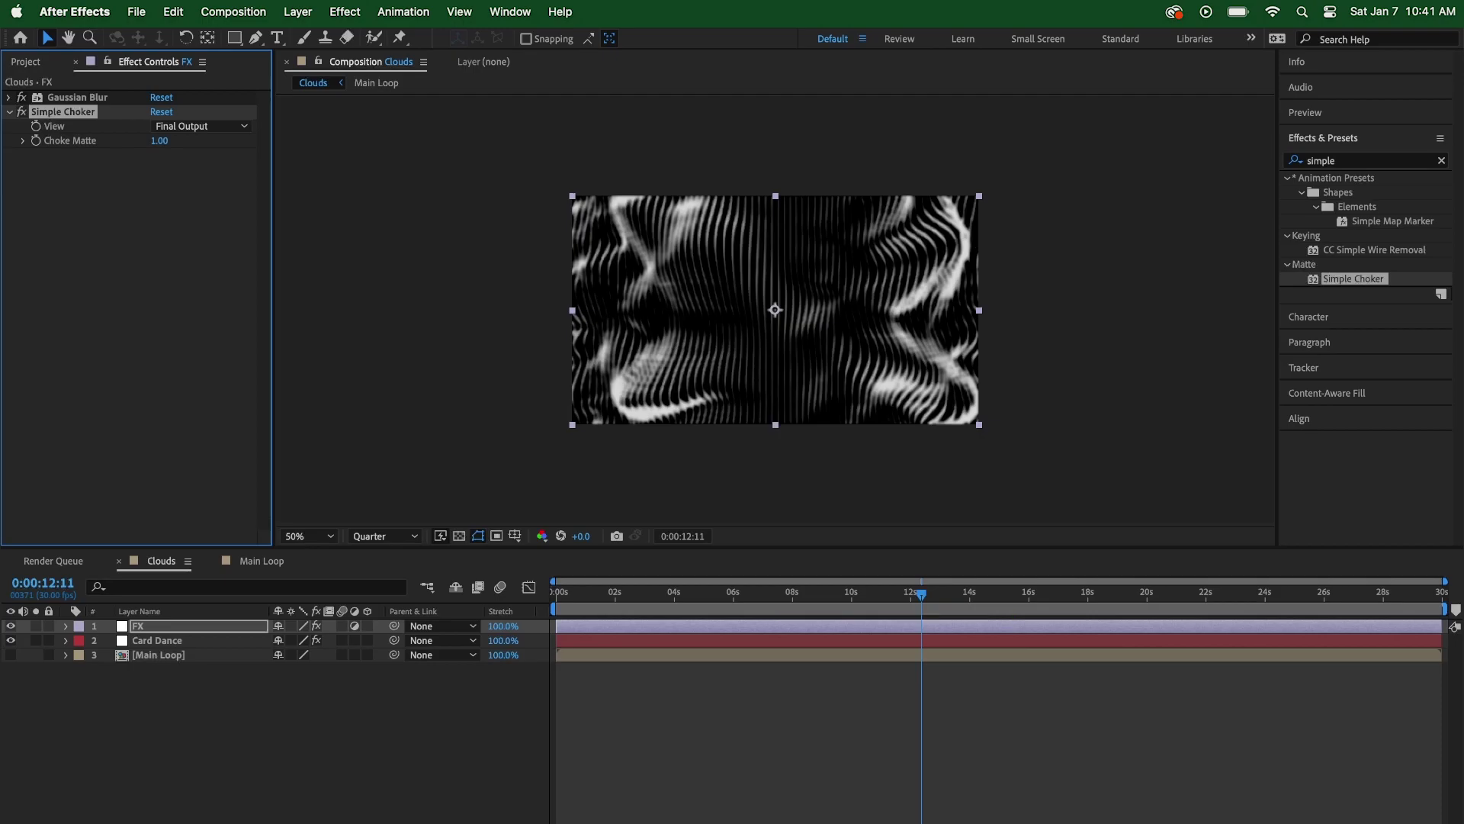
click(160, 145)
text(1.05)
key(Return)
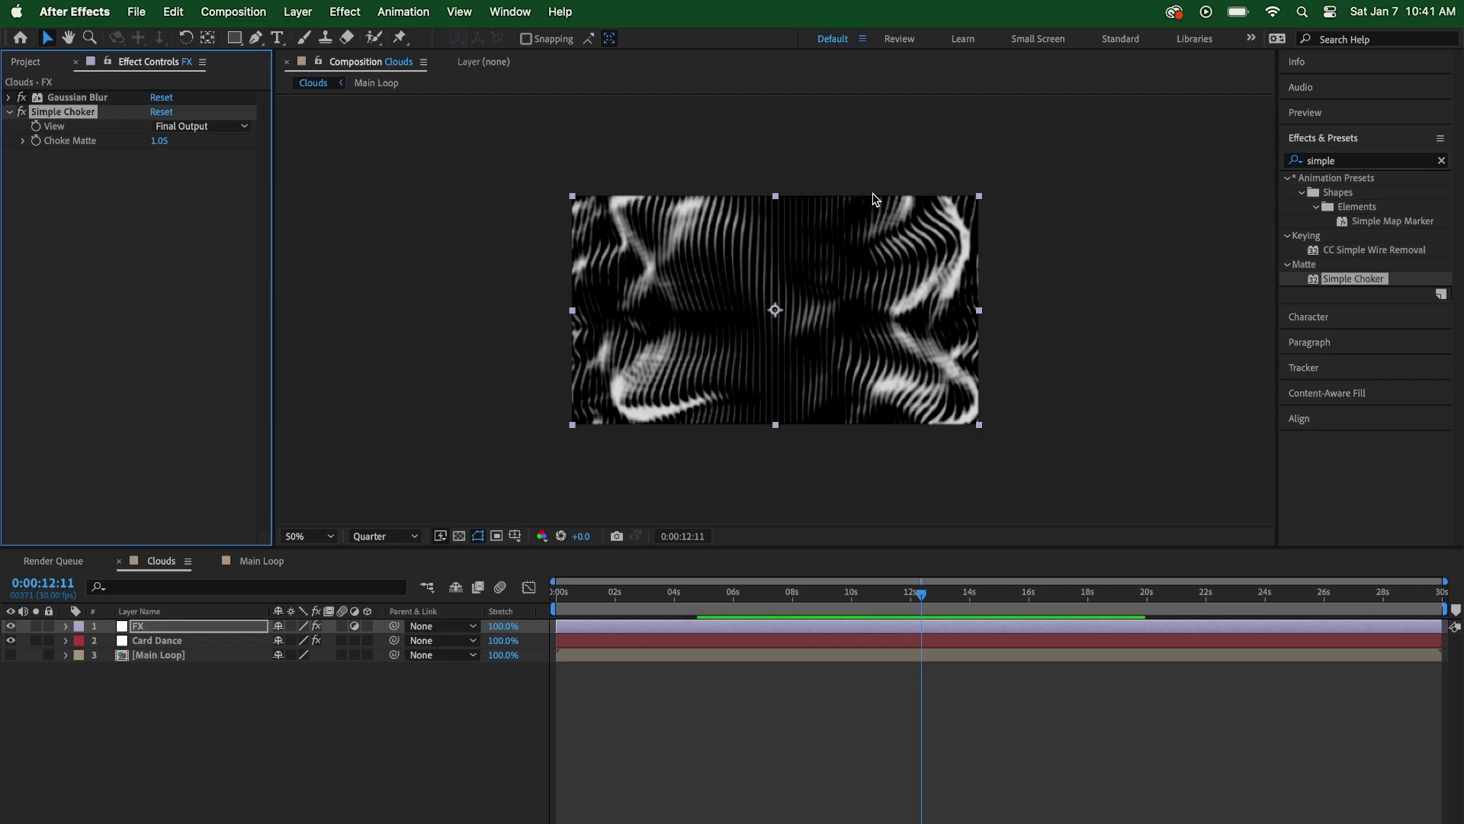
Preview the choked Clouds animation, then move the current time to 0:00:03:25 and collapse the Simple Choker settings
key(space)
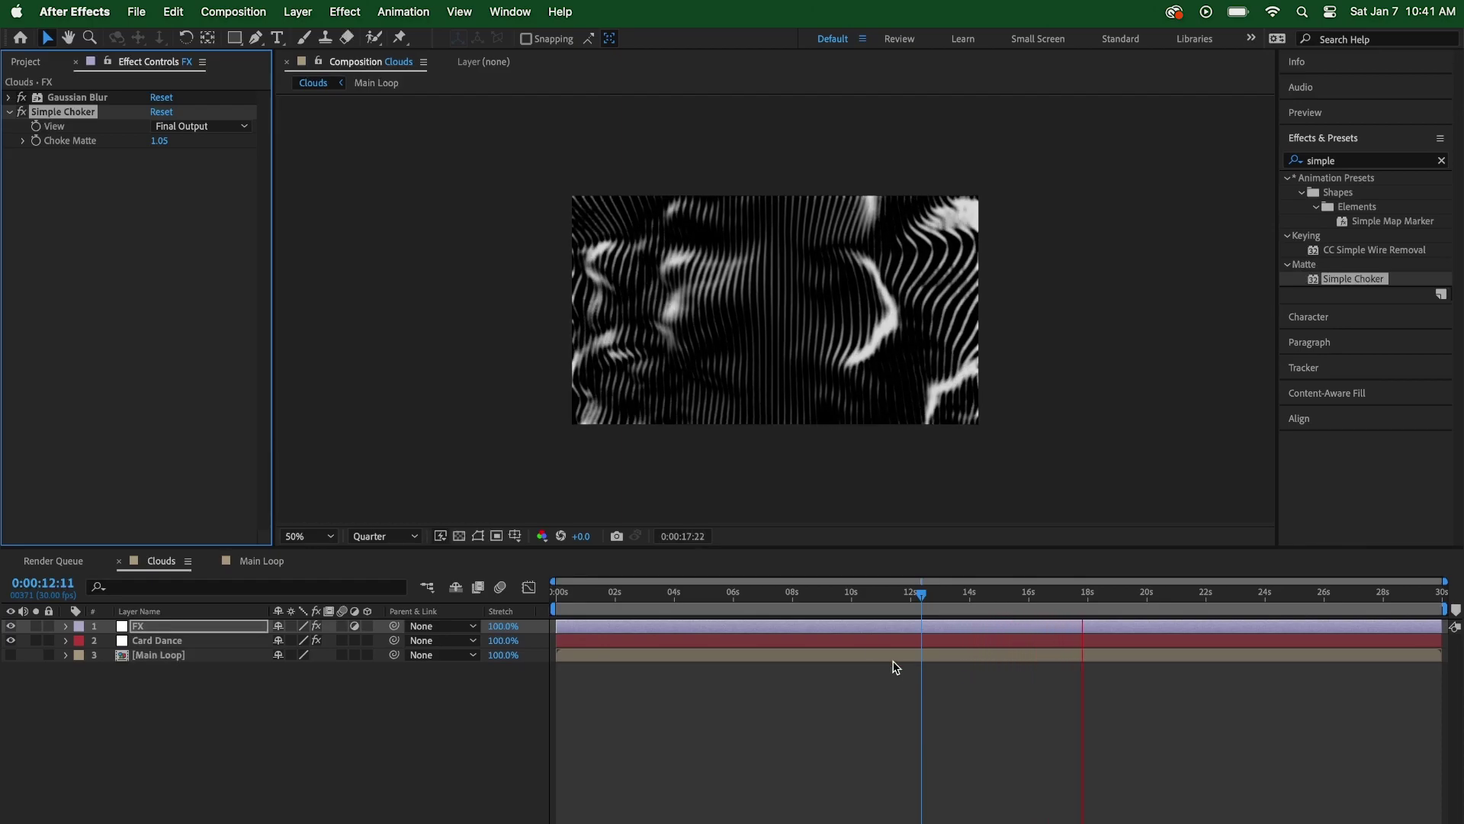
click(820, 602)
drag(821, 604, 671, 599)
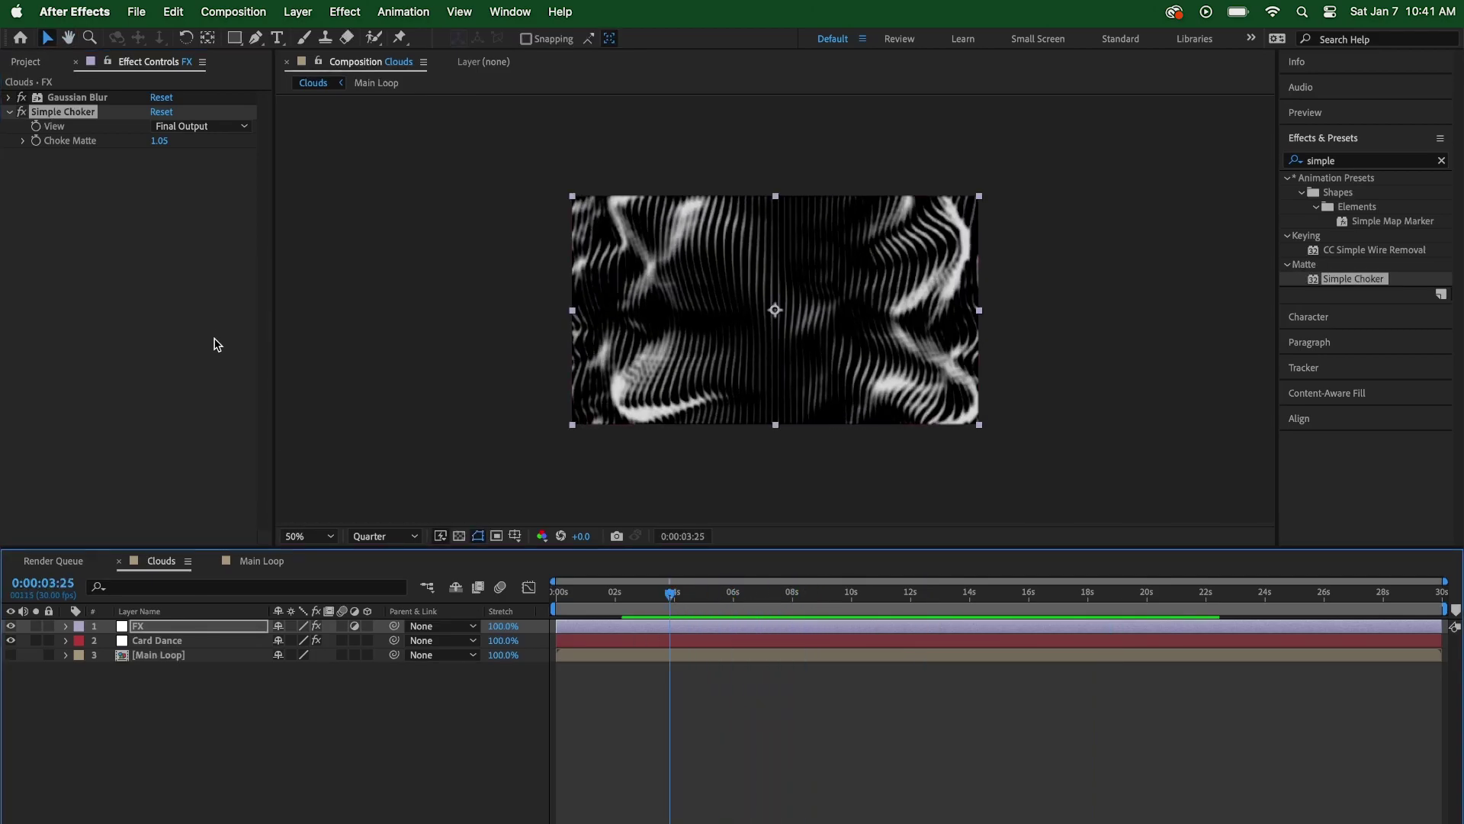
click(10, 113)
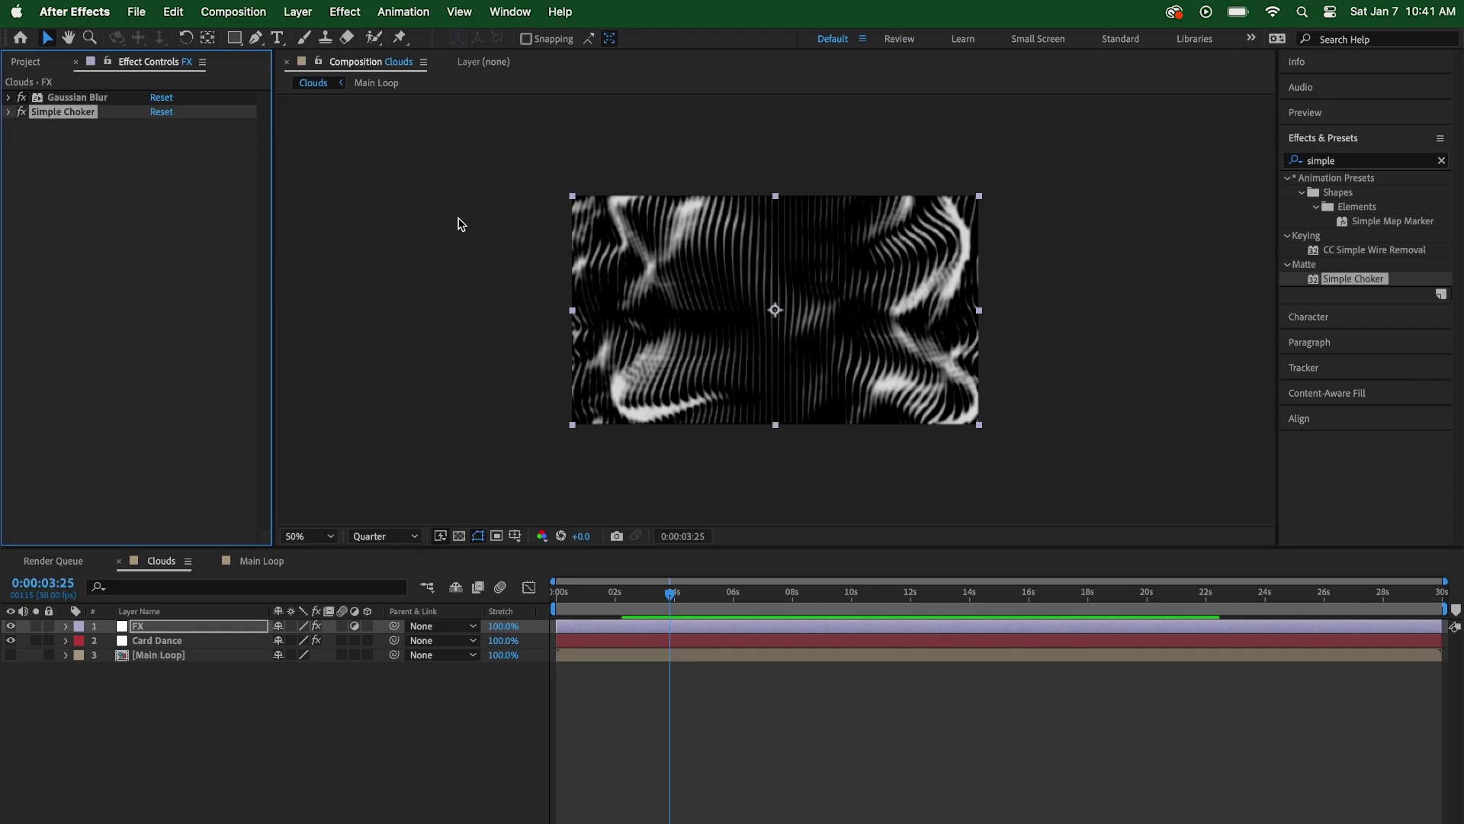
Apply the Levels effect to the FX layer and set its Gamma to 0.5
click(1350, 161)
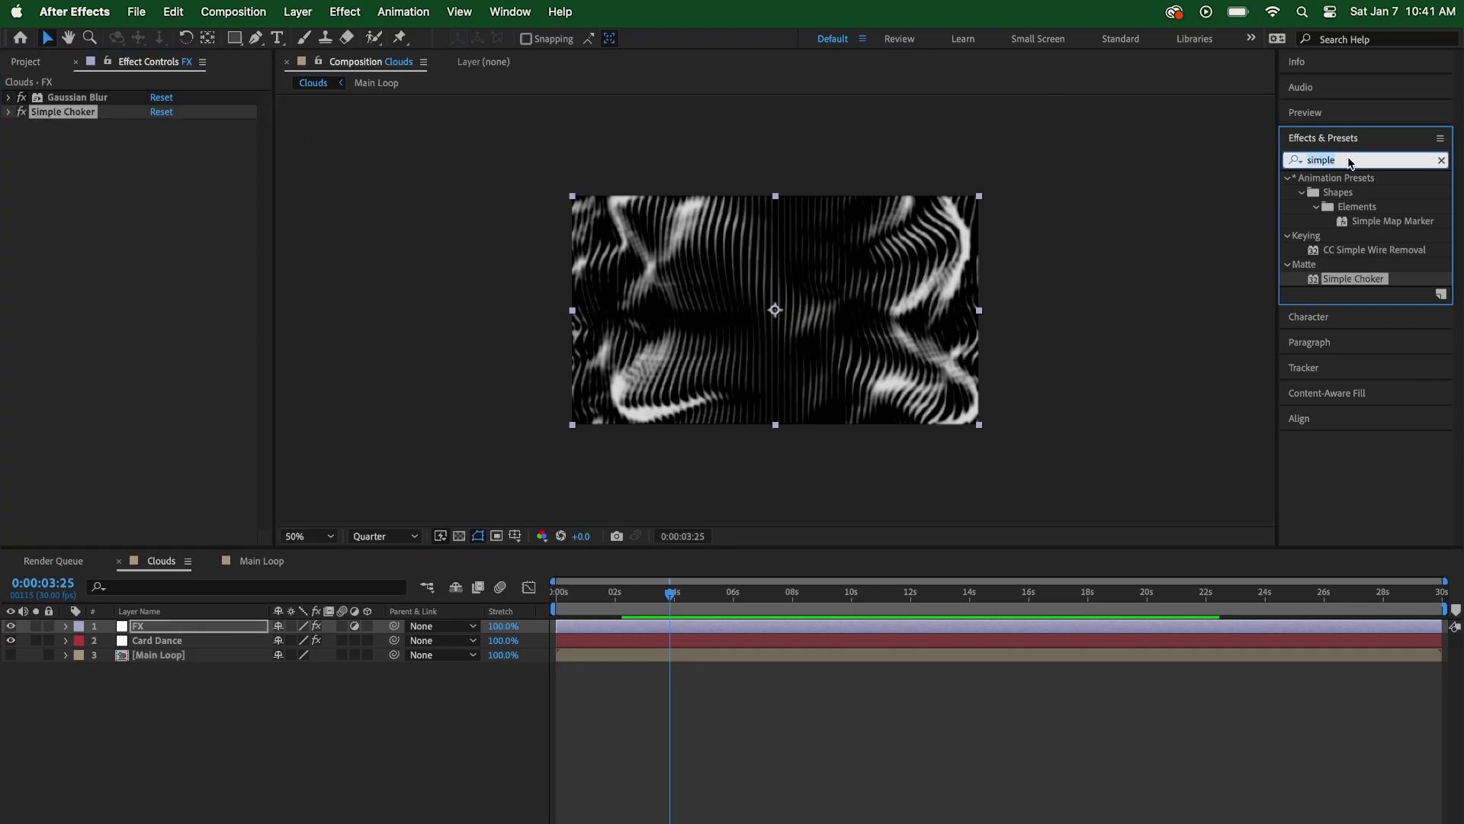
text(levels)
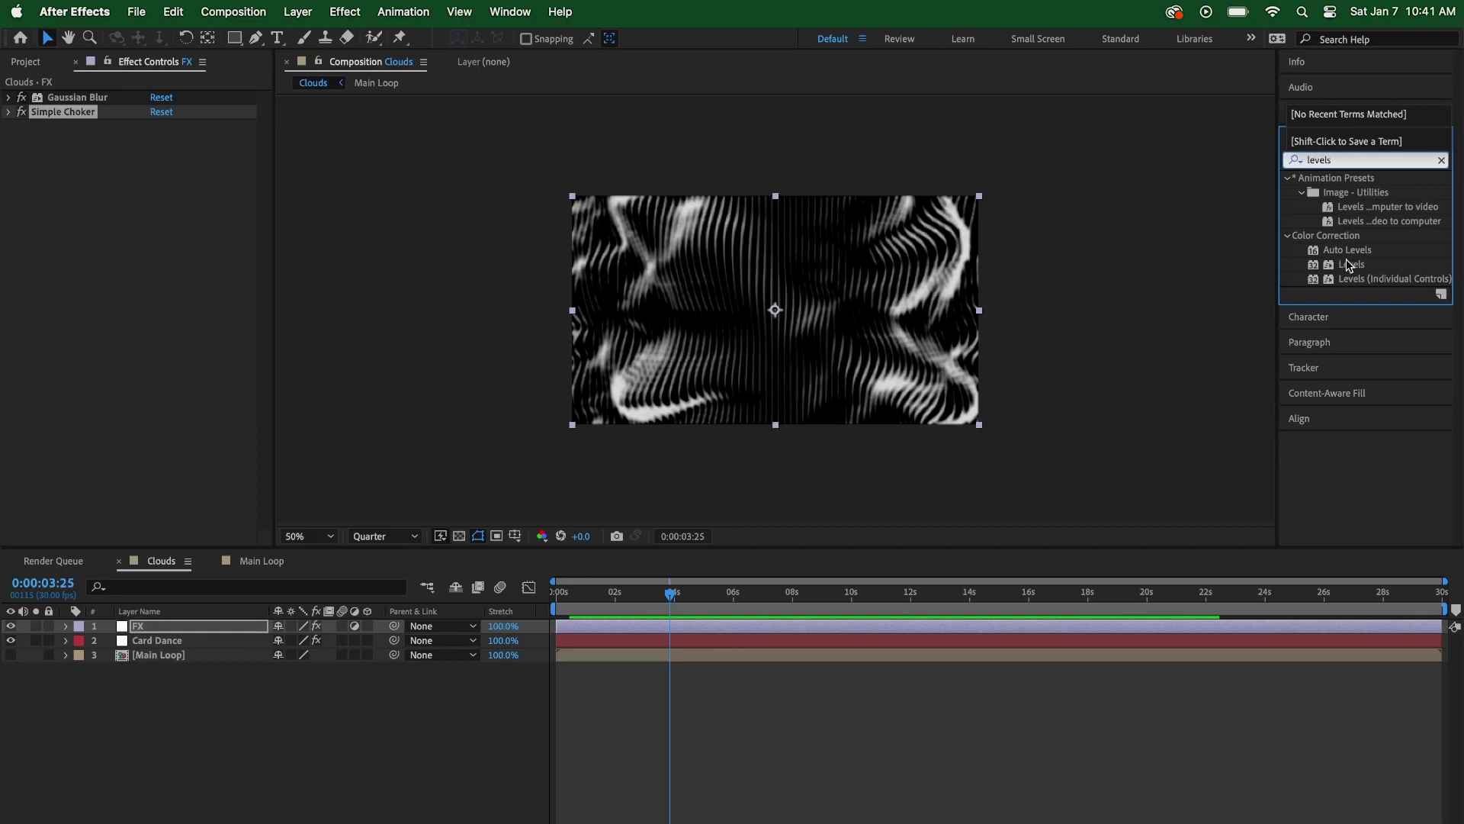
drag(1346, 260, 1358, 264)
double_click(1358, 264)
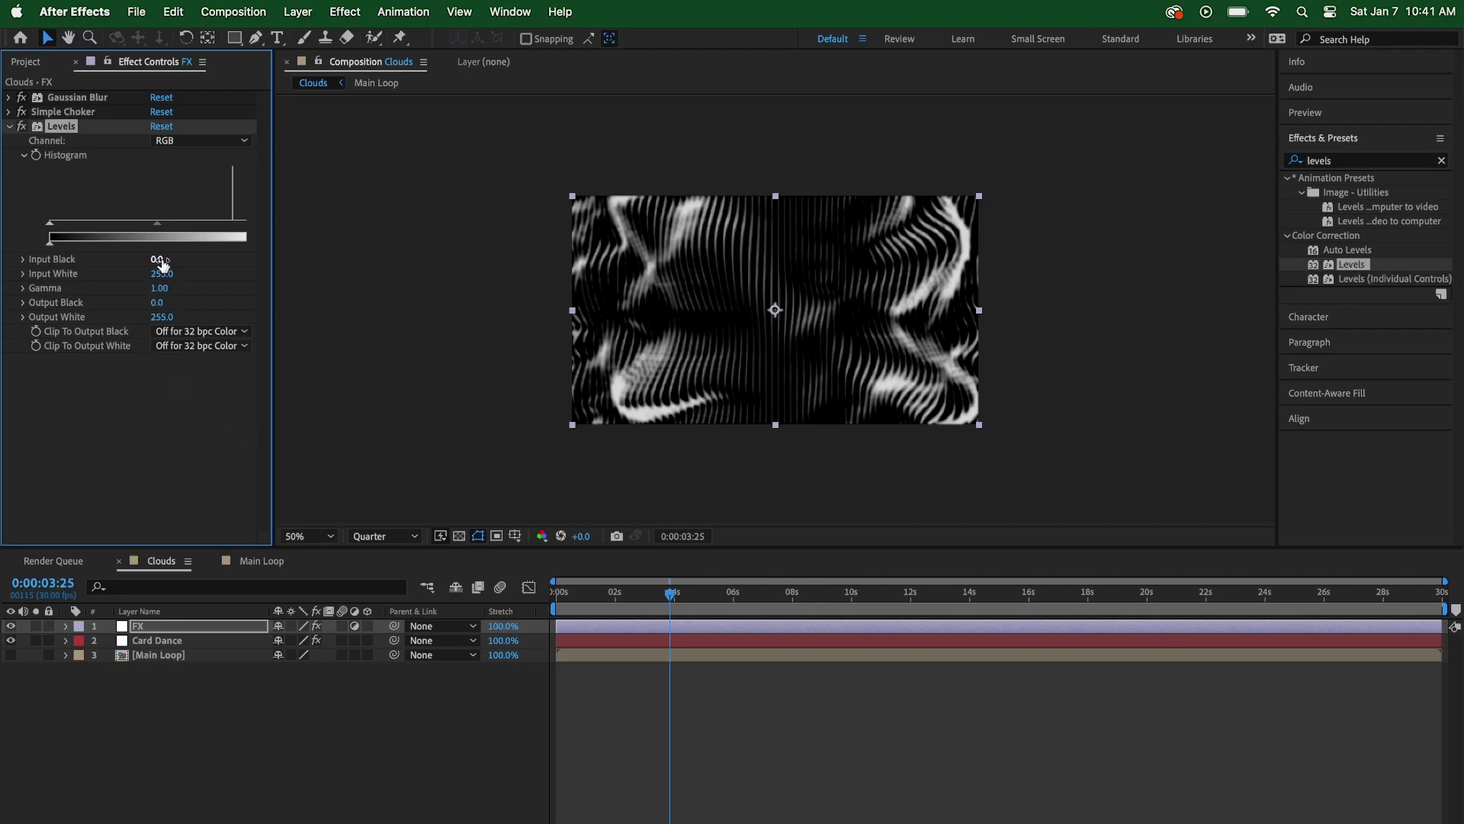
click(161, 288)
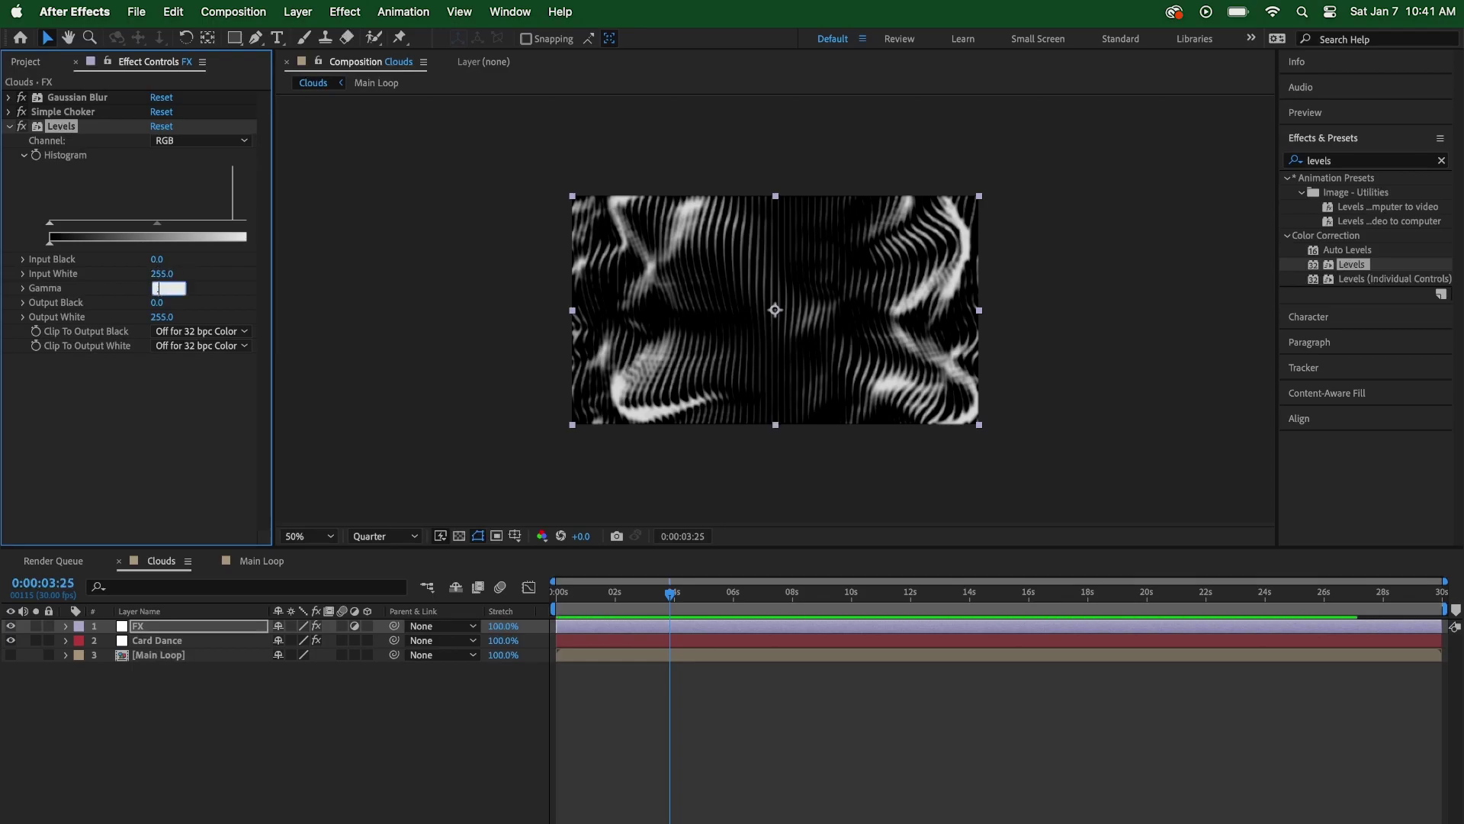
text(0.5)
key(Return)
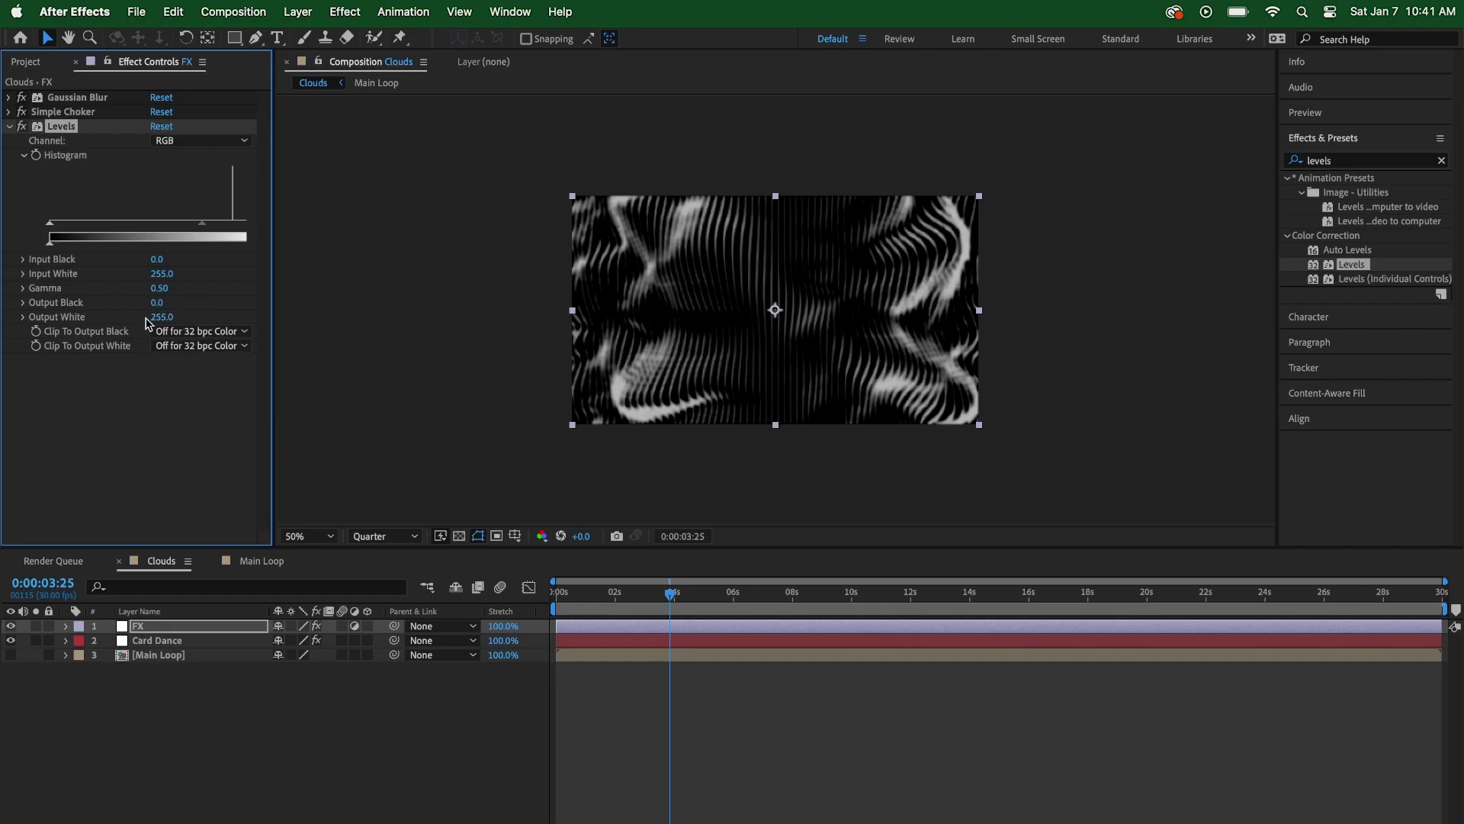
click(9, 128)
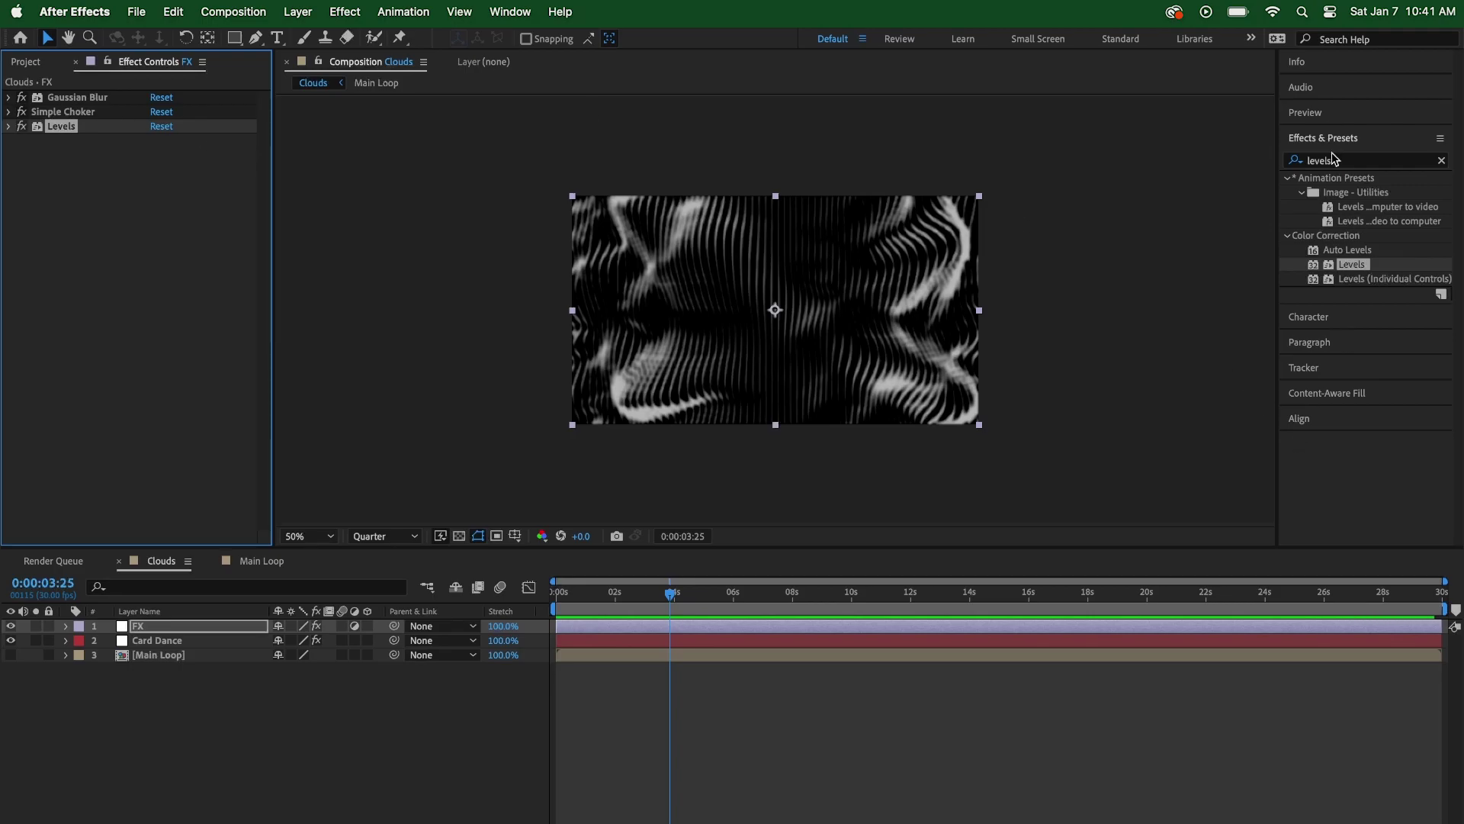
Apply the Tint effect to the FX layer below Levels
click(1336, 160)
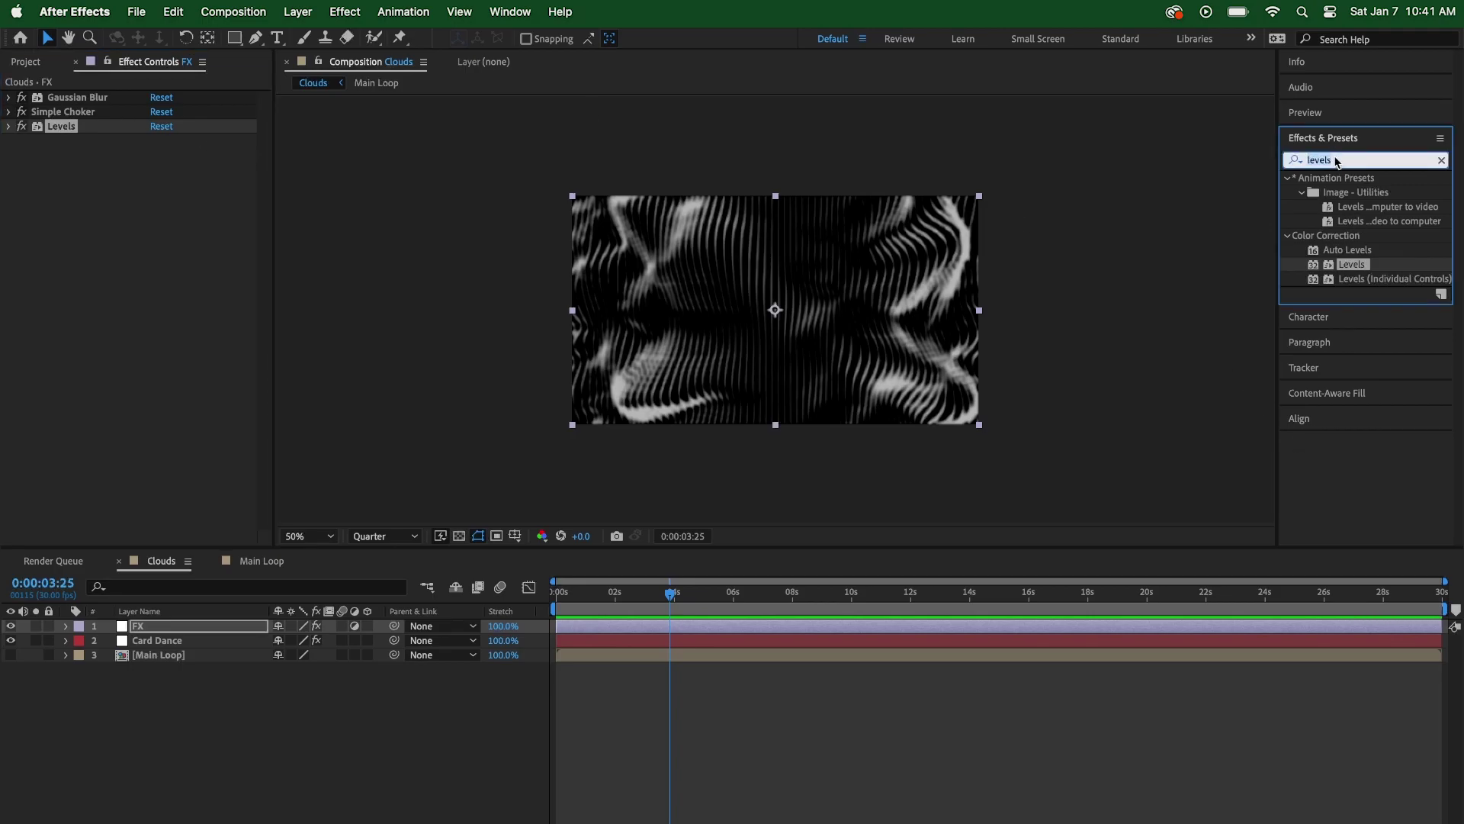
text(tint)
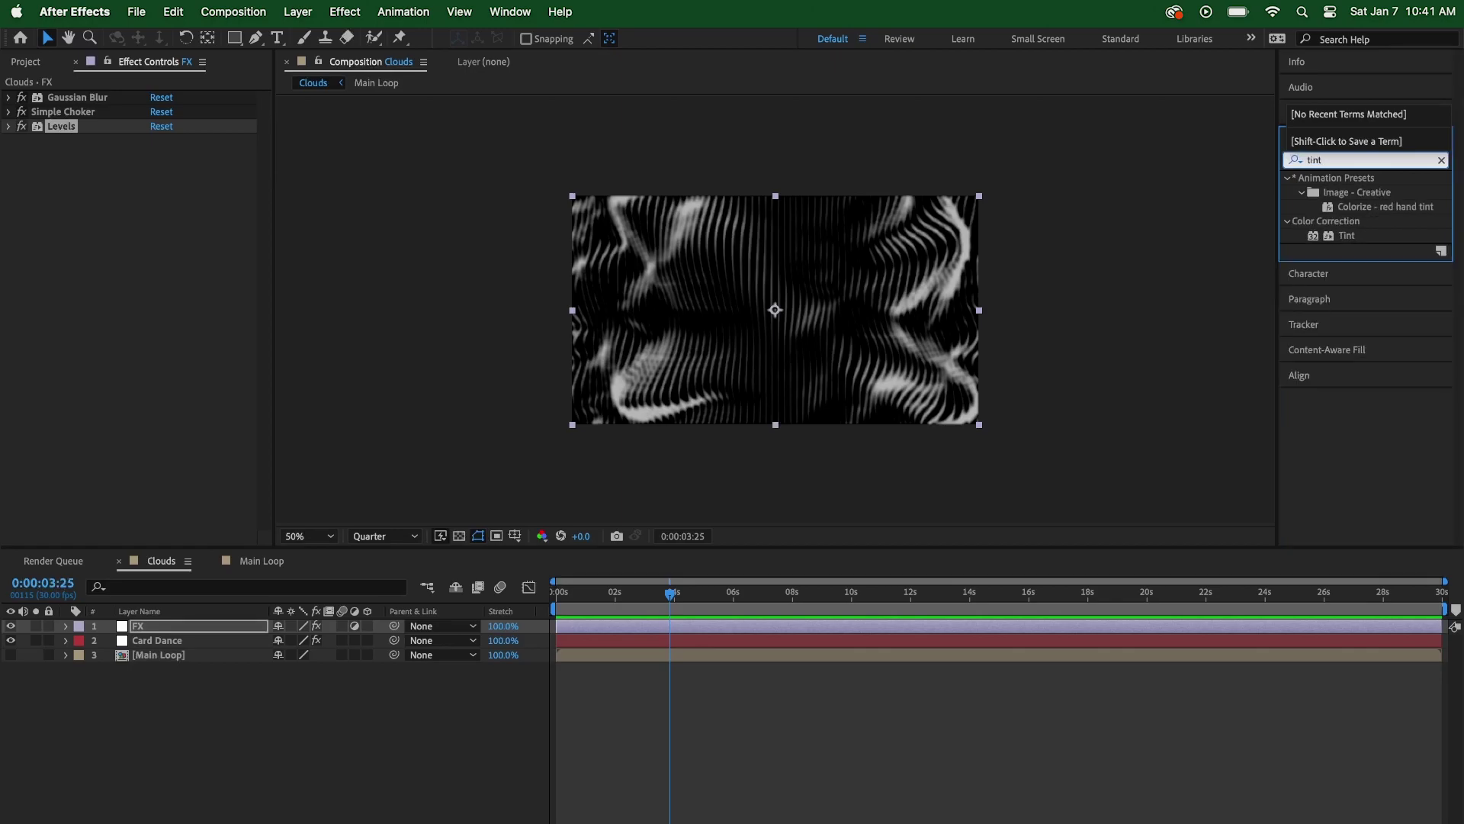
double_click(1347, 236)
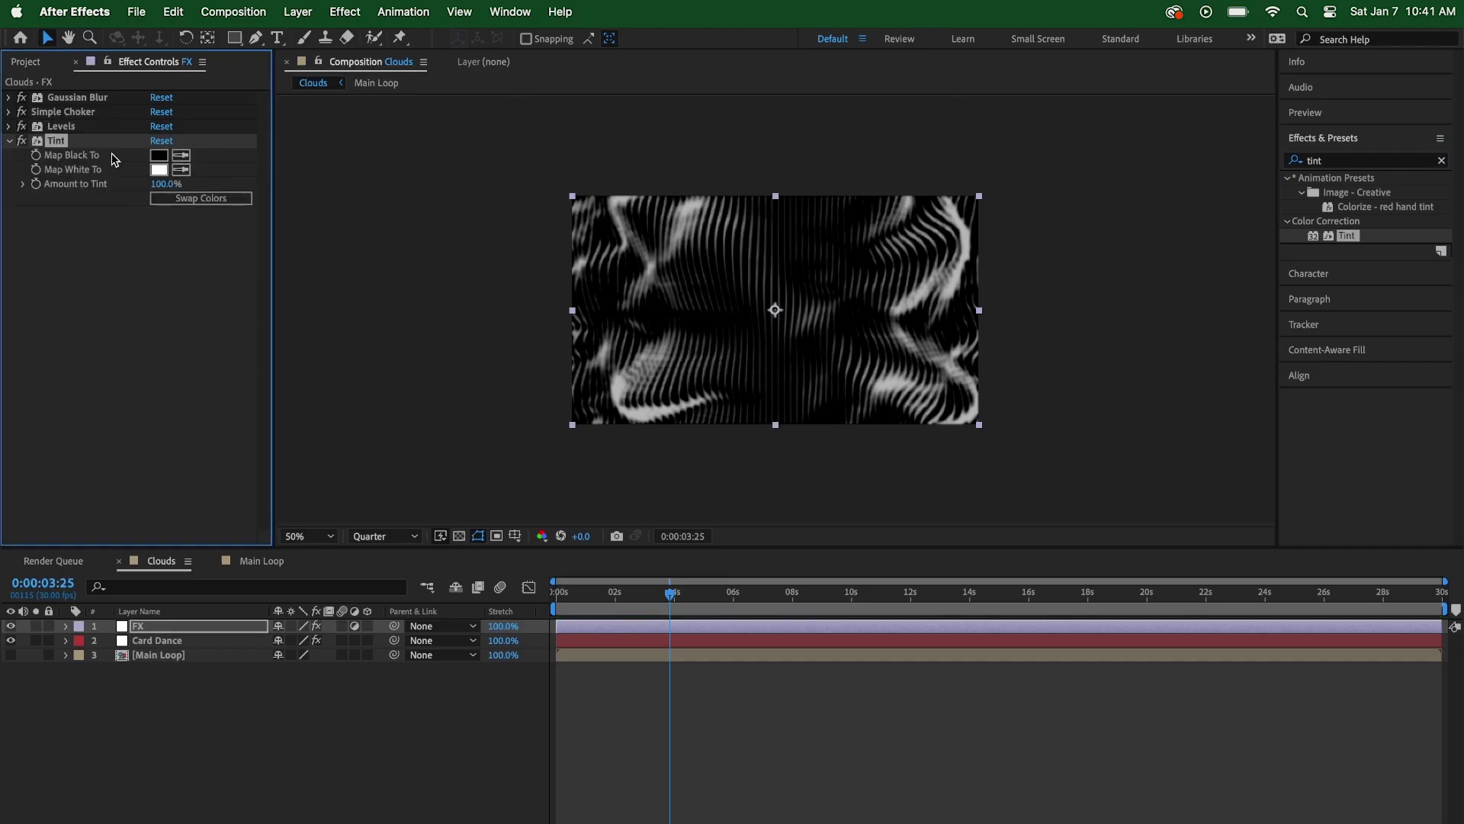
Change the Tint effect's Map Black To color to a medium green
click(159, 155)
click(699, 635)
drag(698, 635, 723, 606)
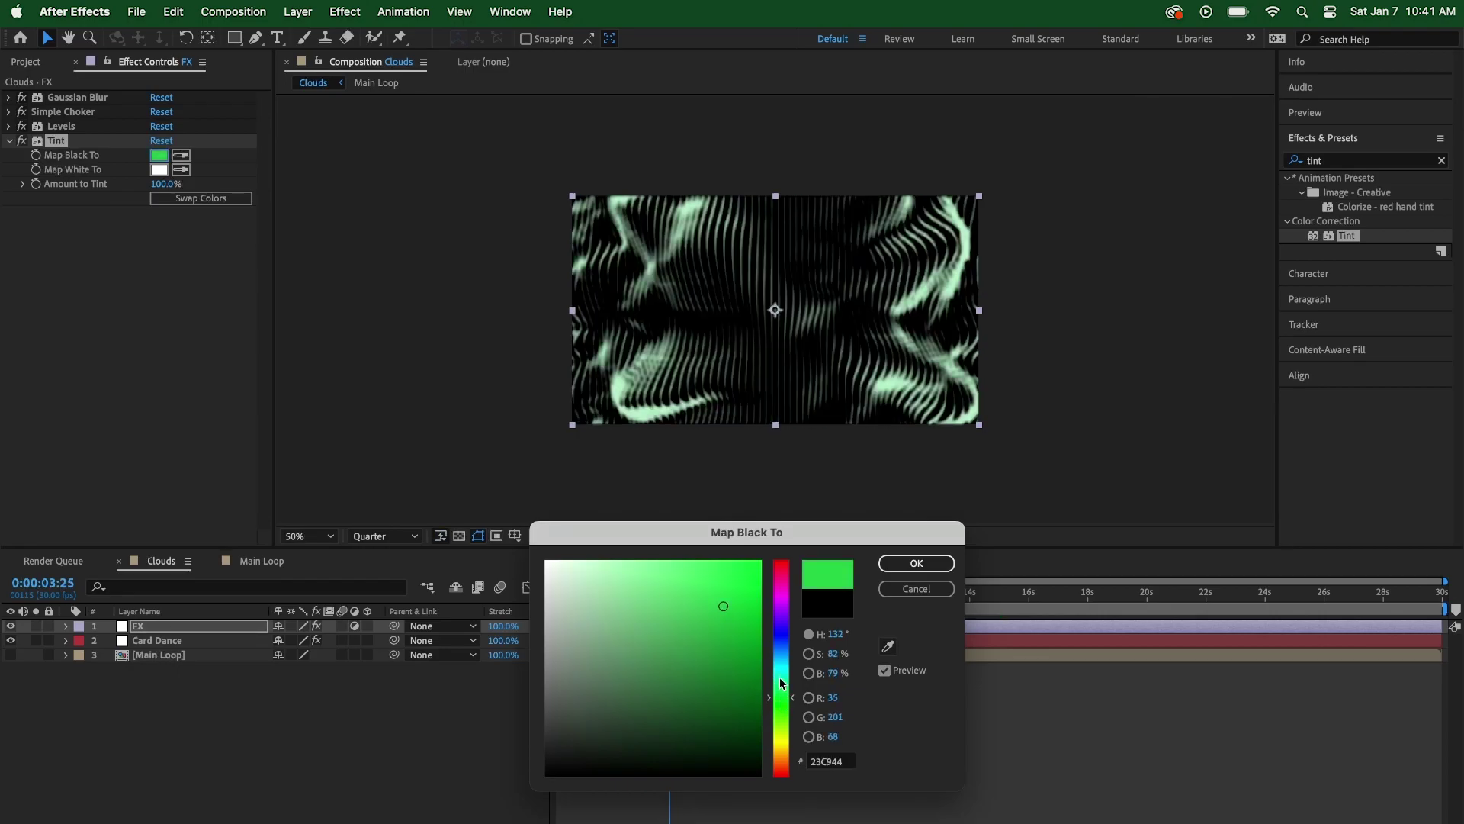
click(786, 690)
mouse_move(749, 624)
mouse_down()
mouse_move(711, 644)
mouse_move(739, 630)
mouse_up()
key(Return)
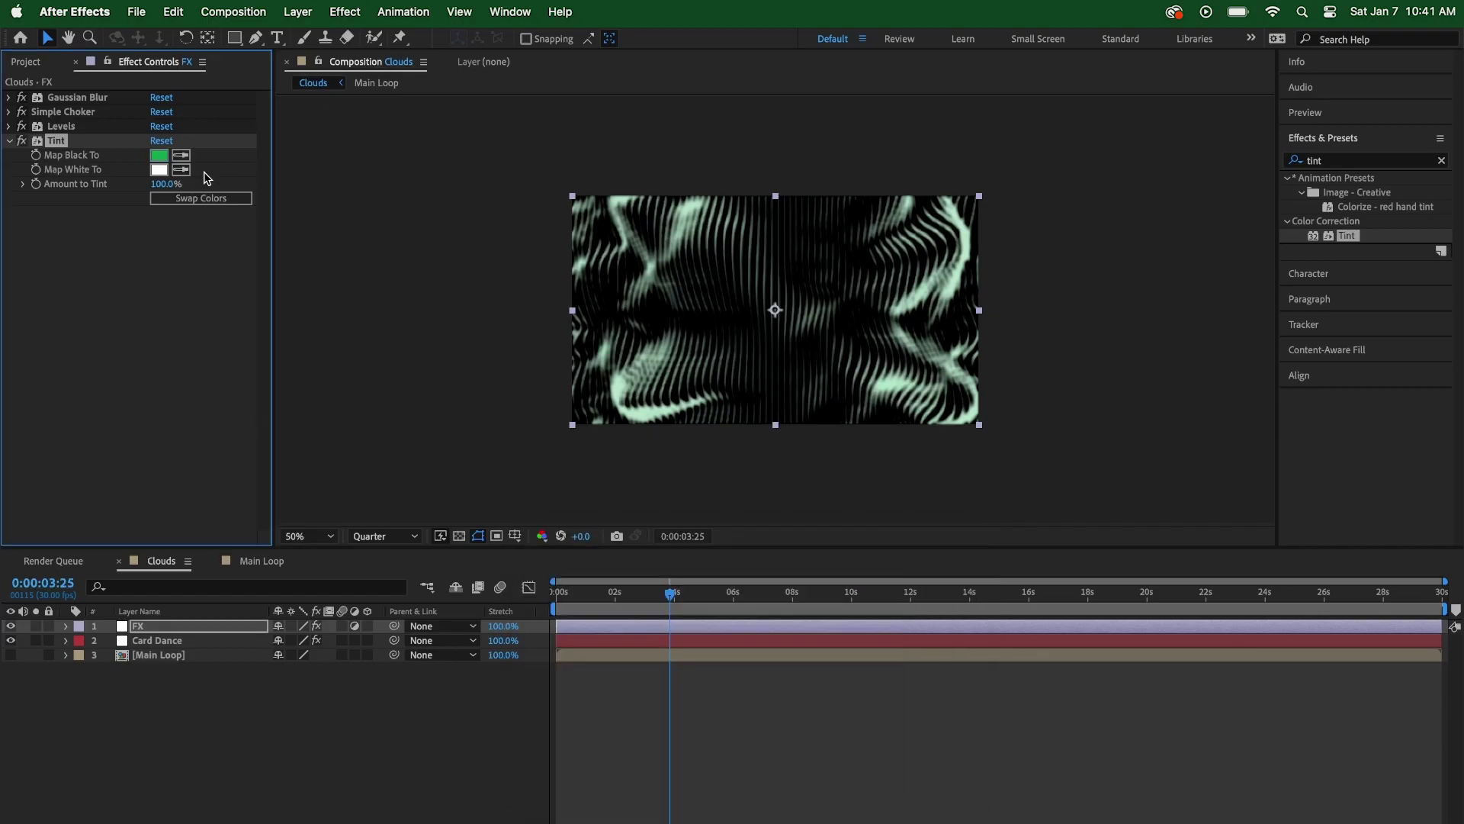
Change the Tint effect's Map White To color to a pale mint-cyan
click(158, 168)
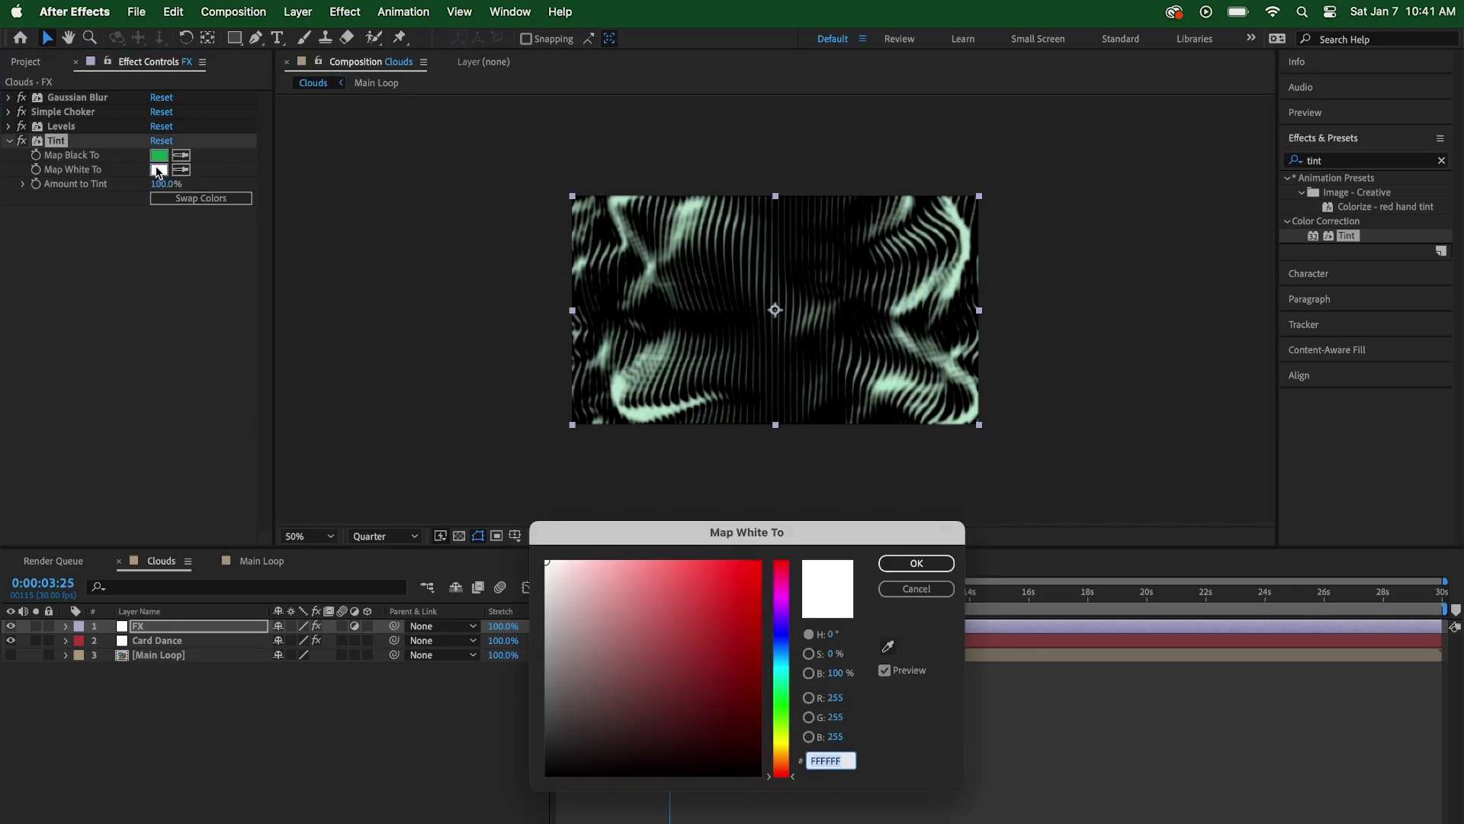
drag(776, 688, 783, 671)
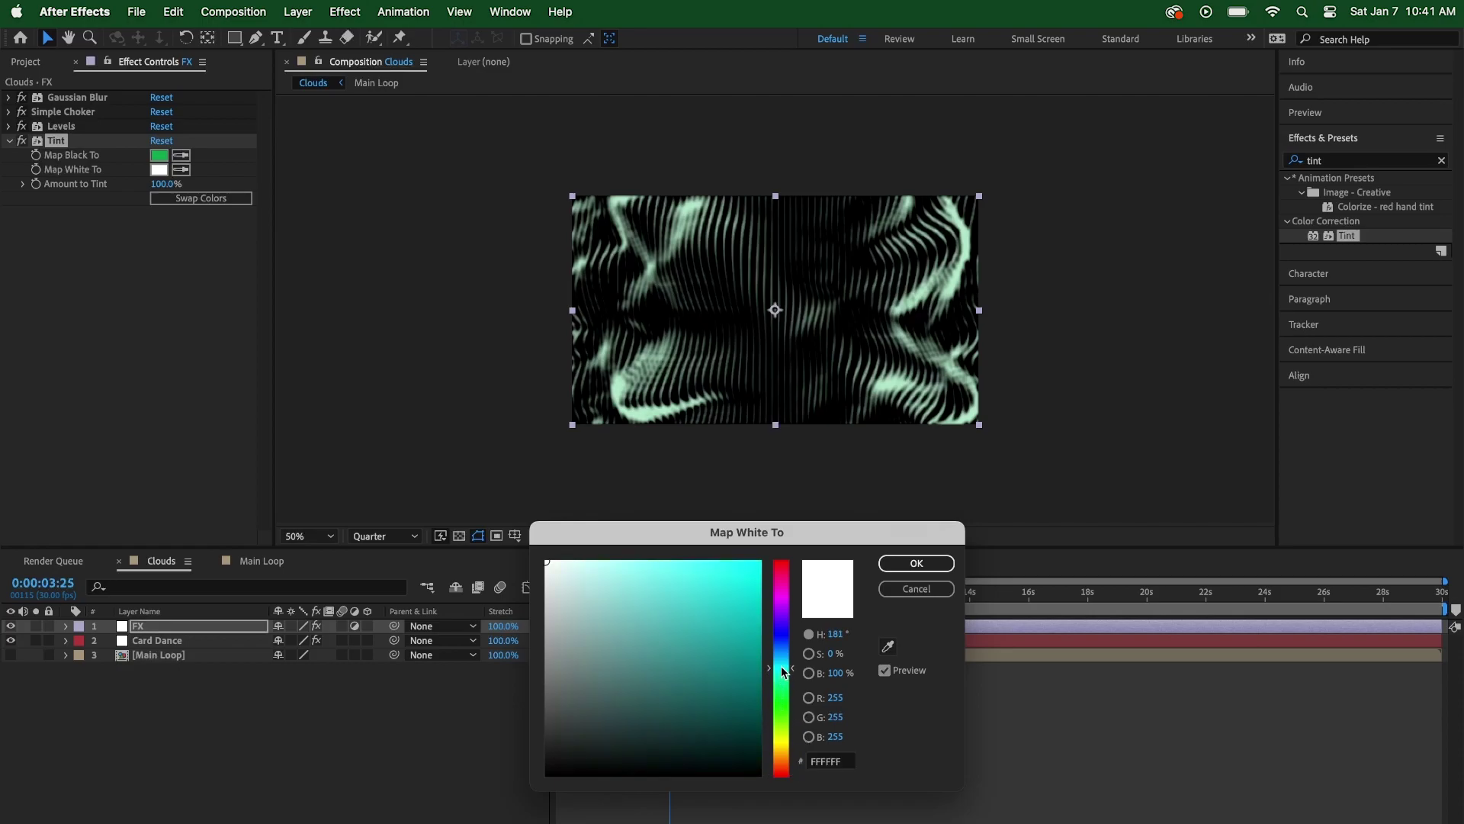
mouse_move(599, 613)
mouse_down()
mouse_move(621, 548)
mouse_move(593, 546)
mouse_move(599, 533)
mouse_up()
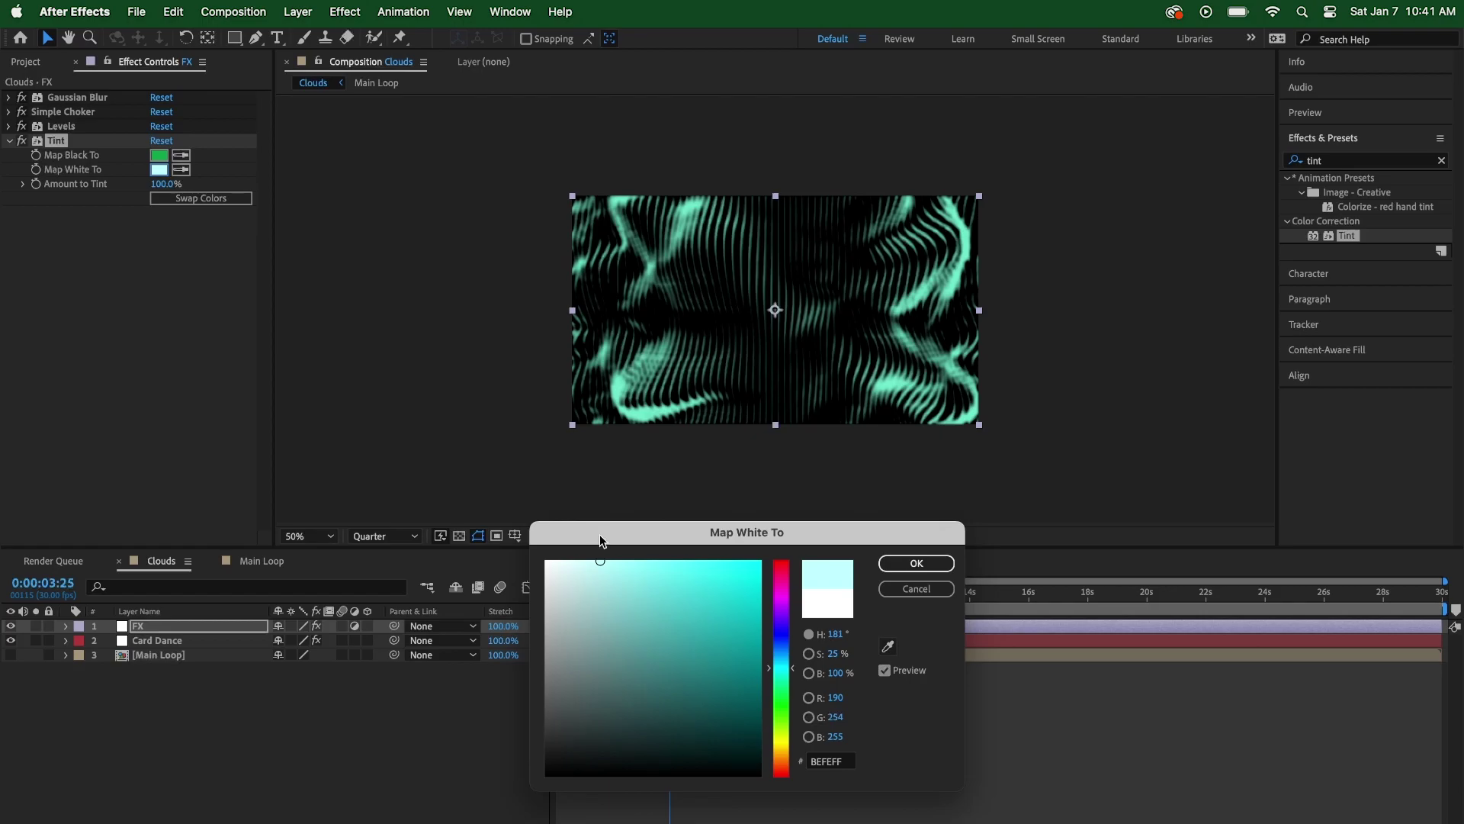
drag(790, 681, 791, 676)
drag(600, 562, 601, 563)
click(930, 568)
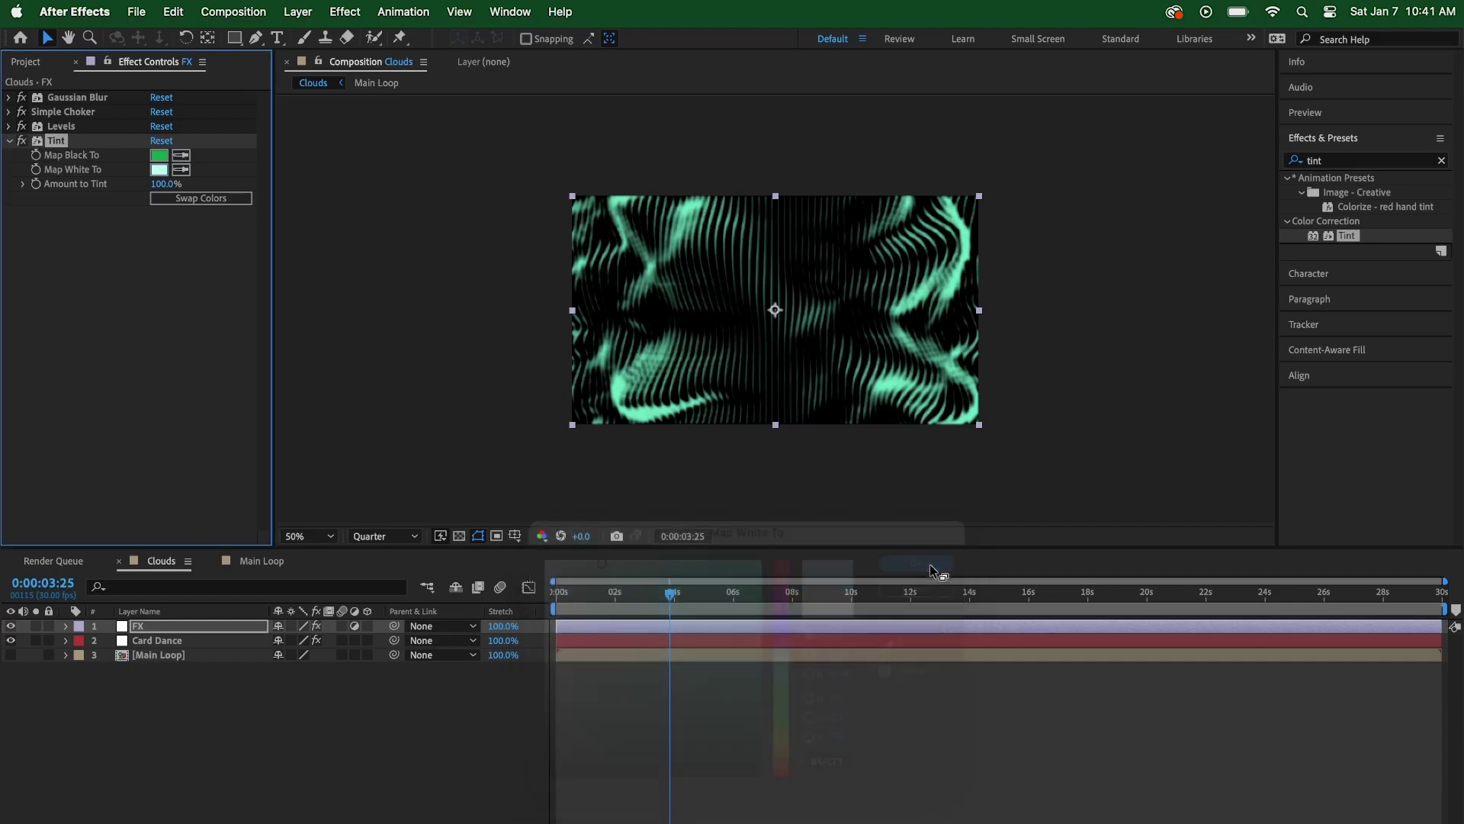
click(159, 155)
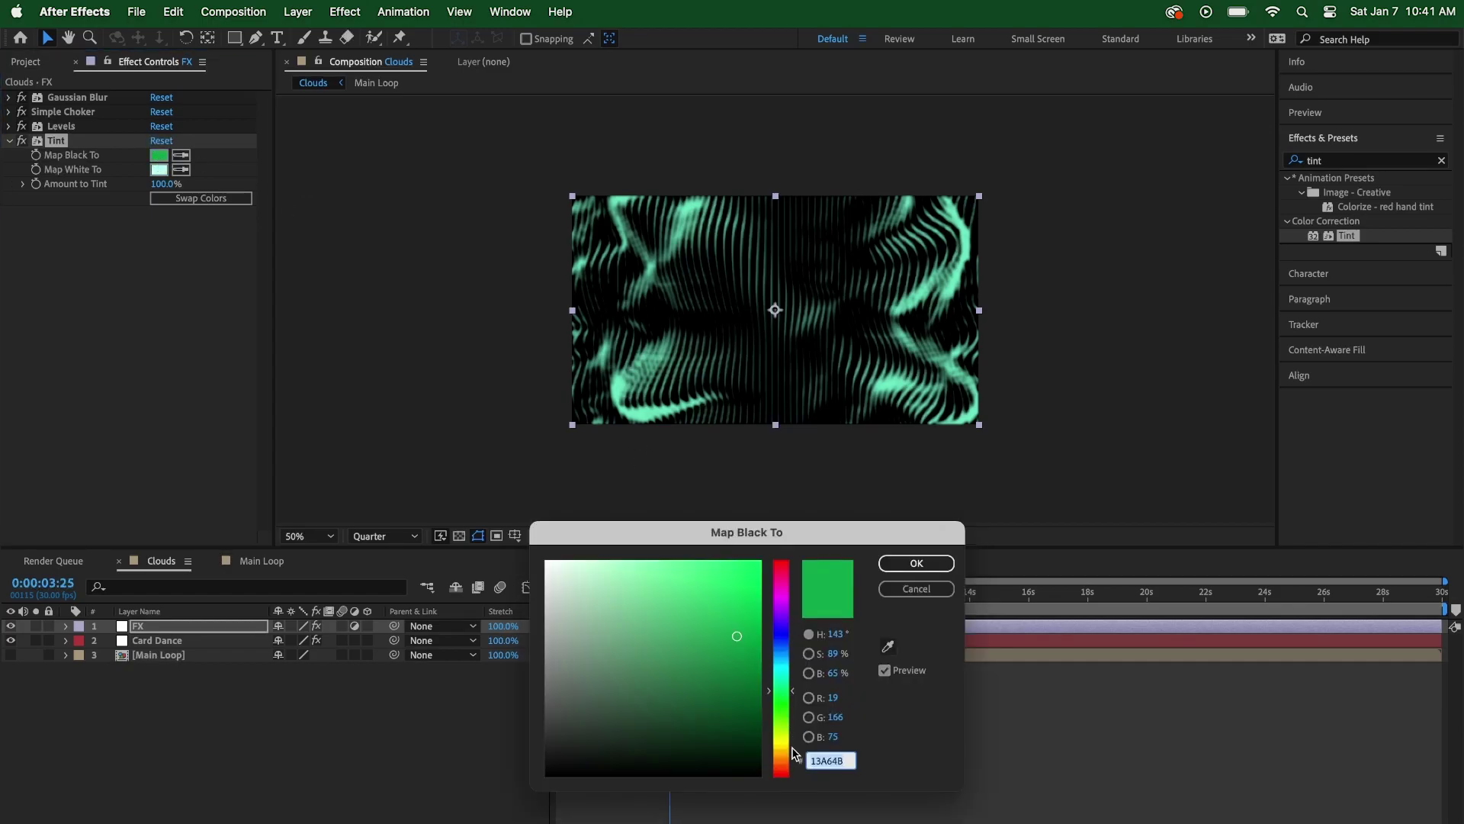
text(FF4300)
key(Tab)
drag(785, 662, 785, 604)
click(916, 589)
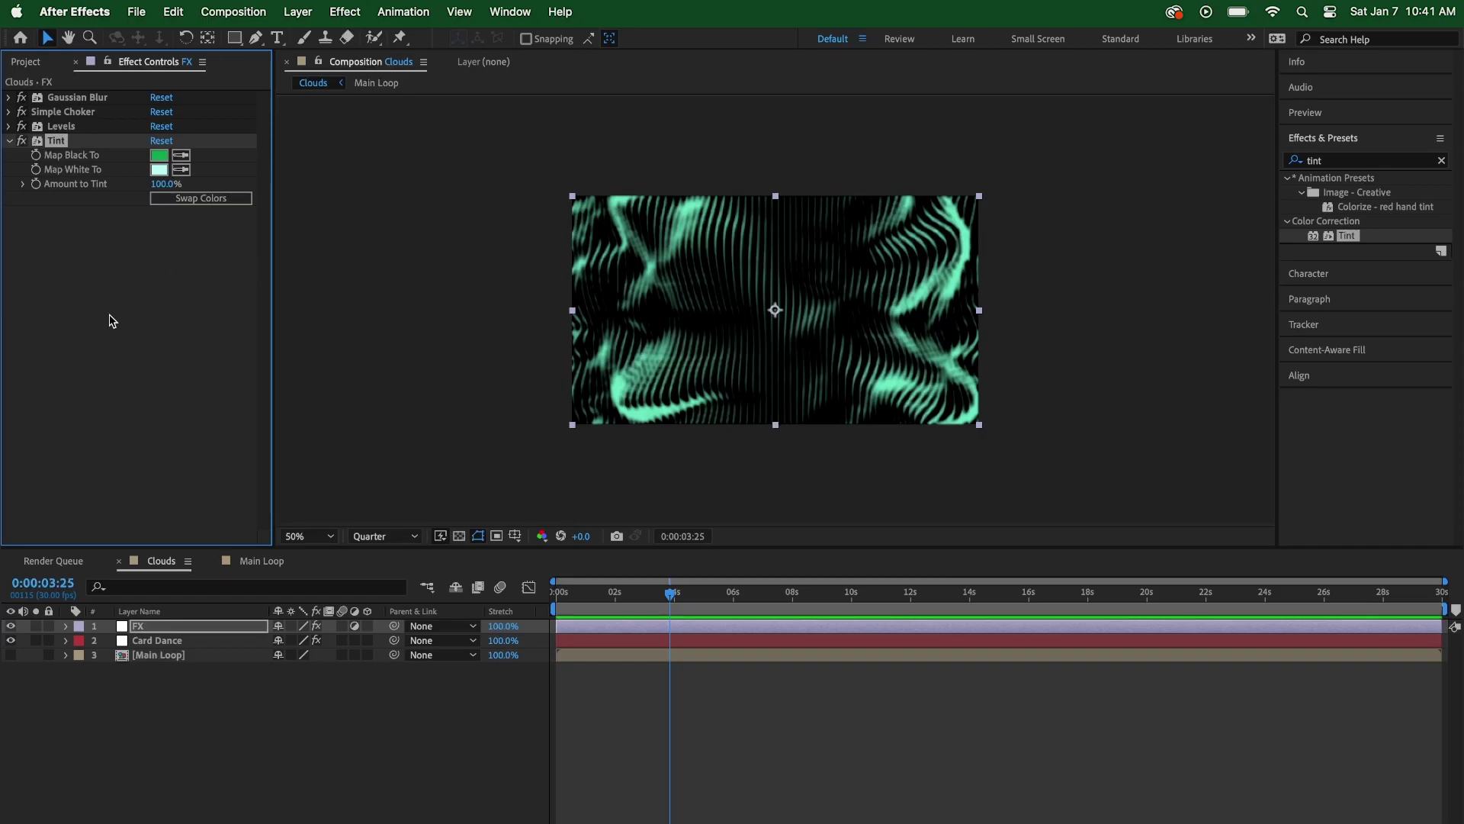
Collapse the Tint settings and preview the tinted Clouds animation from the beginning
click(10, 142)
click(643, 616)
key(space)
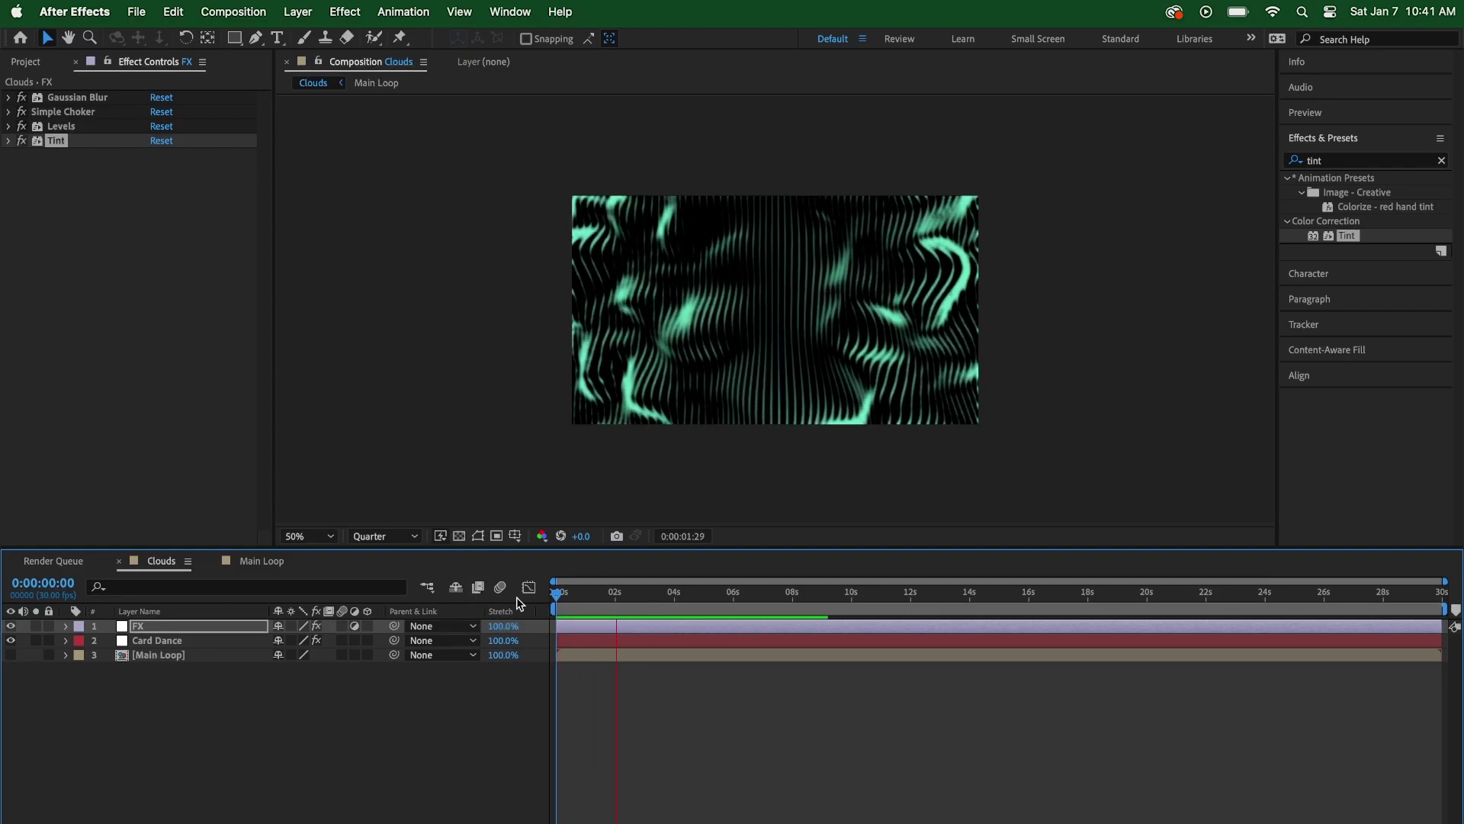
key(space)
Set the composition's preview resolution to Full and move the current time to 0:00:00:27
click(387, 536)
click(387, 581)
key(space)
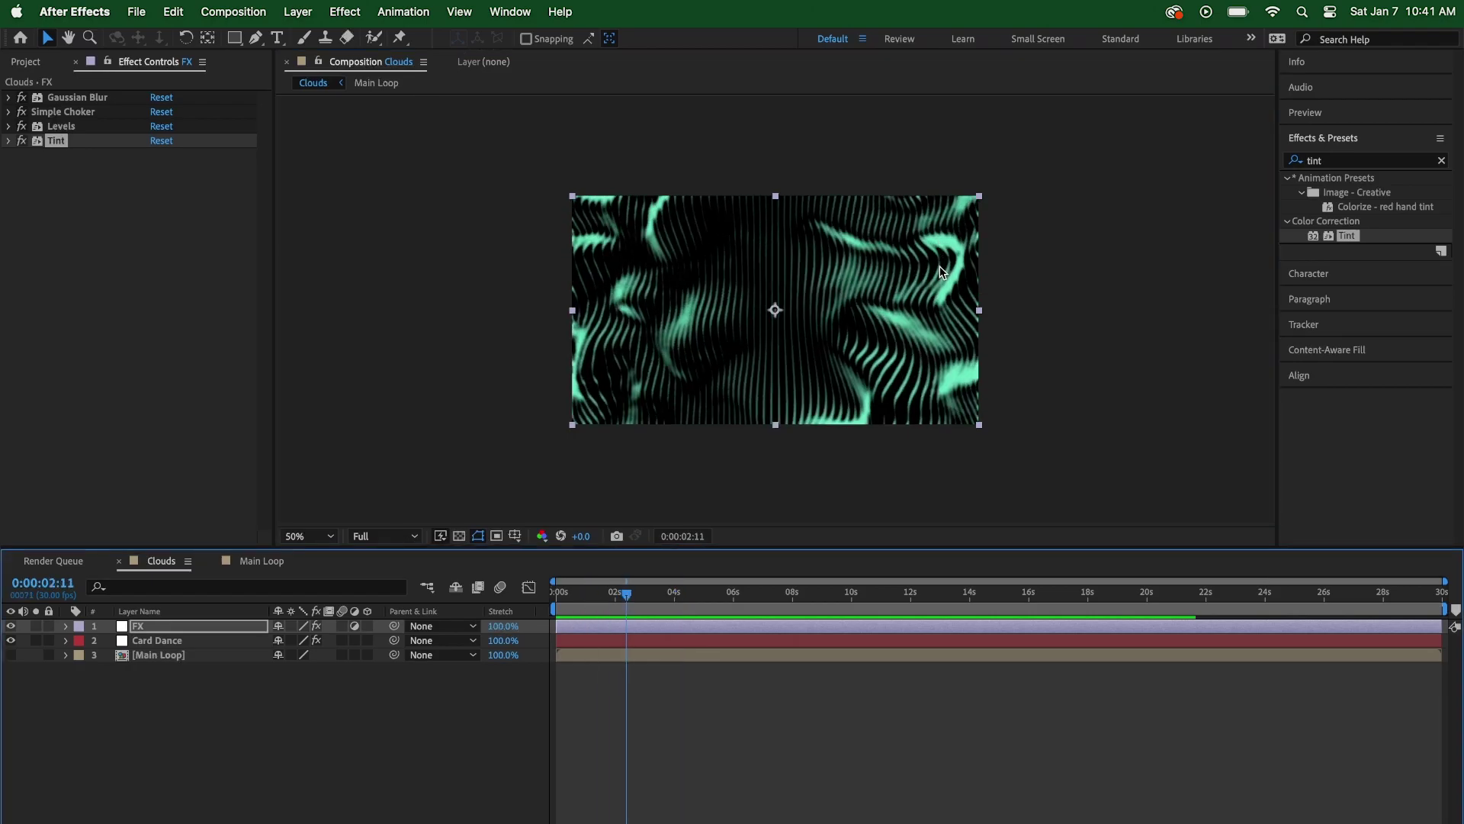
drag(628, 603, 583, 602)
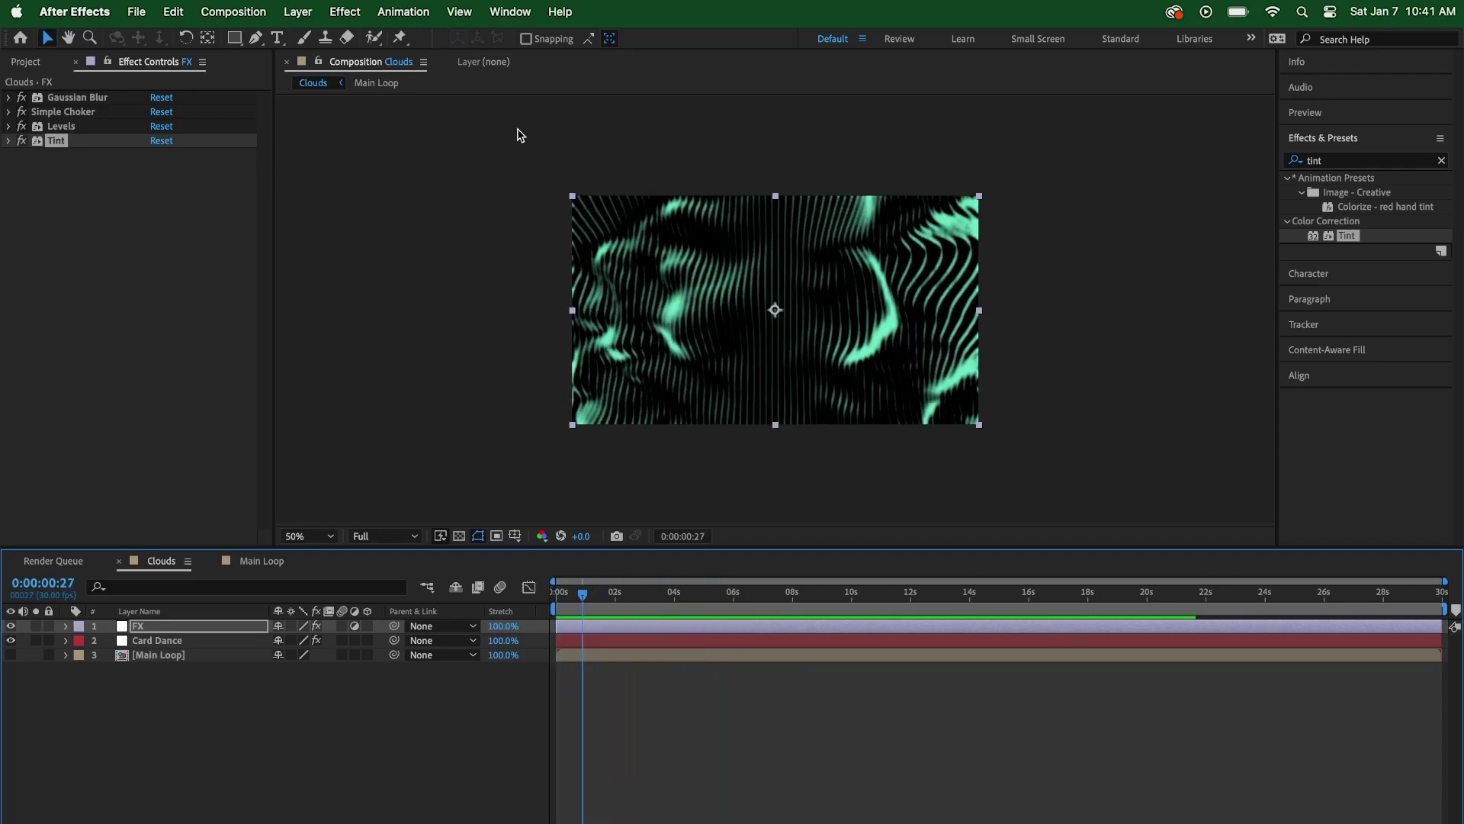
Apply the Glow effect to the FX layer and set its Glow Radius to 110
click(1333, 161)
text(glow)
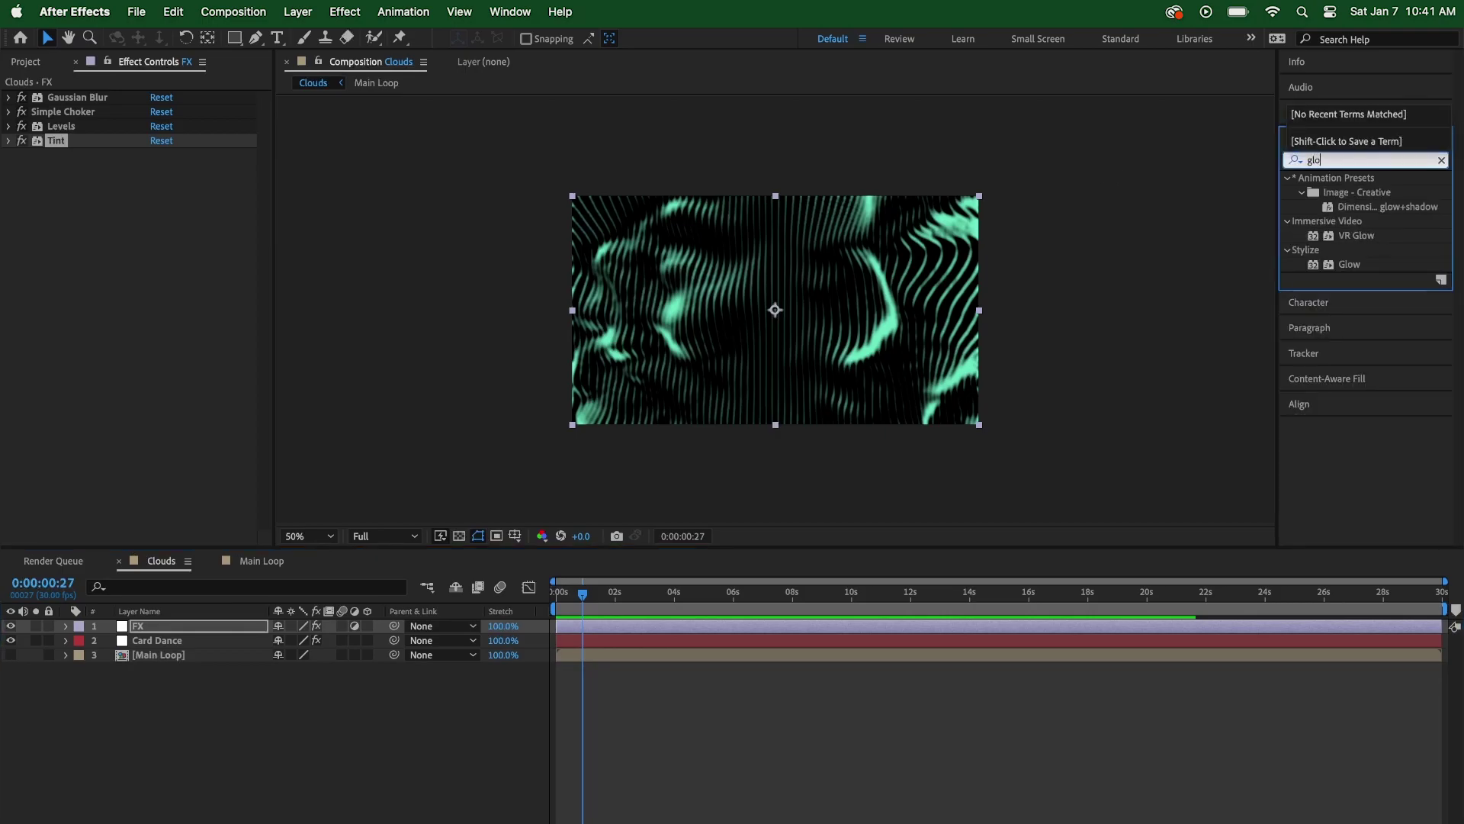
double_click(1347, 264)
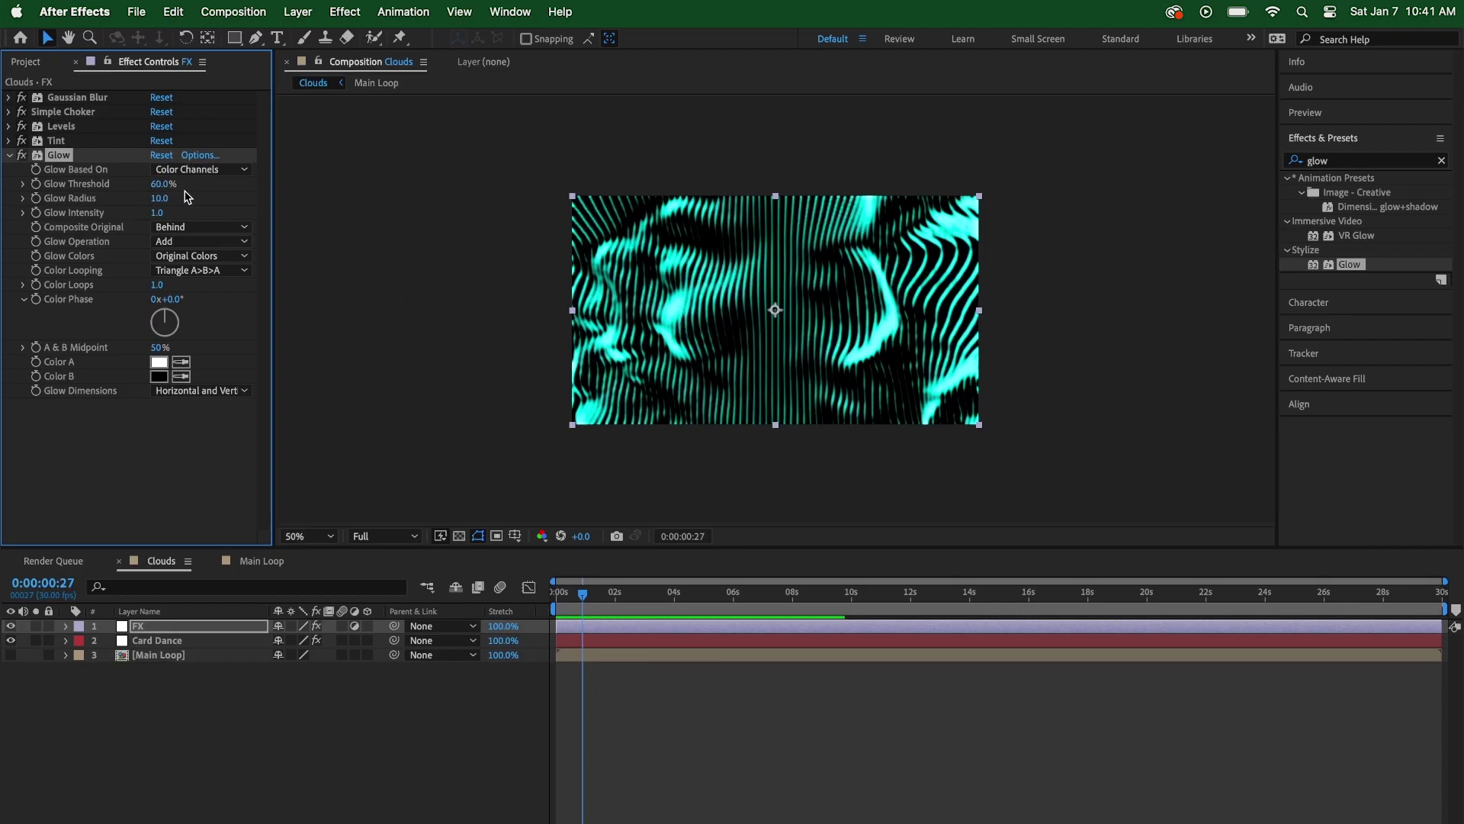
click(157, 198)
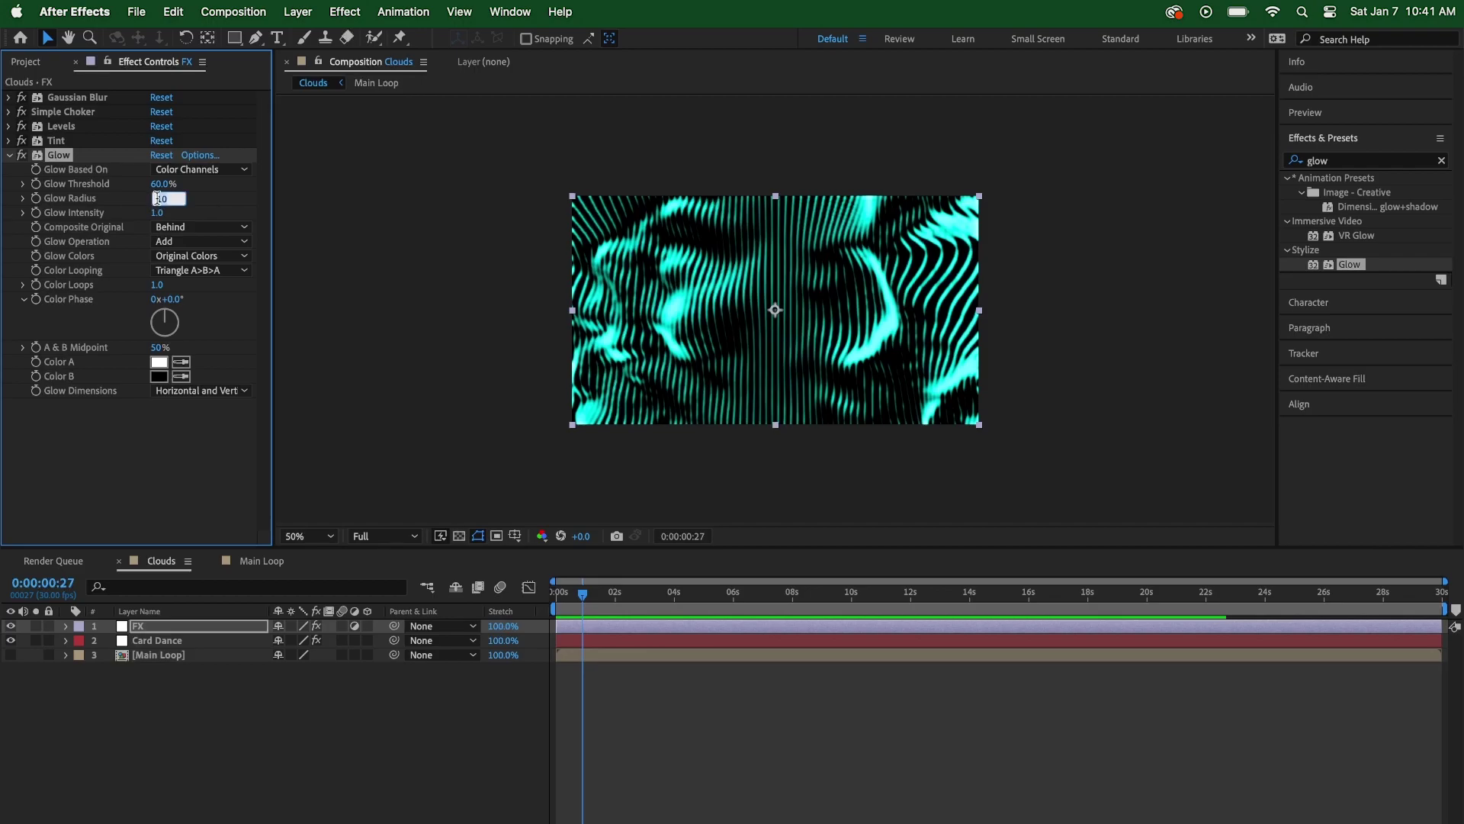
text(110)
key(Return)
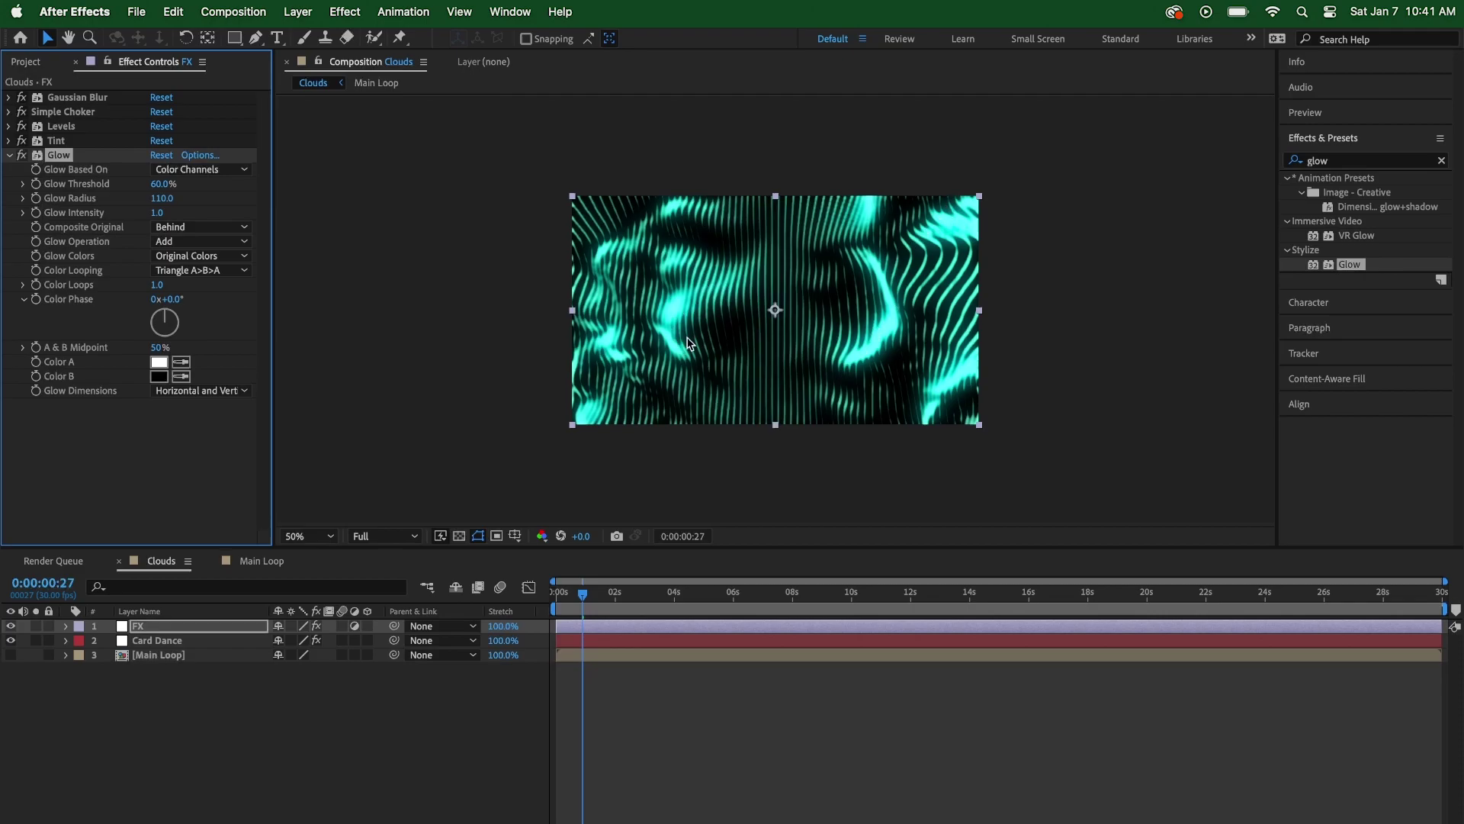
Set the Glow Intensity to 1.5 and collapse the Glow settings
click(158, 211)
text(1)
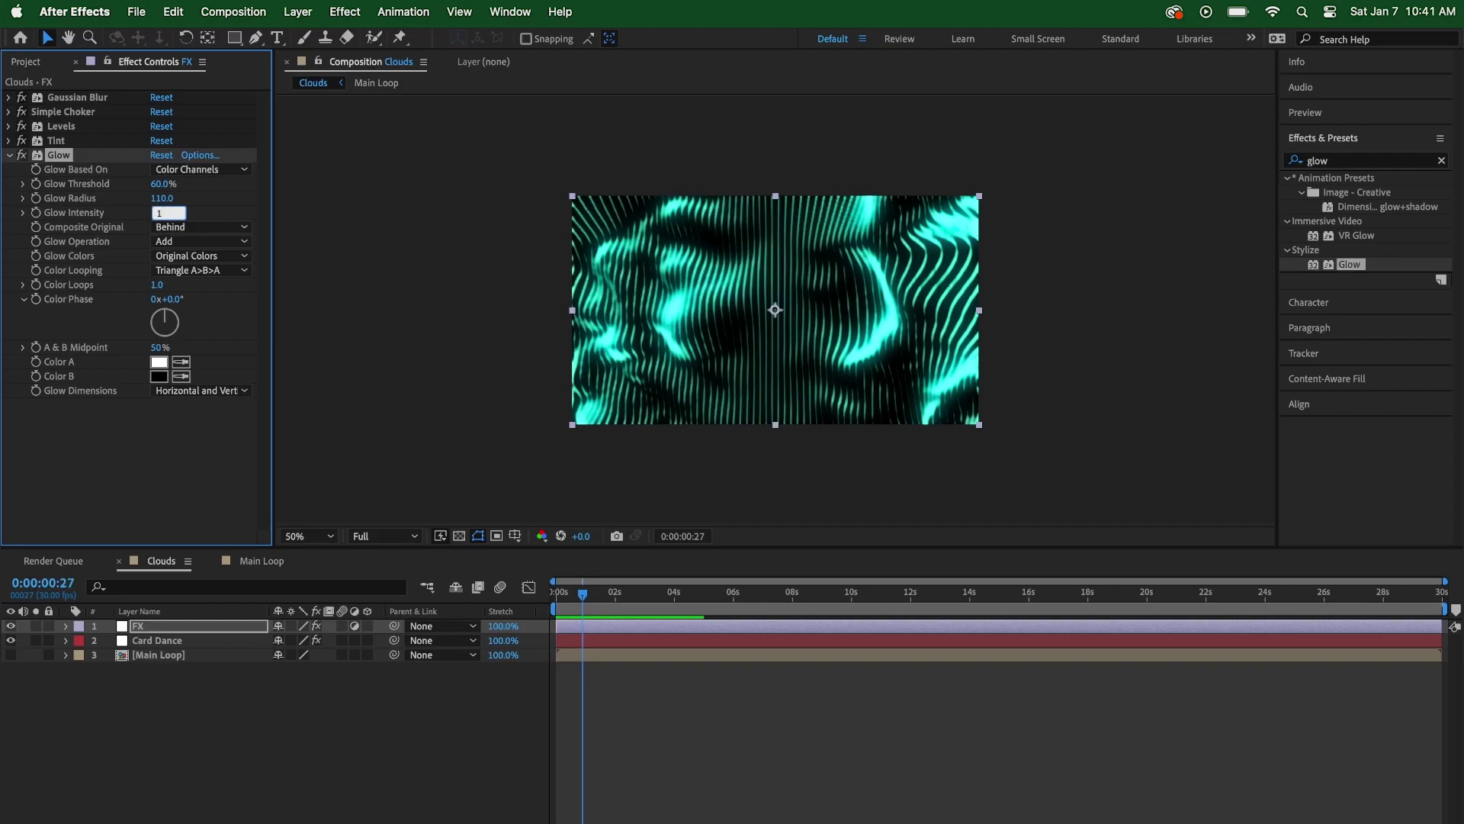
text(.5)
key(Return)
click(160, 212)
key(Return)
click(10, 156)
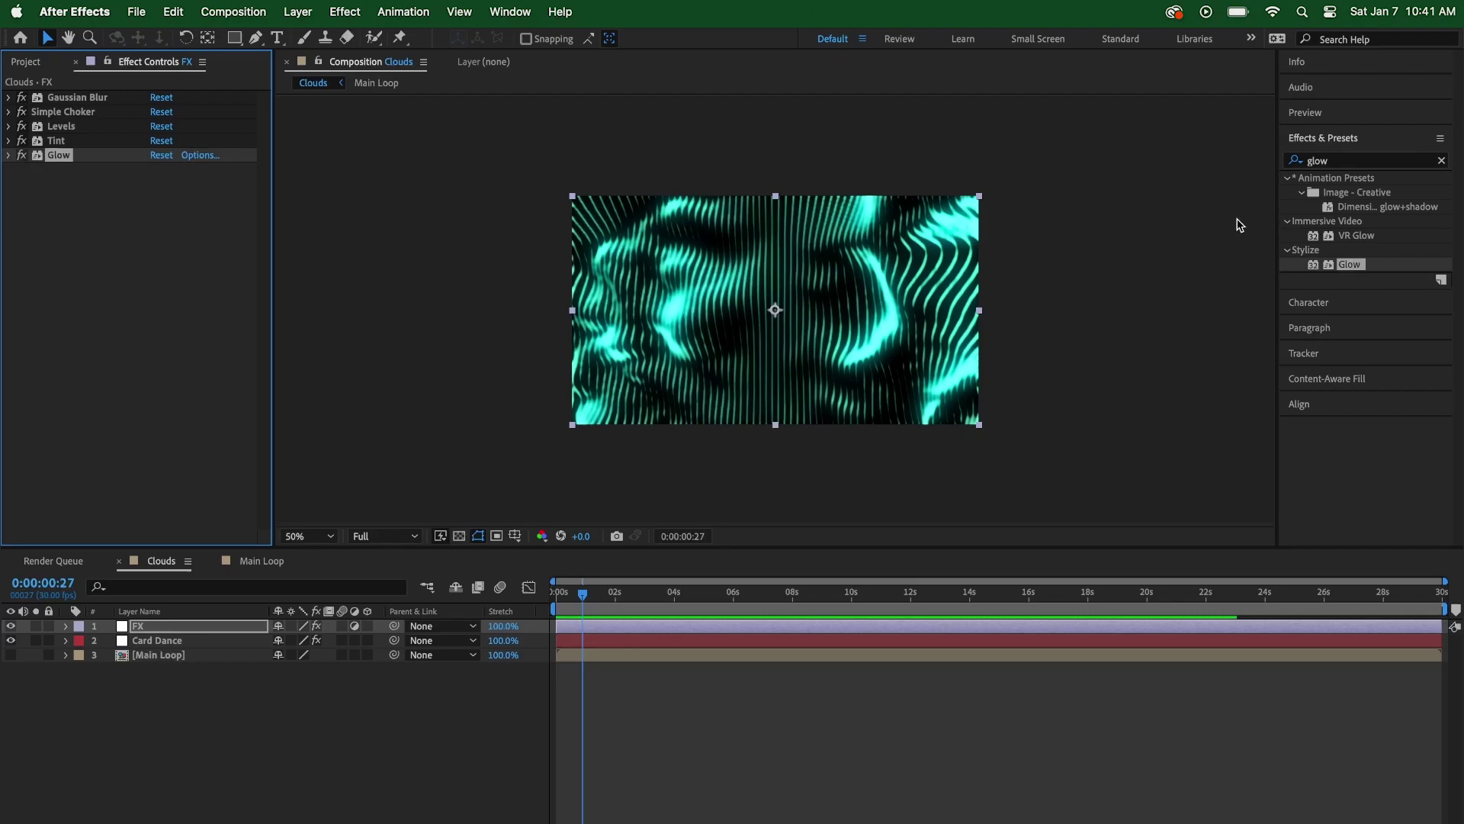
Apply Curves to the FX layer and shape the RGB curve with a slightly lowered white point, crushed shadows and raised upper midtones
click(1343, 162)
text(curves)
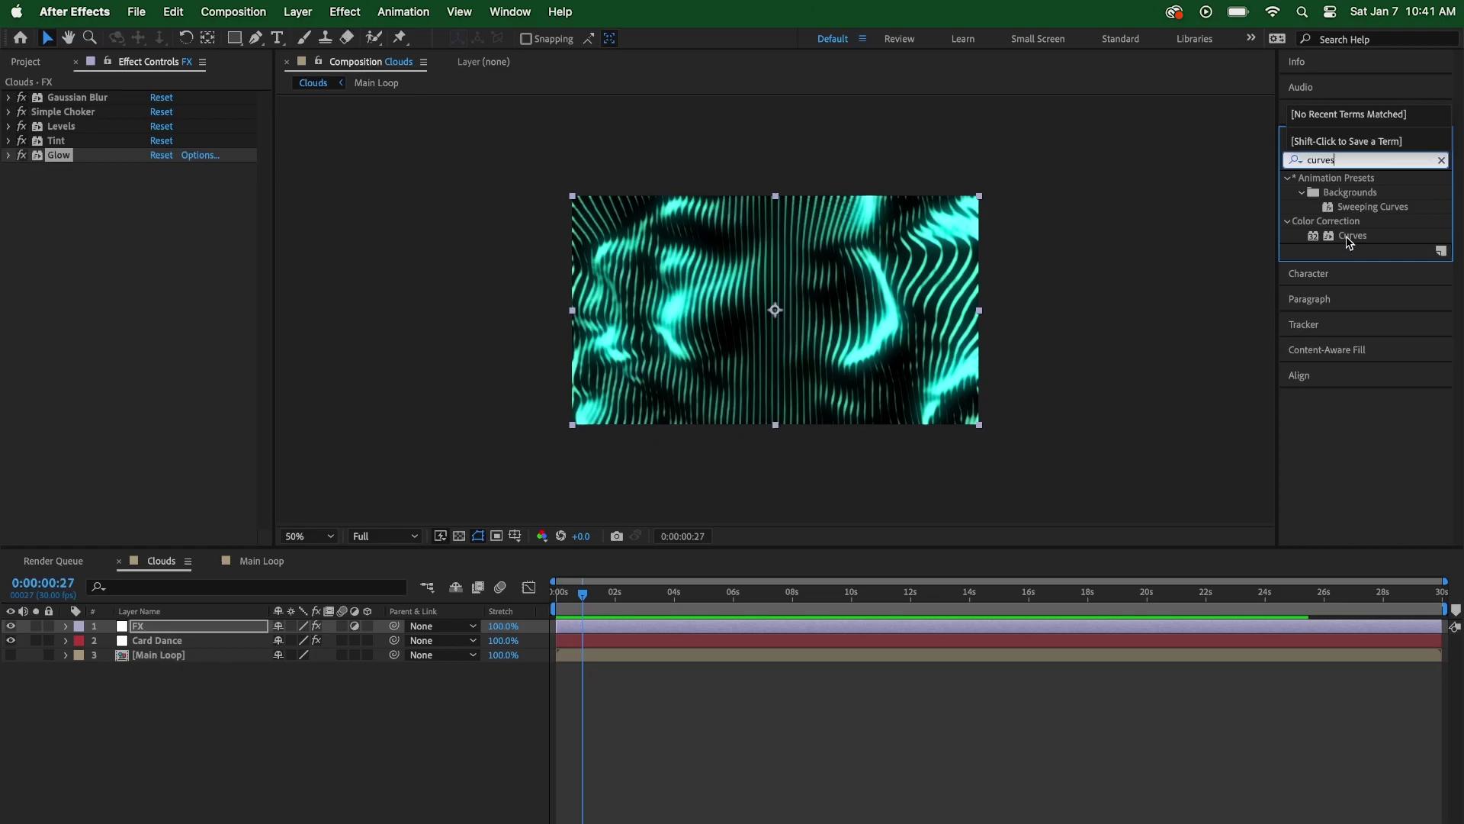
double_click(1346, 235)
drag(242, 244, 244, 261)
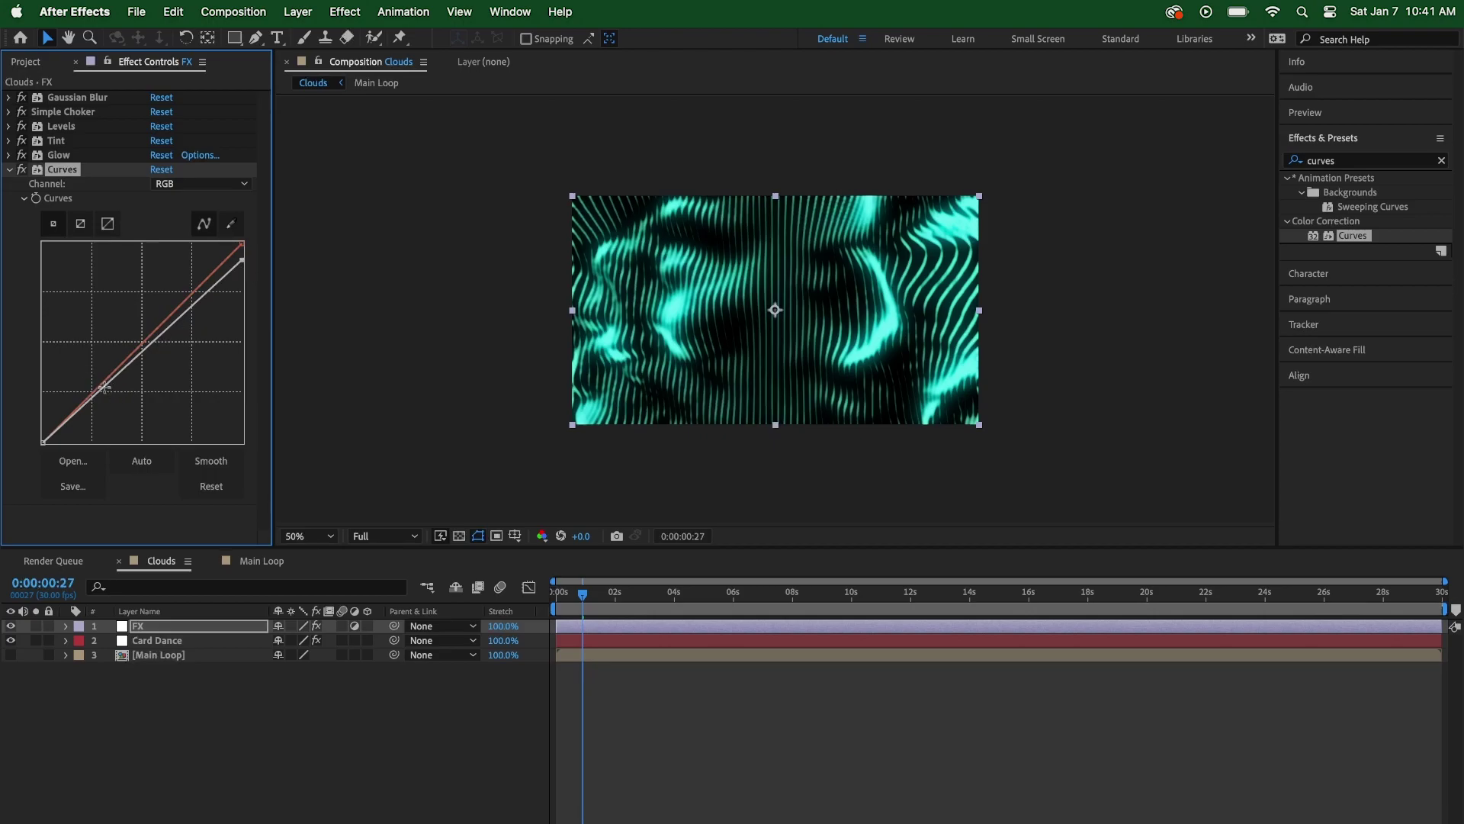
drag(95, 393, 120, 455)
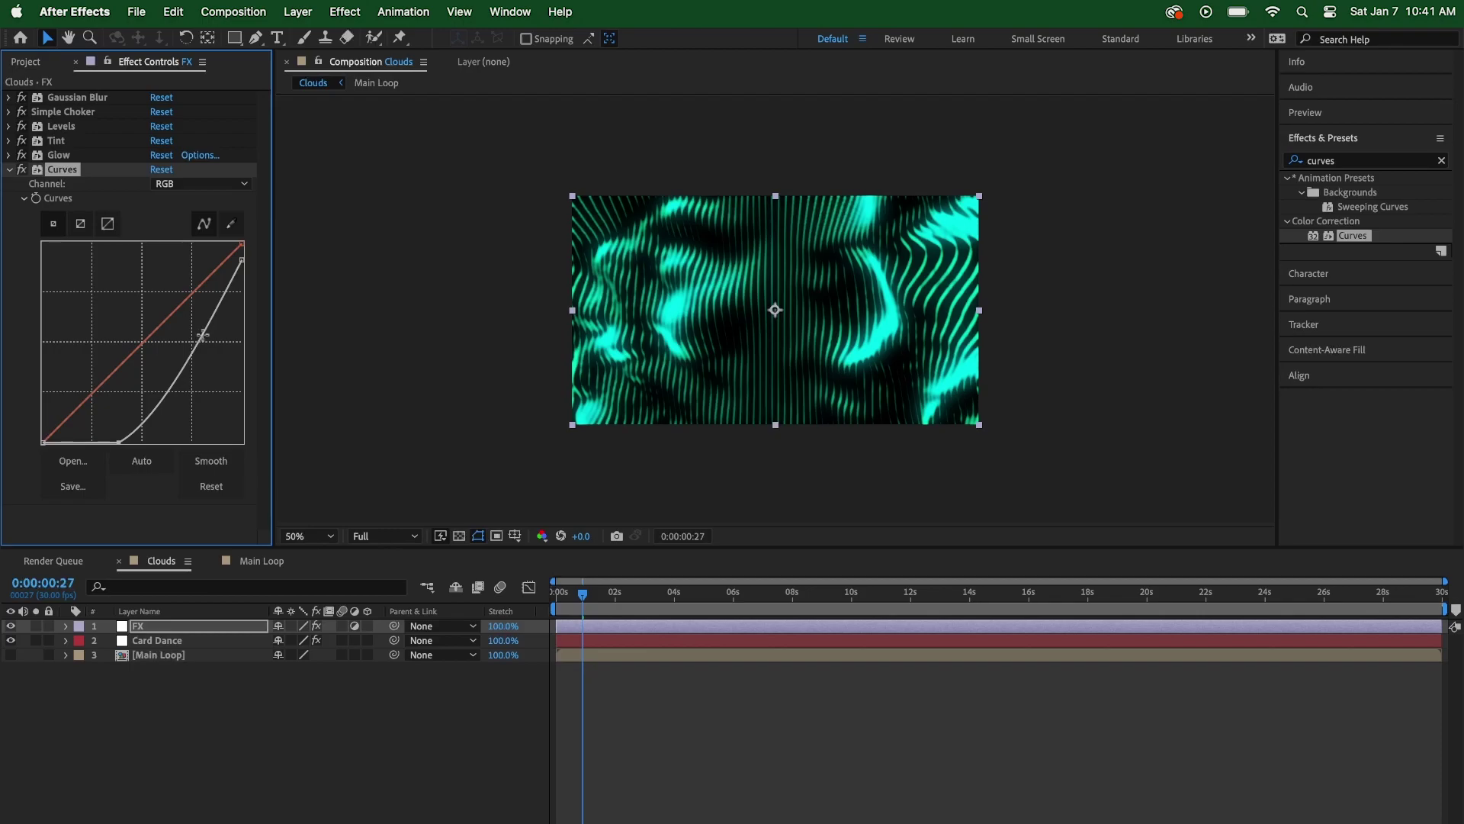
drag(204, 335, 192, 309)
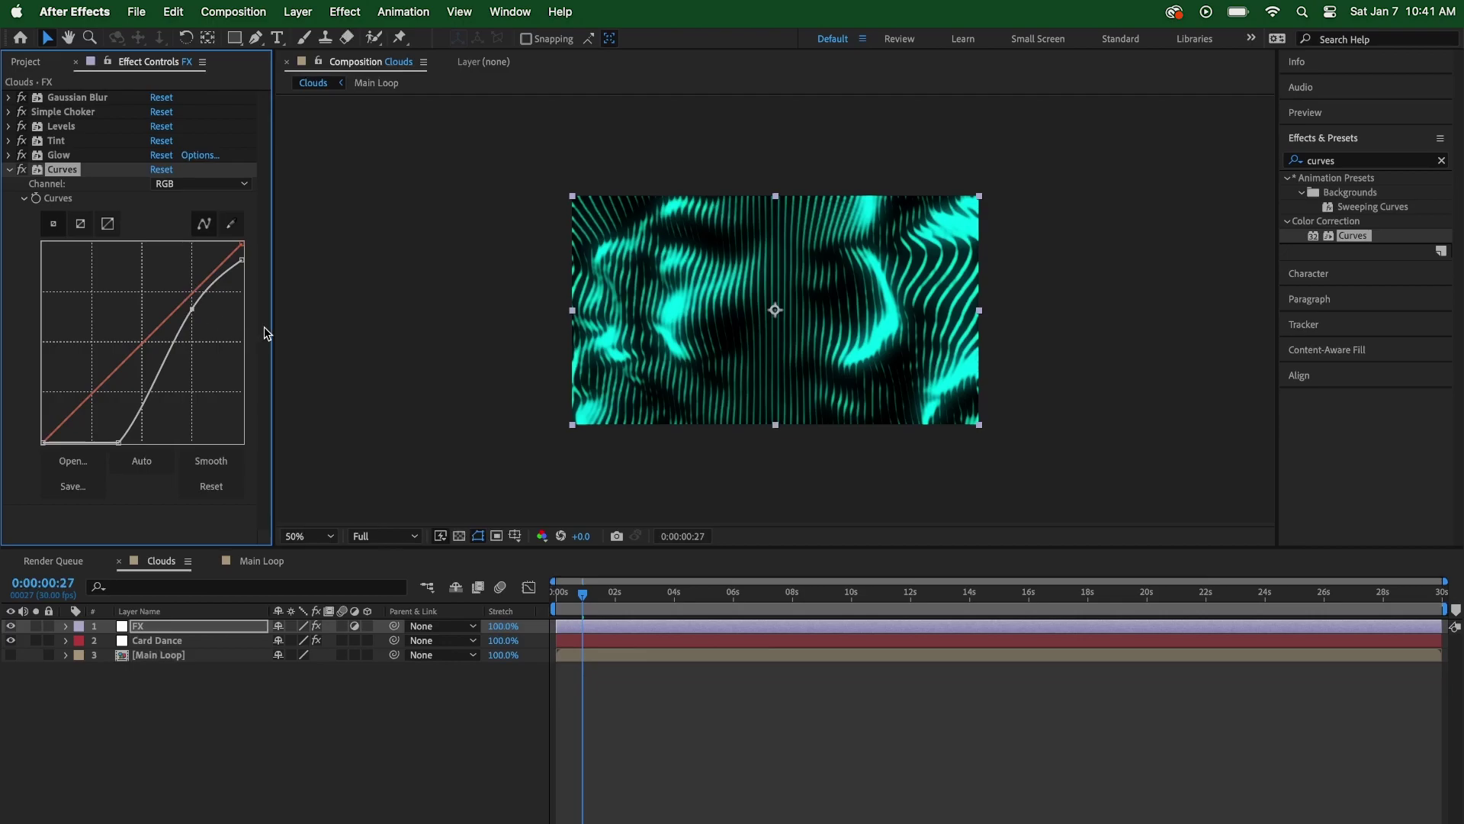
click(9, 170)
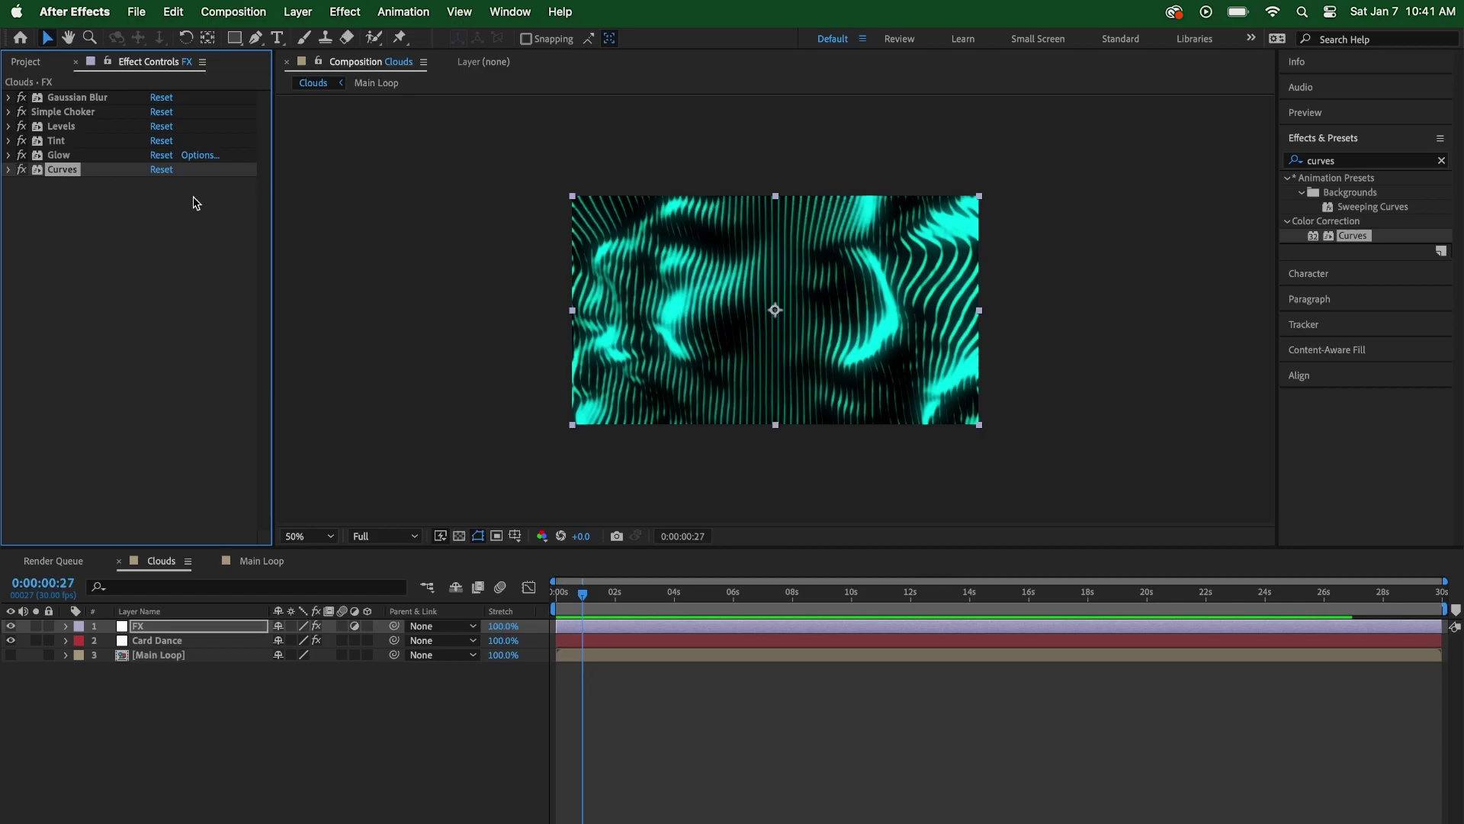
Apply the CC Cross Blur effect to the FX layer and set its Radius Y to 100
click(1346, 162)
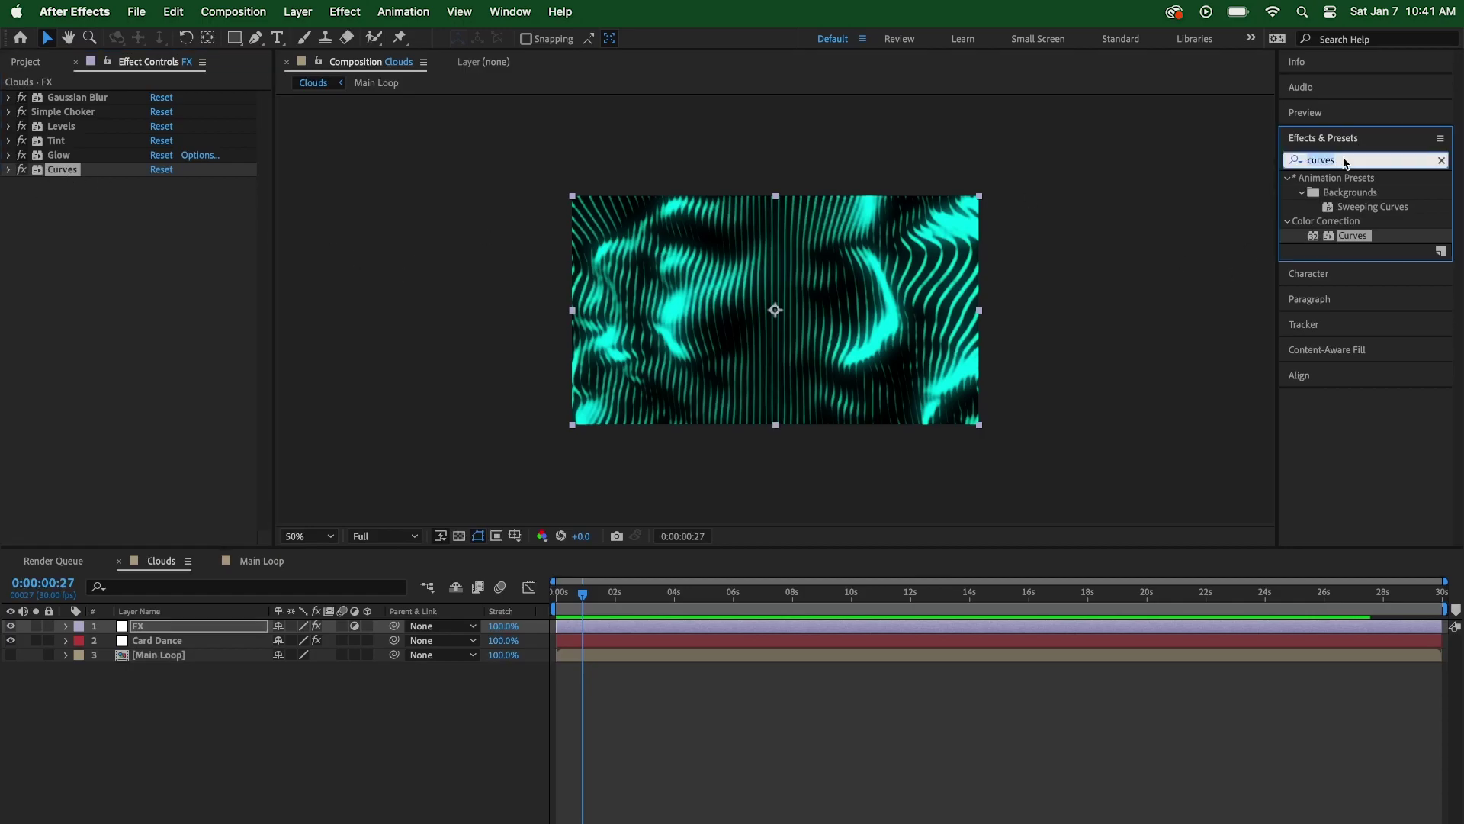
text(cross blur)
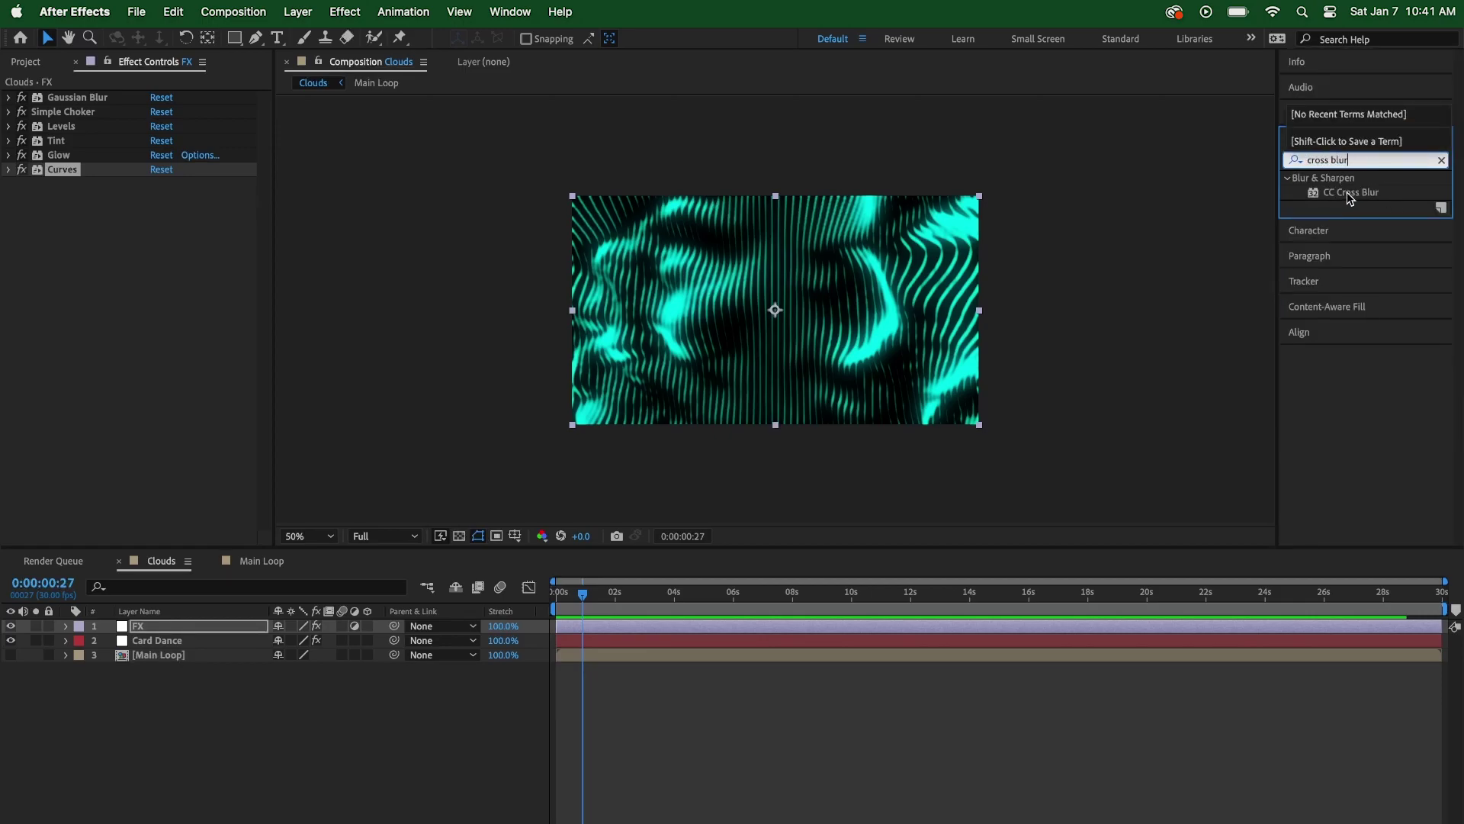
double_click(1348, 193)
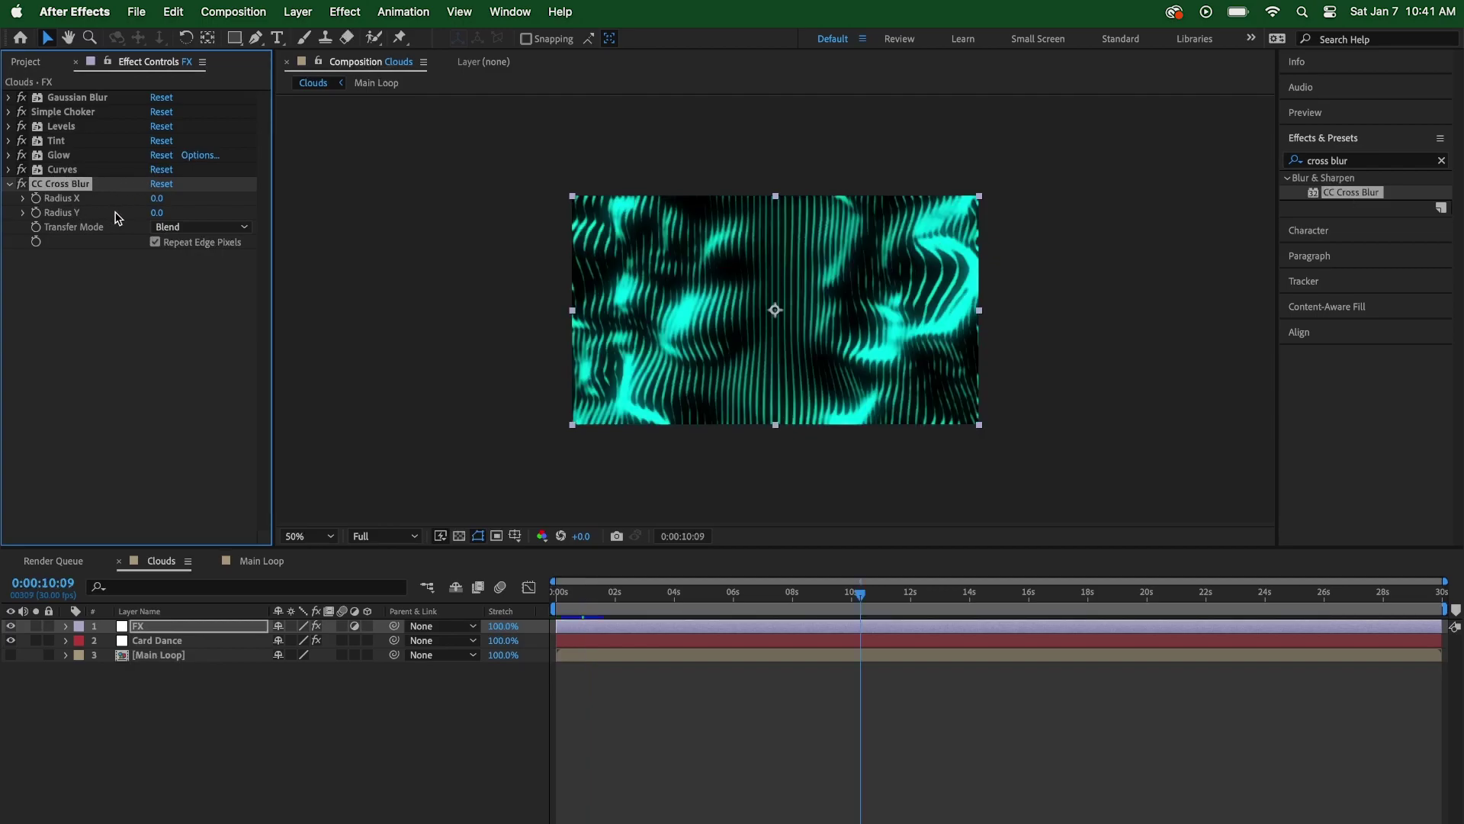
click(158, 214)
text(50)
key(Return)
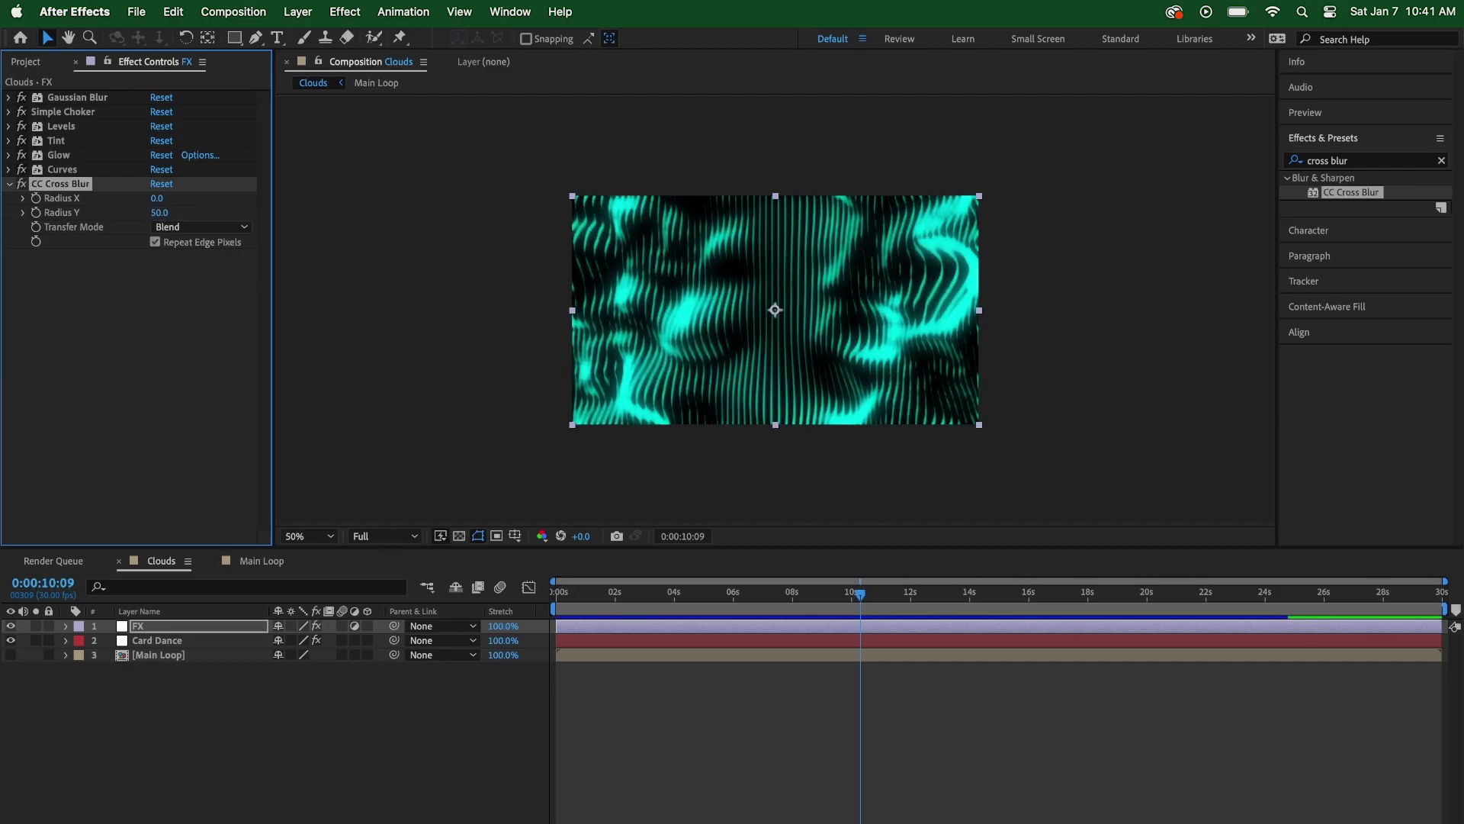
click(160, 212)
text(100)
key(Return)
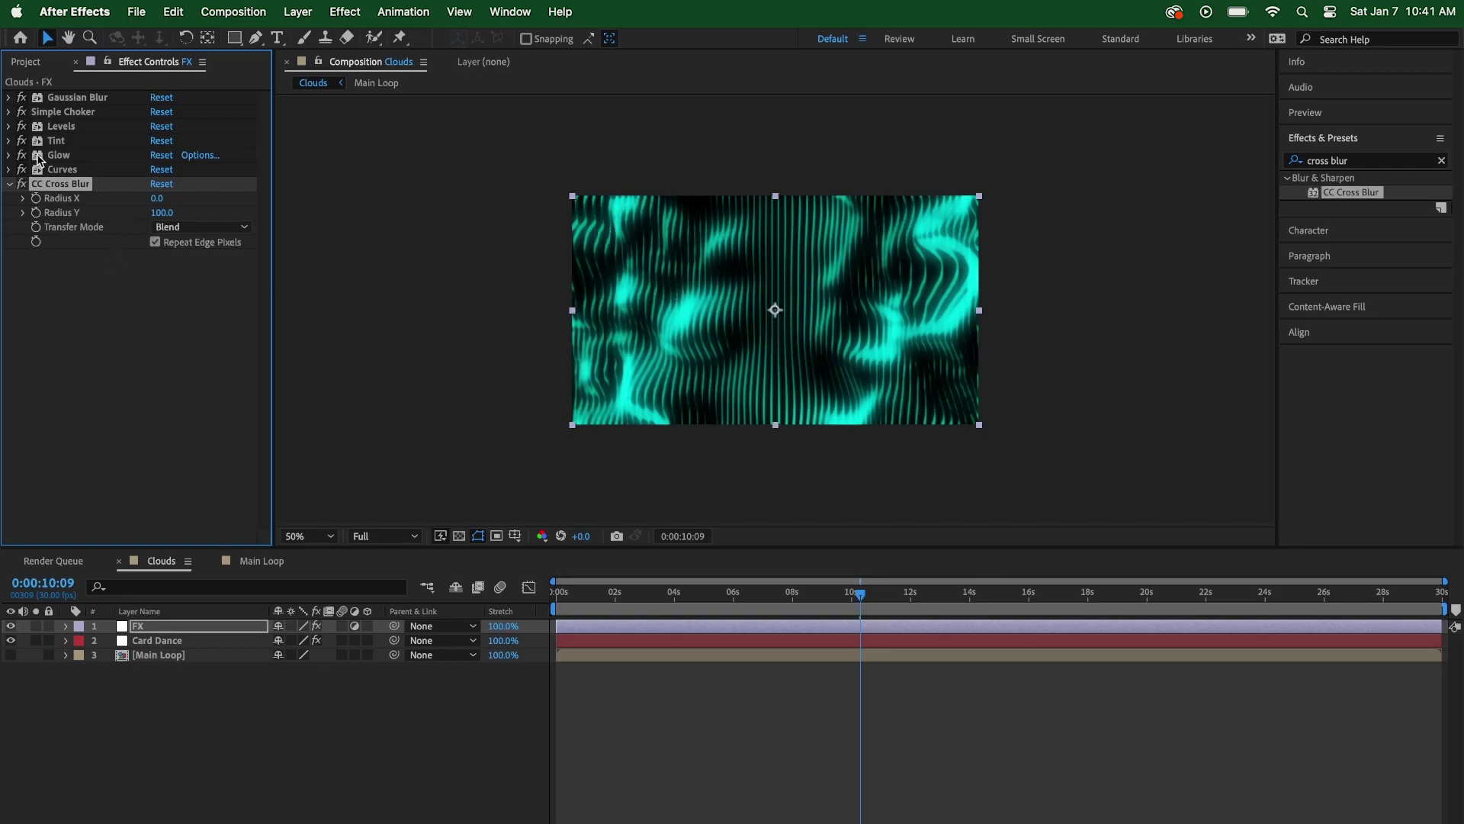
Set the Levels effect's Gamma to 0.65, then collapse the Levels and CC Cross Blur settings
click(9, 125)
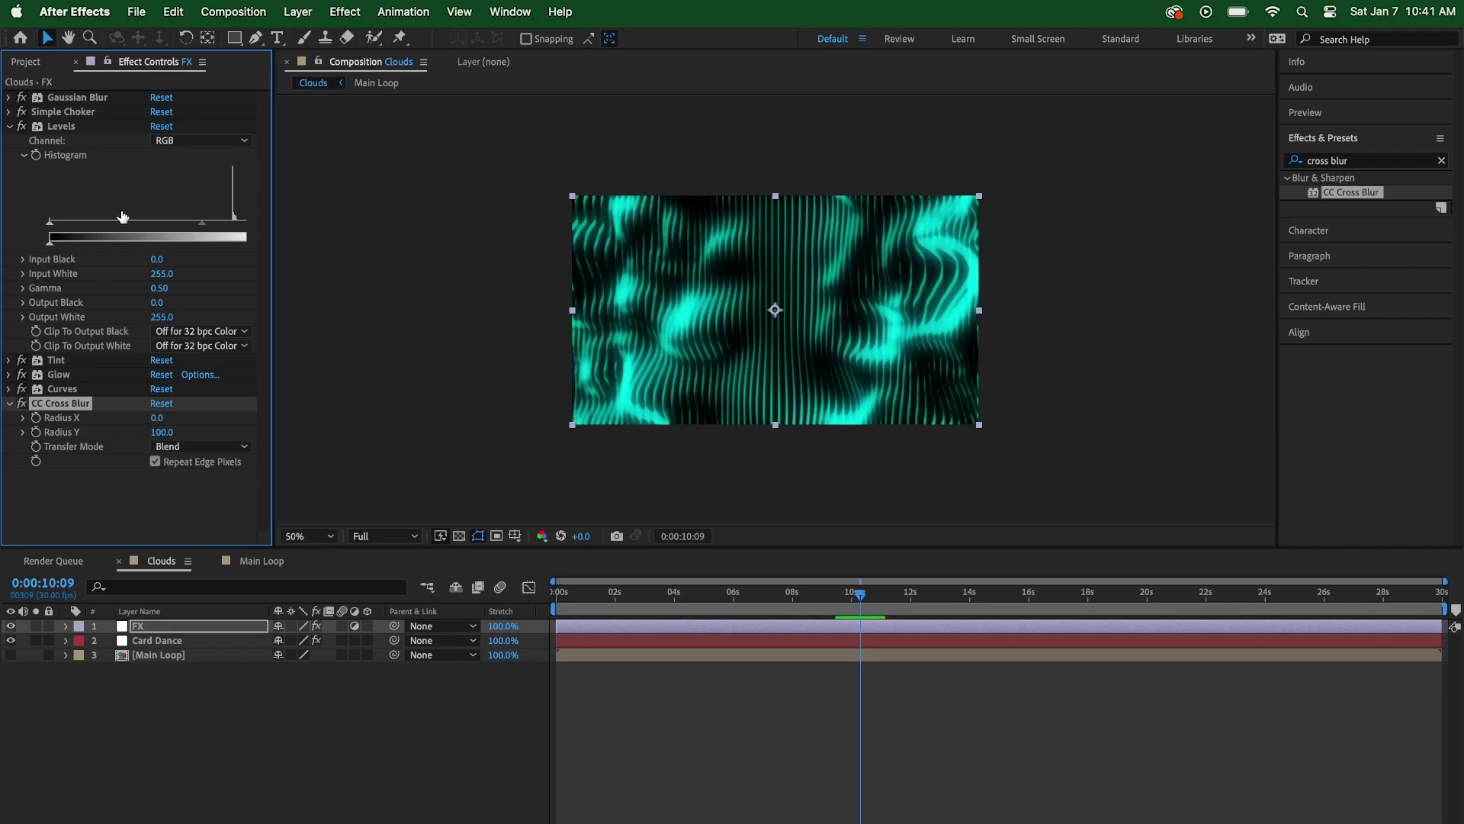
click(164, 291)
text(.)
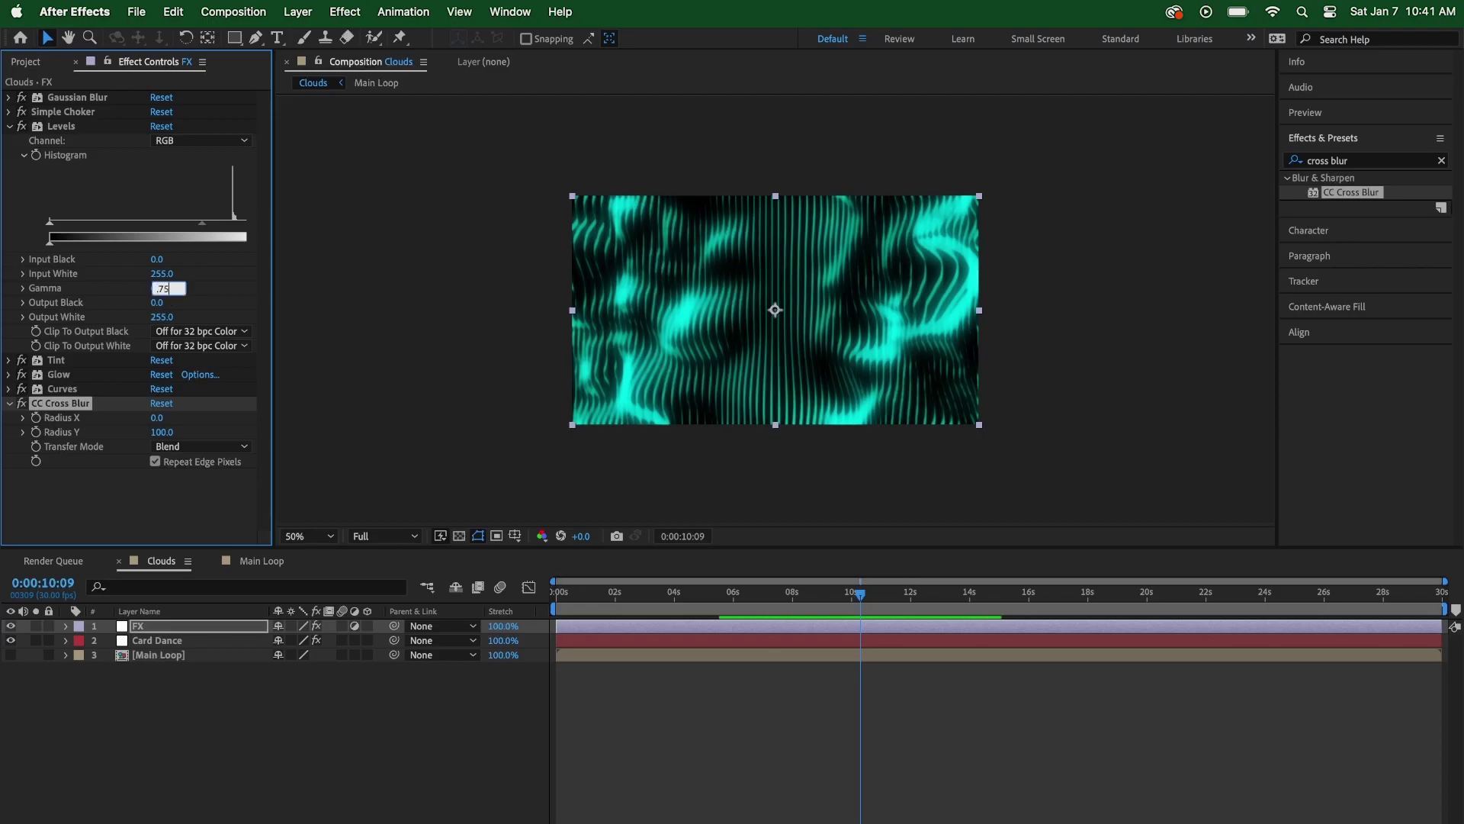
text(75)
key(Return)
click(162, 293)
text(.65)
key(Return)
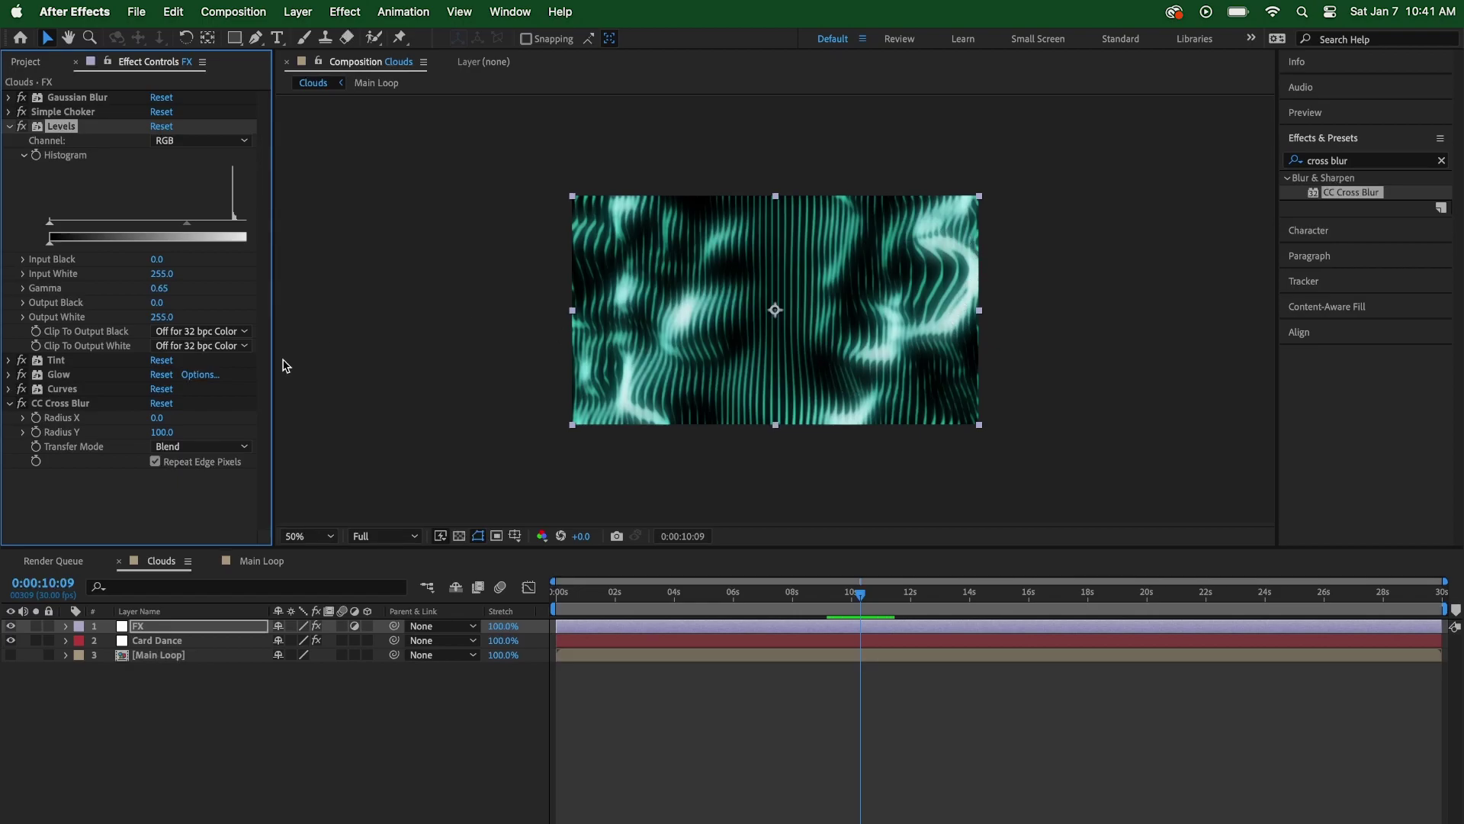
click(11, 127)
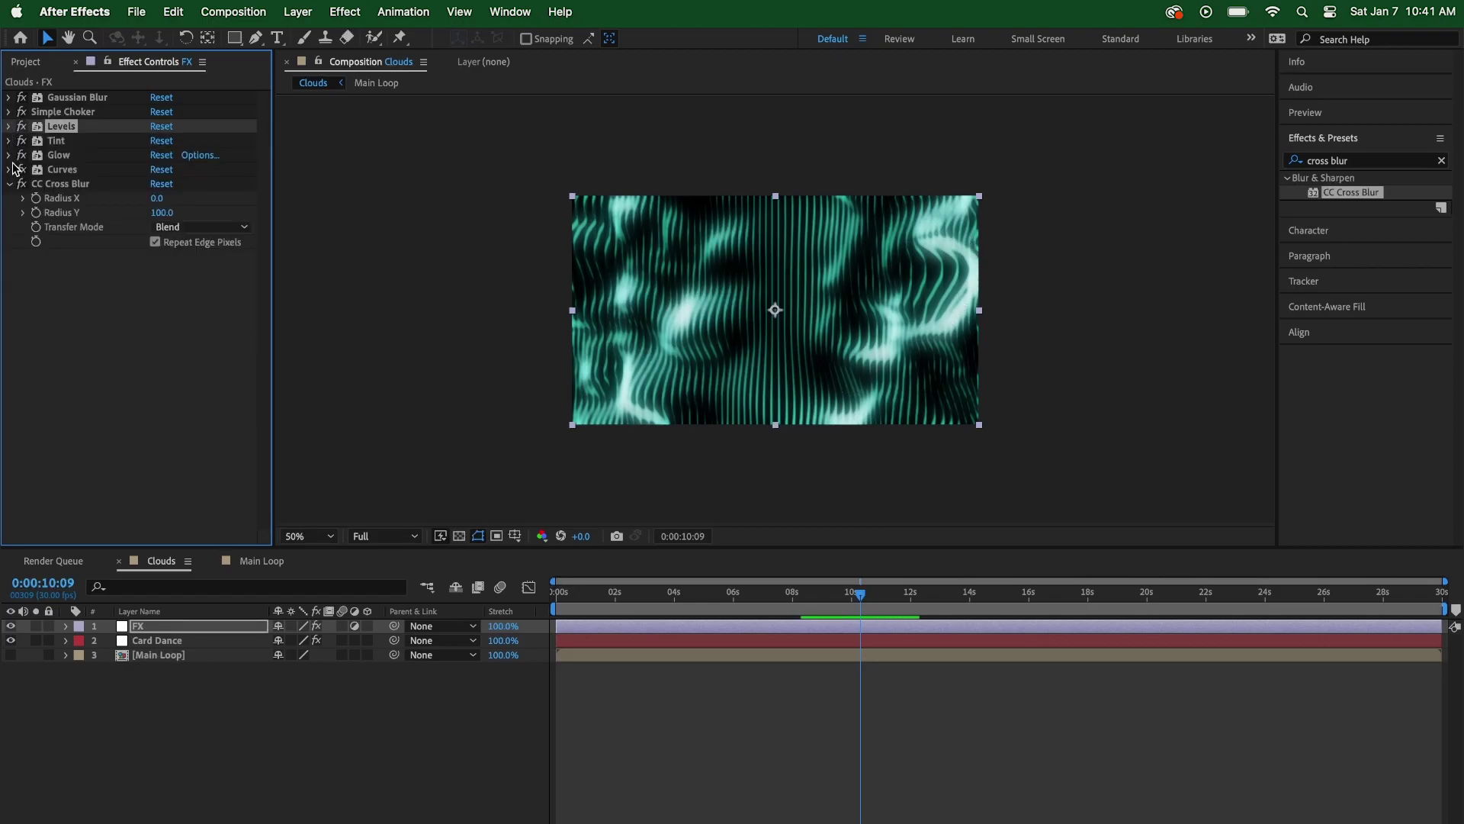
click(9, 185)
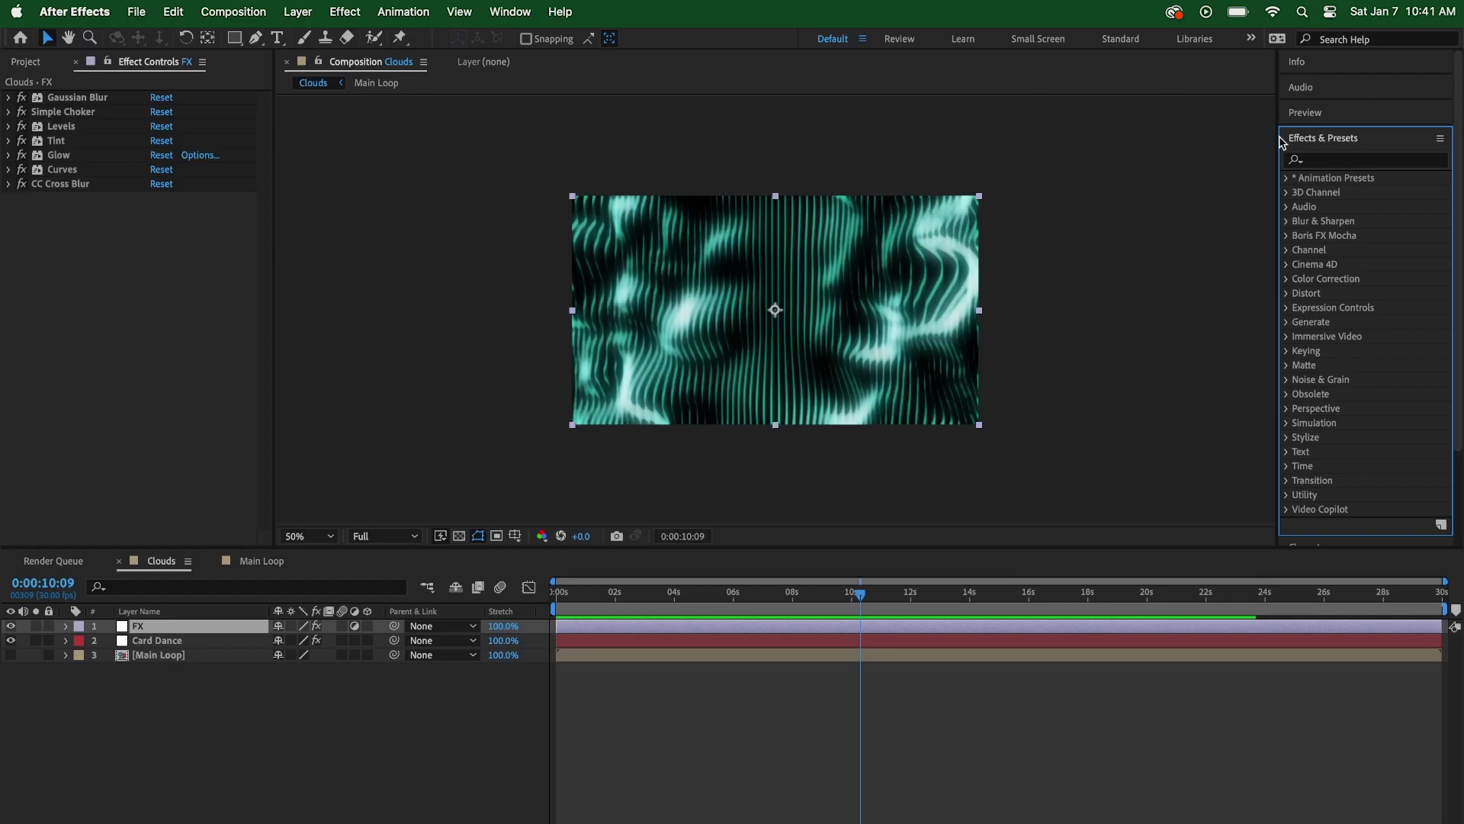
Apply the Vibrance color correction effect to the FX layer below CC Cross Blur
click(1319, 160)
text(vibrance)
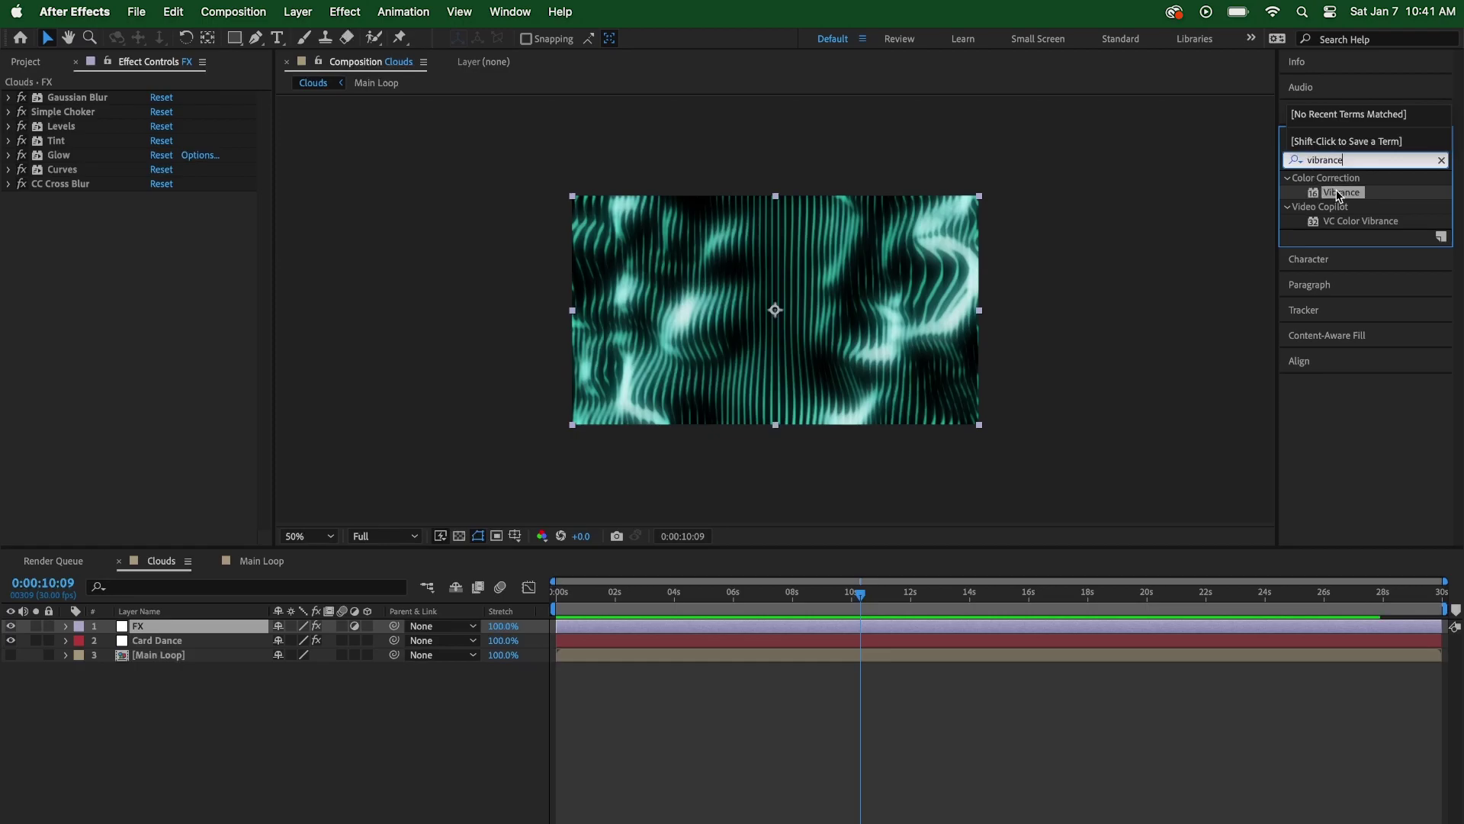
click(1340, 193)
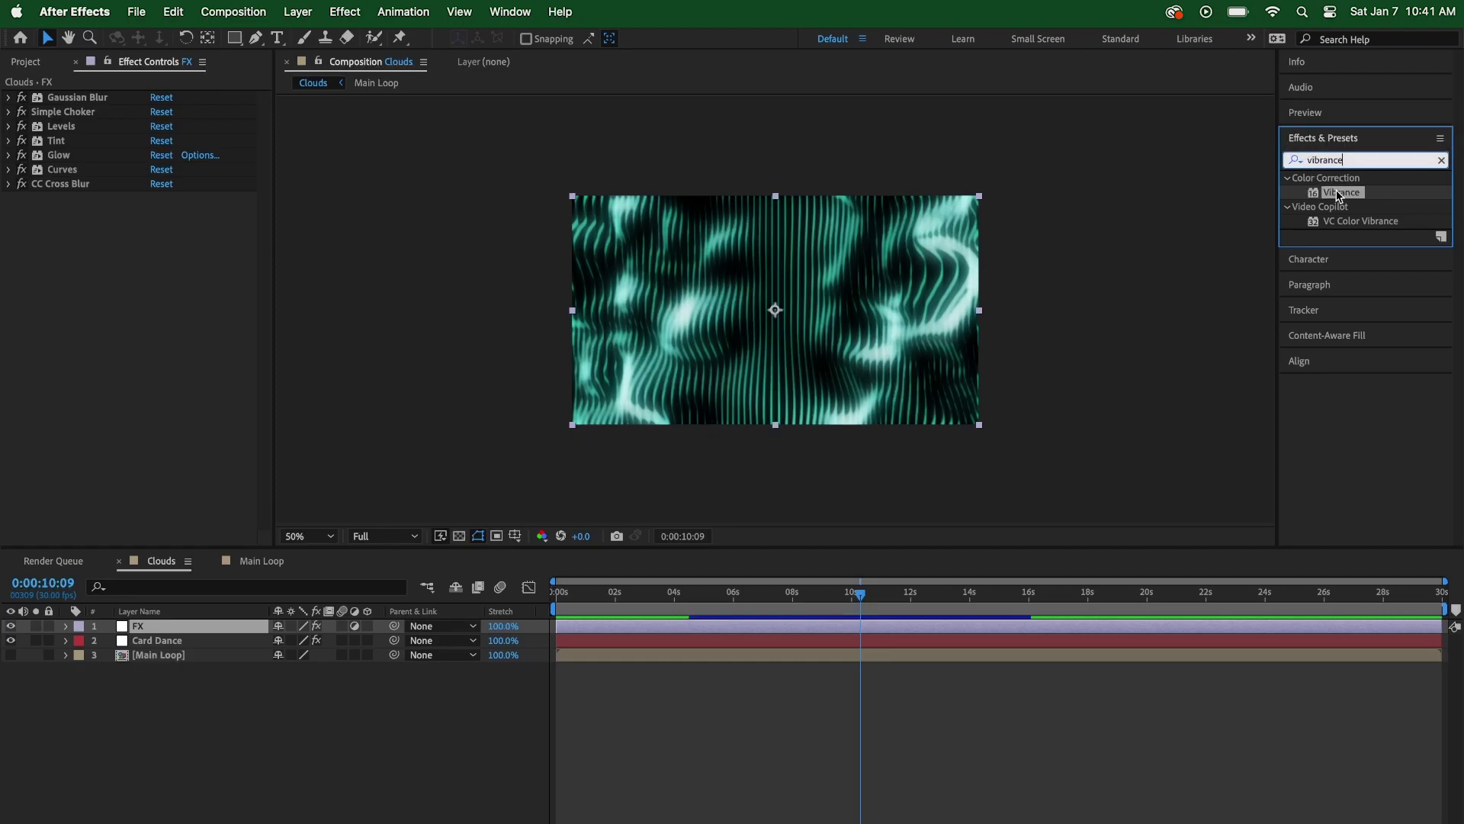
double_click(1339, 193)
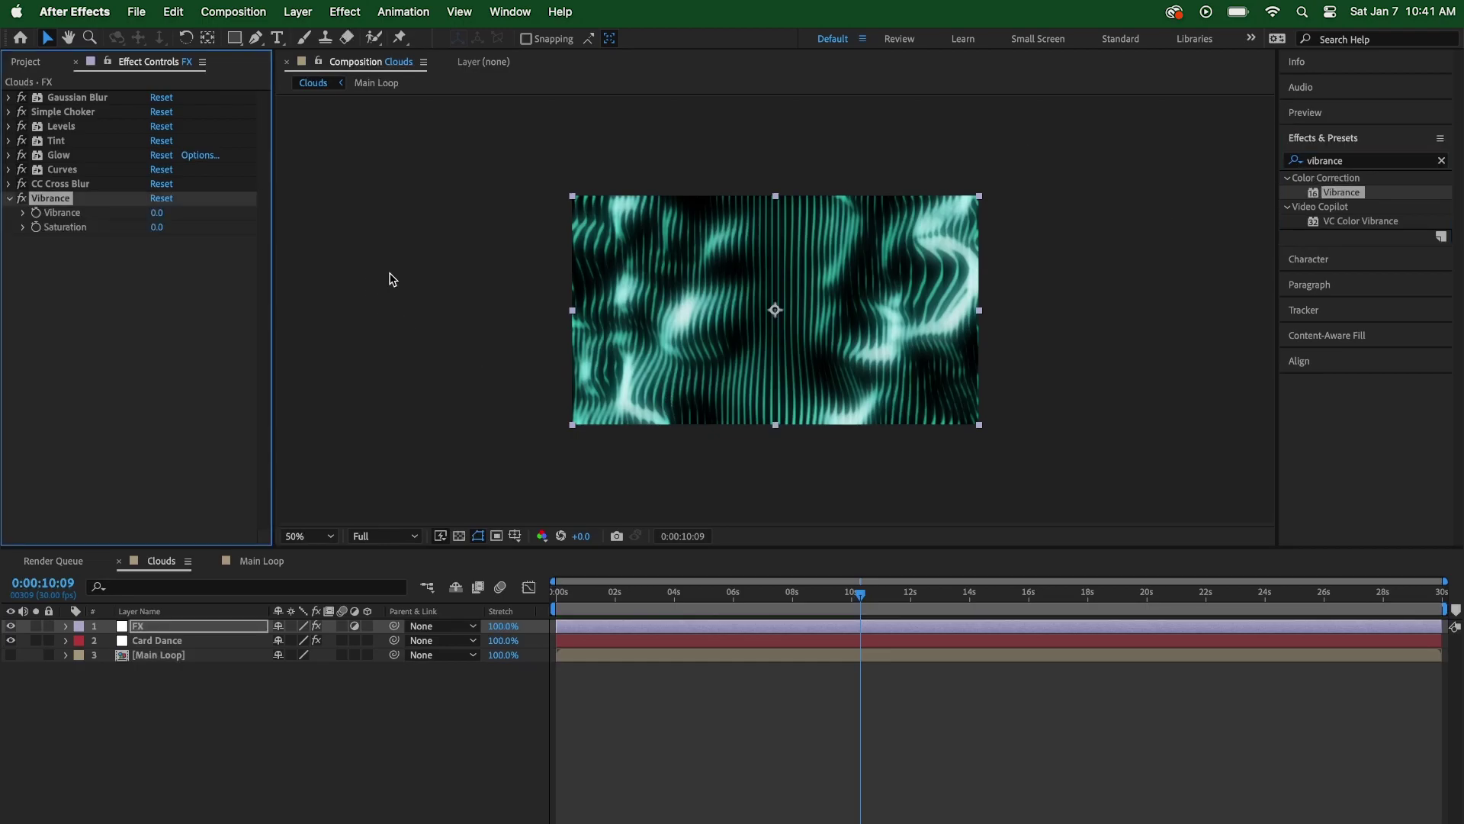
key(Delete)
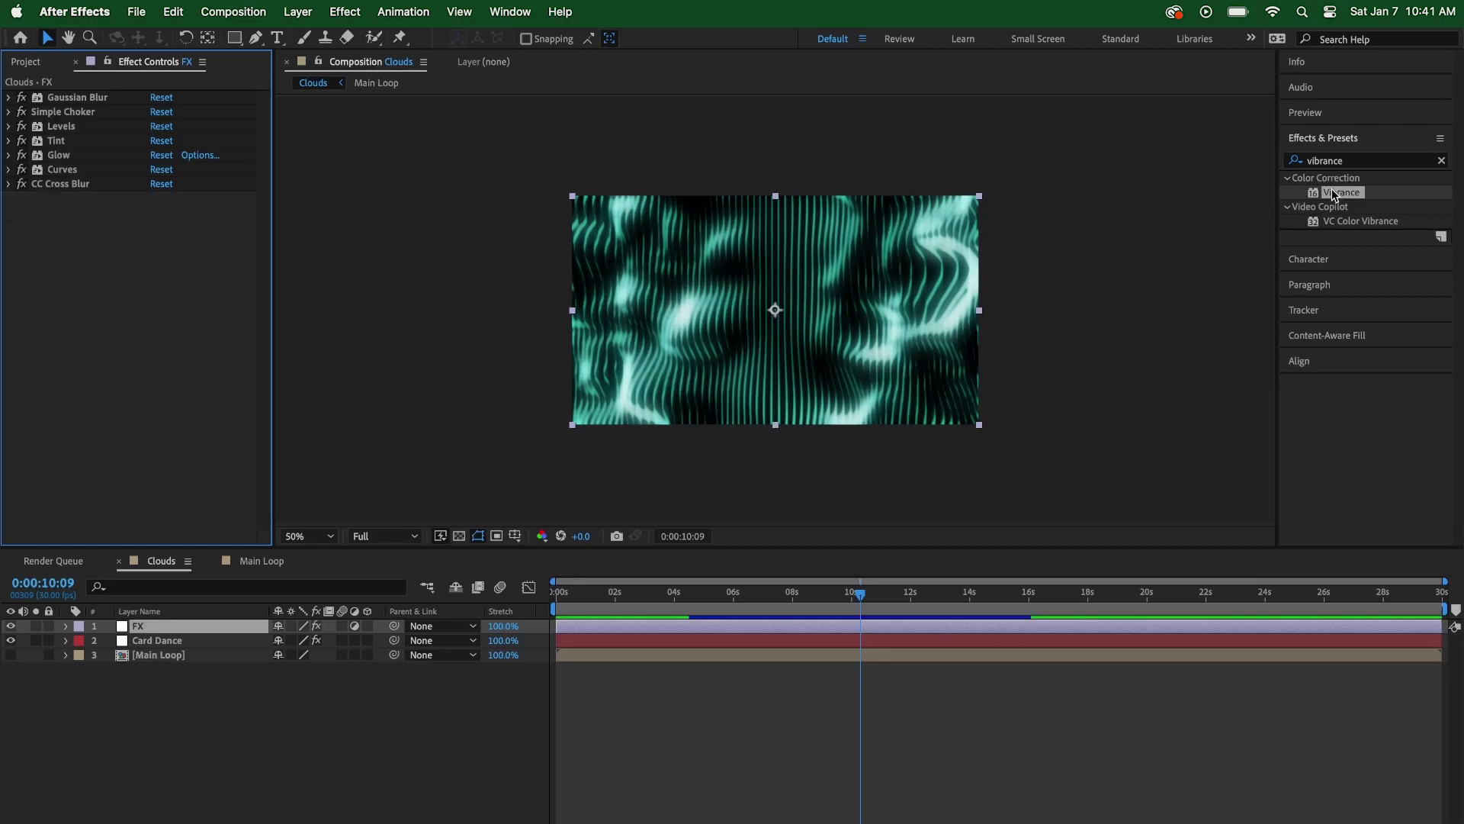
double_click(1332, 192)
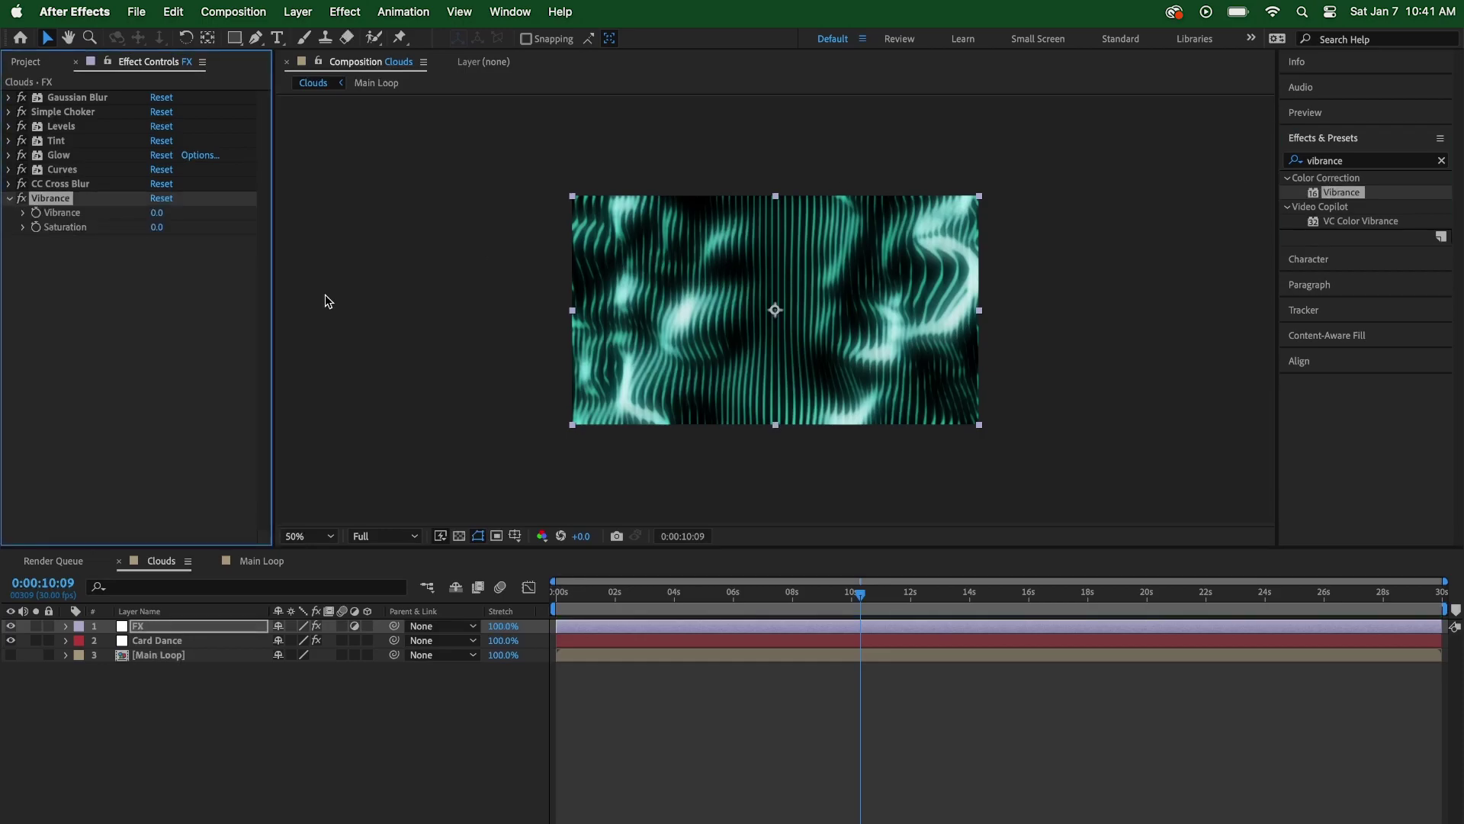
Set the Vibrance effect's Vibrance and Saturation both to 50, then collapse its settings
click(157, 213)
text(50)
key(Tab)
text(50)
key(Return)
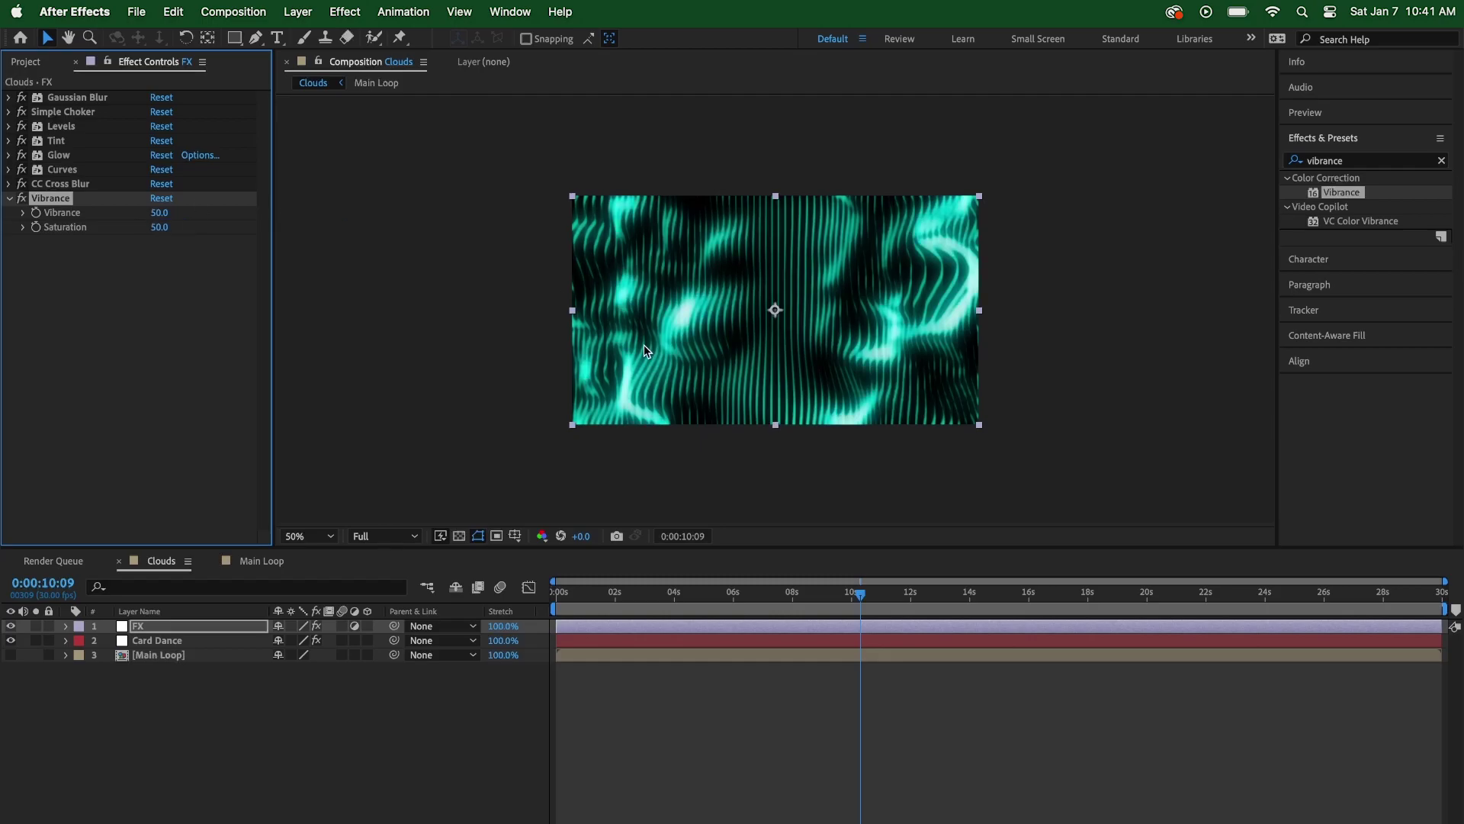
click(21, 198)
click(10, 198)
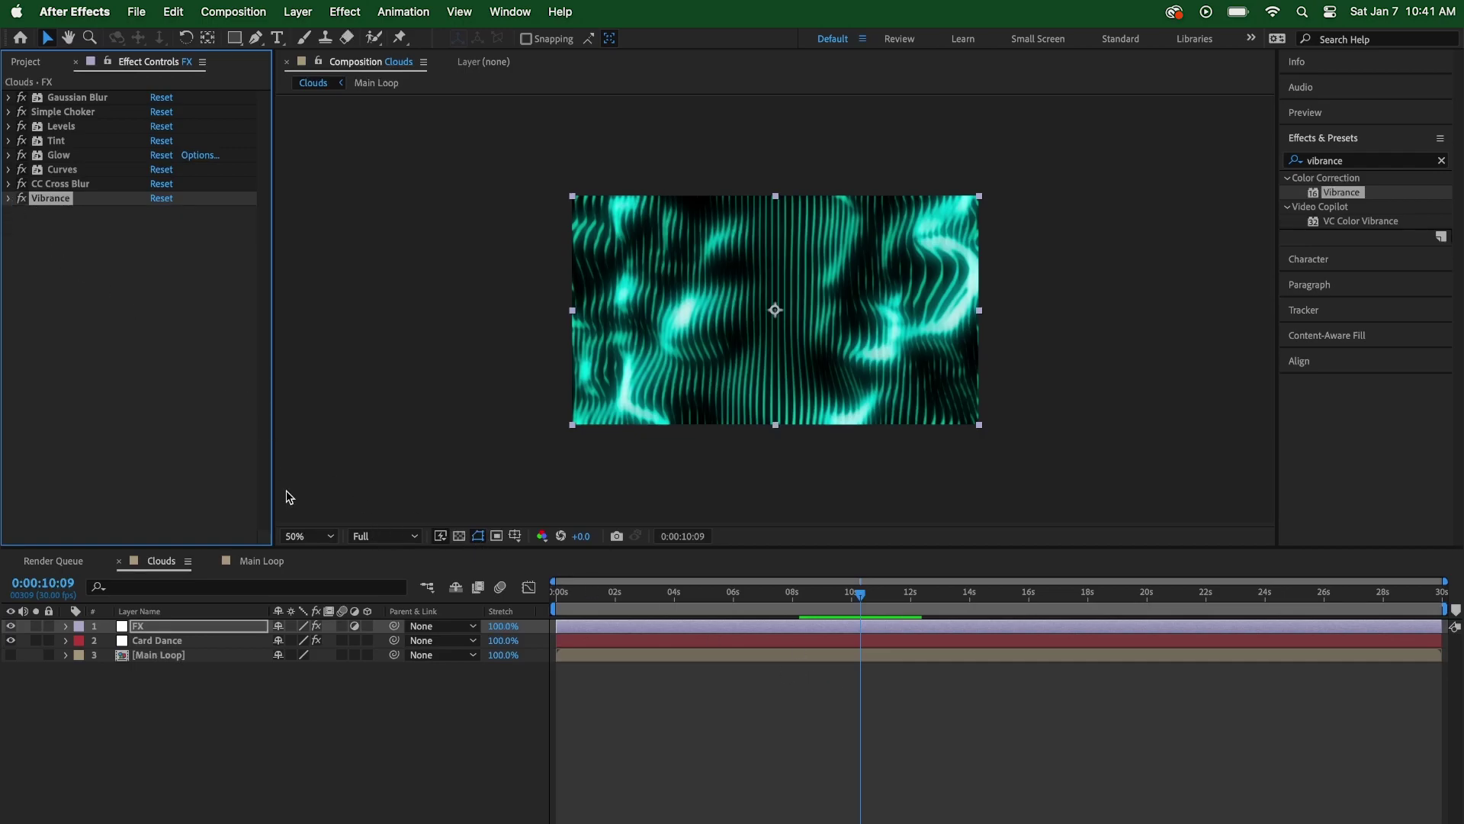
Deselect the FX layer and preview the graded Clouds animation
click(196, 664)
key(space)
click(813, 592)
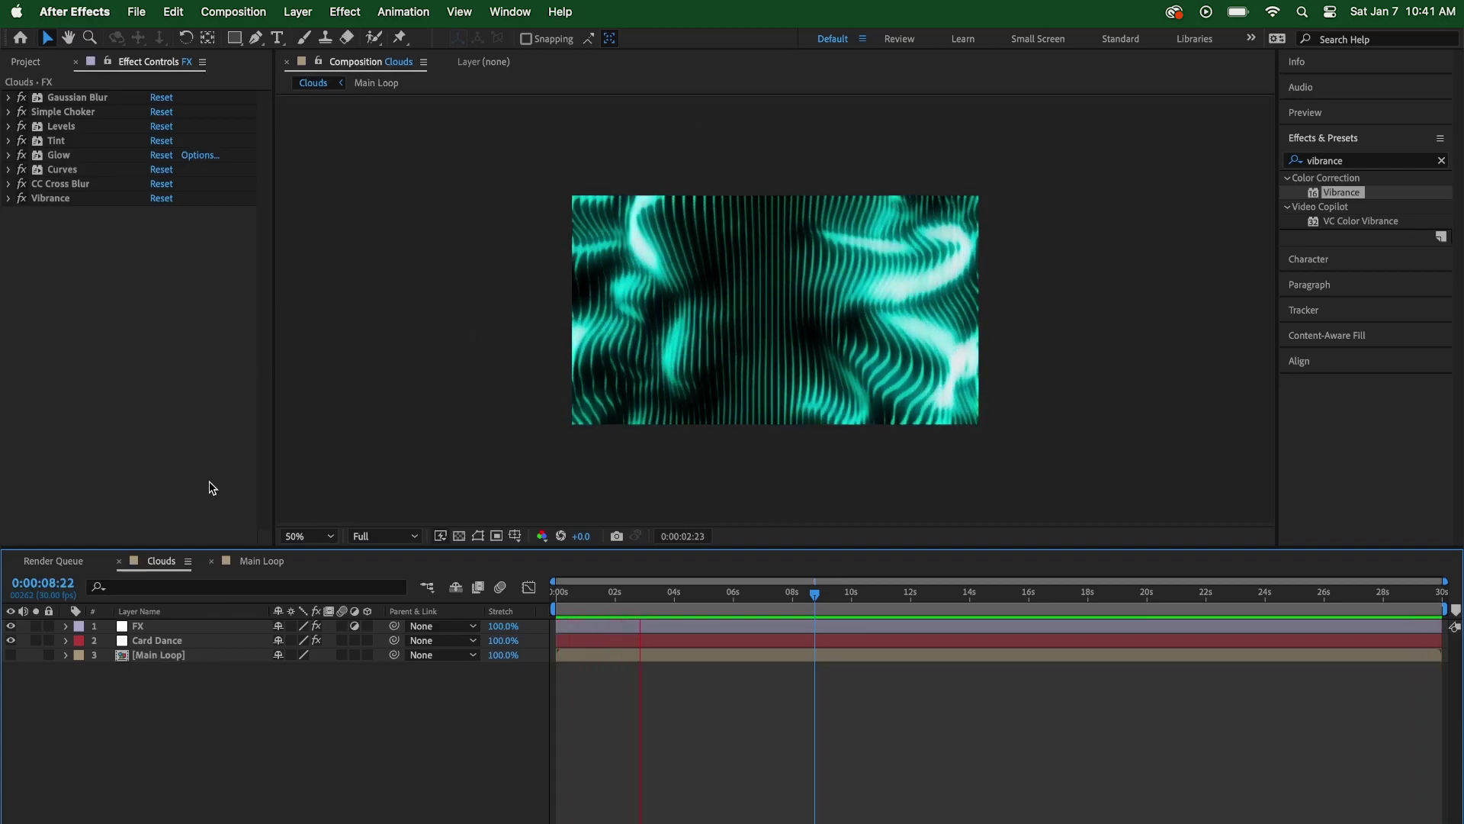
Add a new adjustment layer on top of the Clouds composition and name it Vignette
click(297, 11)
mouse_move(305, 25)
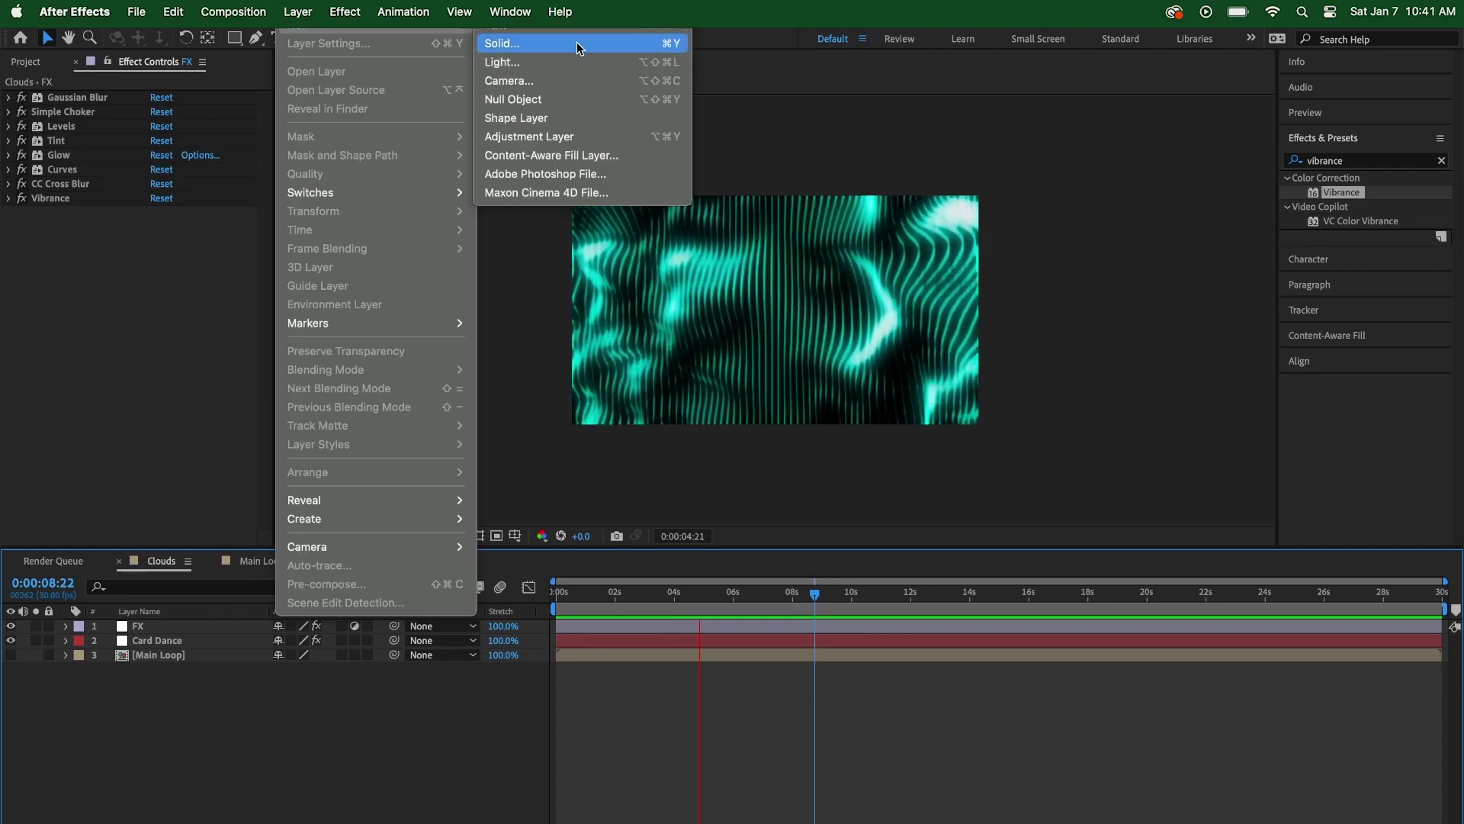
click(533, 136)
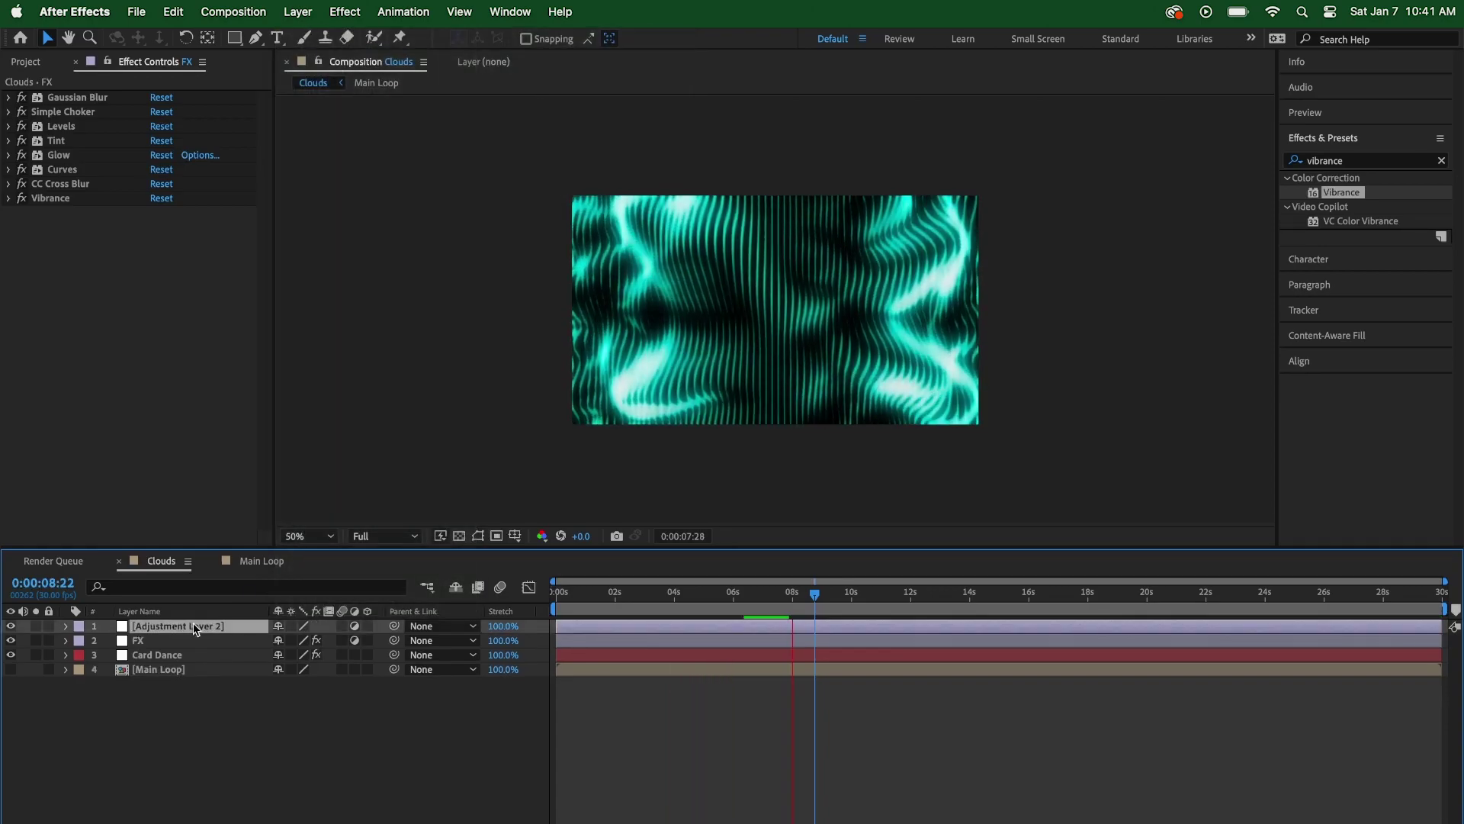
click(194, 626)
key(Return)
text(Vignette)
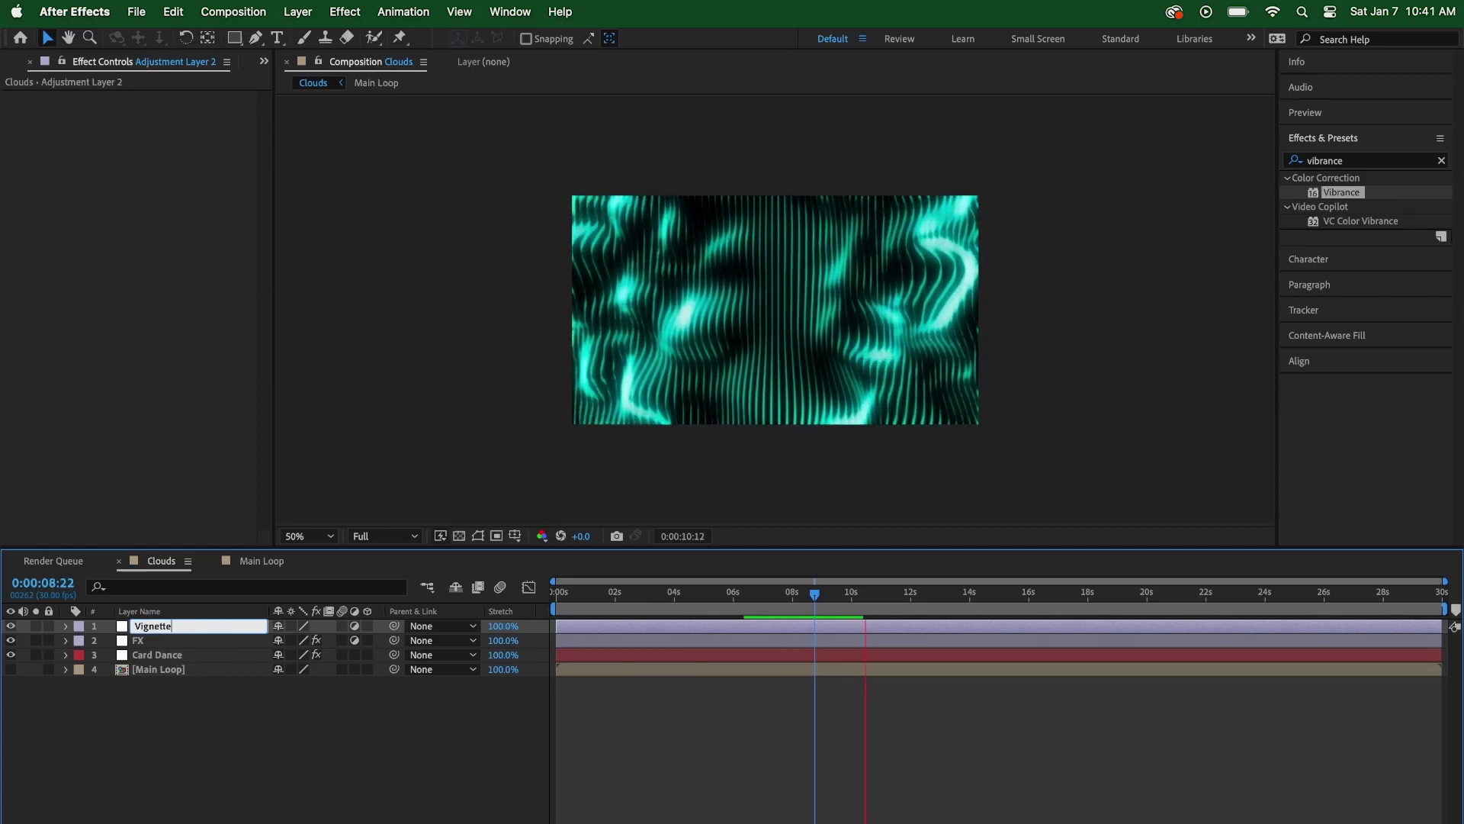
key(Return)
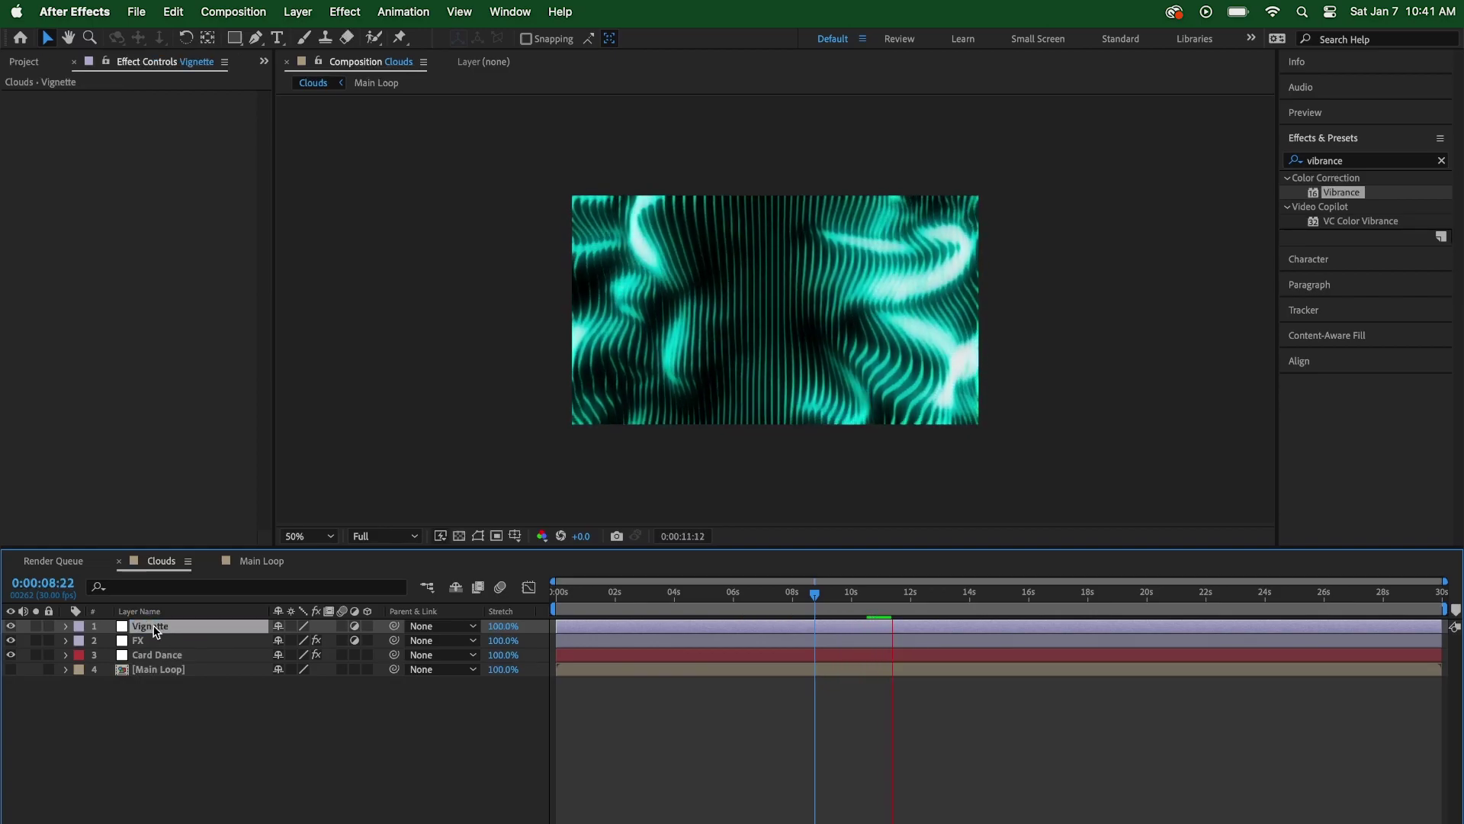
Apply the CC Vignette effect to the Vignette layer and stop the preview playback
click(1330, 160)
text(vi)
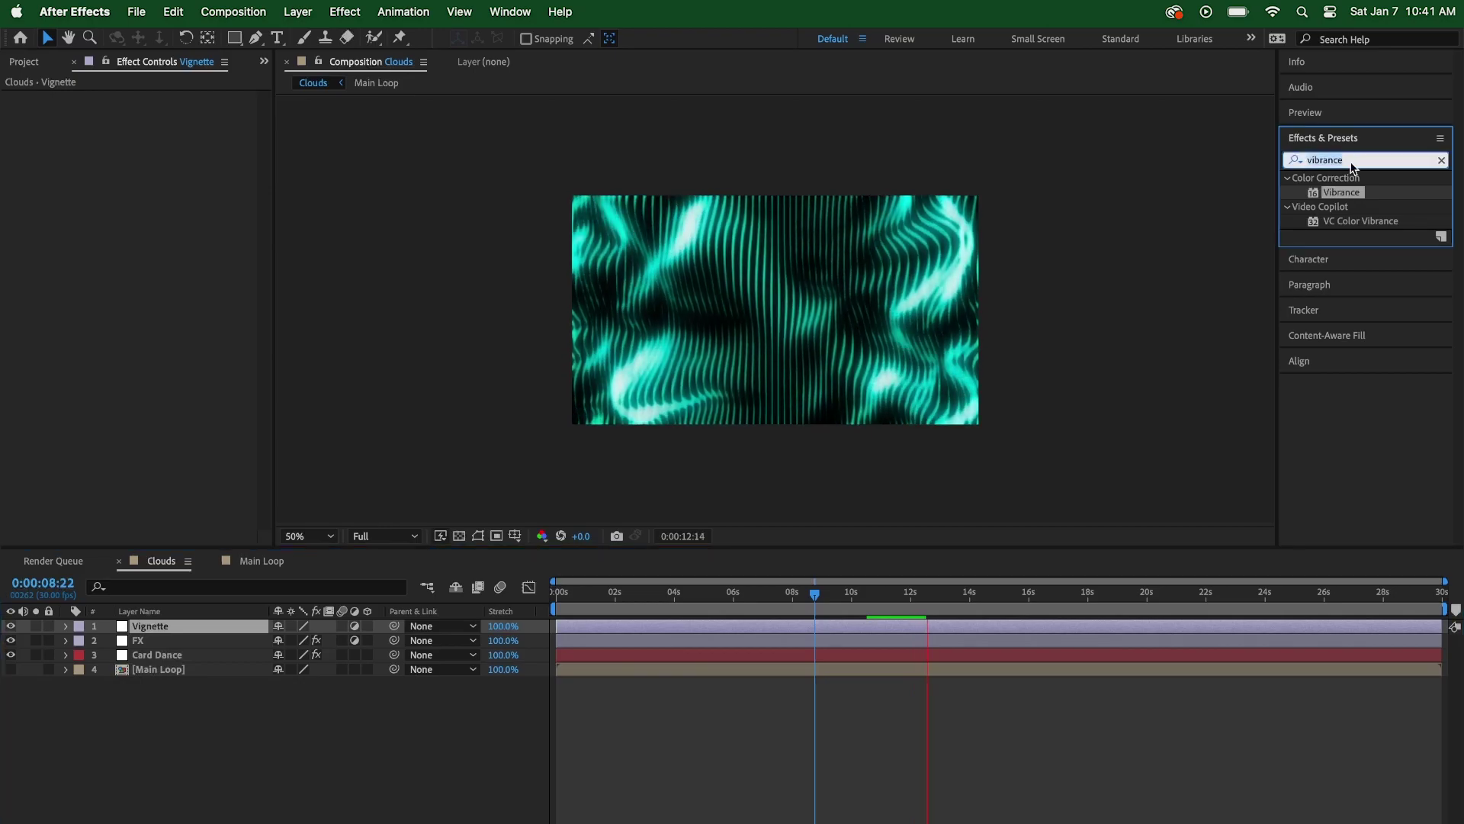
text(gne)
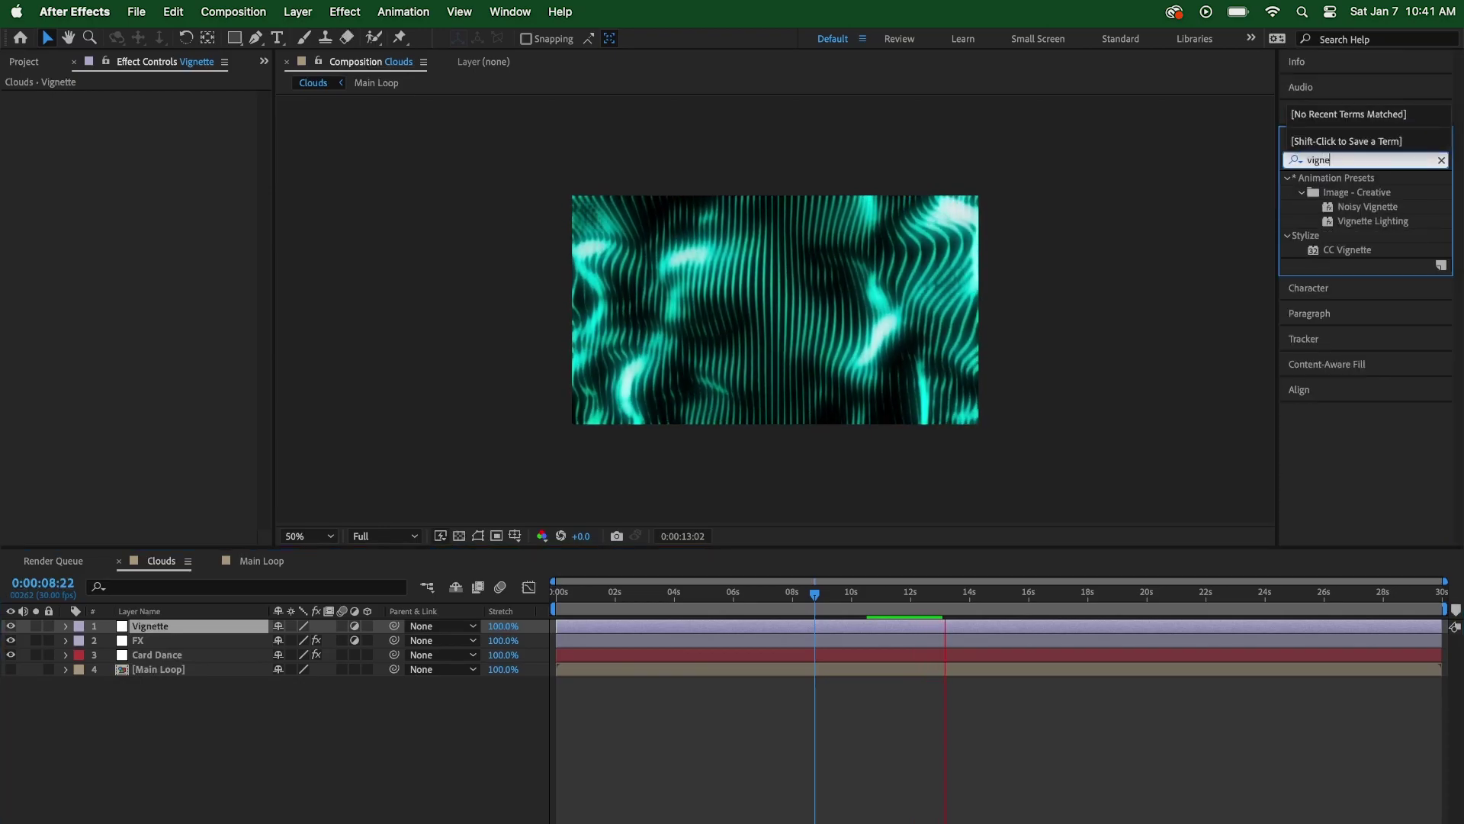
double_click(1354, 251)
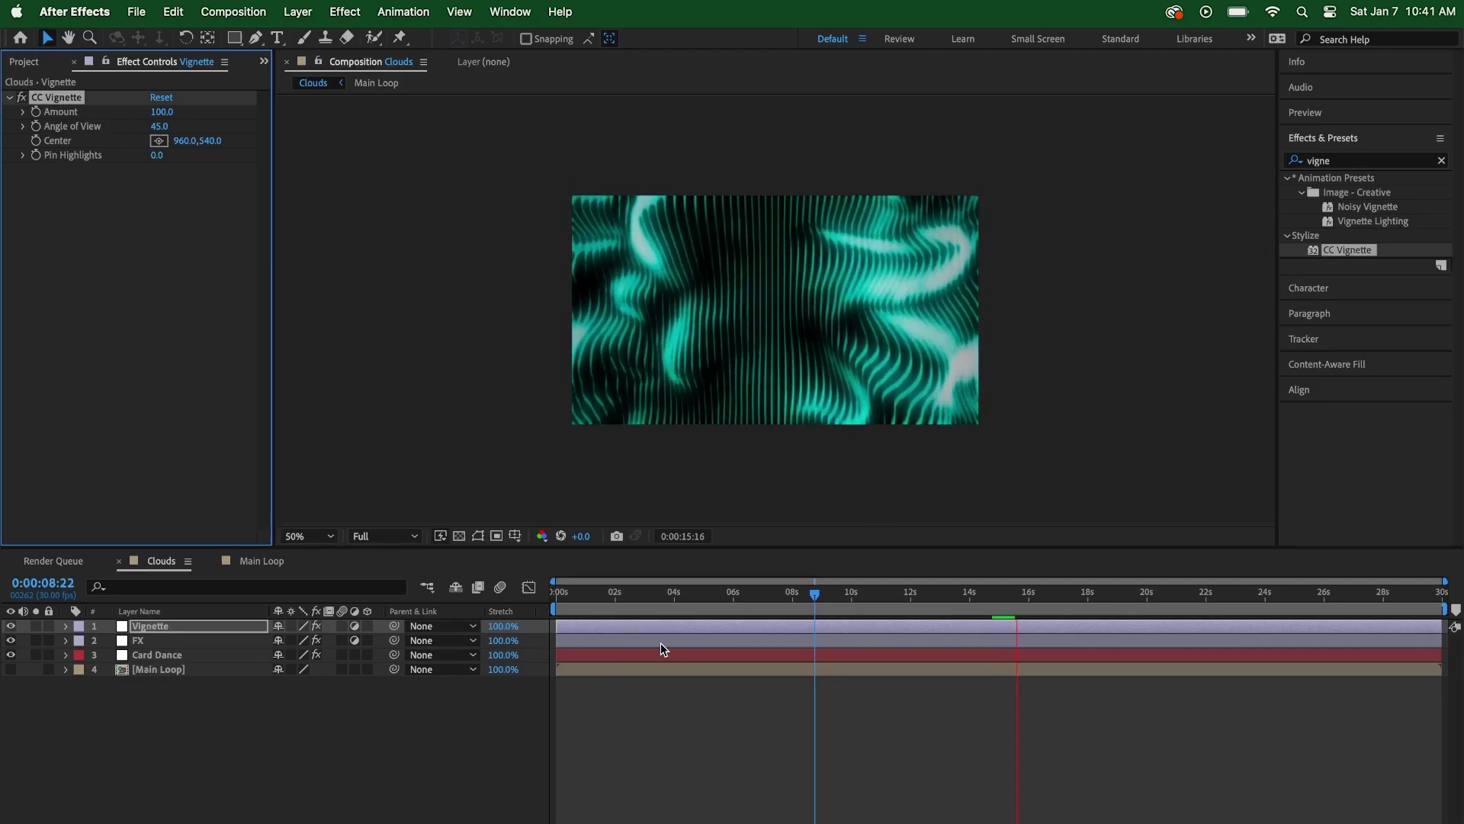
key(space)
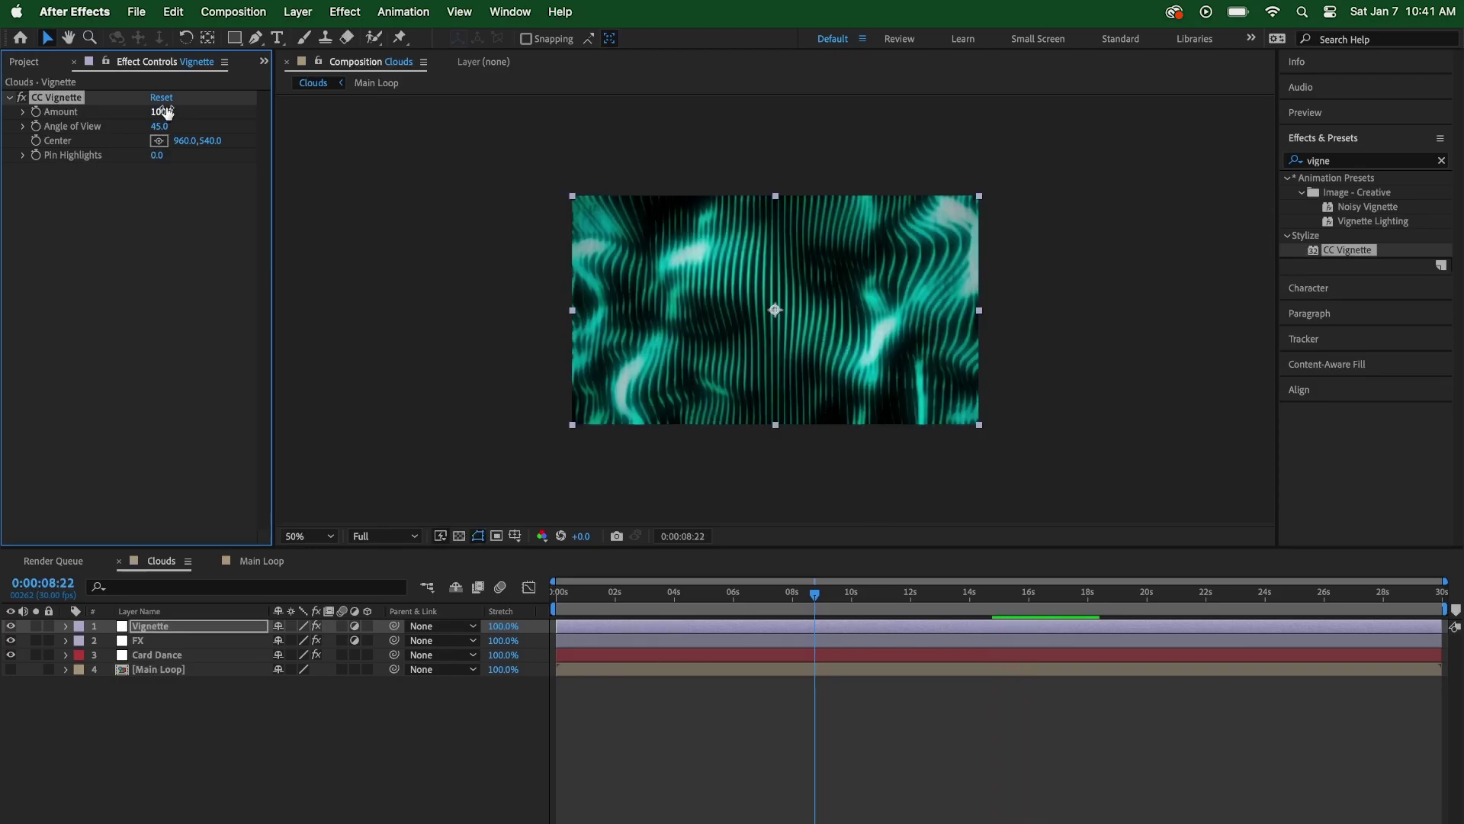
Set CC Vignette's Amount to 150 and Angle of View to 30, then compare the image with the effect off and on
click(166, 112)
text(150)
key(Return)
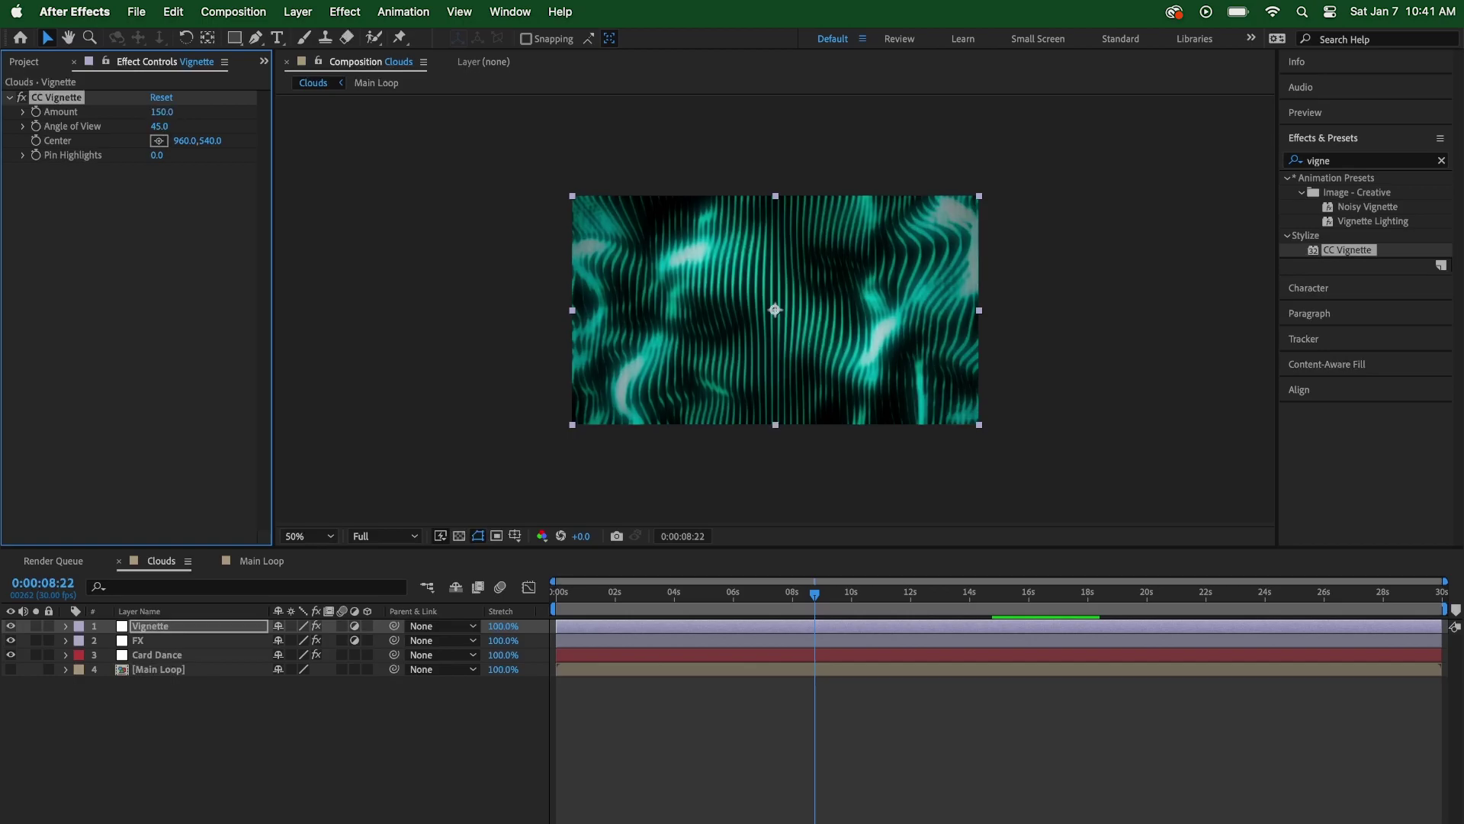
click(161, 127)
key(Return)
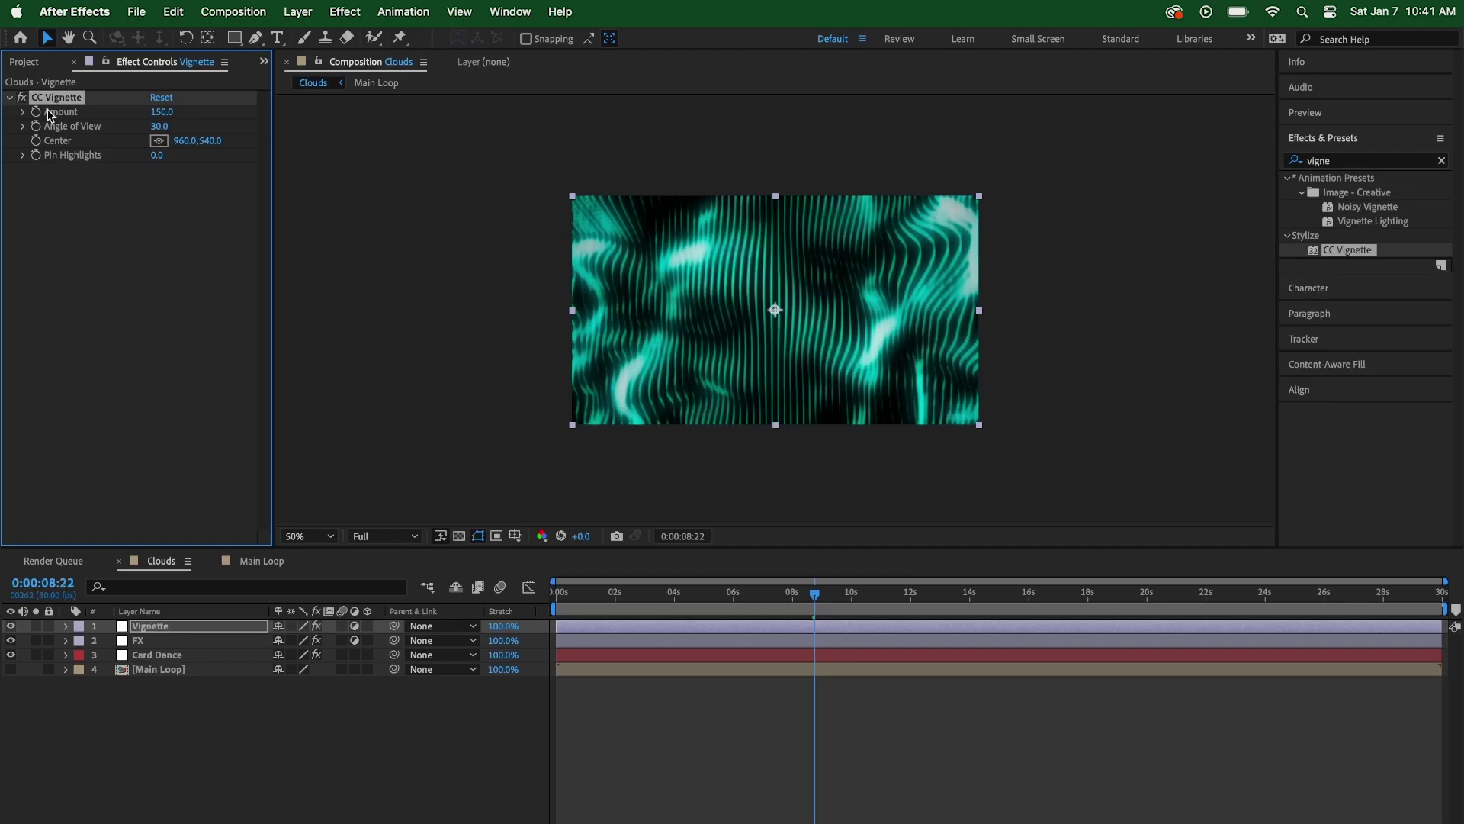
click(21, 98)
click(21, 99)
Set the composition preview resolution to Quarter and play the Clouds animation from the first frame
key(Home)
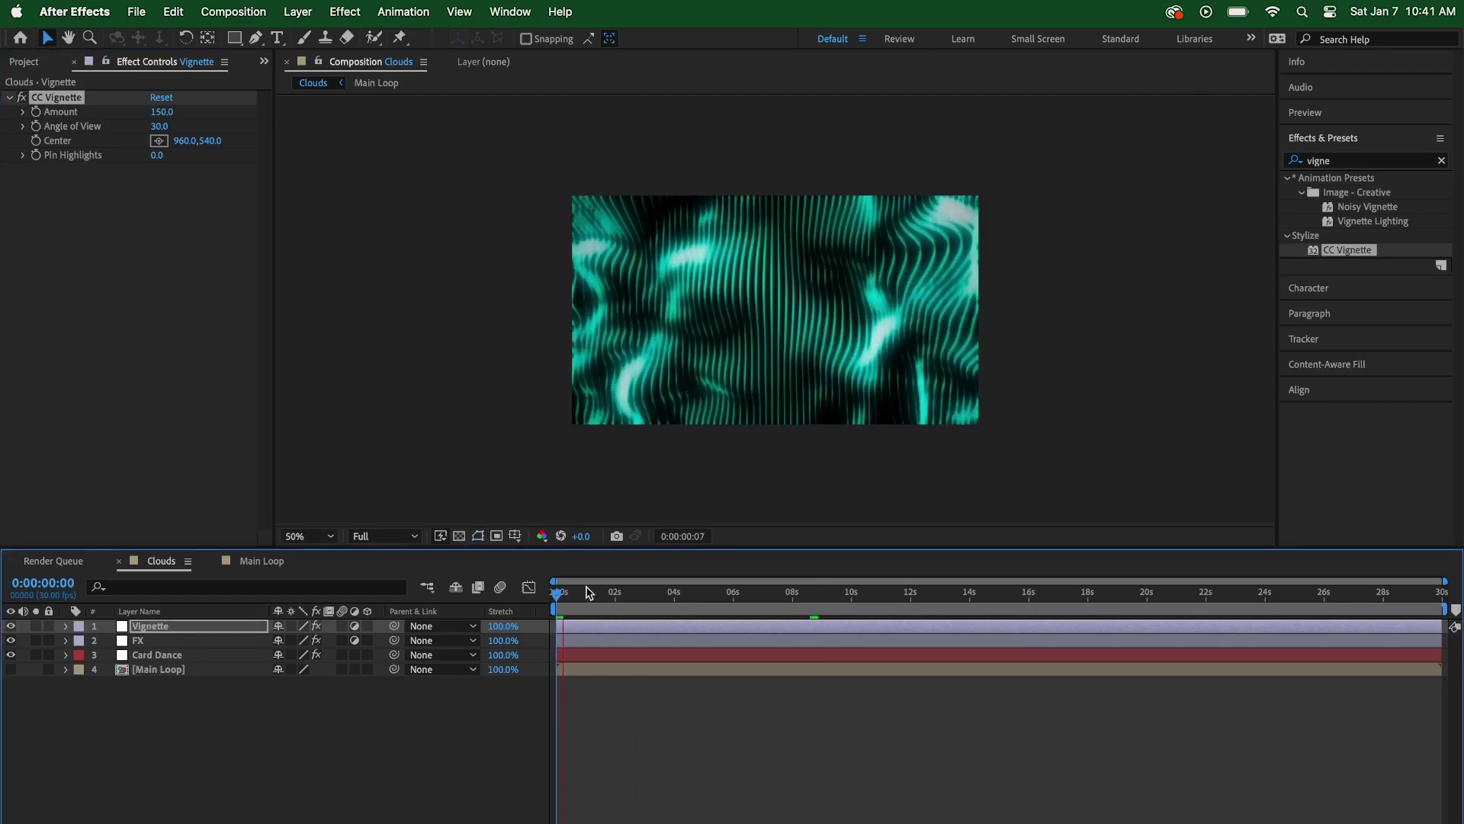
key(space)
click(381, 536)
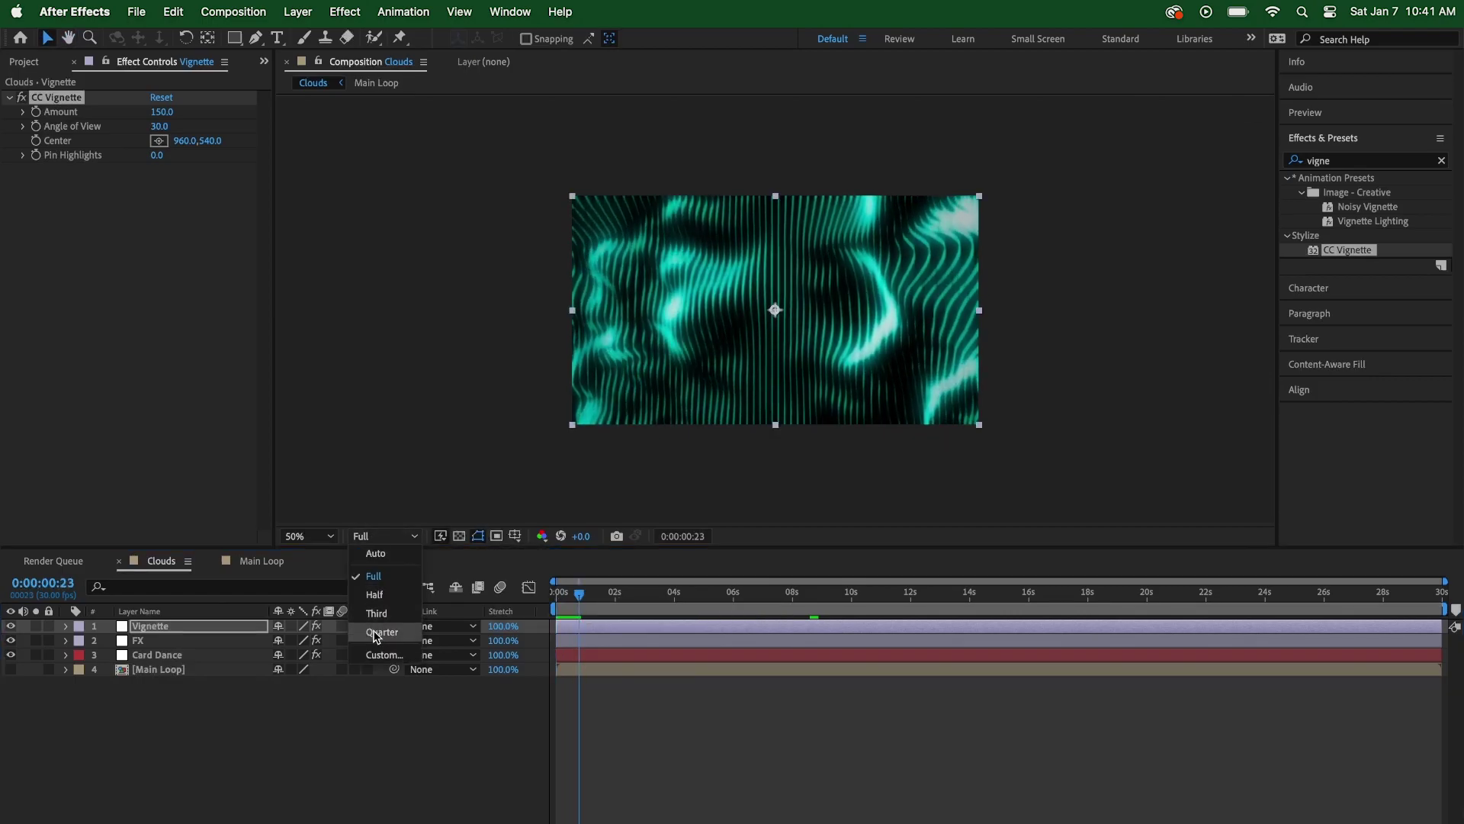
click(376, 634)
key(Home)
key(space)
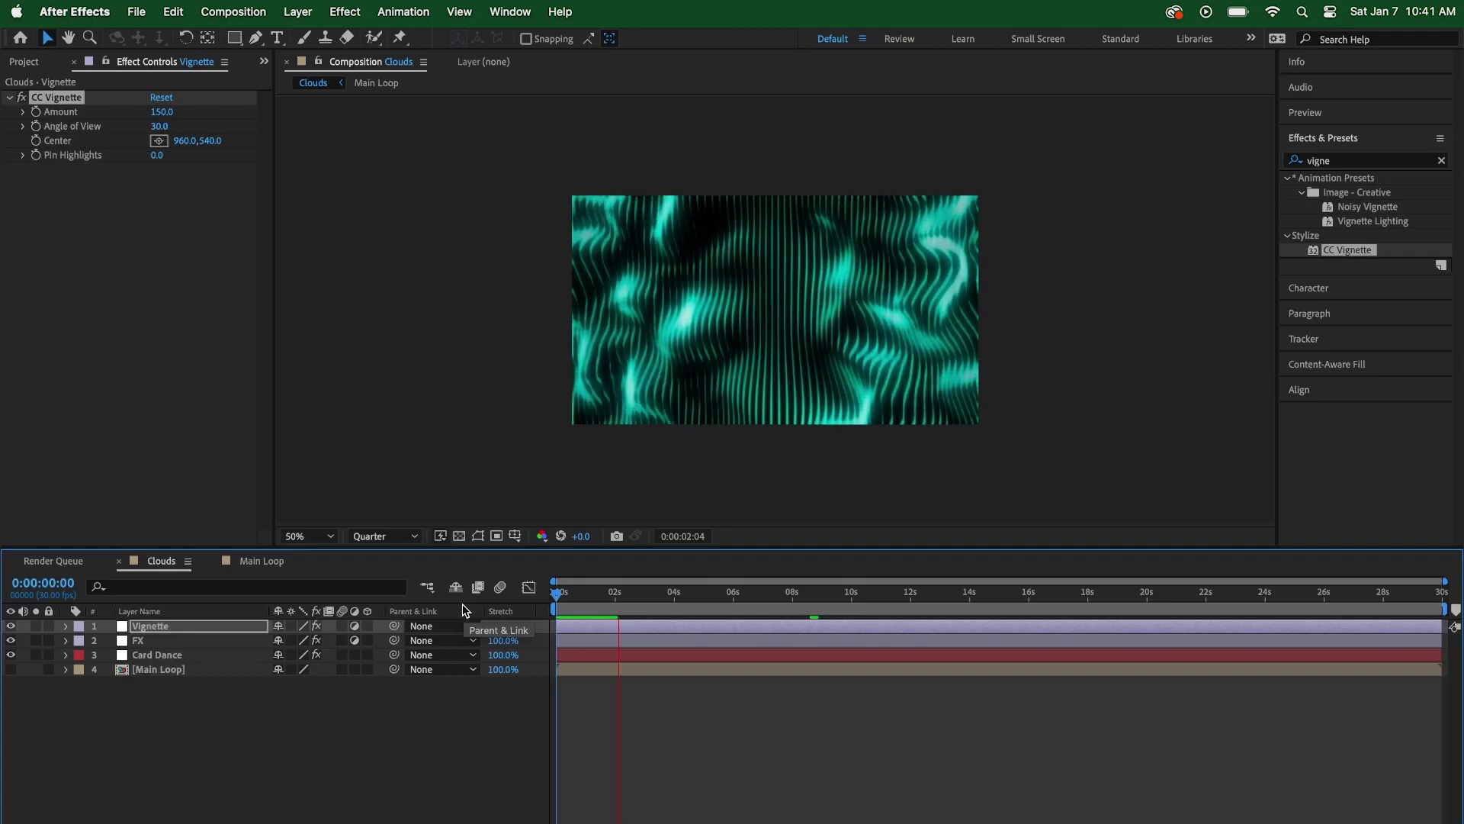
key(space)
key(space)
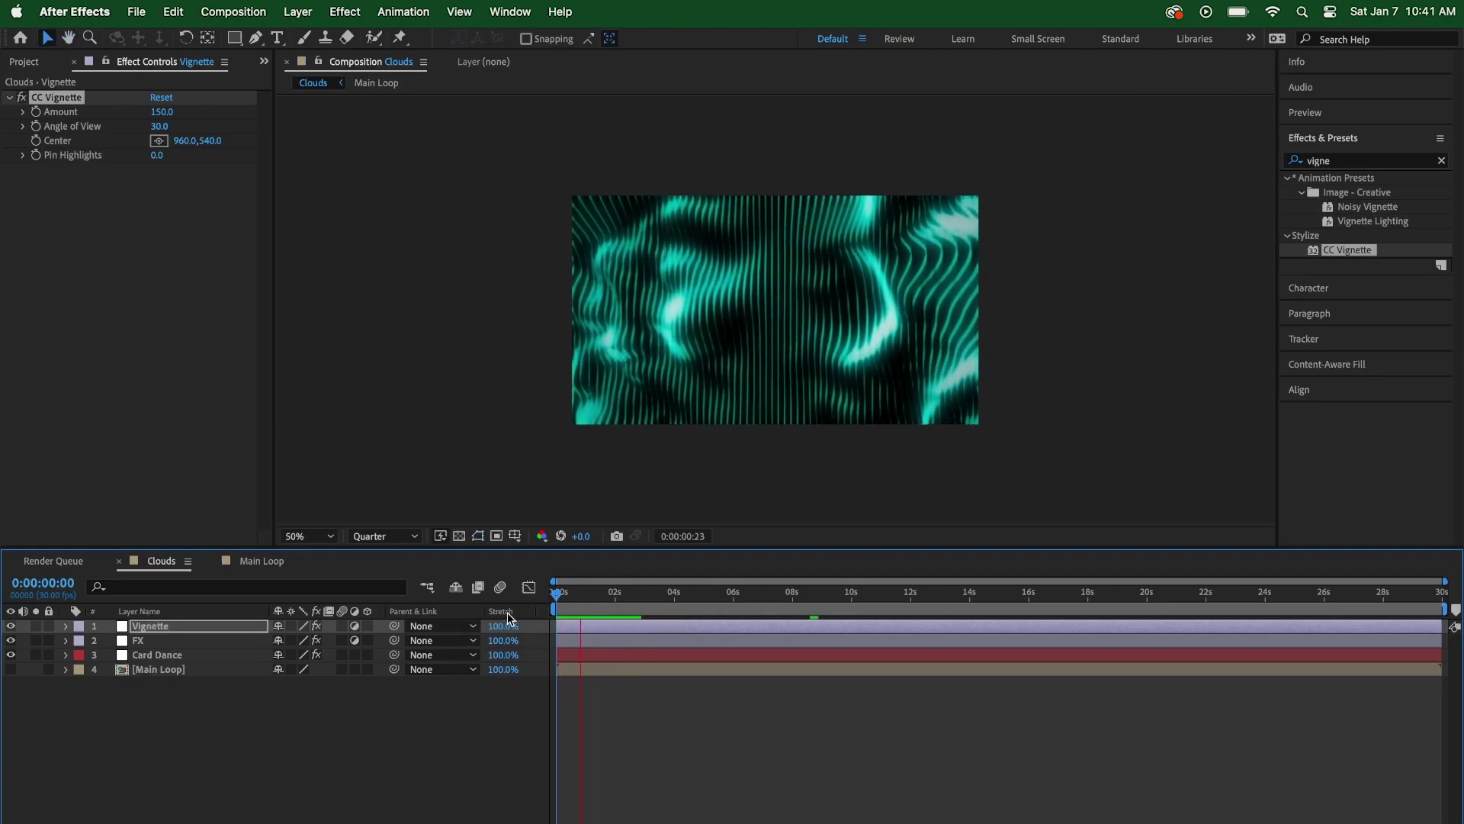